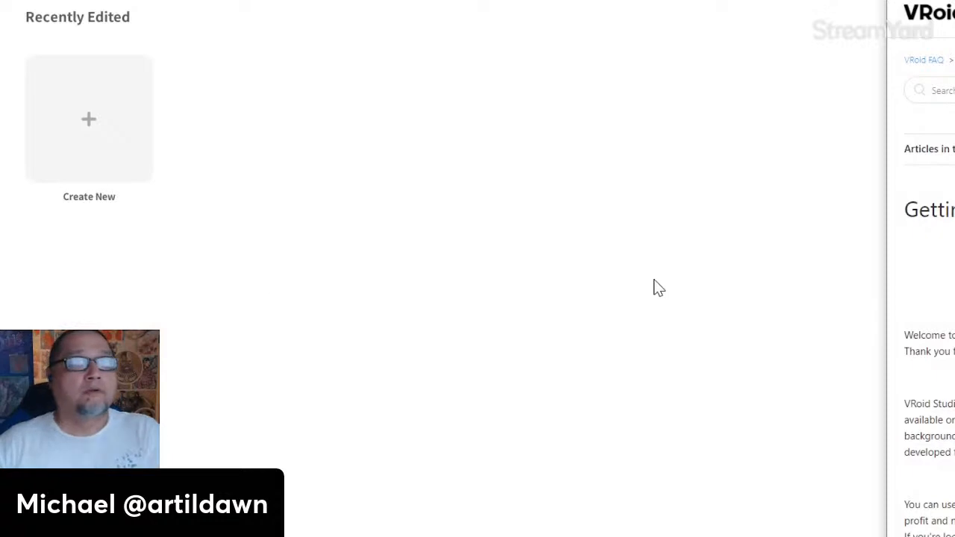
- Dock the Chrome help page at the top right and scroll to 'Creating a Character on VRoid Studio'
scroll(925, 299, "down", 3)
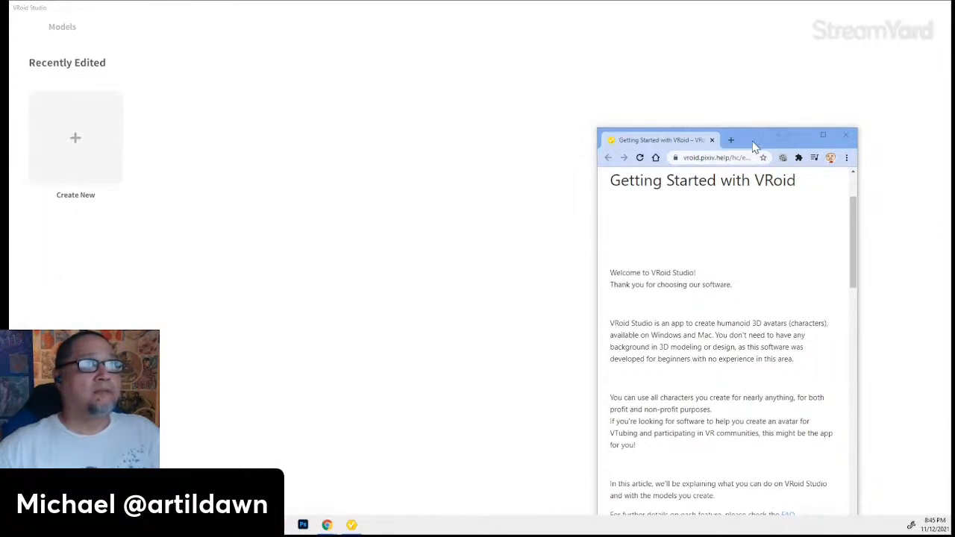
left_click_drag(742, 144, 826, 23)
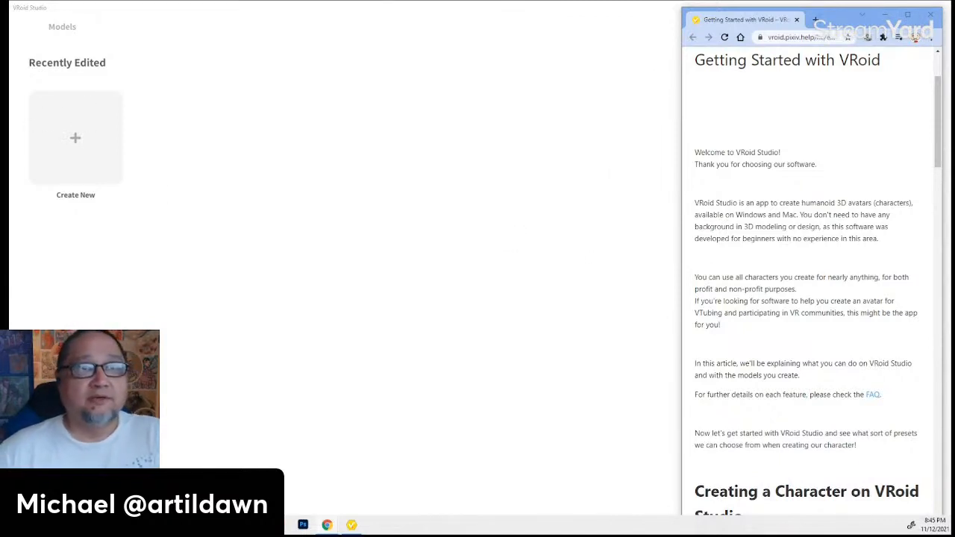
scroll(809, 306, "down", 1)
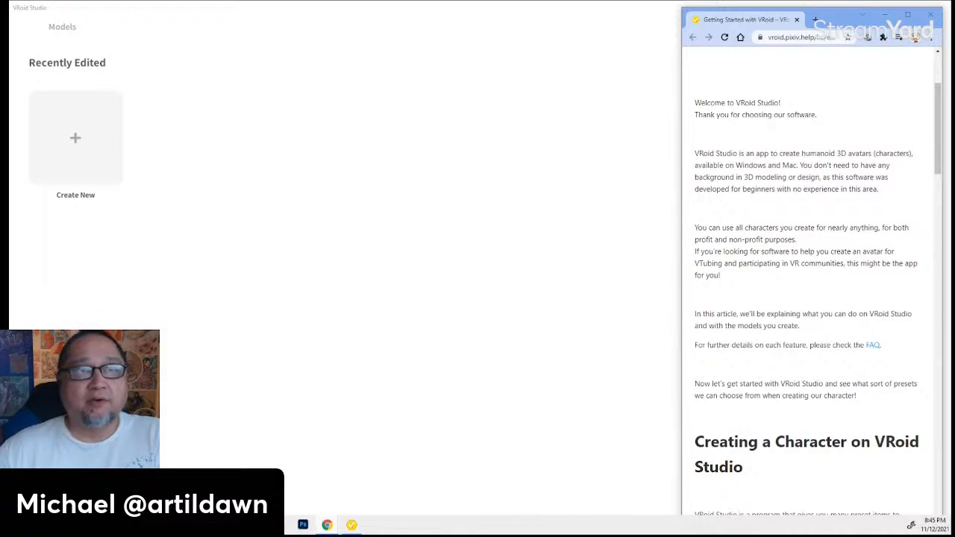
scroll(753, 288, "down", 2)
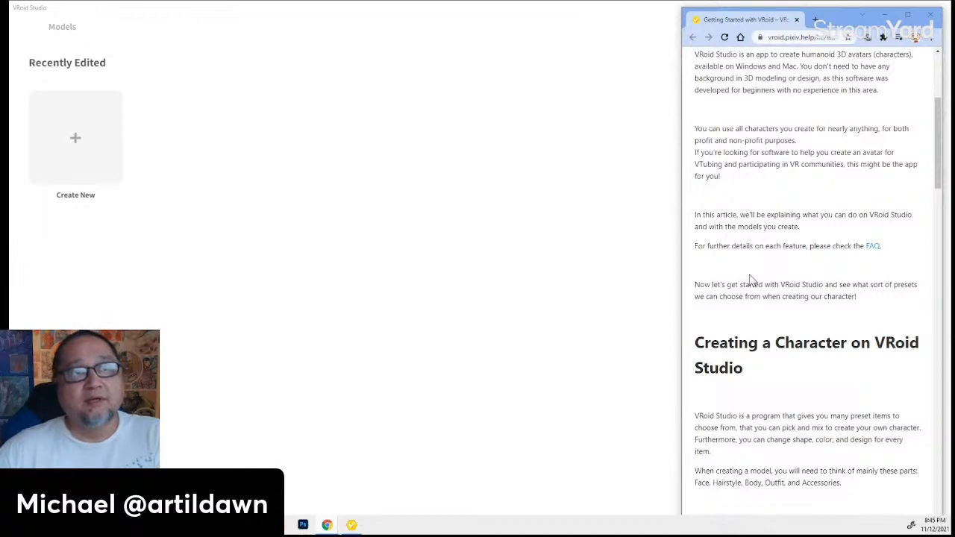
scroll(746, 267, "down", 2)
scroll(747, 267, "down", 2)
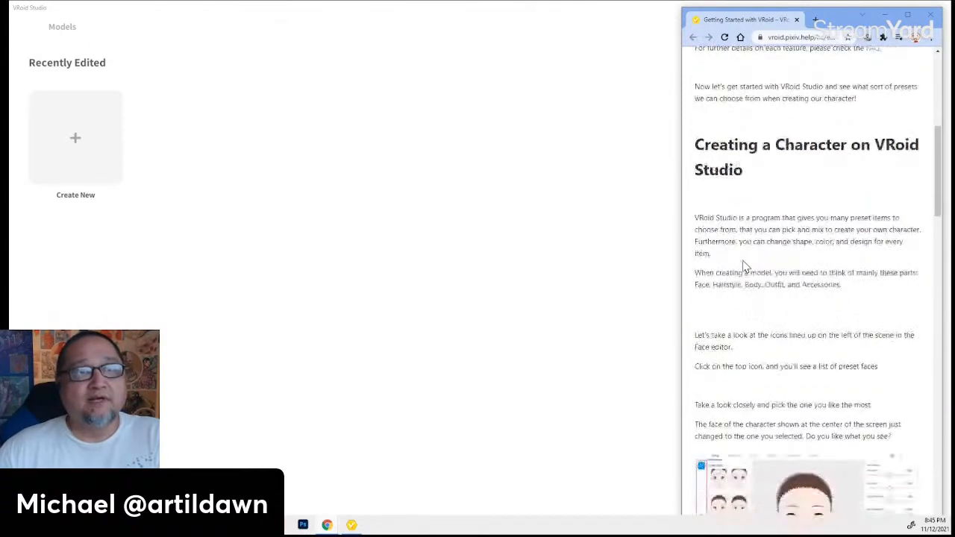
scroll(750, 261, "down", 2)
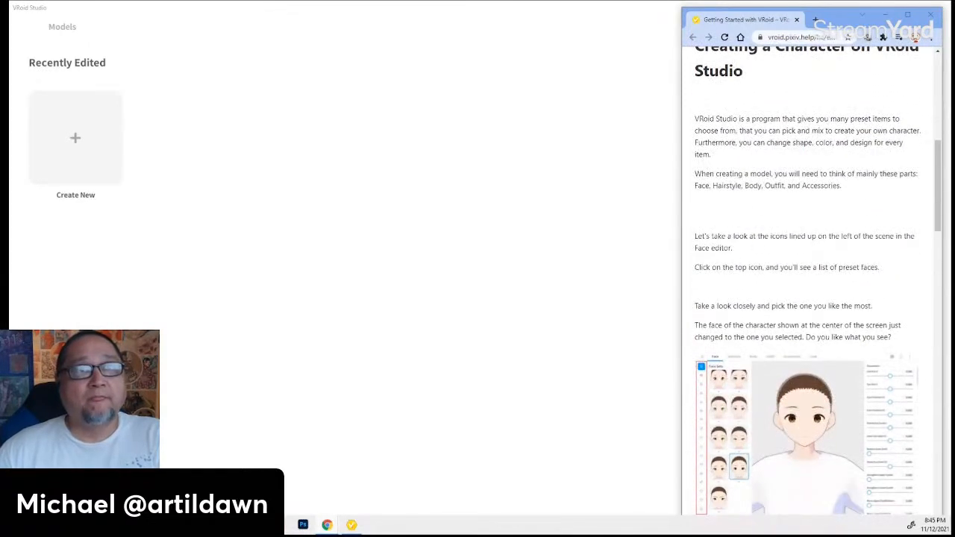
scroll(745, 254, "down", 2)
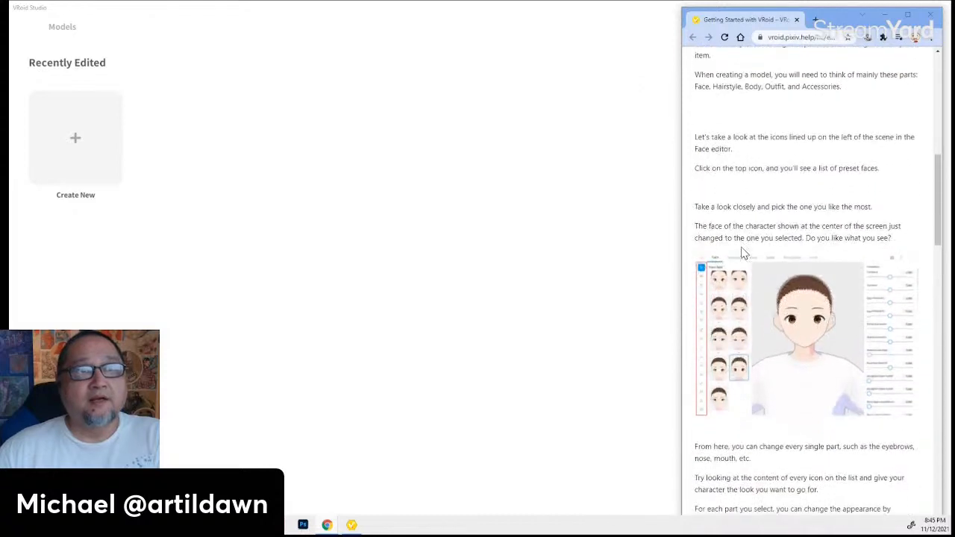
- Create a new VRoid character from the Masc base body
left_click(82, 142)
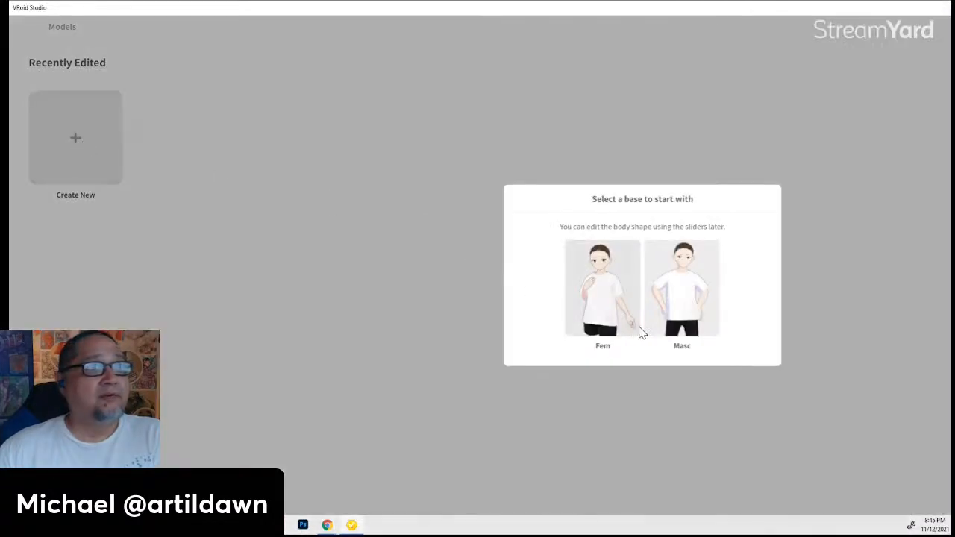
left_click(675, 283)
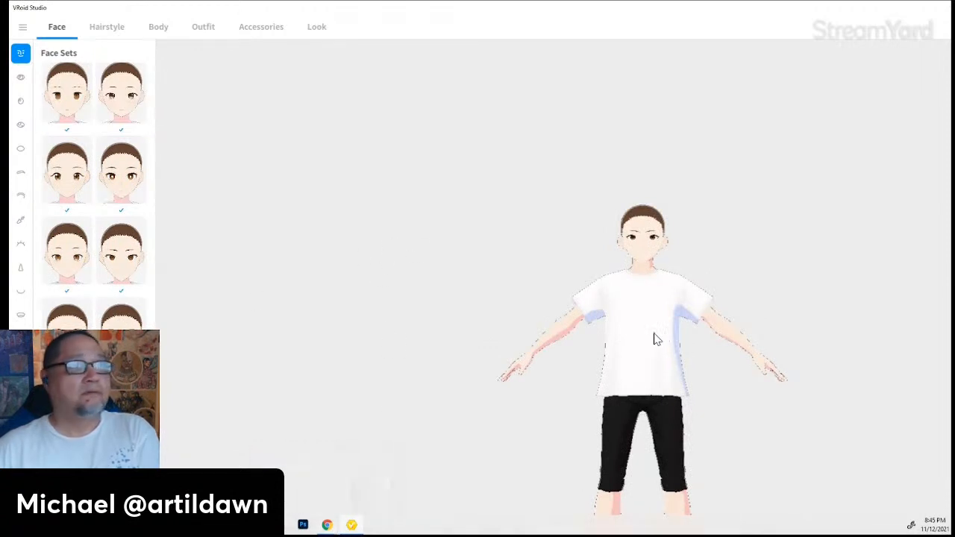
- Shift the character left in the view and glance at the help page
middle_click_drag(656, 336, 389, 222)
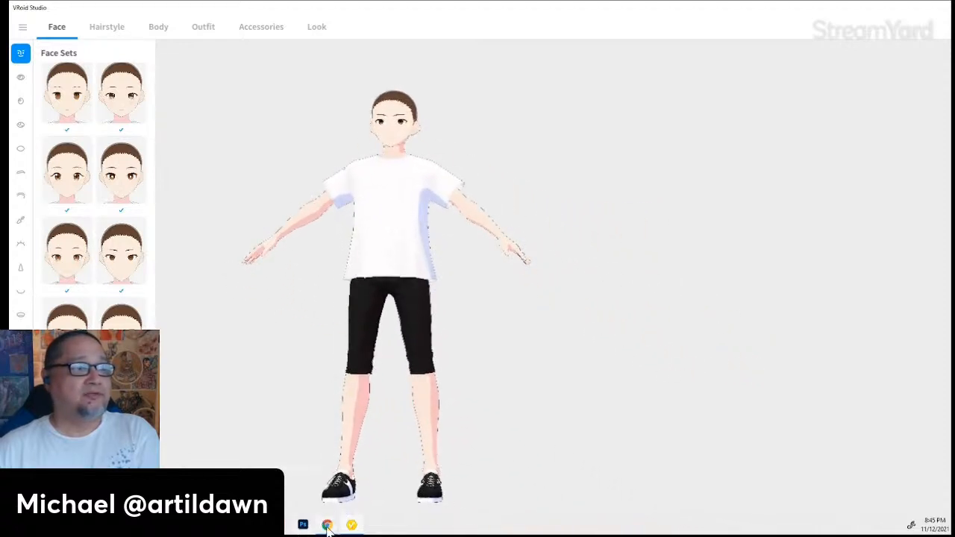
mouse_move(328, 526)
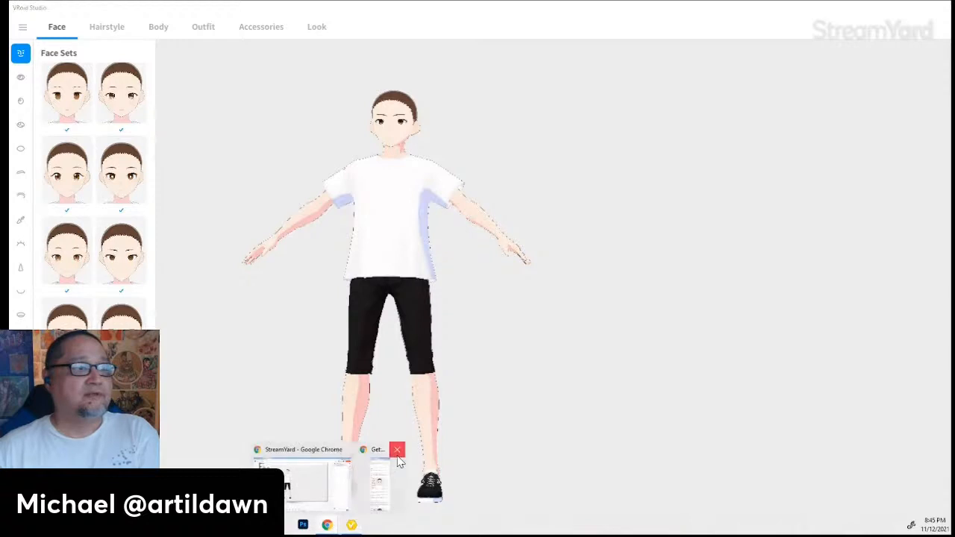
left_click(380, 485)
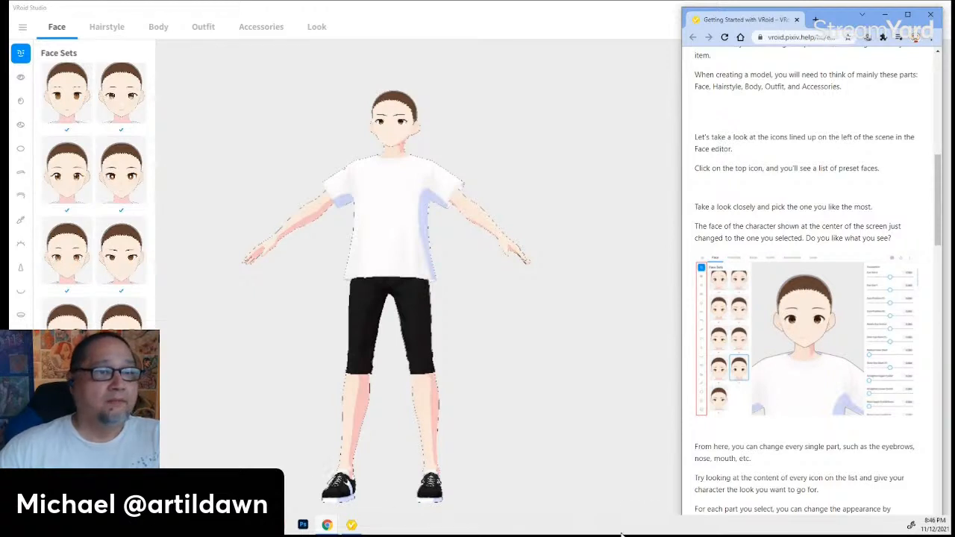
left_click(352, 526)
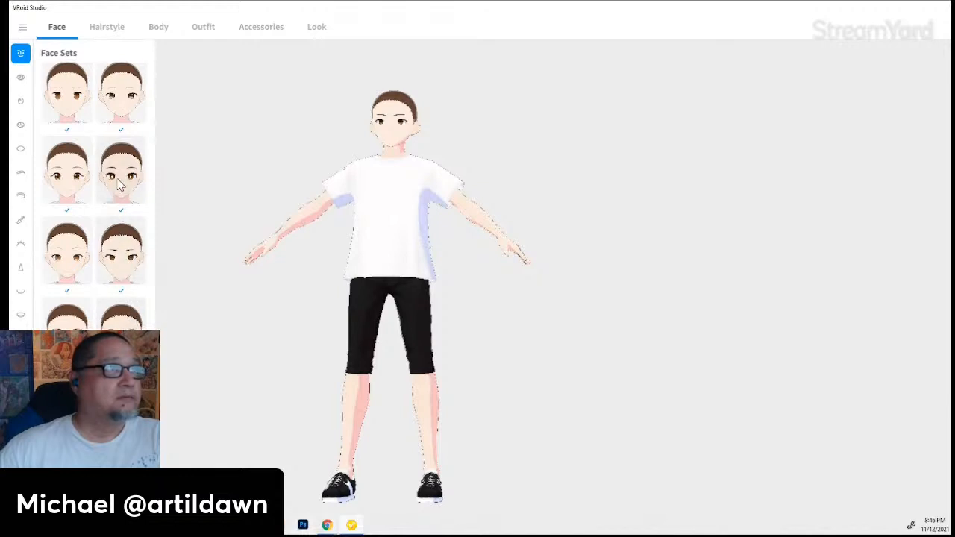
- Apply a different Face Sets preset and bring the Getting Started article back beside the model
left_click(61, 261)
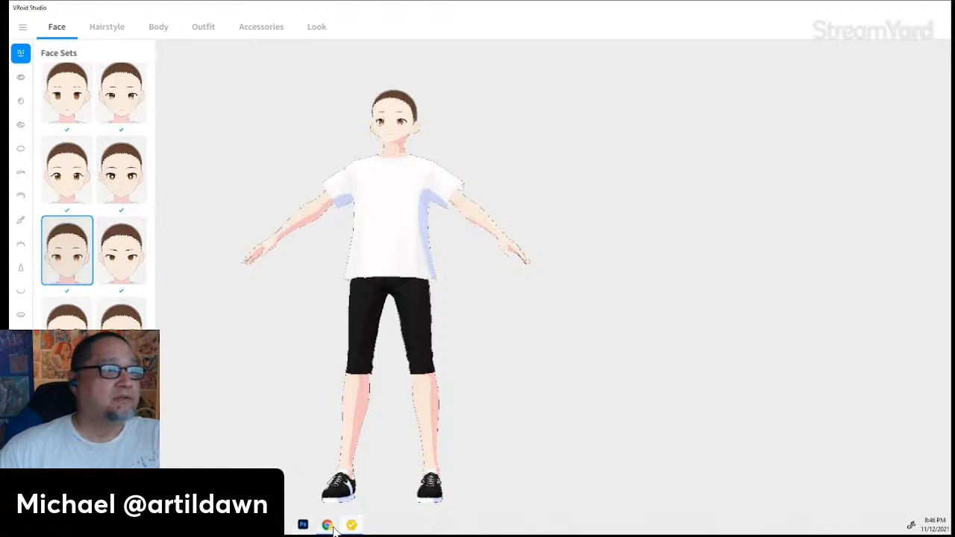
mouse_move(329, 526)
left_click(387, 498)
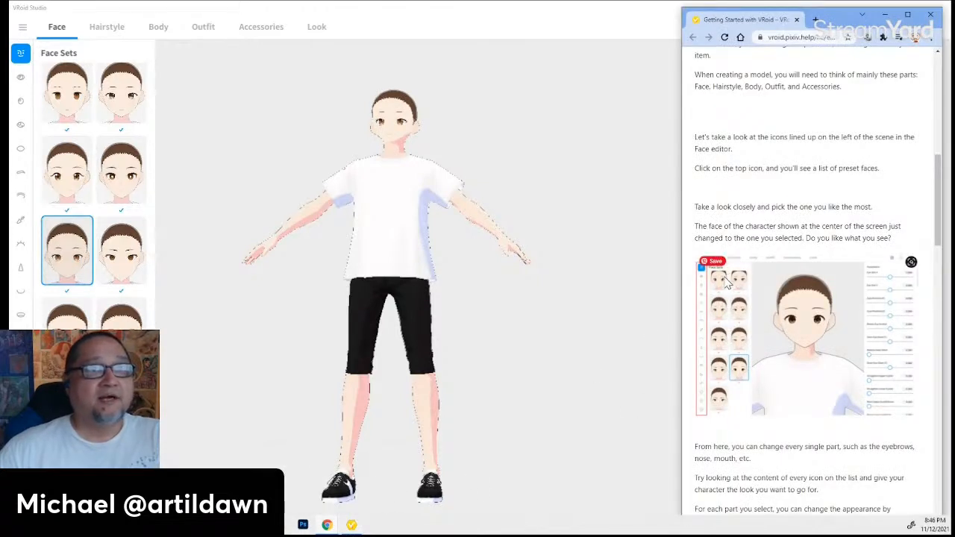
scroll(730, 276, "down", 1)
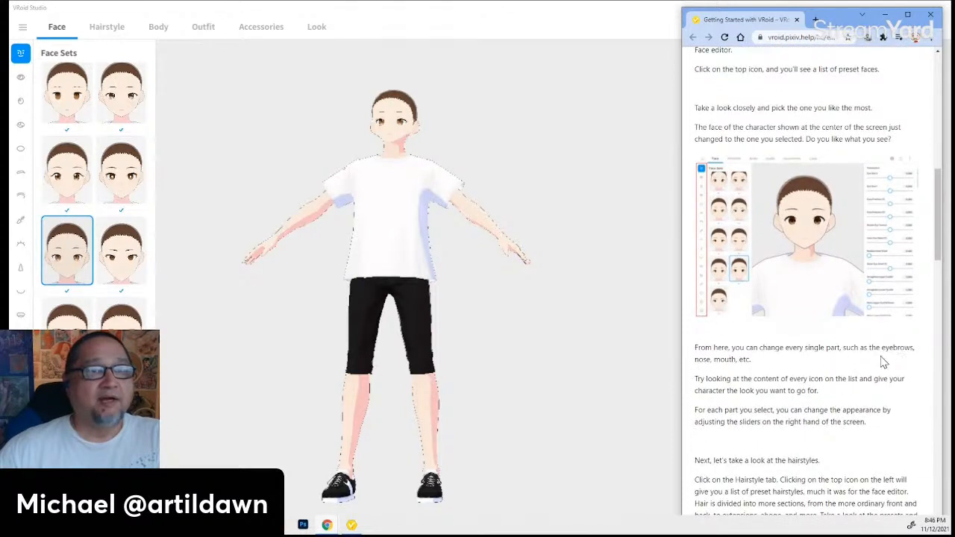
- Zoom, orbit and pan until the character's forward-facing face fills the viewport
left_click(627, 239)
scroll(382, 139, "up", 2)
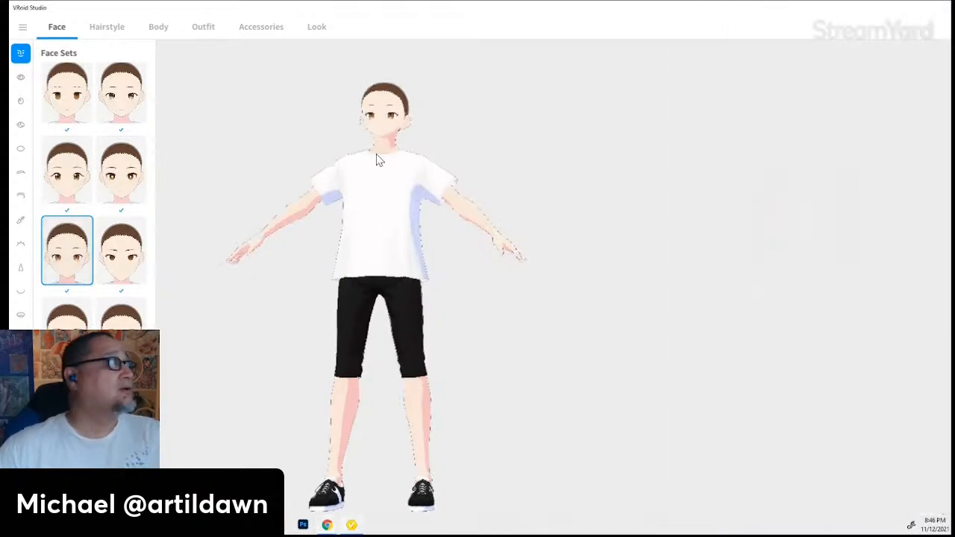
scroll(346, 200, "up", 3)
scroll(351, 200, "up", 5)
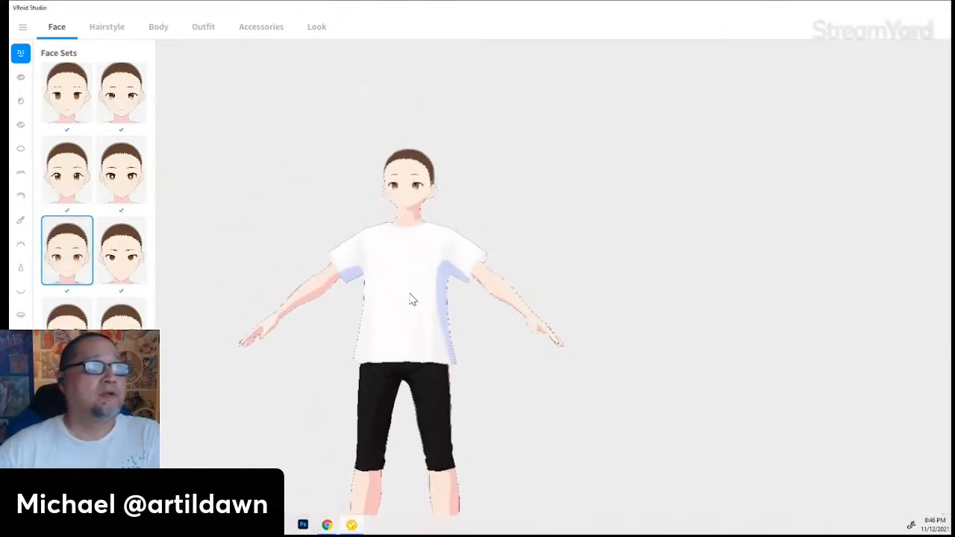
scroll(304, 292, "up", 5)
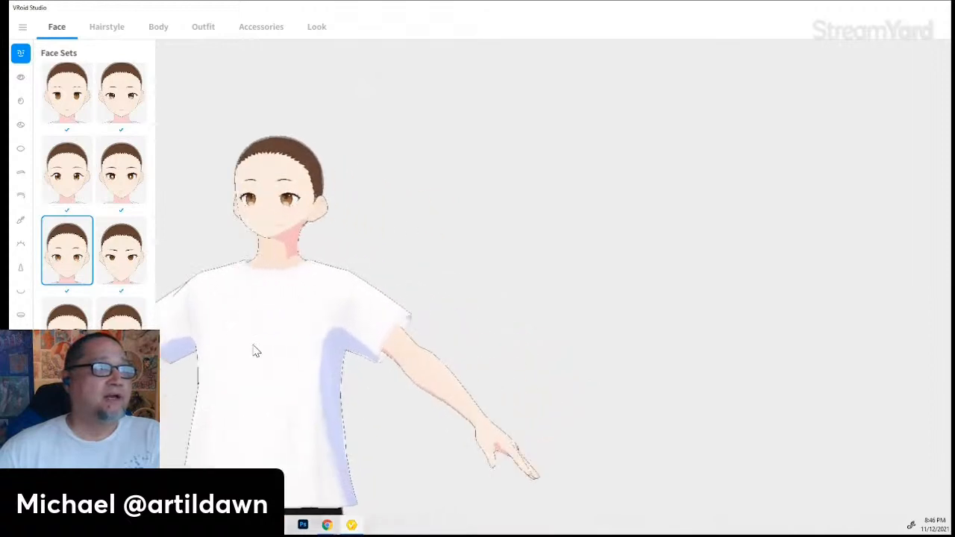
right_click_drag(255, 333, 341, 326)
scroll(342, 297, "up", 3)
scroll(257, 282, "up", 2)
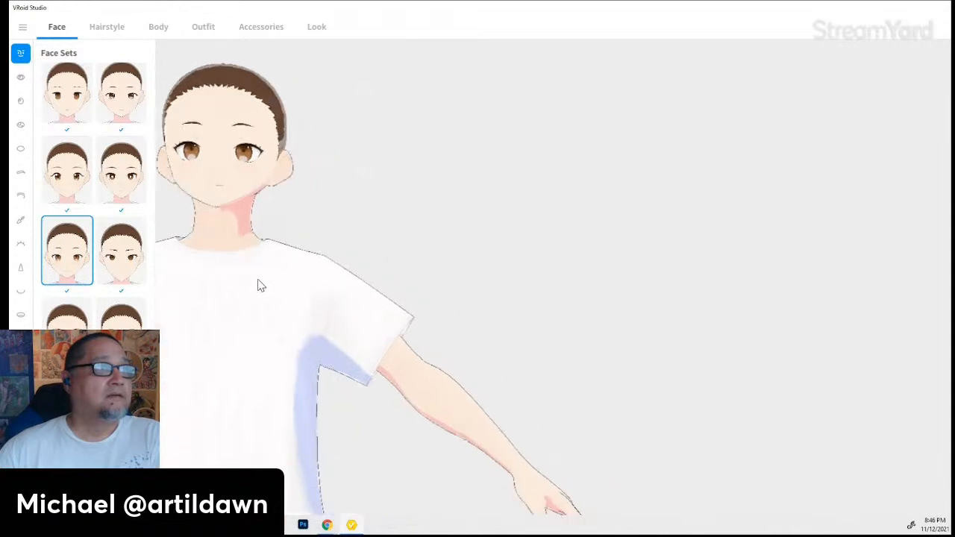
middle_click_drag(236, 300, 319, 338)
scroll(427, 357, "up", 5)
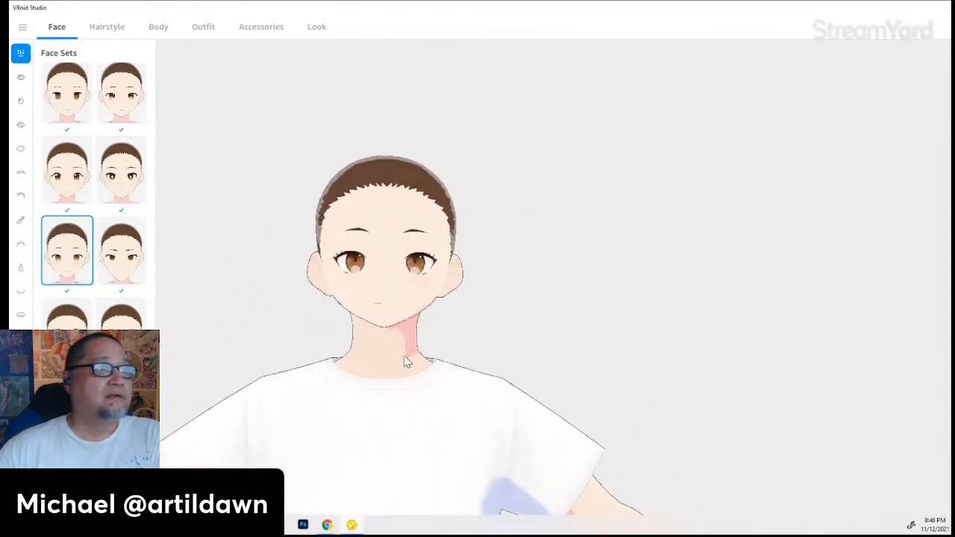
mouse_move(310, 404)
middle_mouse_down()
mouse_move(340, 384)
mouse_move(326, 401)
middle_mouse_up()
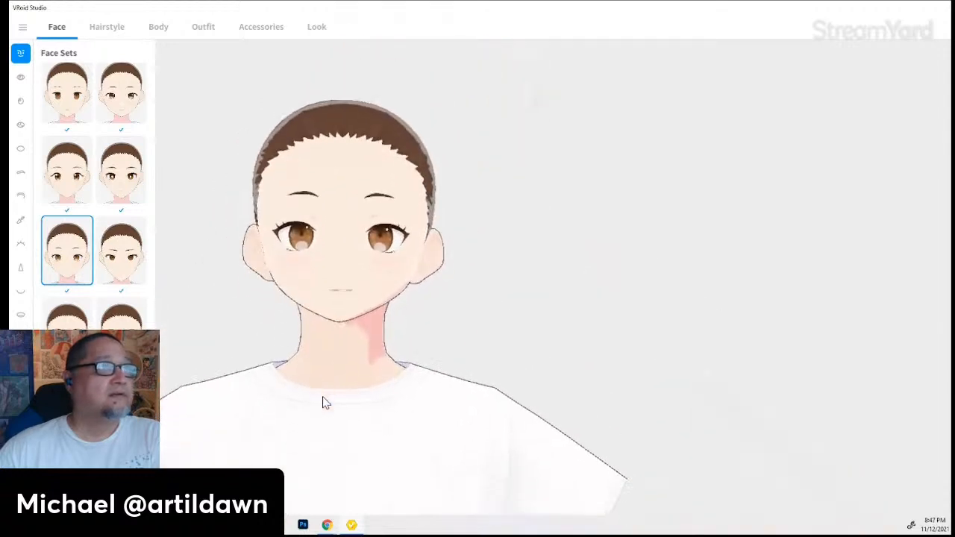
- Try the highlighted, spiral and plain Eyes Sets presets, then apply the lower-left brown eye set
left_click(22, 83)
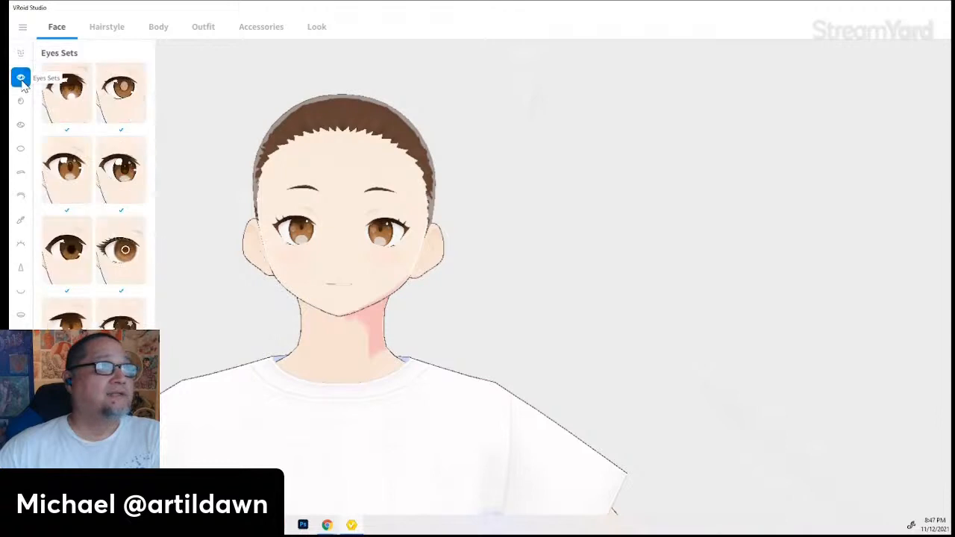
scroll(106, 270, "down", 2)
scroll(112, 299, "down", 1)
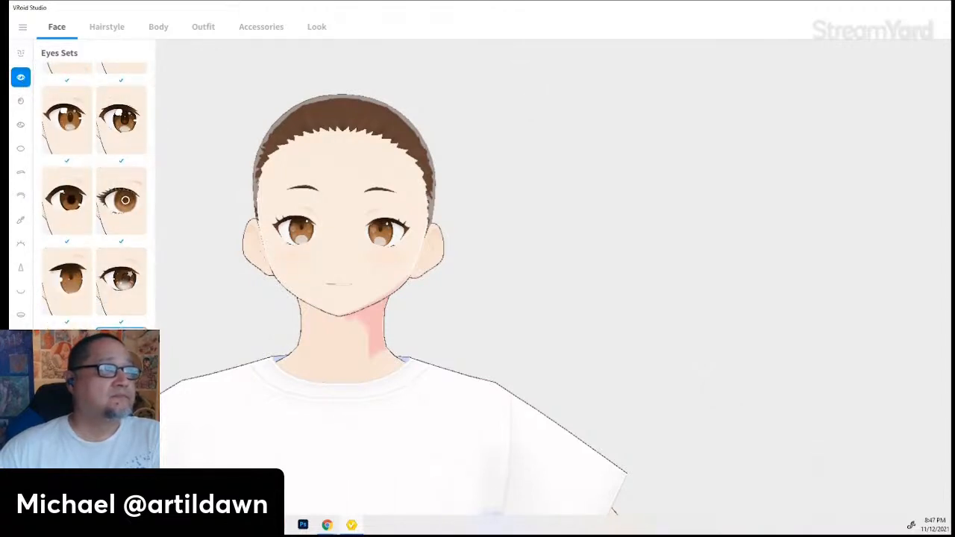
left_click(125, 200)
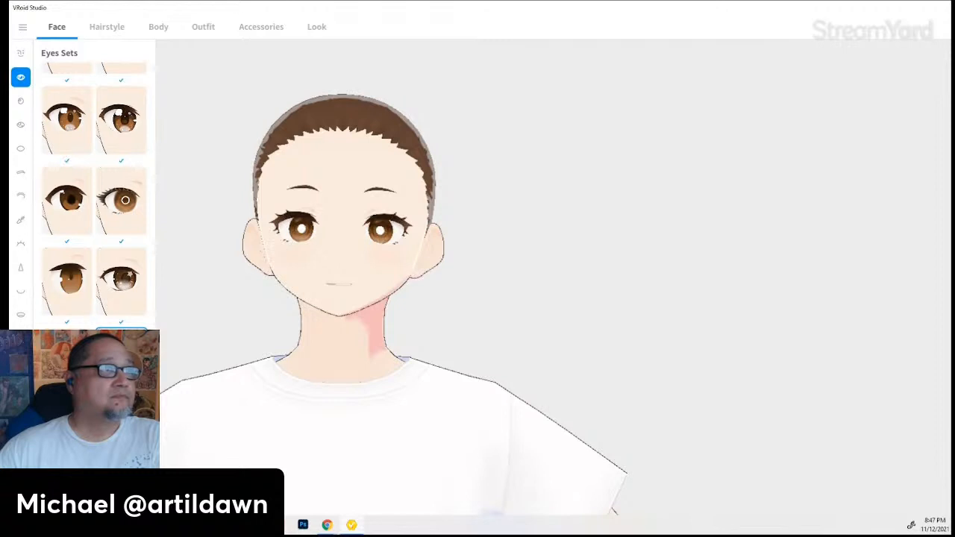
scroll(121, 299, "down", 5)
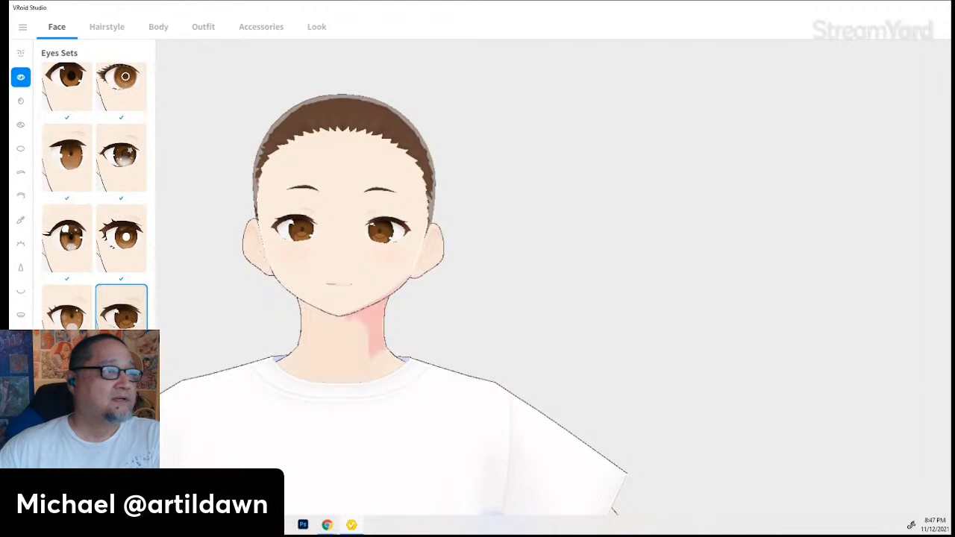
left_click(121, 306)
scroll(120, 307, "down", 3)
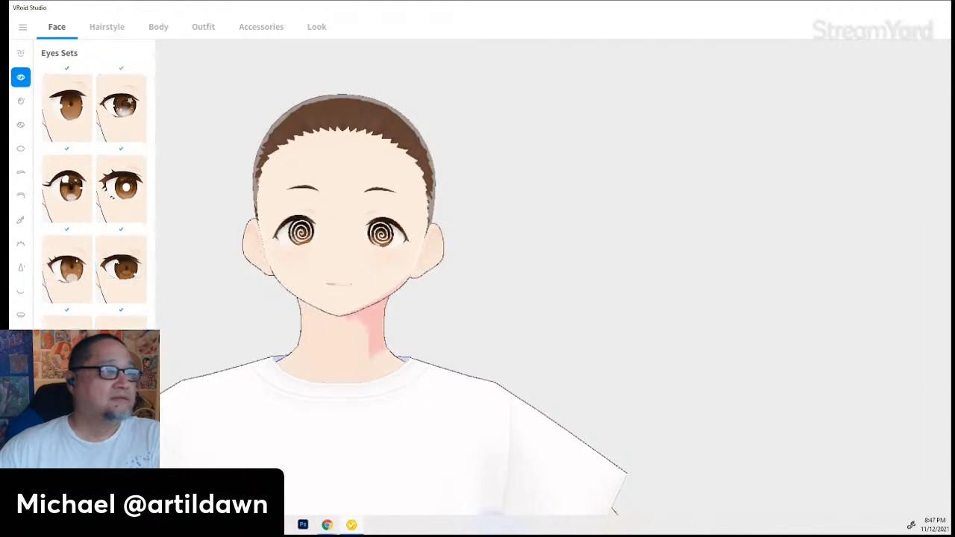
left_click(121, 306)
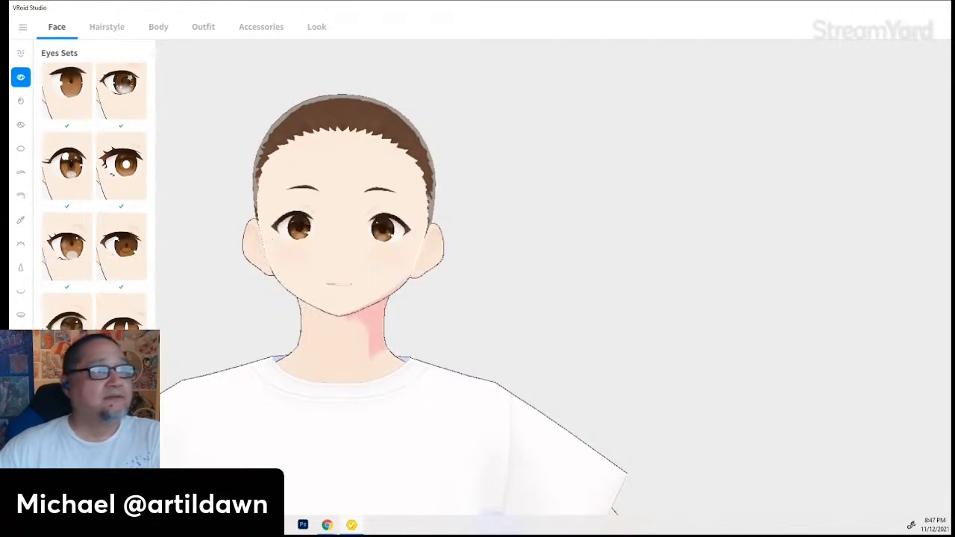
scroll(125, 202, "up", 8)
scroll(125, 202, "up", 1)
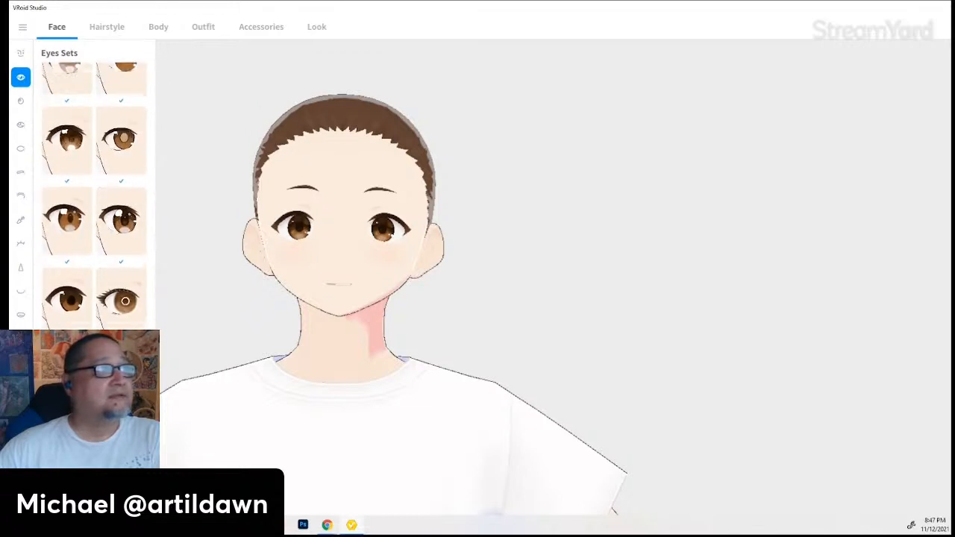
left_click(63, 312)
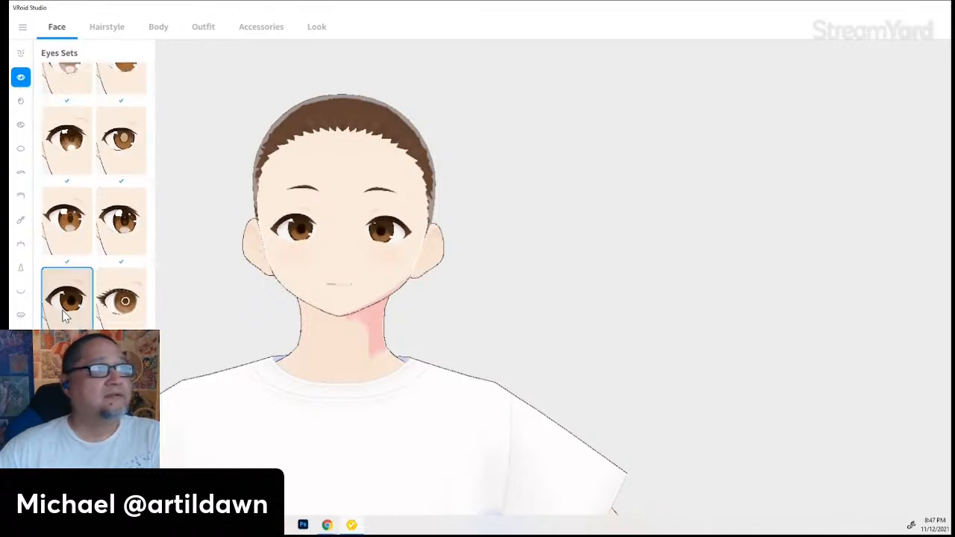
scroll(137, 302, "up", 2)
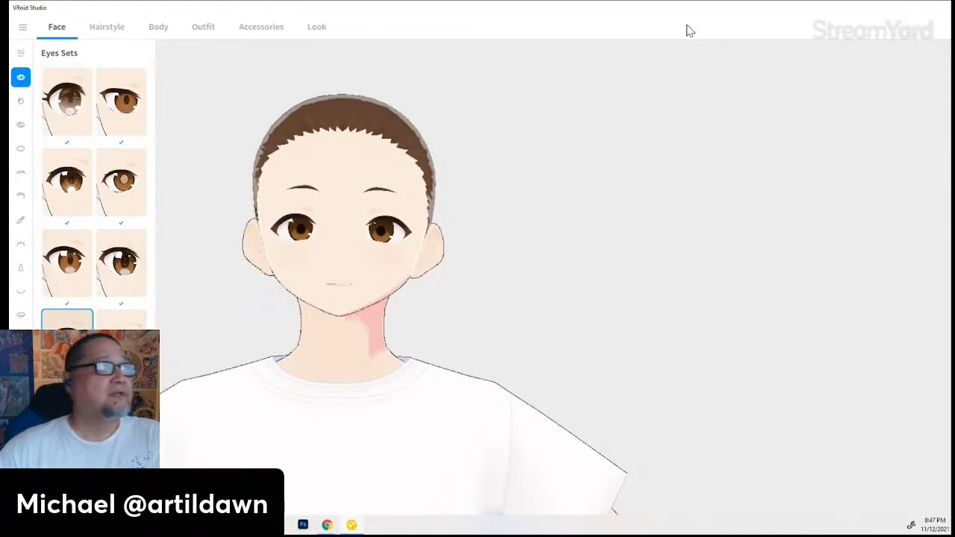
- With the head framed frontally, set Eye Size X to -0.270 and Eye Size Y to -1.000
left_click_drag(687, 21, 345, 36)
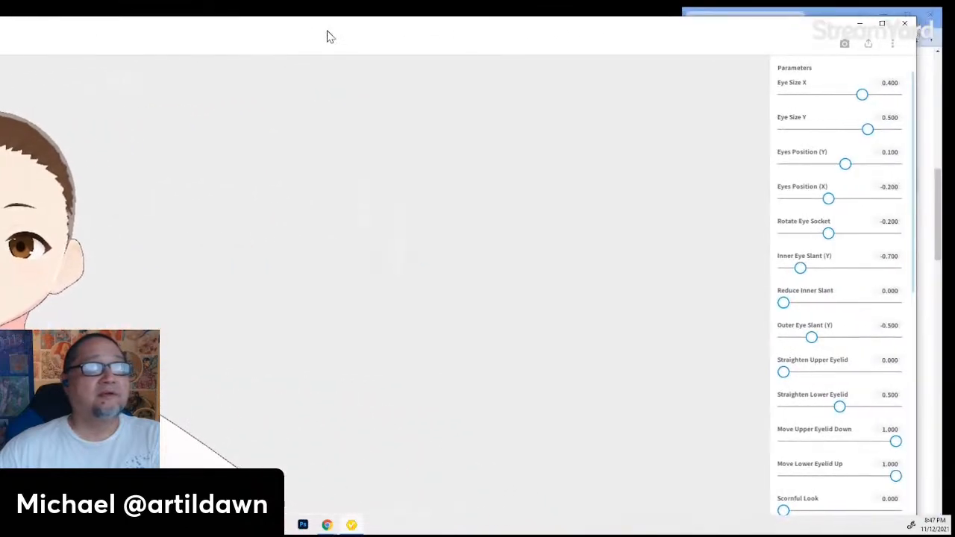
double_click(887, 28)
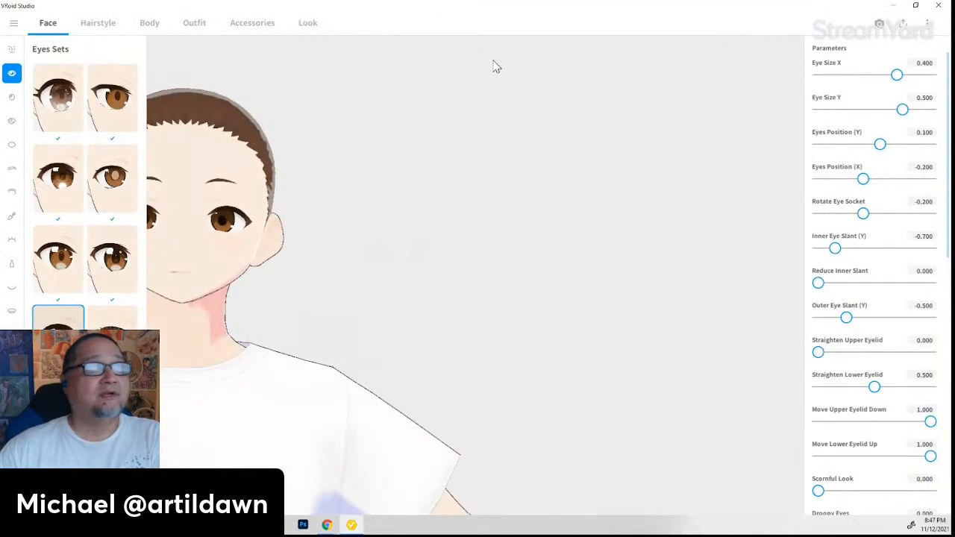
right_click_drag(273, 403, 326, 403)
middle_click_drag(327, 397, 340, 385)
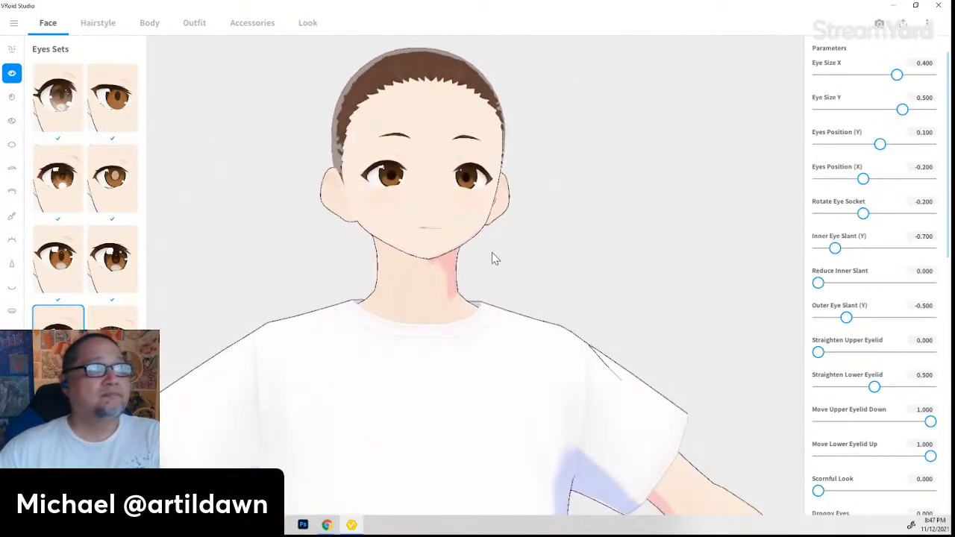
middle_click_drag(491, 258, 462, 329)
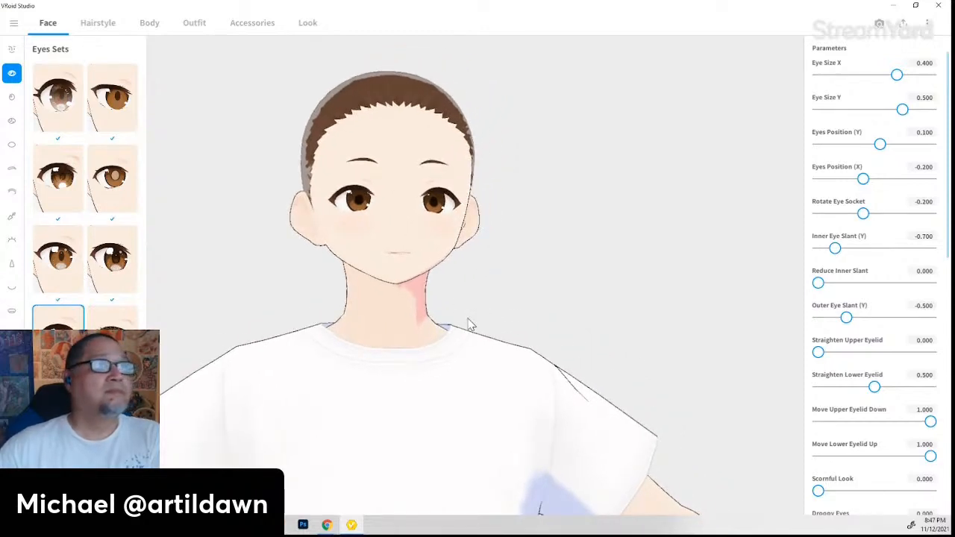
right_click_drag(466, 316, 361, 341)
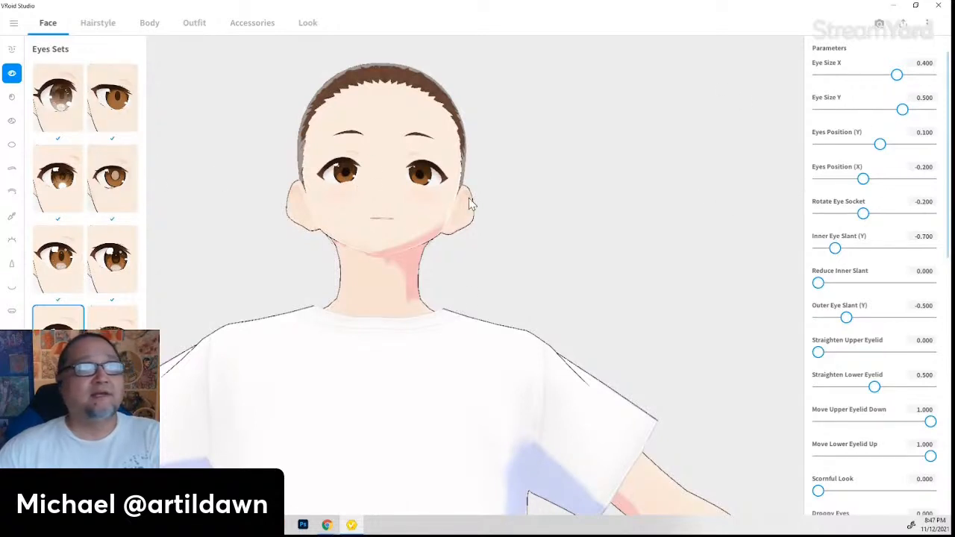
scroll(388, 204, "up", 5)
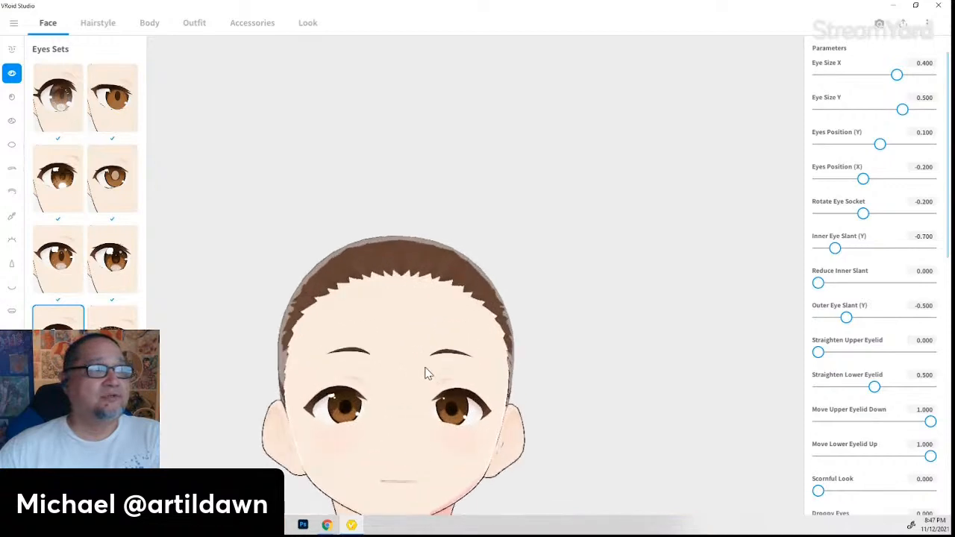
scroll(413, 460, "up", 3)
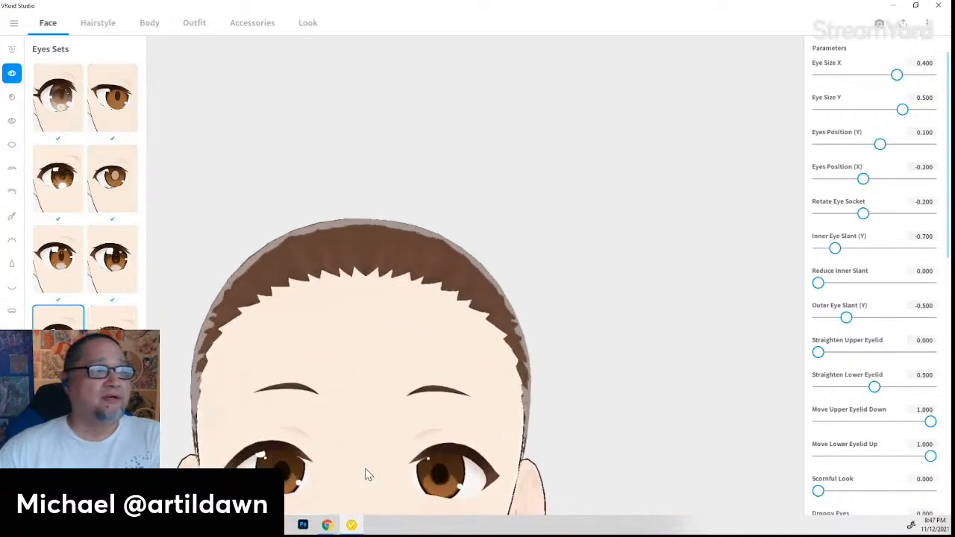
right_click_drag(365, 475, 386, 450)
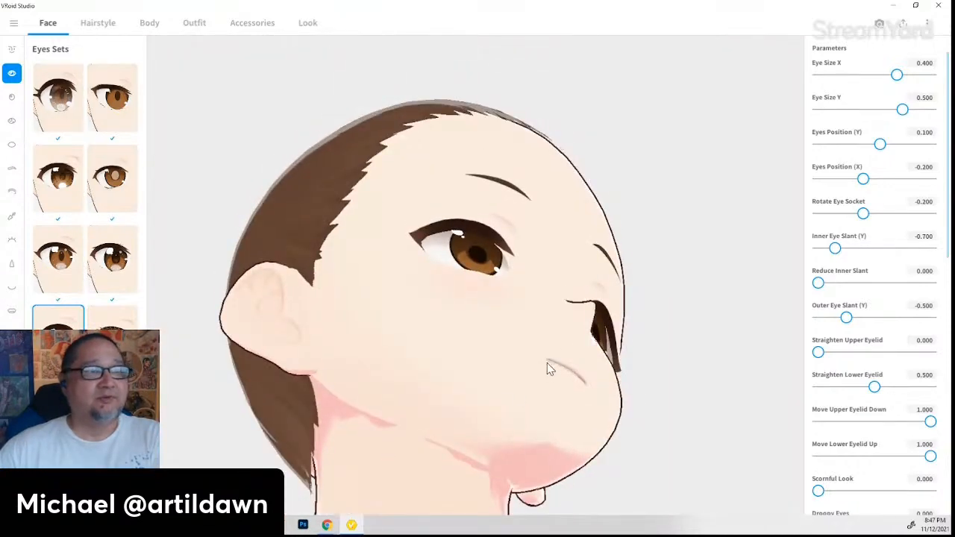
right_click_drag(545, 348, 446, 404)
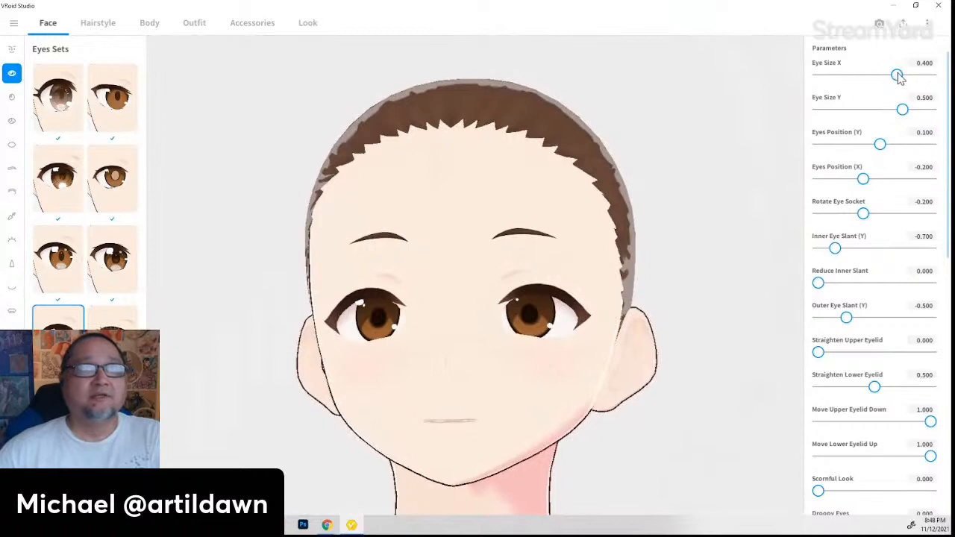
left_click_drag(898, 76, 859, 76)
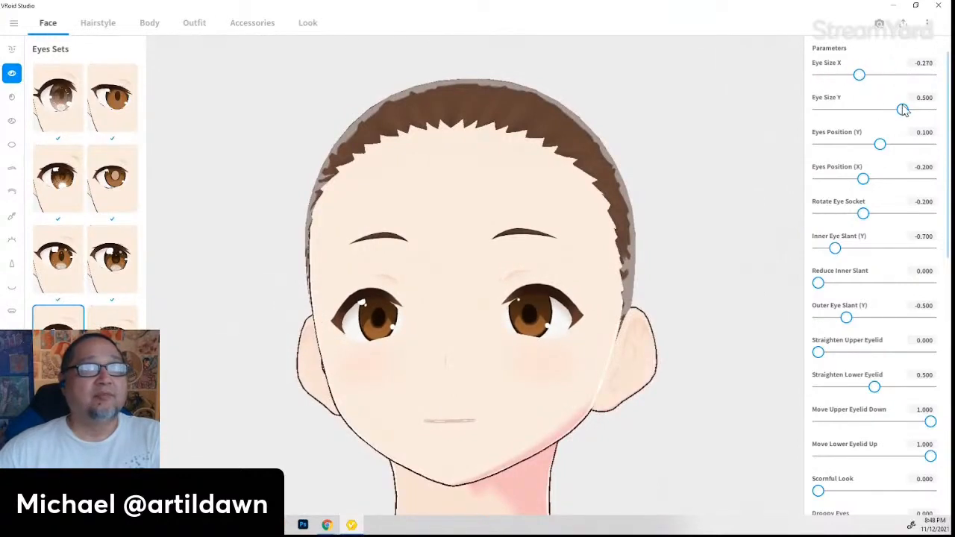
left_click_drag(904, 110, 819, 110)
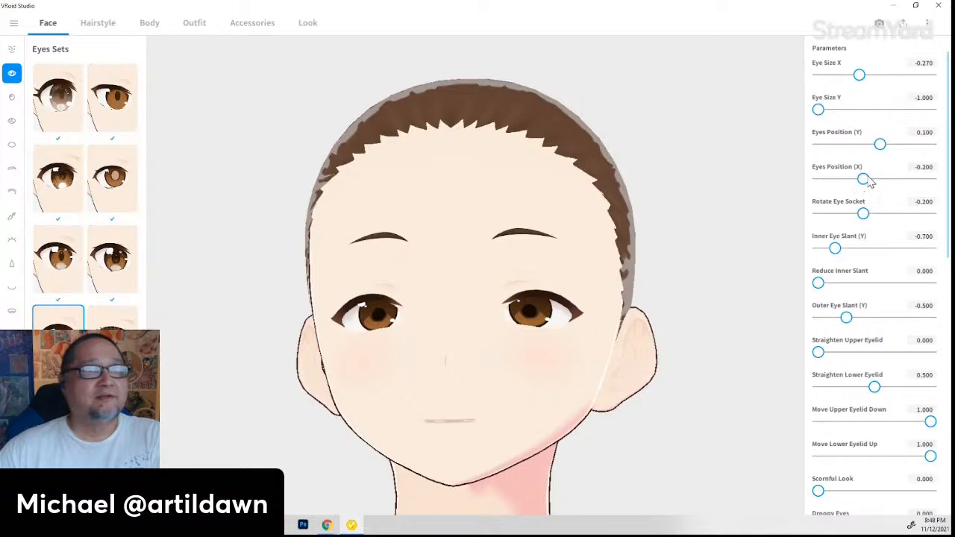
- Spread the eyes apart to Eyes Position X -0.447
left_click_drag(869, 183, 847, 187)
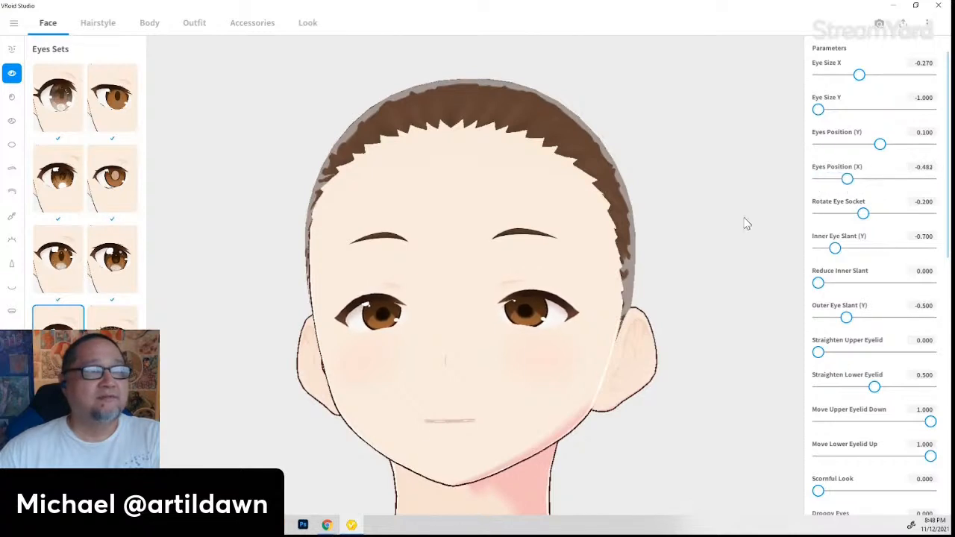
middle_click_drag(435, 452, 389, 436)
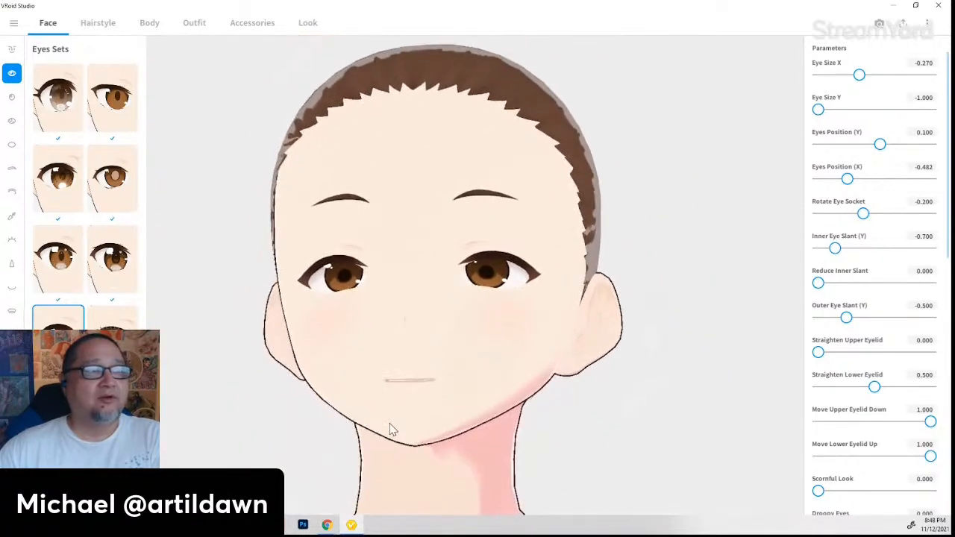
right_click_drag(390, 424, 393, 424)
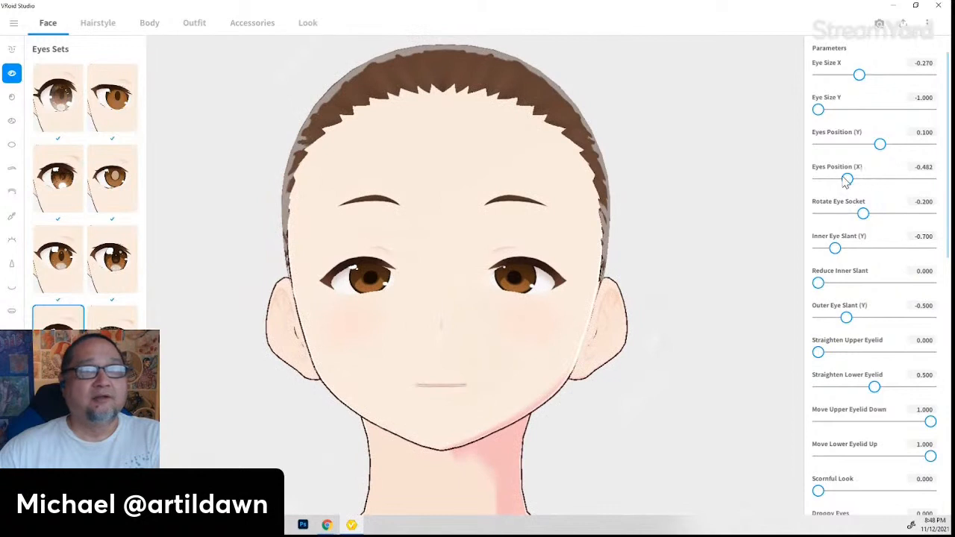
left_click_drag(847, 180, 850, 183)
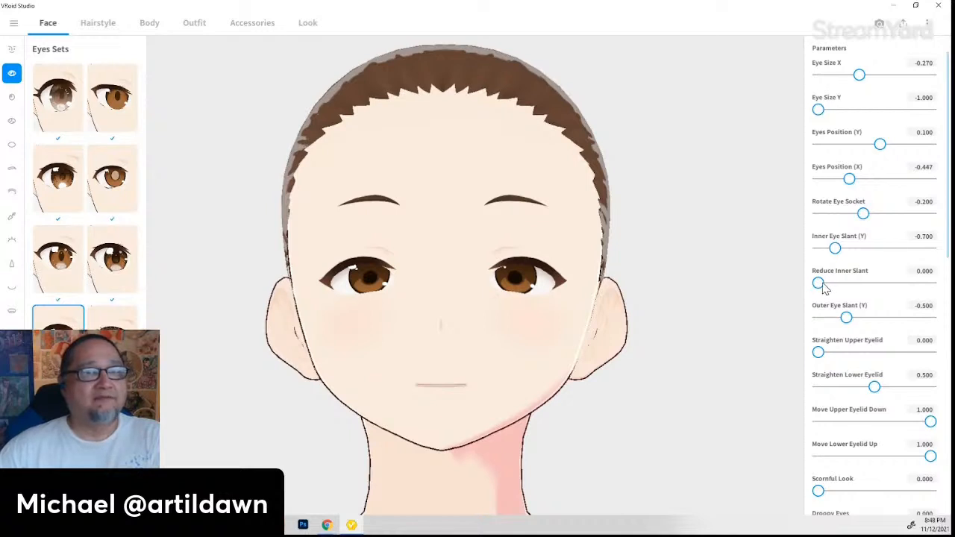
- Set eye slant 0.126, Straighten Lower Eyelid 0.115 and Move Upper Eyelid Down 0.216
left_click_drag(824, 286, 877, 314)
scroll(842, 348, "down", 1)
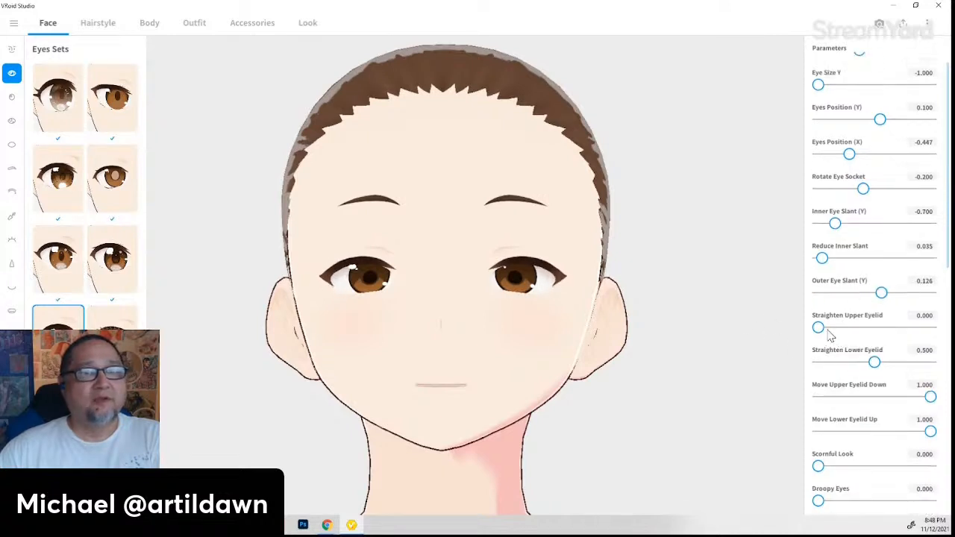
left_click_drag(819, 327, 882, 327)
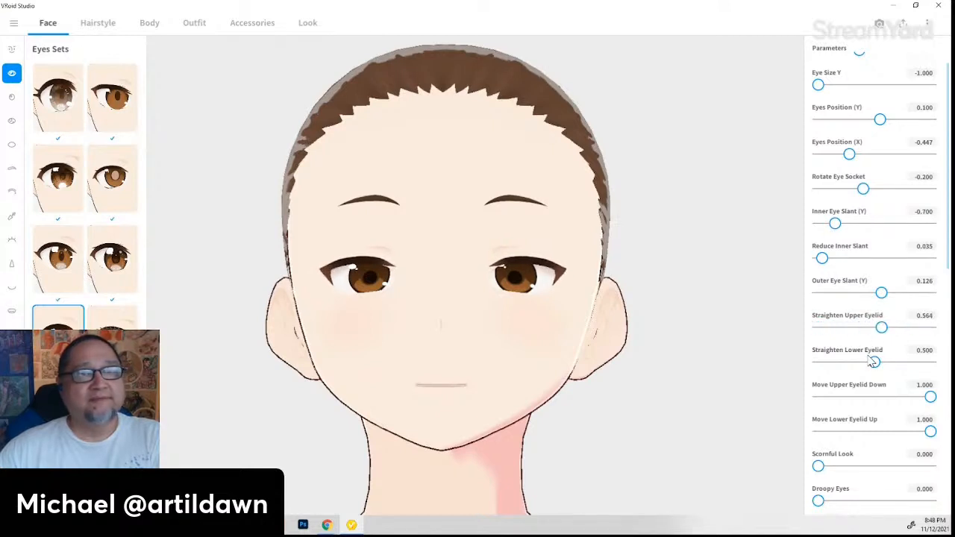
left_click_drag(874, 363, 818, 367)
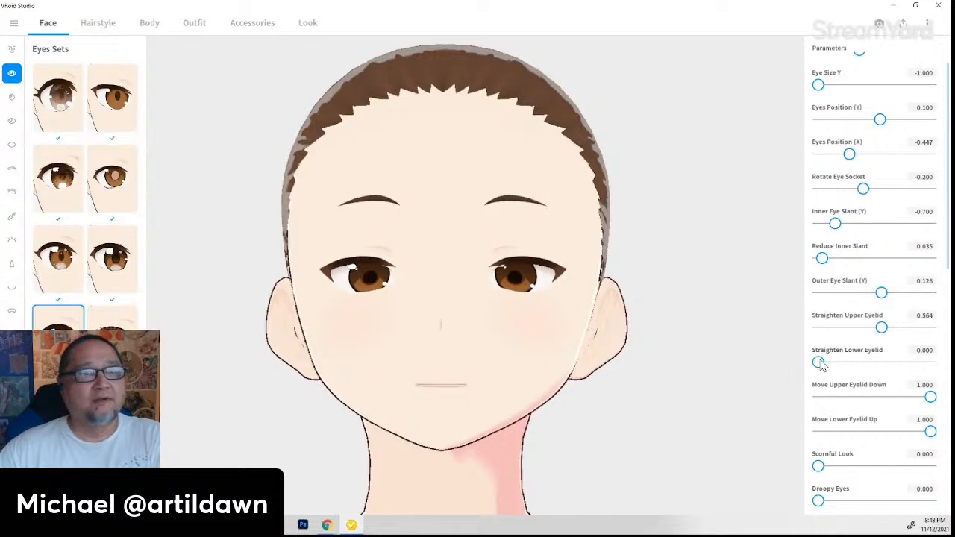
left_click_drag(818, 363, 832, 362)
scroll(848, 392, "down", 1)
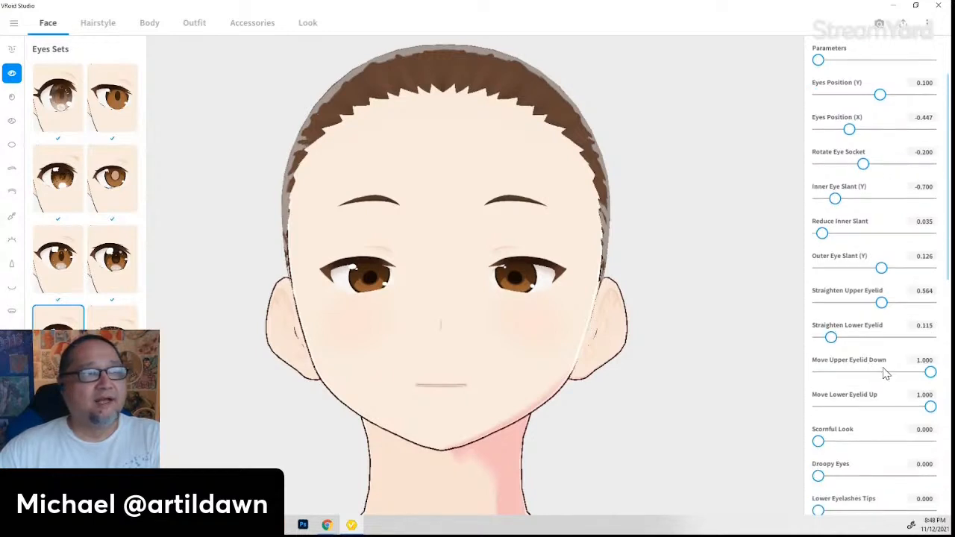
left_click_drag(930, 372, 841, 394)
- Set Move Lower Eyelid Up 1.000, Straighten Upper Eyelid 0.564, Iris Size X -0.185, Gaze Y -0.053
scroll(824, 398, "down", 1)
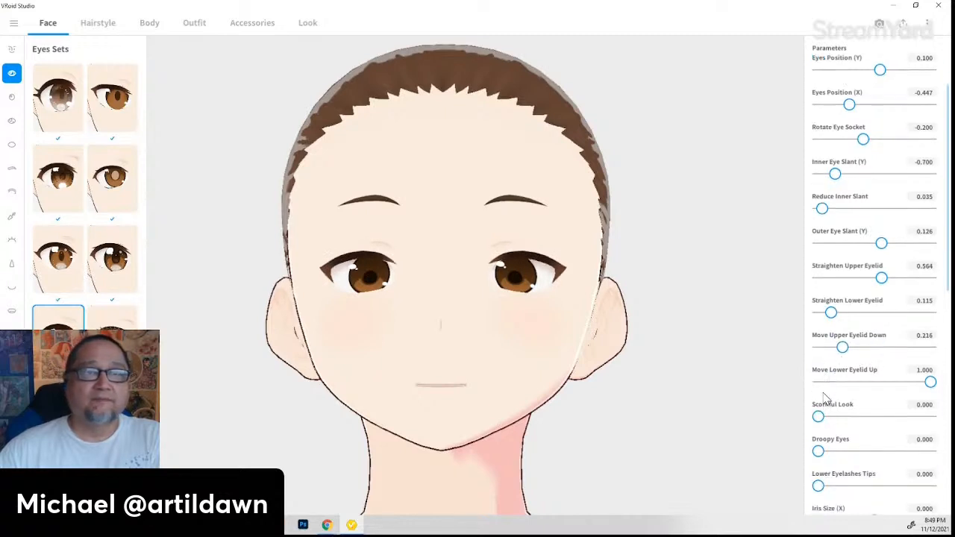
mouse_move(819, 417)
left_mouse_down()
mouse_move(951, 412)
mouse_move(828, 417)
left_mouse_up()
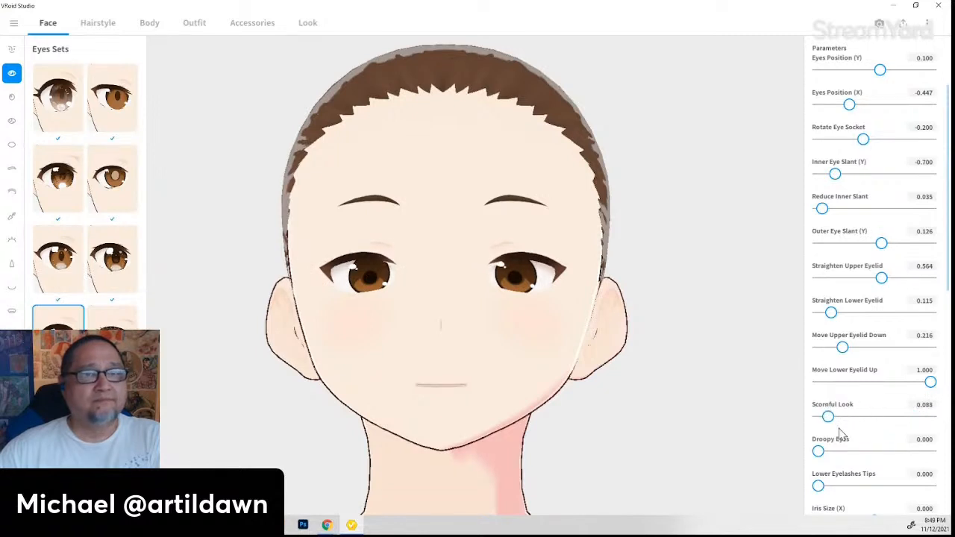
mouse_move(819, 453)
left_mouse_down()
mouse_move(910, 451)
mouse_move(804, 445)
left_mouse_up()
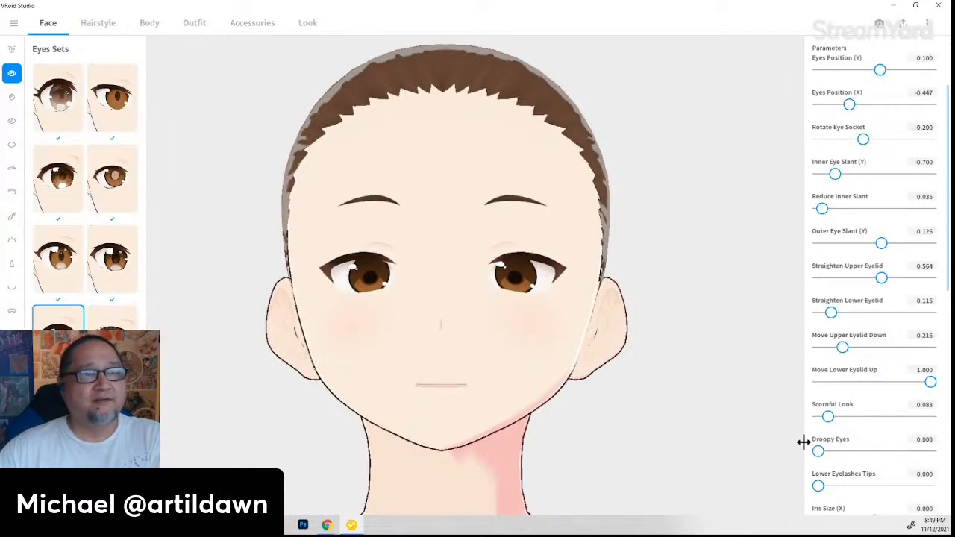
scroll(866, 437, "down", 1)
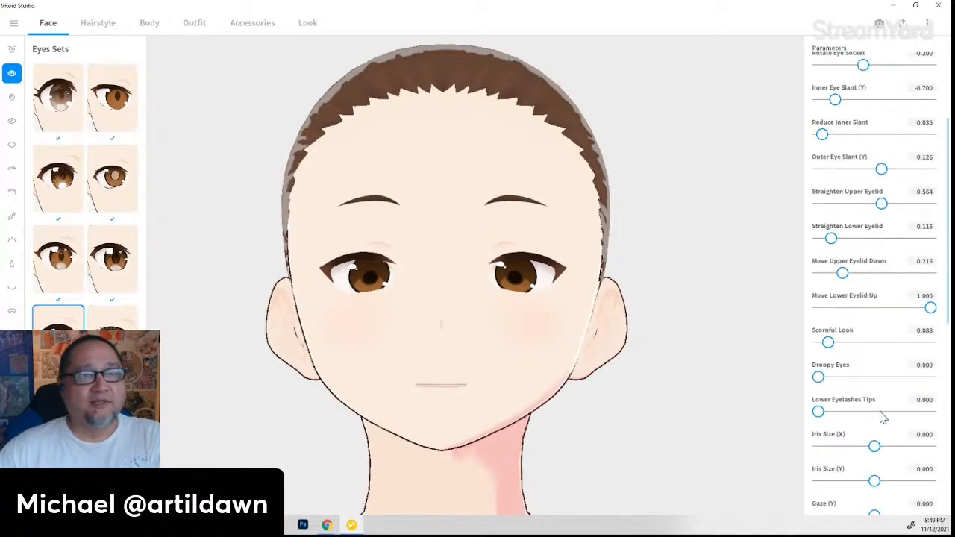
mouse_move(883, 450)
left_mouse_down()
mouse_move(902, 449)
mouse_move(839, 449)
mouse_move(865, 448)
left_mouse_up()
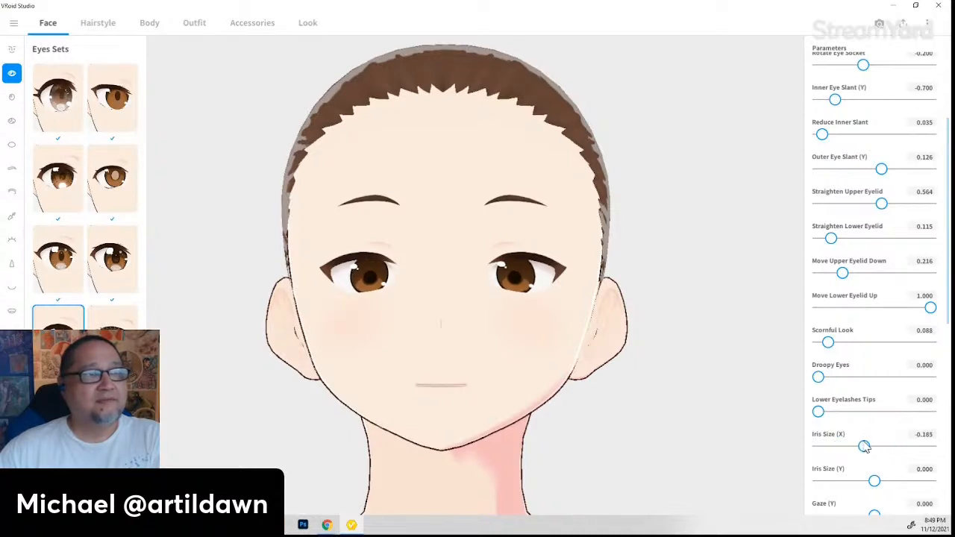
scroll(856, 453, "down", 1)
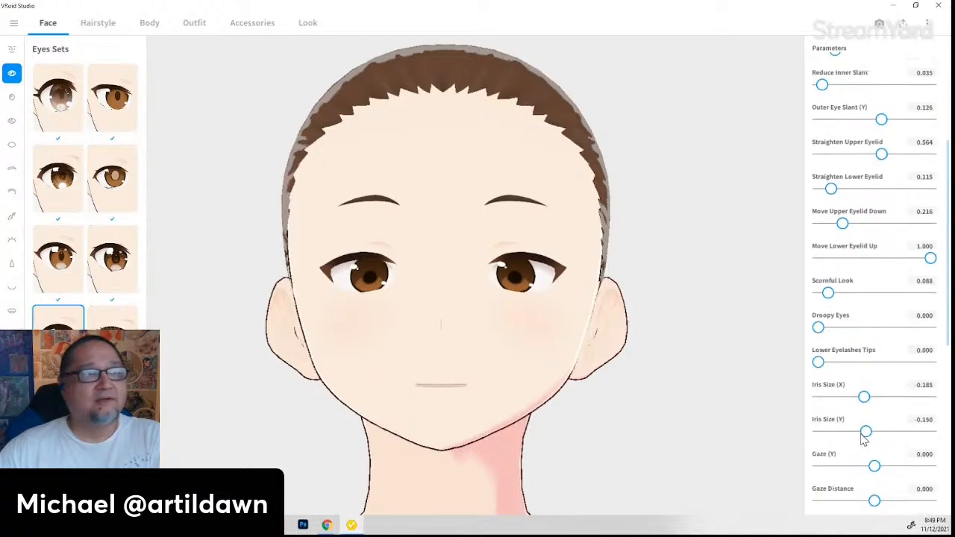
left_click_drag(874, 433, 883, 452)
scroll(868, 449, "down", 1)
scroll(863, 466, "down", 1)
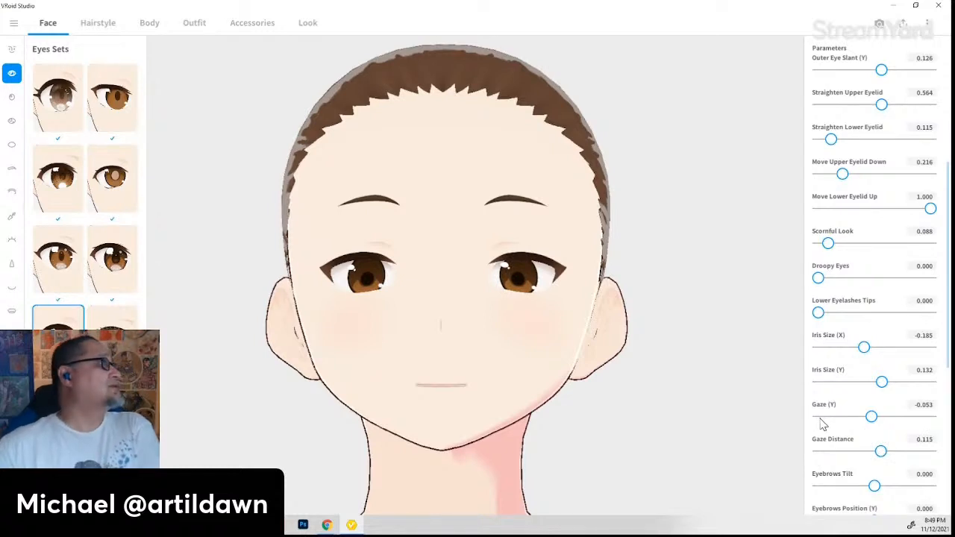
scroll(906, 436, "down", 1)
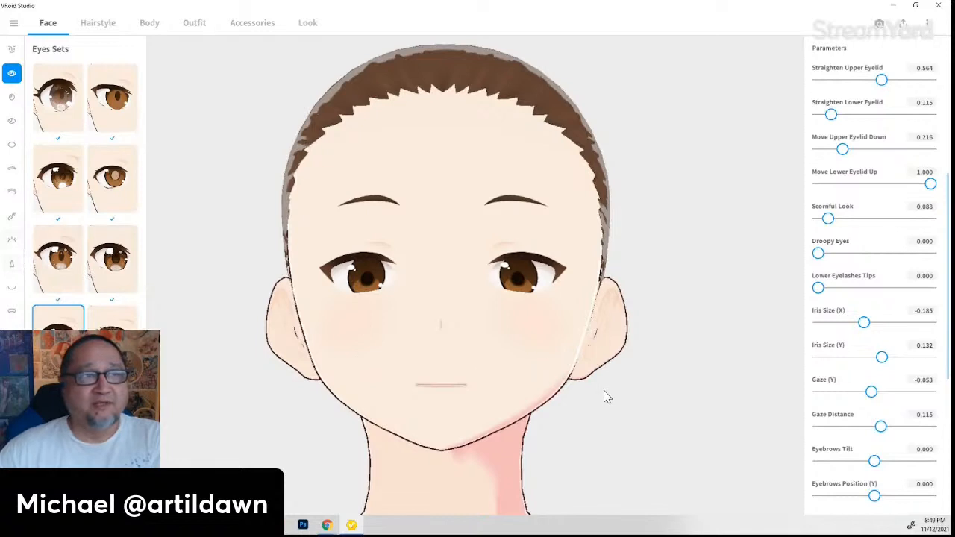
scroll(835, 423, "down", 1)
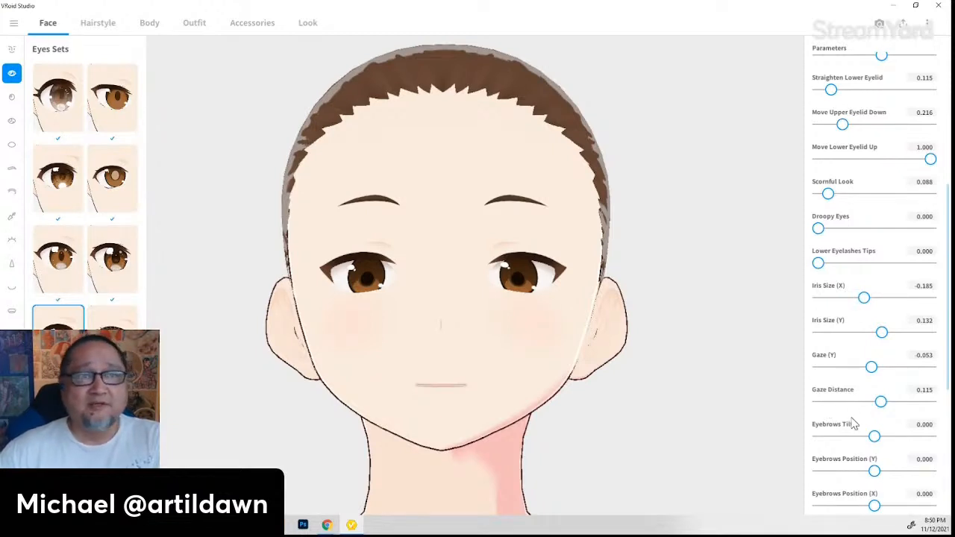
- Set Eyebrows Position X 0.449, Position Z -0.070, Arch 0.652, Length -0.079, Masc Eyebrows 1.000
scroll(854, 420, "down", 1)
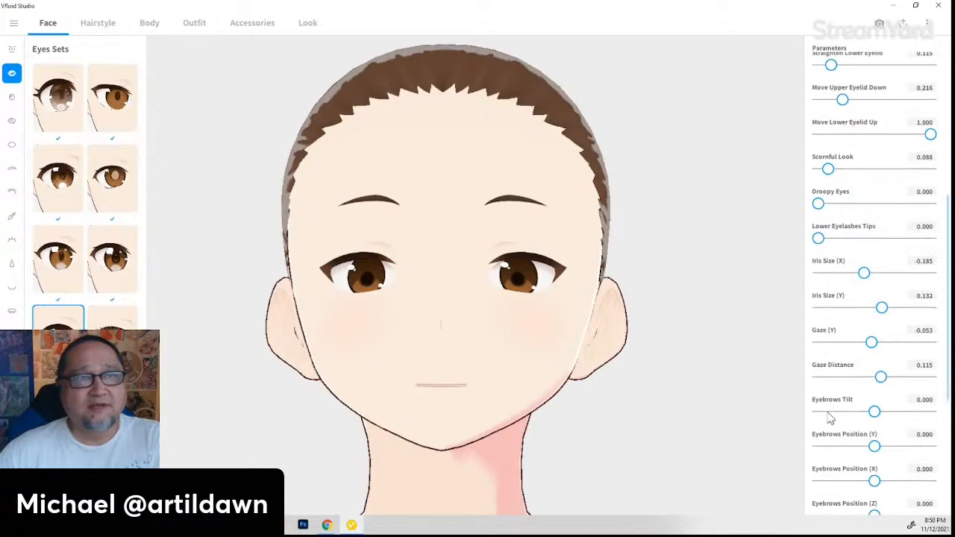
scroll(831, 421, "down", 1)
scroll(841, 428, "down", 4)
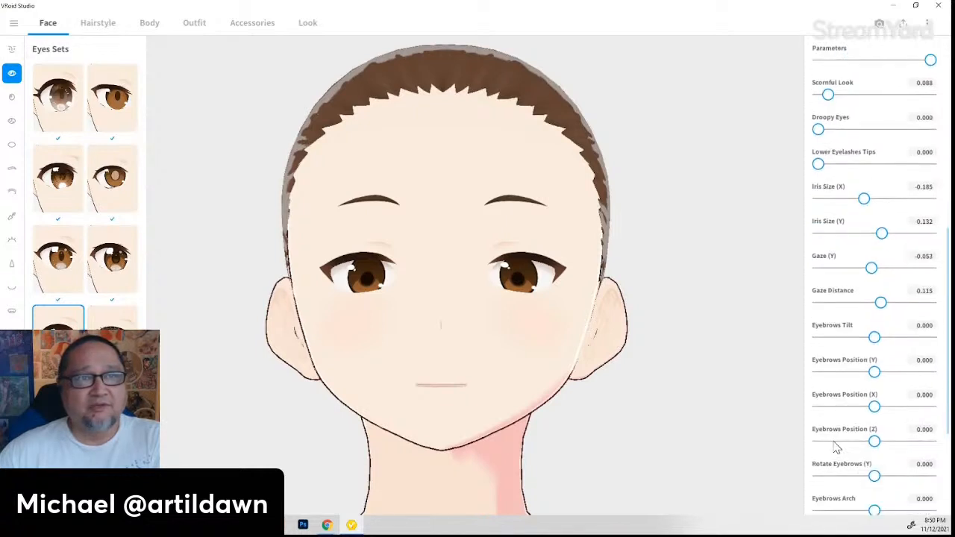
left_click_drag(872, 463, 849, 481)
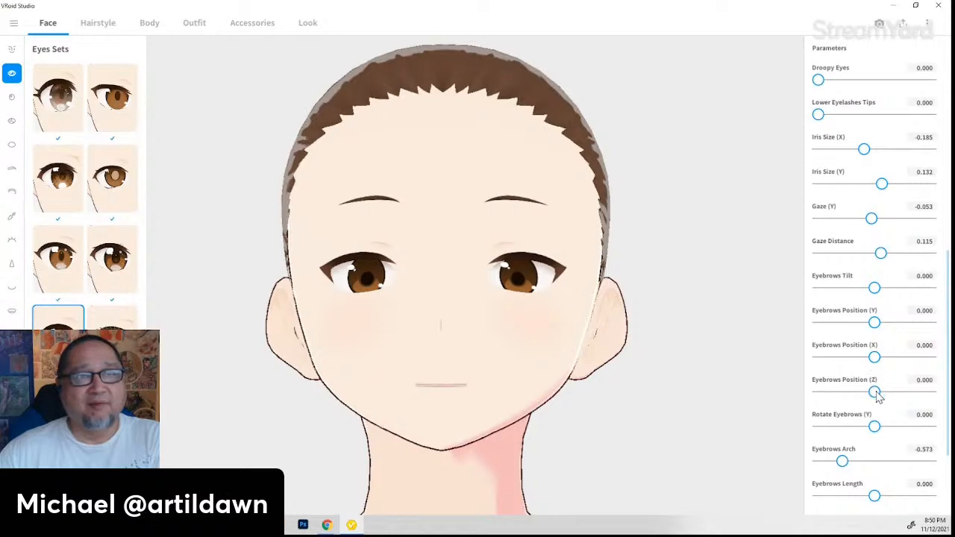
left_click_drag(876, 397, 906, 361)
mouse_move(877, 396)
left_mouse_down()
mouse_move(888, 396)
mouse_move(862, 395)
mouse_move(873, 393)
left_mouse_up()
left_click_drag(843, 465, 915, 452)
mouse_move(883, 497)
left_mouse_down()
mouse_move(894, 498)
mouse_move(879, 503)
left_mouse_up()
scroll(836, 433, "down", 2)
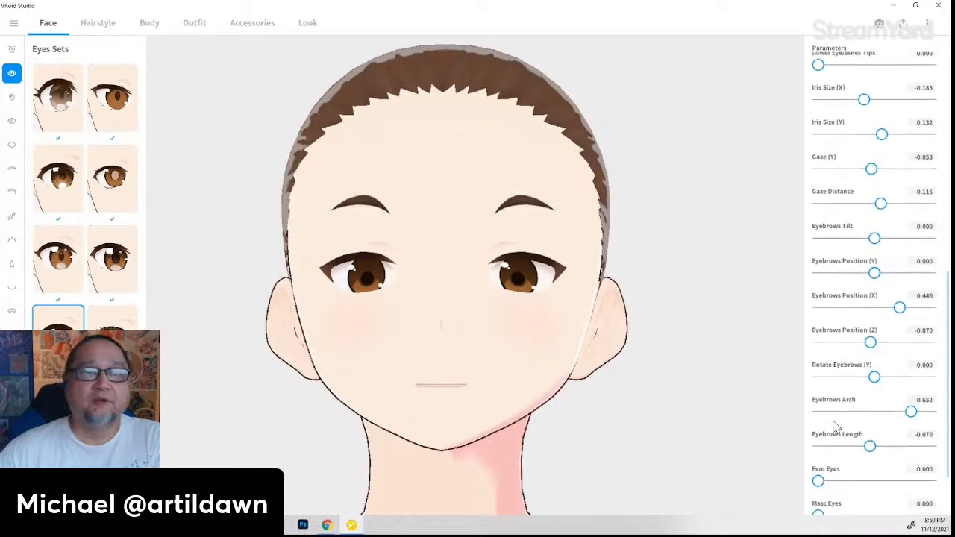
left_click_drag(820, 434, 732, 472)
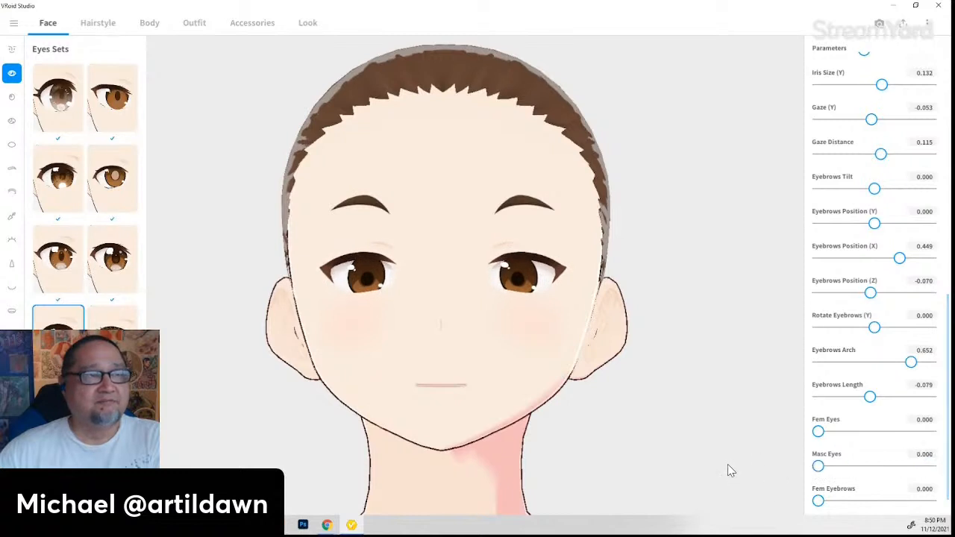
scroll(881, 494, "down", 1)
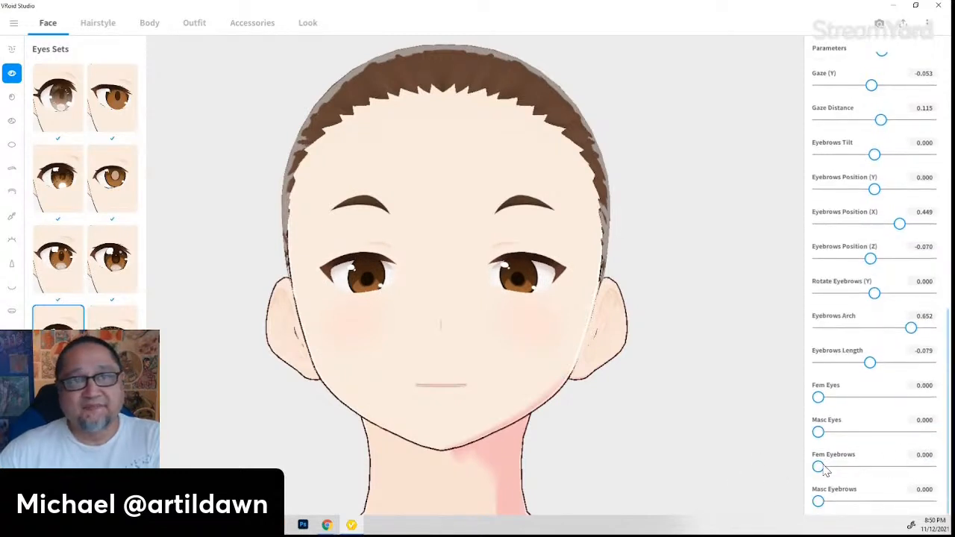
left_click_drag(820, 504, 951, 501)
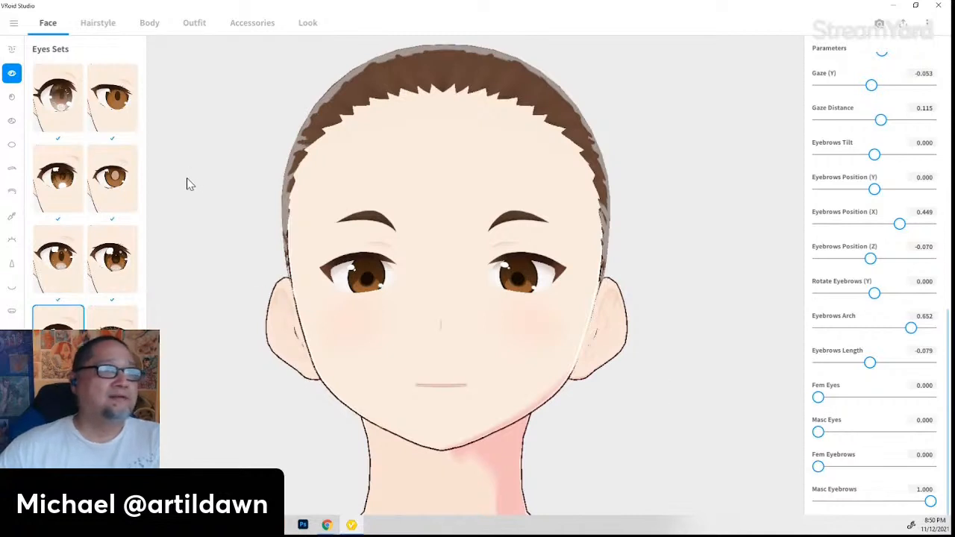
- Try ring-shaped and several other eye highlight presets on the character
left_click(13, 127)
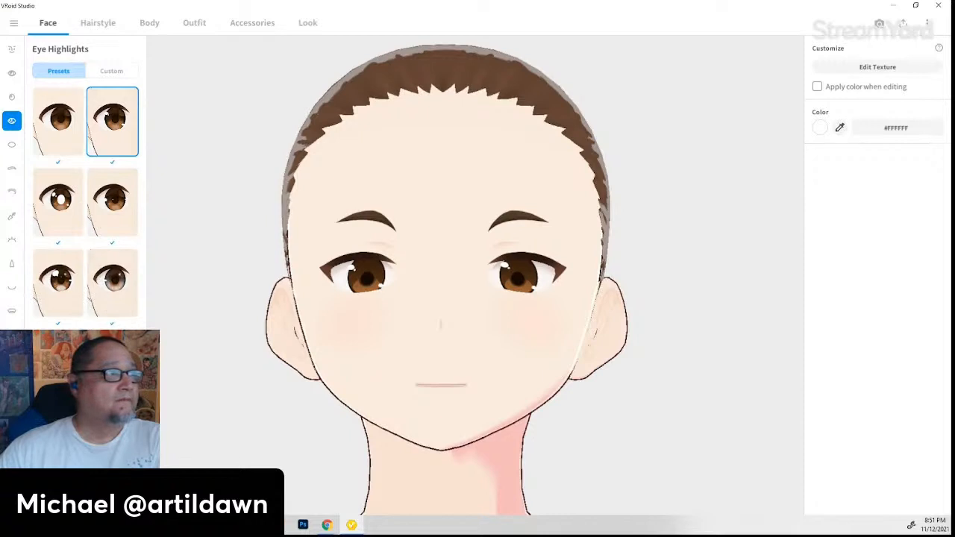
scroll(86, 209, "down", 3)
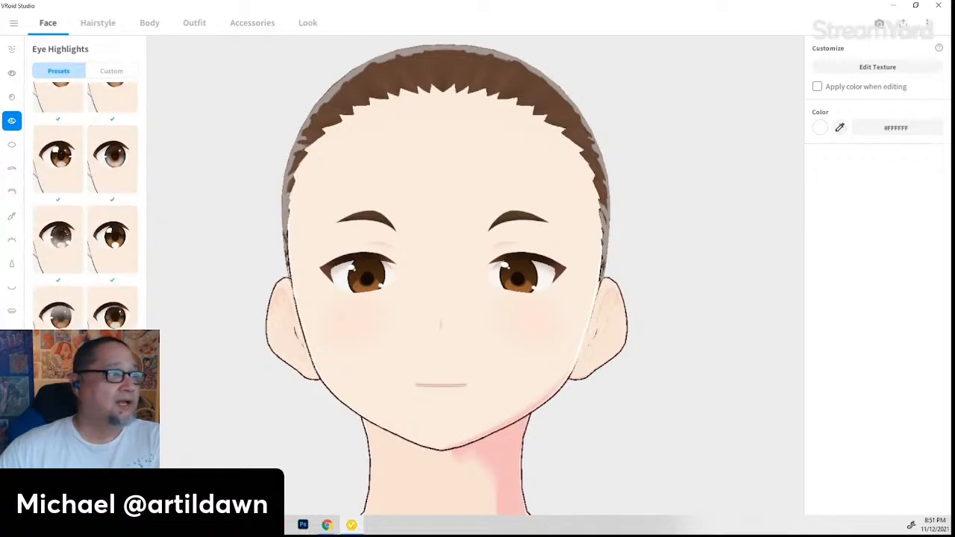
scroll(86, 209, "down", 2)
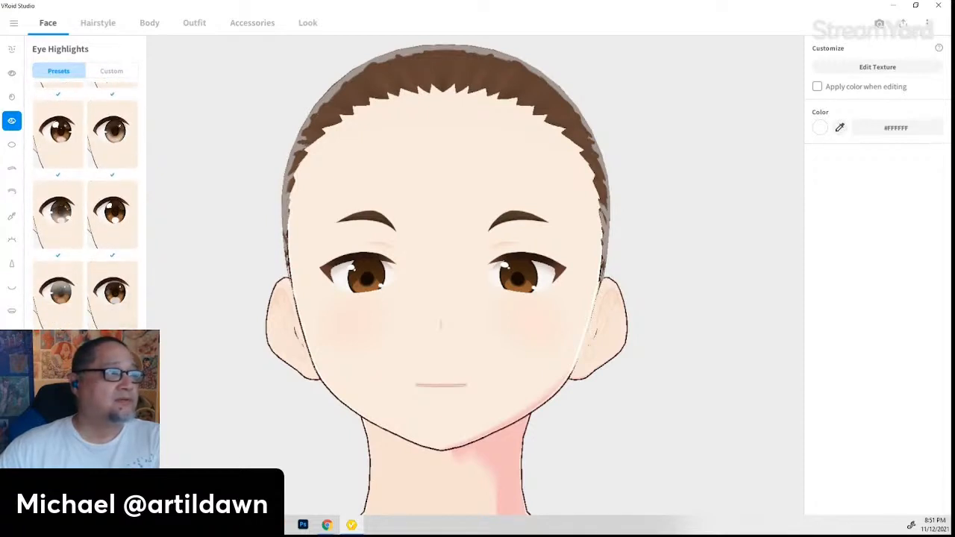
left_click(112, 376)
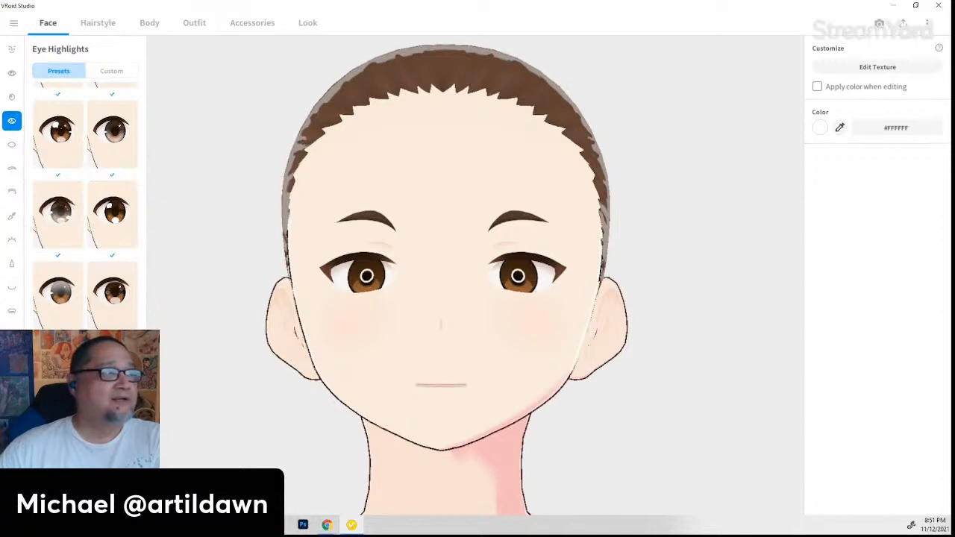
scroll(85, 207, "down", 3)
scroll(85, 208, "down", 3)
scroll(84, 208, "up", 8)
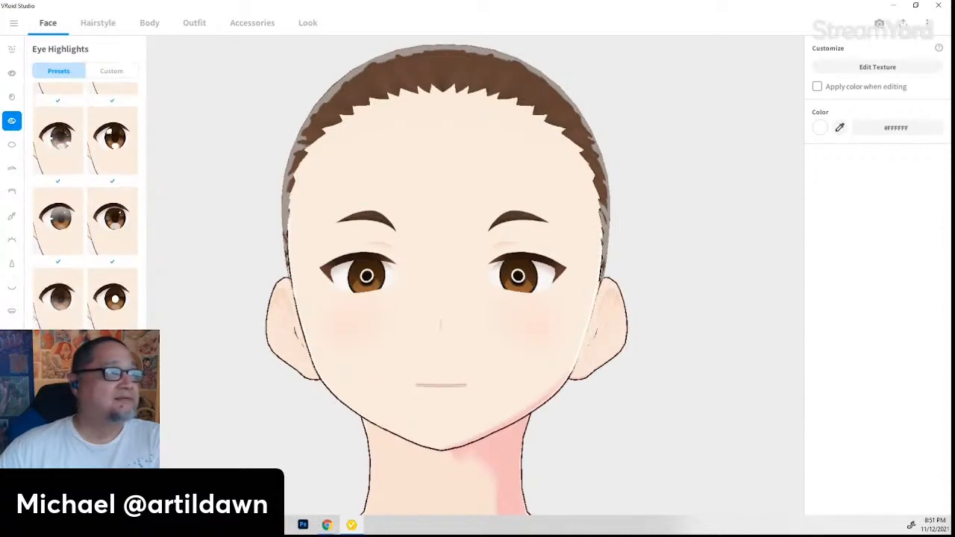
scroll(60, 261, "up", 1)
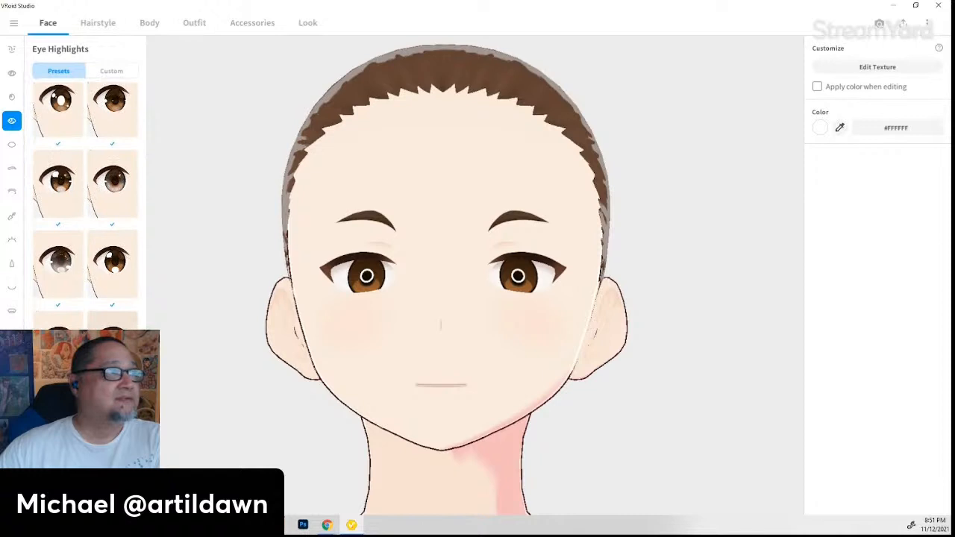
left_click(62, 270)
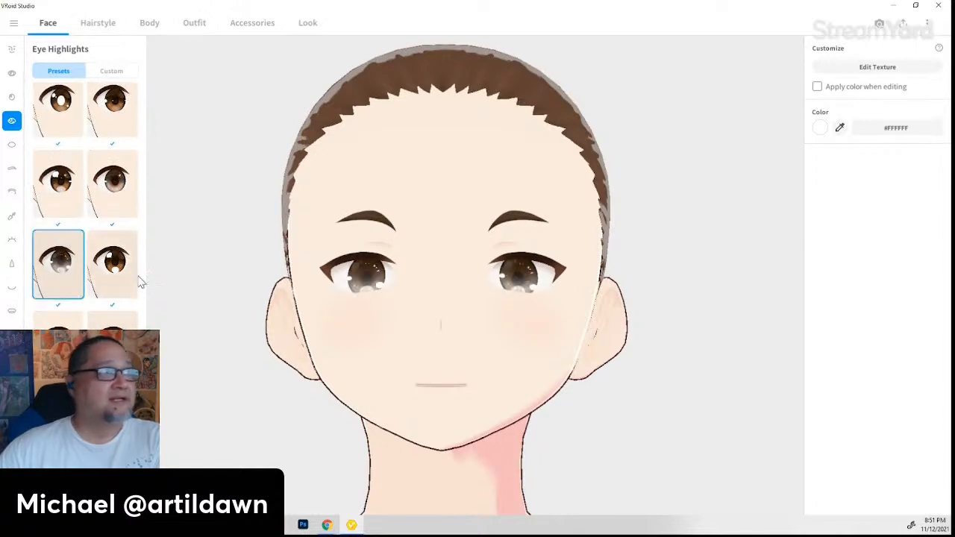
scroll(122, 286, "up", 1)
left_click(58, 246)
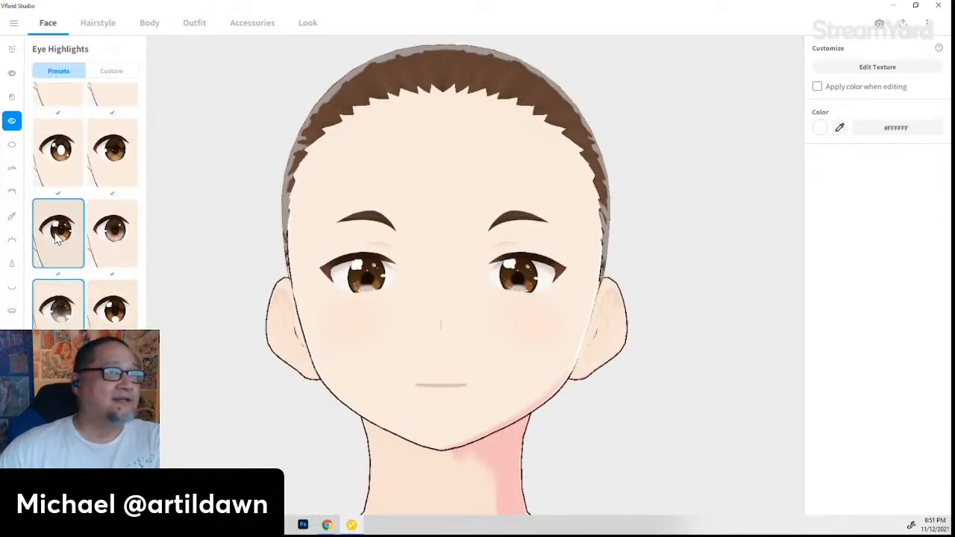
scroll(134, 257, "up", 1)
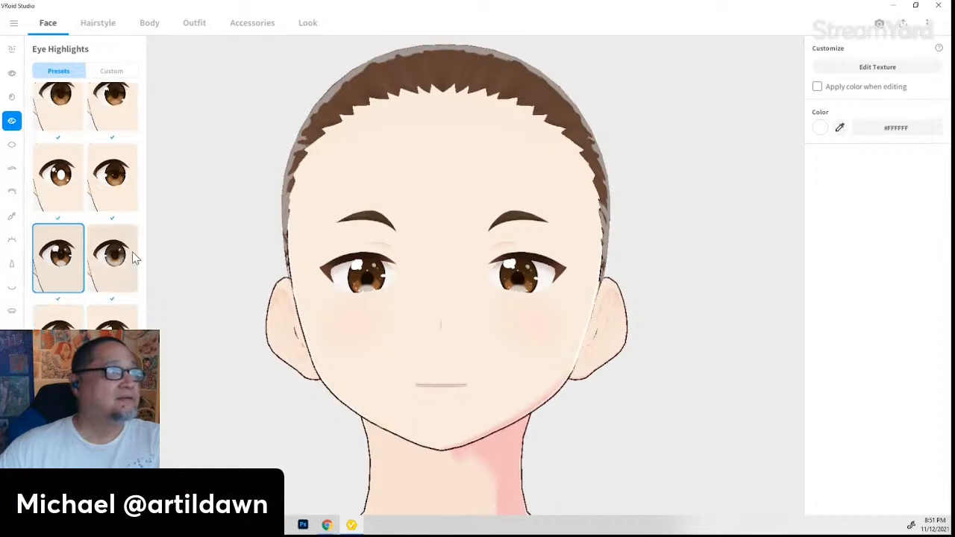
left_click(124, 192)
scroll(129, 200, "up", 1)
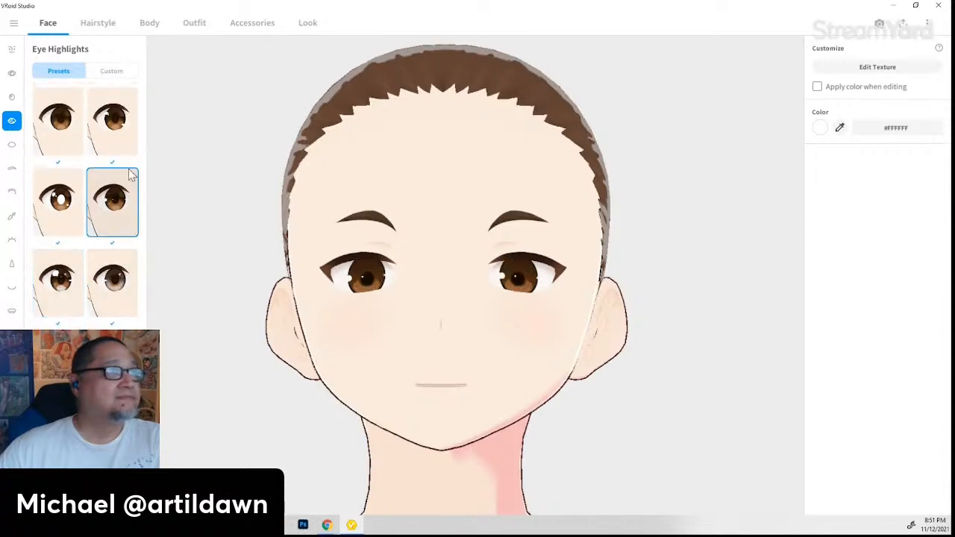
left_click(118, 130)
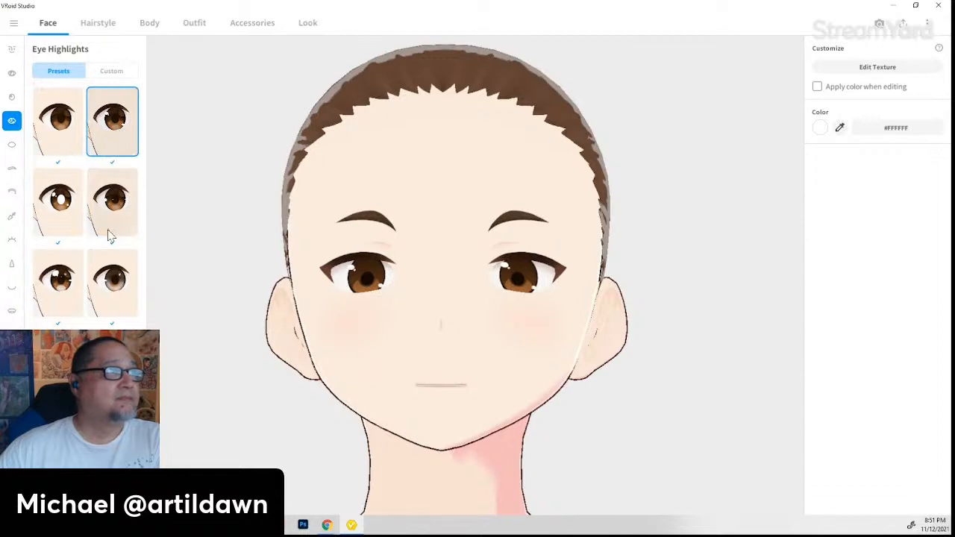
- Cycle through round, slit and star highlights, settle on small white dots, then show Scleras presets
left_click(114, 289)
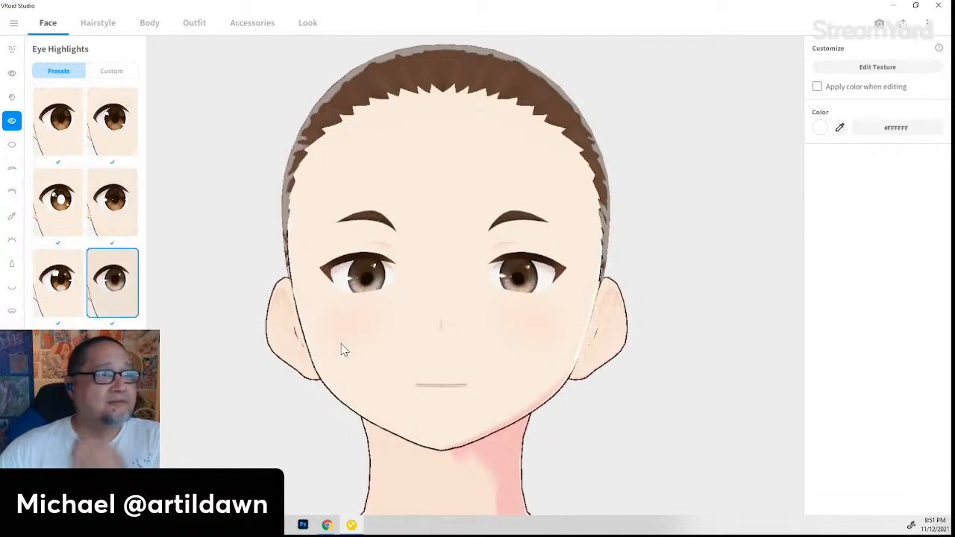
scroll(85, 202, "down", 1)
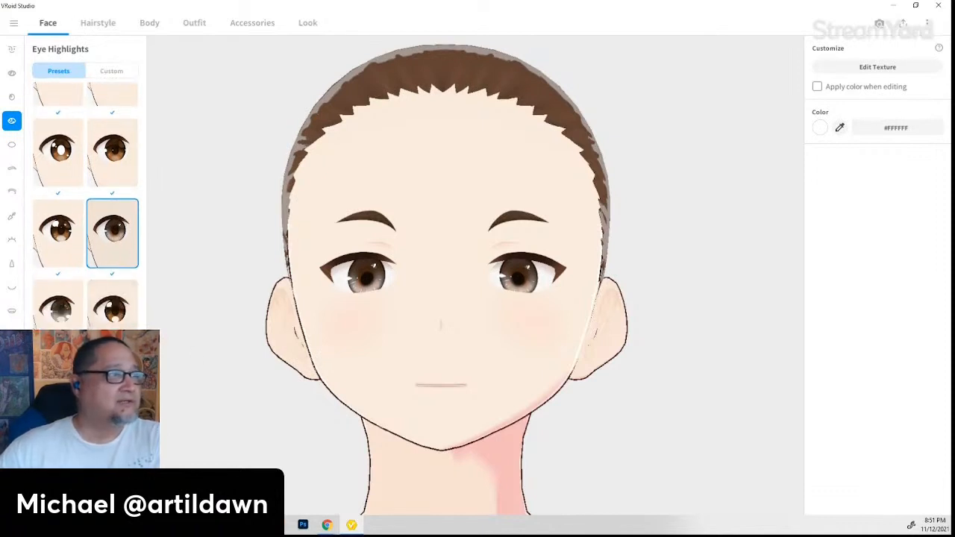
scroll(85, 201, "down", 1)
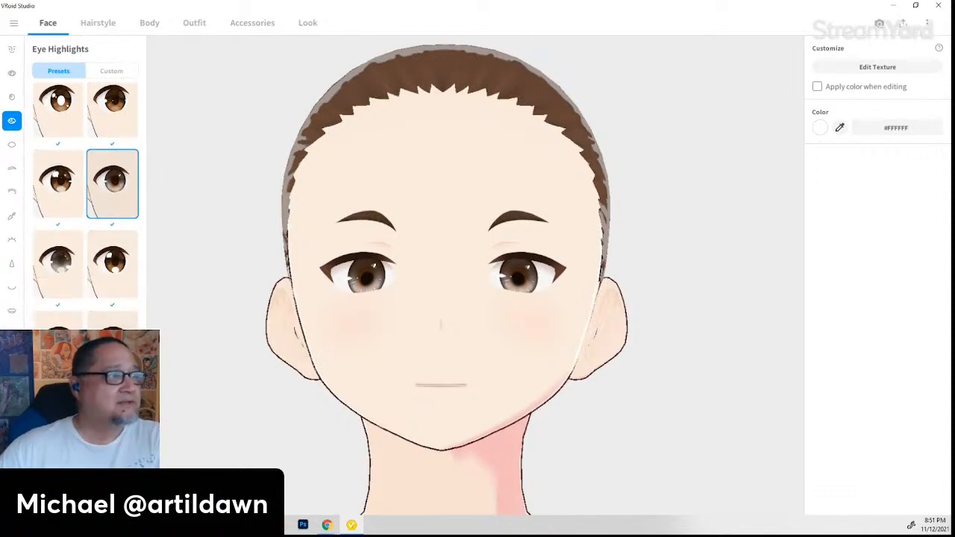
left_click(112, 359)
scroll(86, 207, "down", 1)
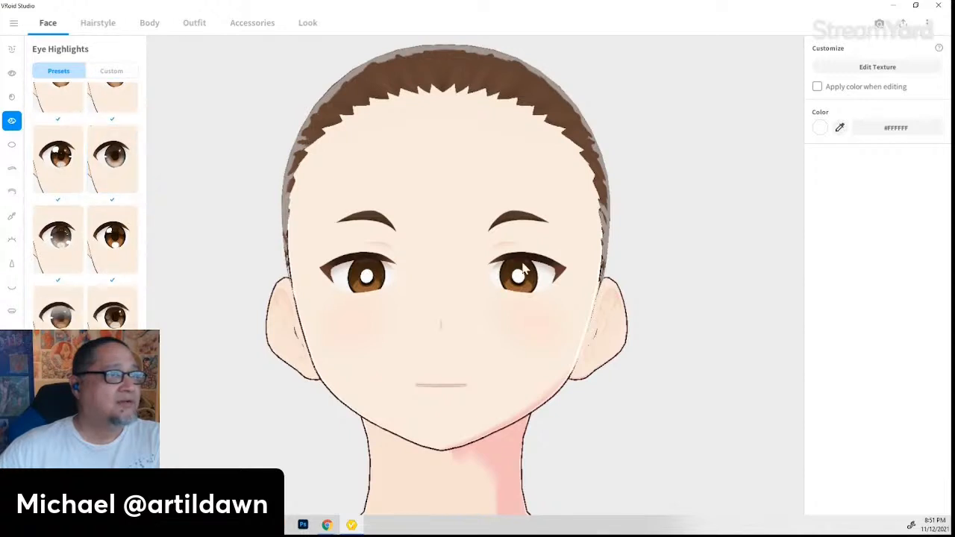
left_click(112, 396)
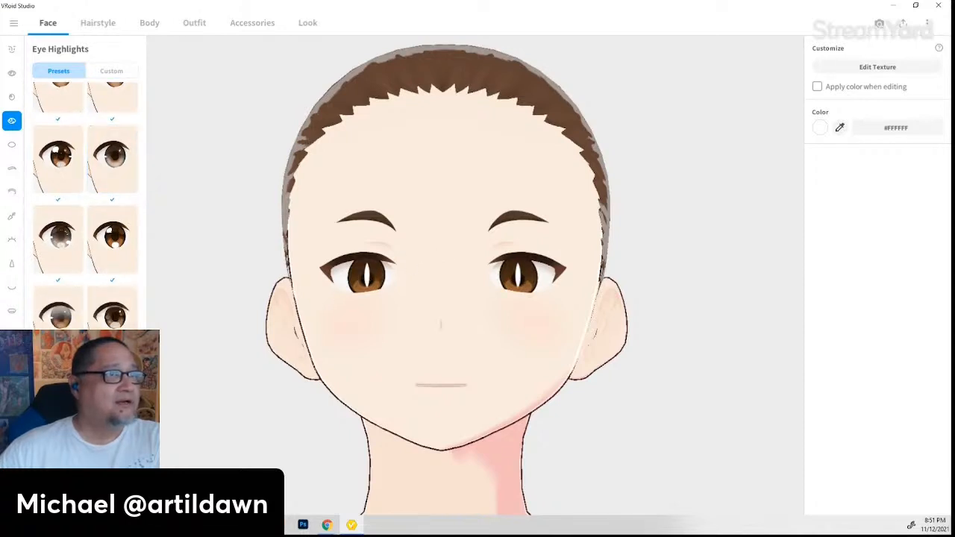
scroll(85, 207, "down", 3)
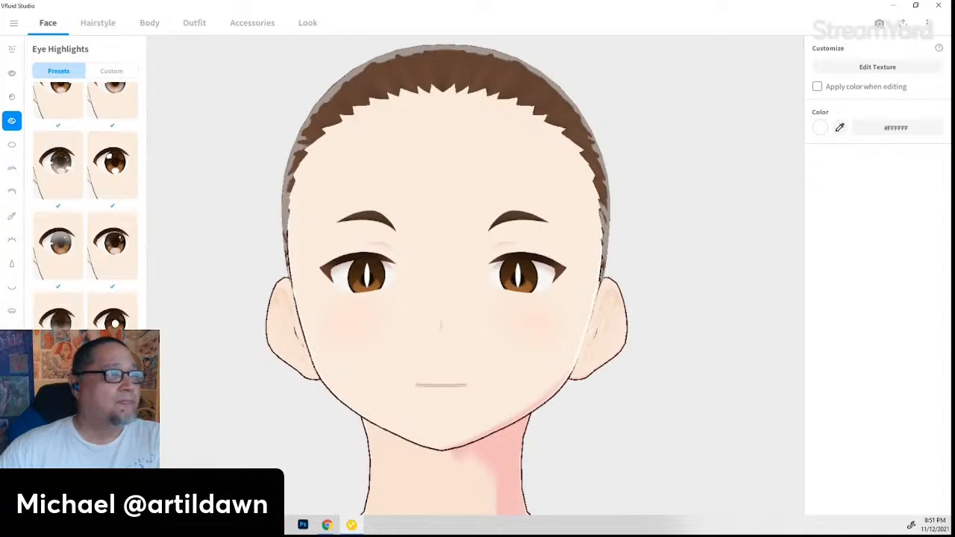
scroll(85, 207, "down", 4)
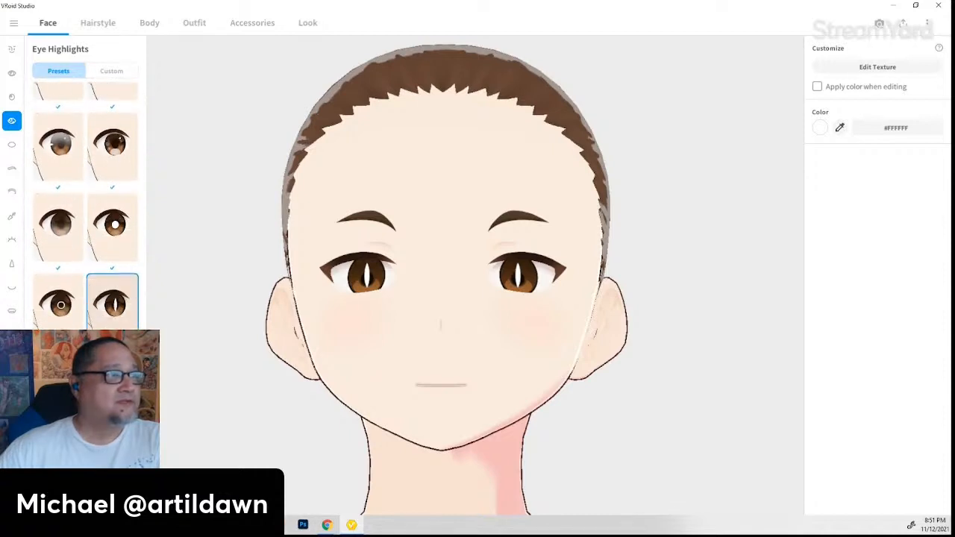
left_click(112, 385)
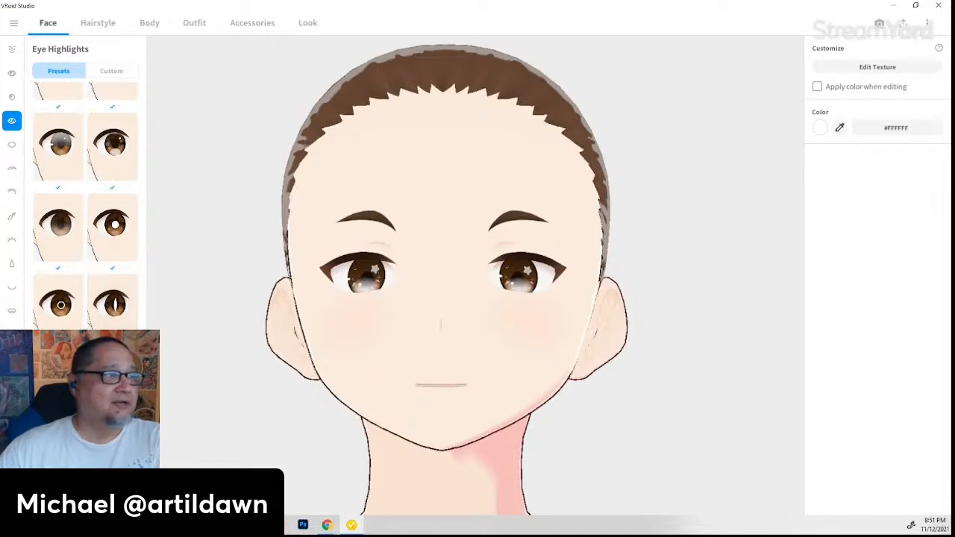
scroll(85, 207, "down", 3)
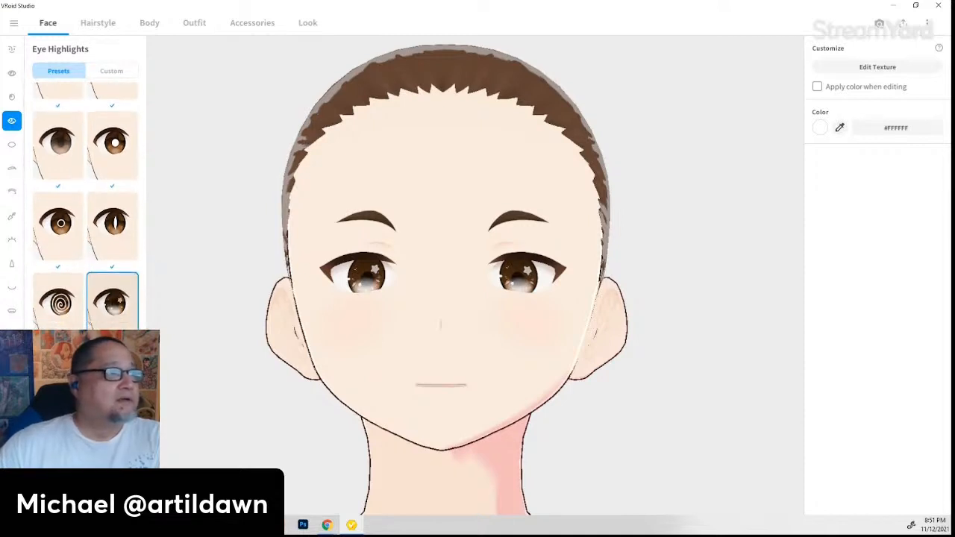
left_click(112, 384)
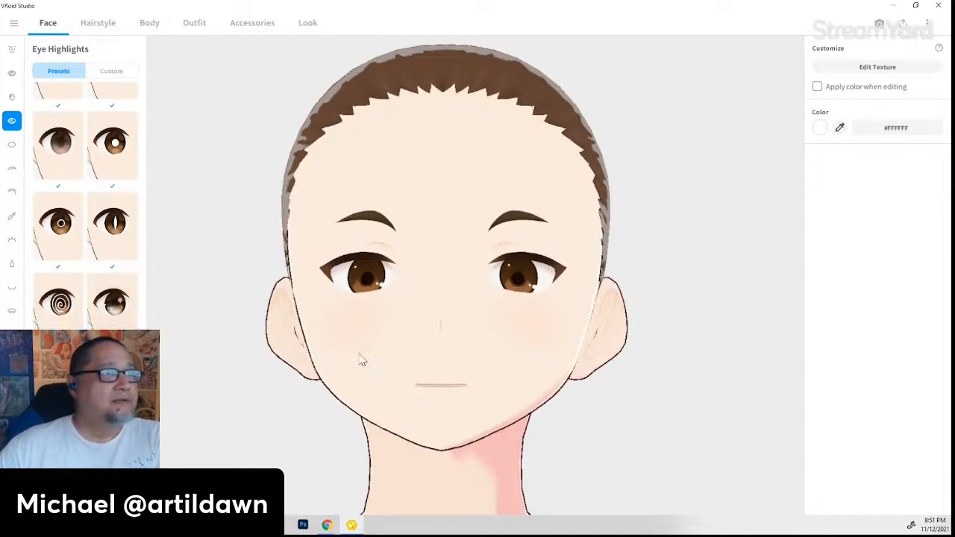
left_click(13, 146)
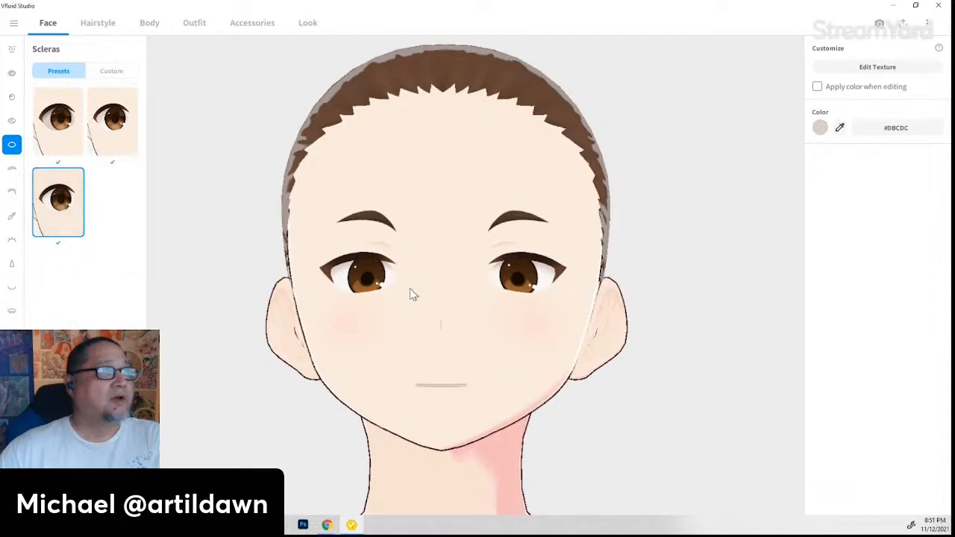
- Keep the third sclera style and set Eyebrows Position X to 0.358
left_click(54, 142)
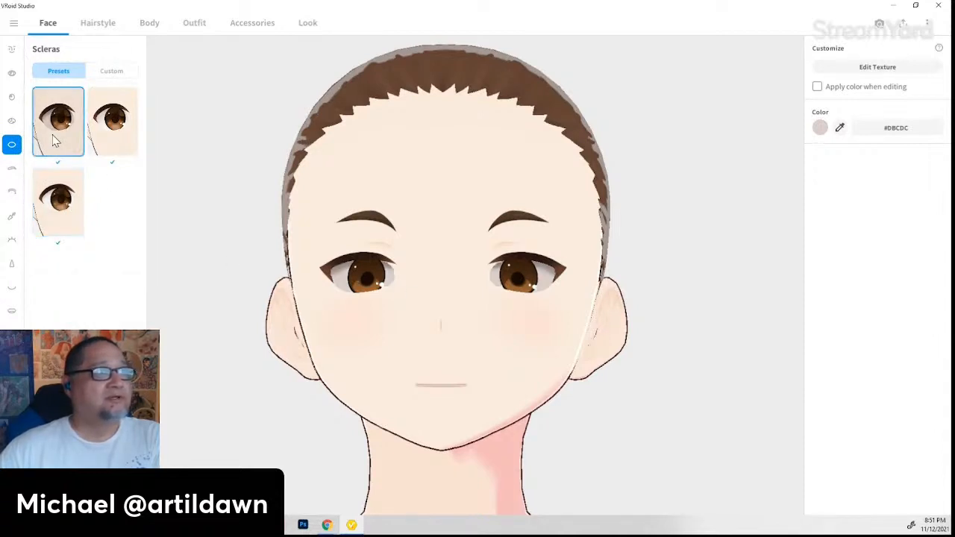
left_click(82, 208)
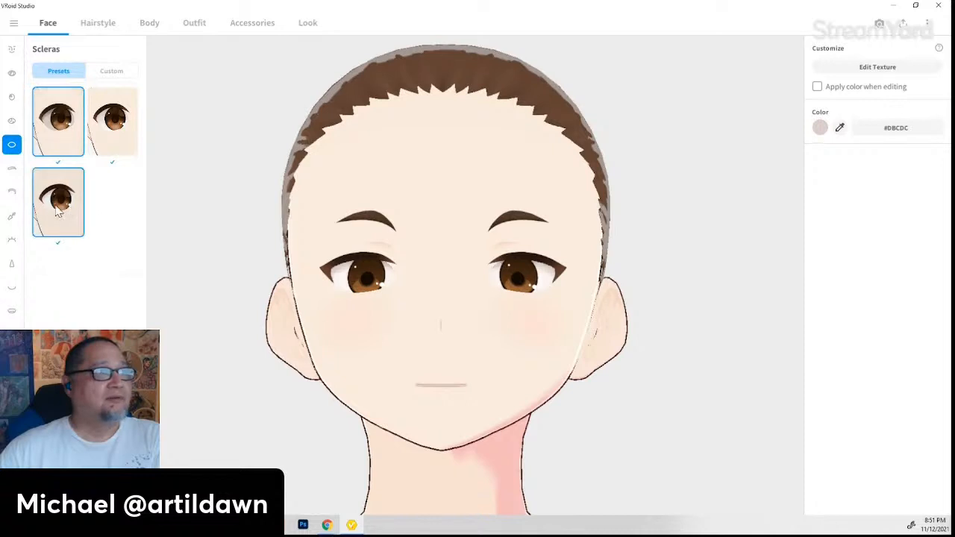
left_click(11, 169)
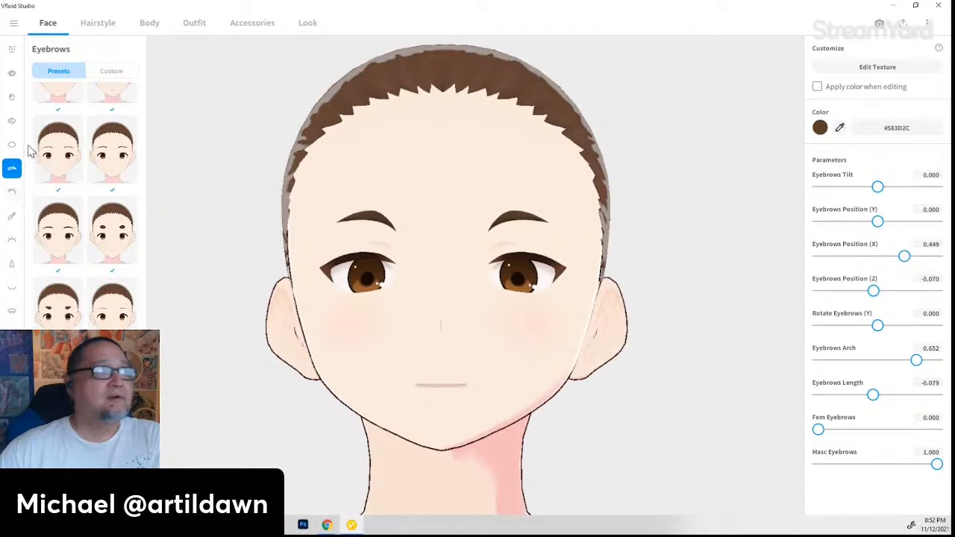
left_click(12, 147)
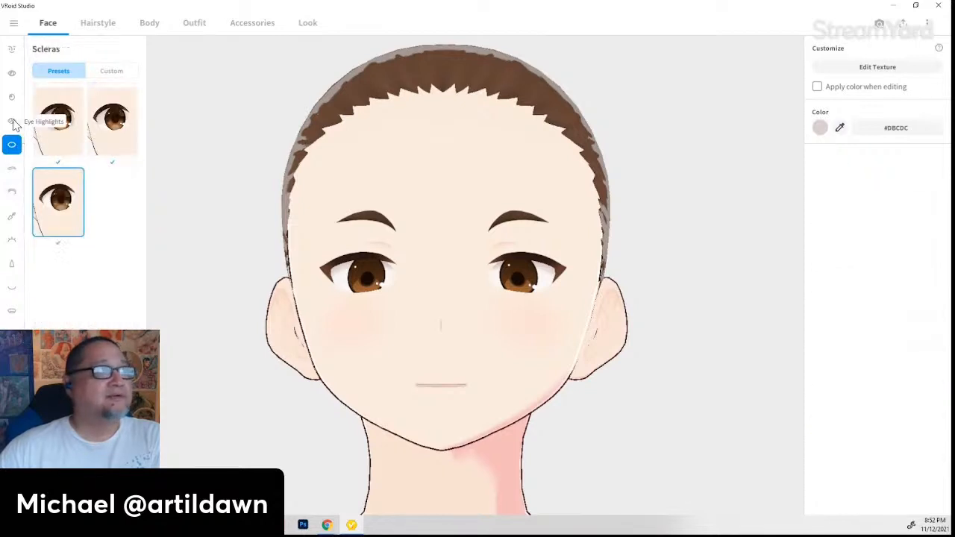
left_click(11, 121)
left_click(15, 169)
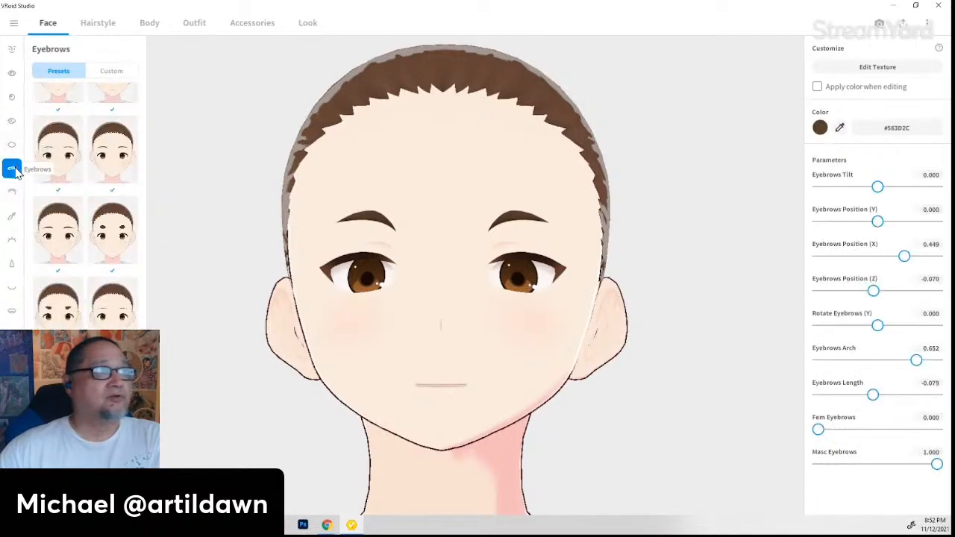
mouse_move(898, 265)
left_mouse_down()
mouse_move(866, 255)
mouse_move(902, 259)
left_mouse_up()
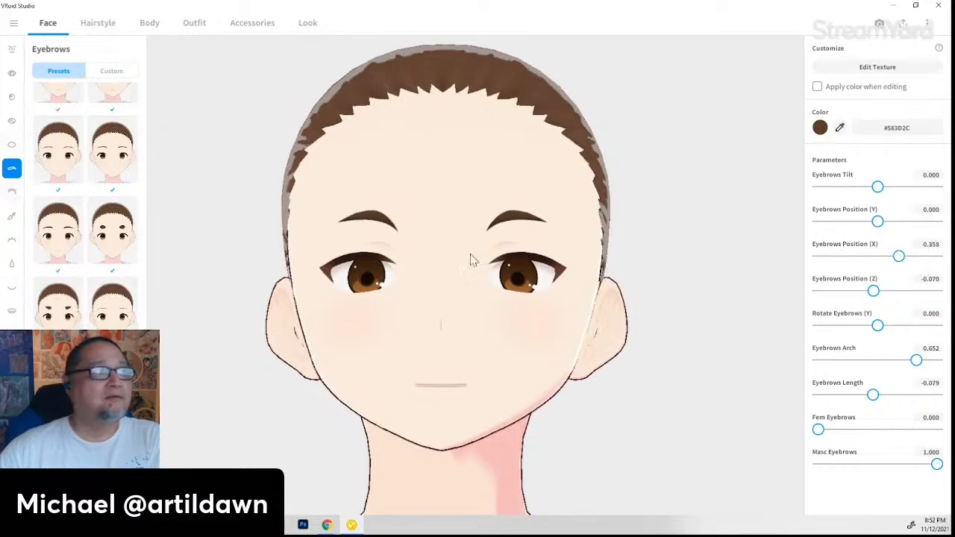
- Look through the Eyelids, Eyeliner and Eyelashes options, then bring up the Nose parameters
left_click(13, 193)
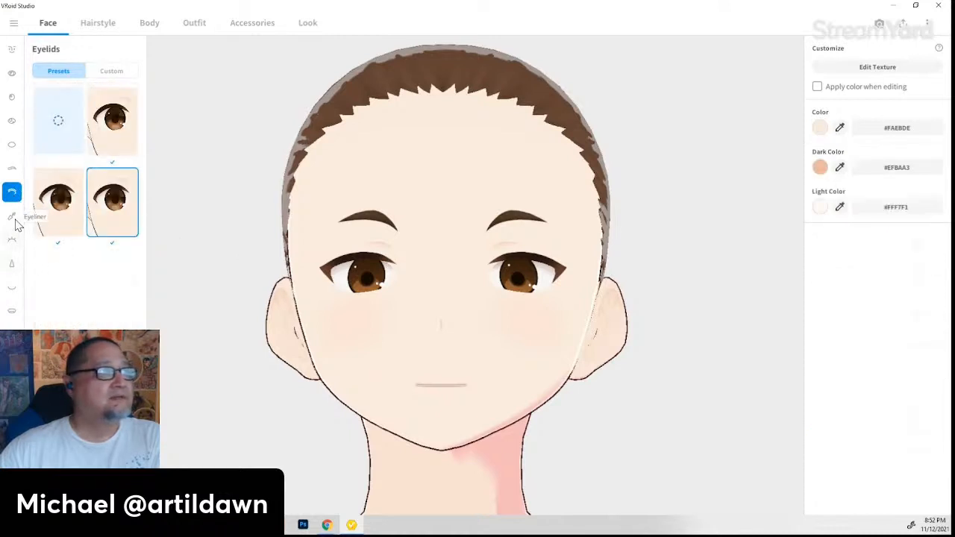
left_click(14, 218)
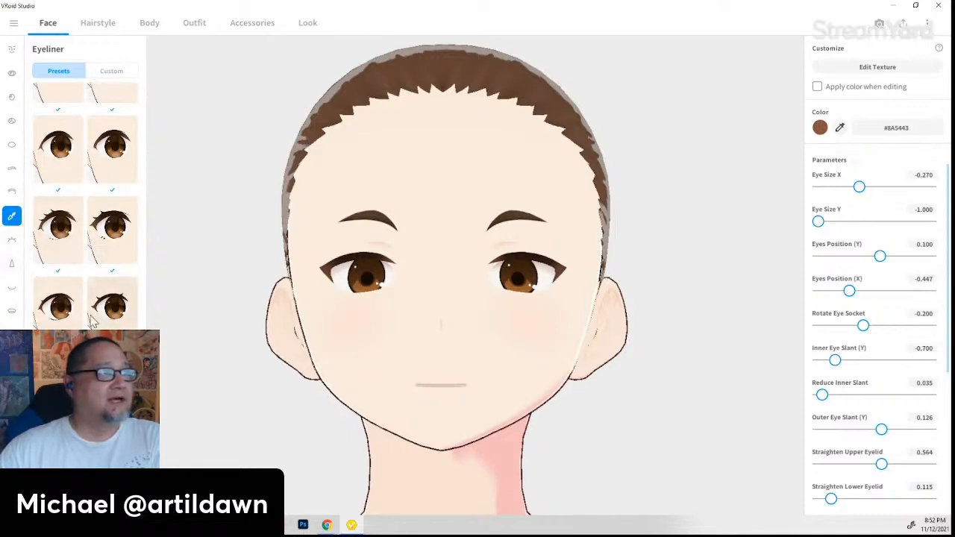
left_click(12, 240)
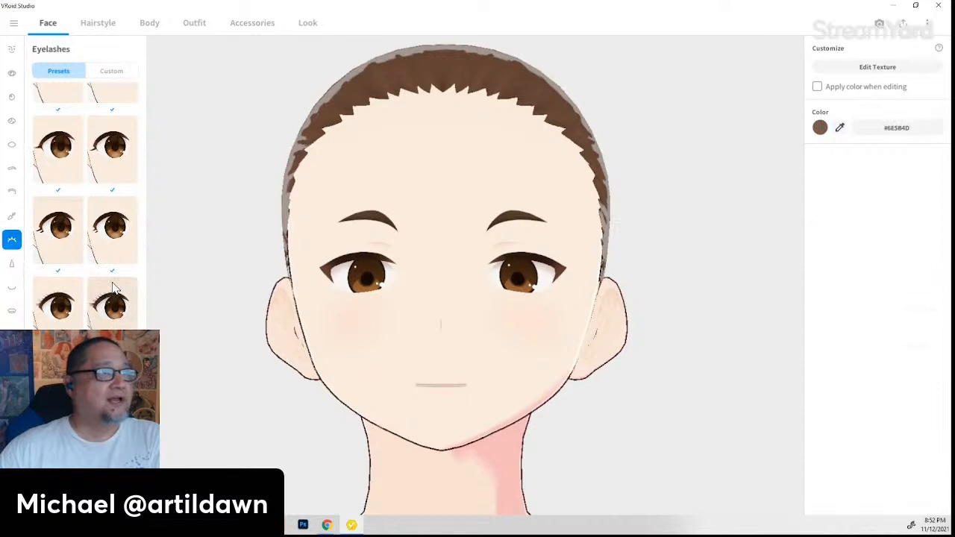
scroll(113, 295, "down", 1)
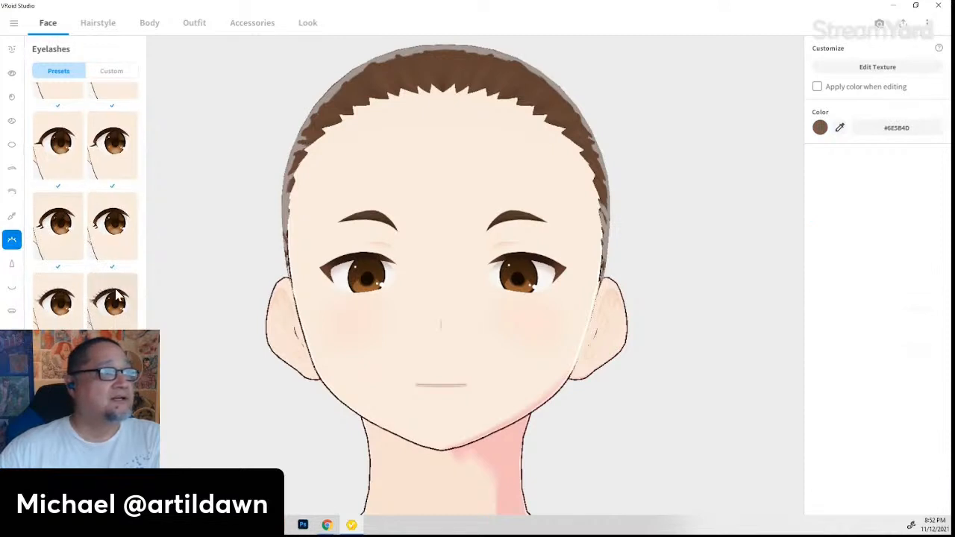
left_click(12, 264)
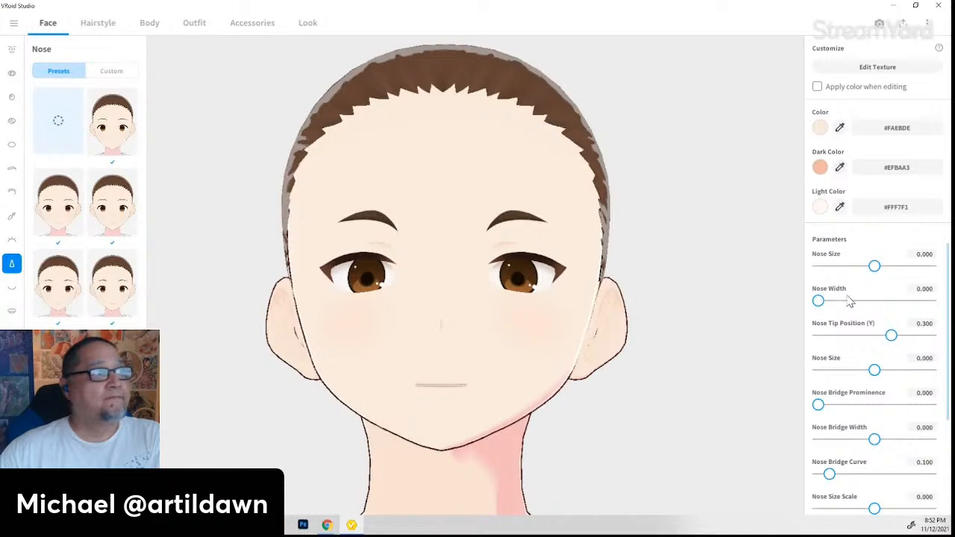
- Set Nose Size to 0.308 and widen Nose Width to 0.731, checking the profile
left_click_drag(875, 267, 903, 269)
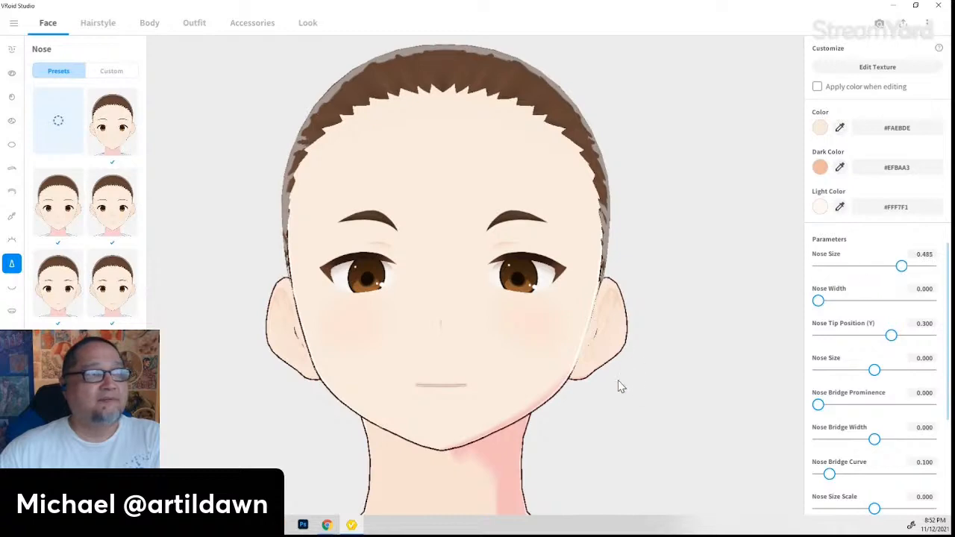
middle_click_drag(618, 382, 595, 378)
right_click_drag(594, 377, 555, 390)
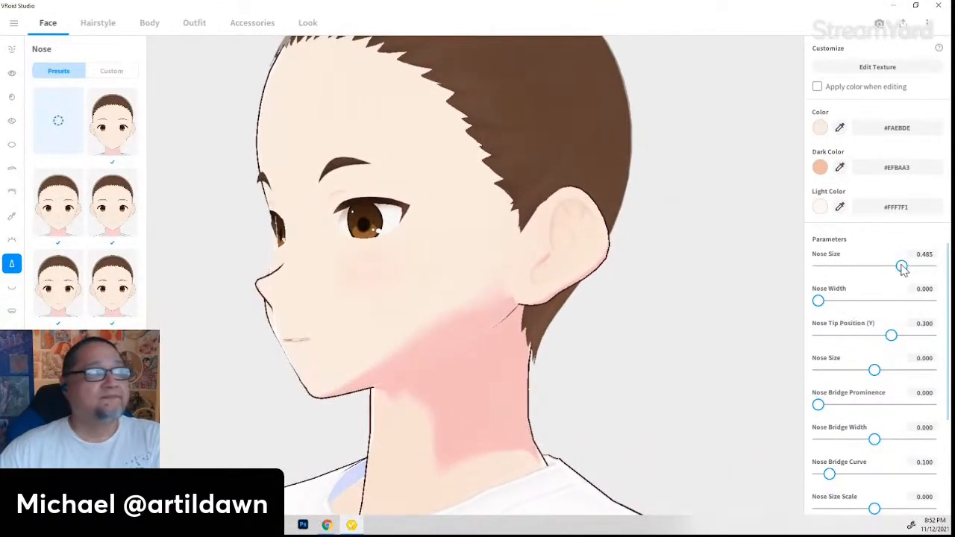
mouse_move(902, 267)
left_mouse_down()
mouse_move(792, 267)
mouse_move(892, 266)
left_mouse_up()
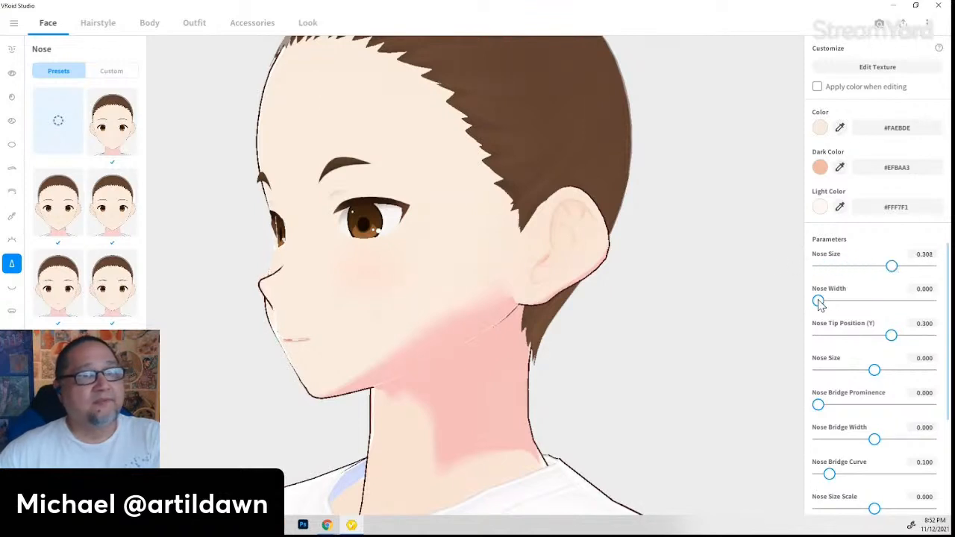
left_click_drag(818, 302, 840, 301)
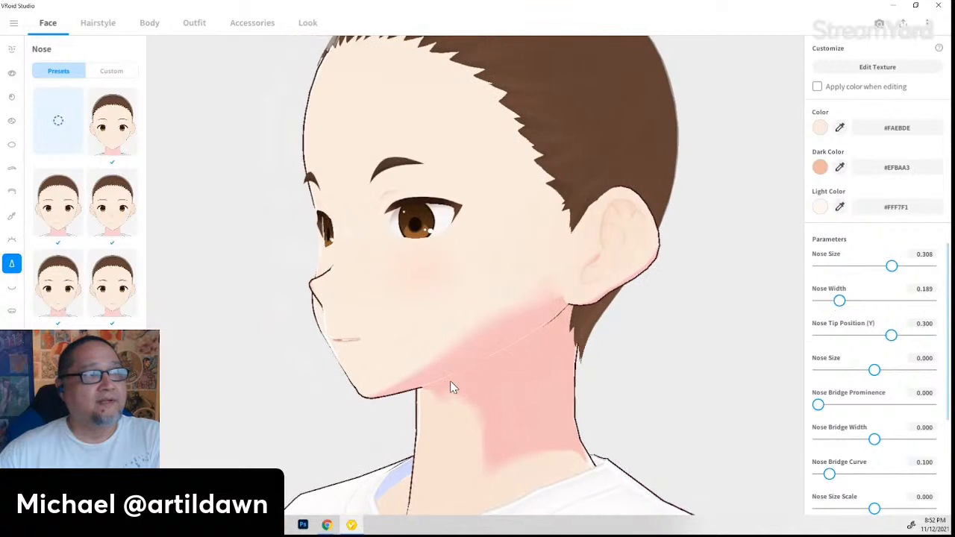
left_click_drag(838, 302, 900, 302)
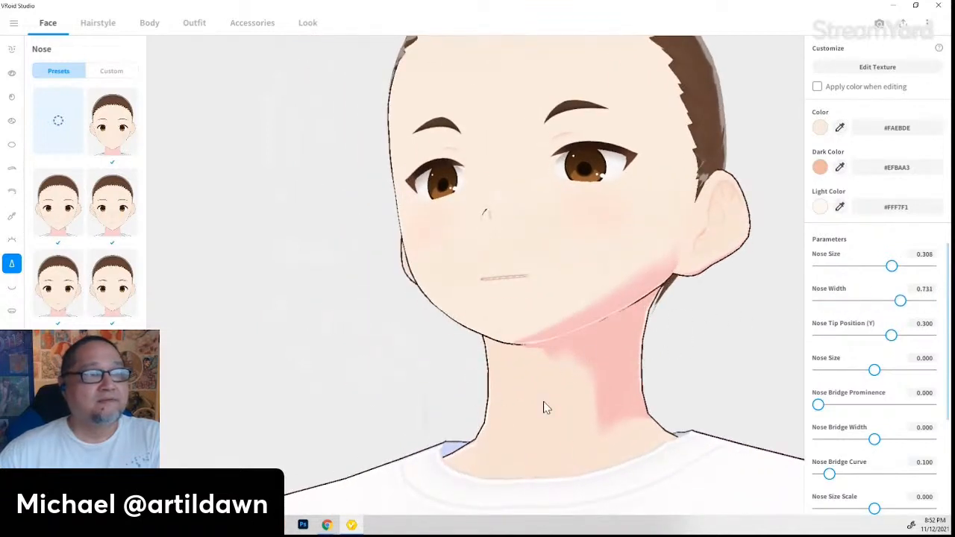
mouse_move(546, 401)
left_mouse_down()
mouse_move(505, 418)
mouse_move(542, 412)
mouse_move(525, 409)
mouse_move(542, 416)
mouse_move(529, 393)
mouse_move(532, 400)
left_mouse_up()
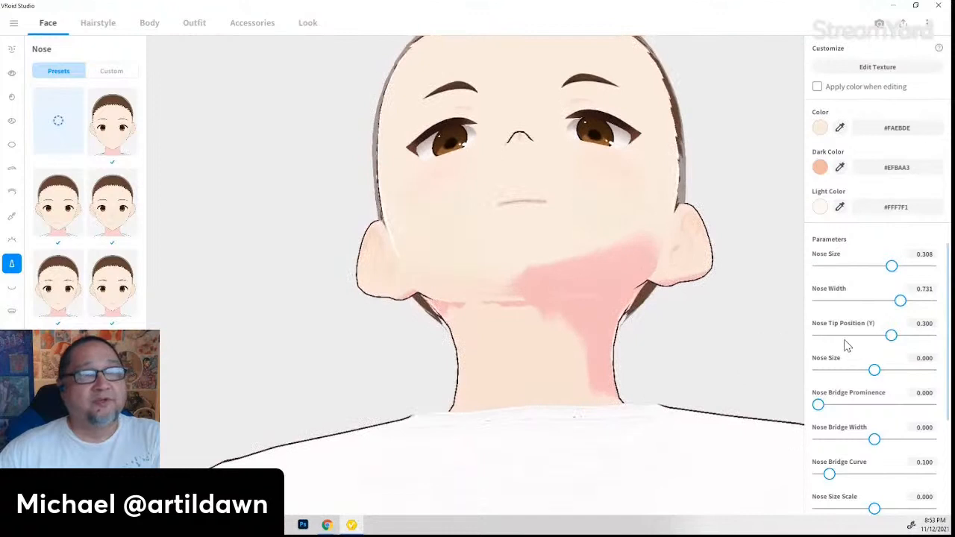
- Raise Nose Tip Position (Y) to 0.397 and second Nose Size to 0.758, bridge prominence left at zero
mouse_move(892, 335)
left_mouse_down()
mouse_move(872, 335)
mouse_move(896, 335)
left_mouse_up()
left_click_drag(601, 362, 590, 364)
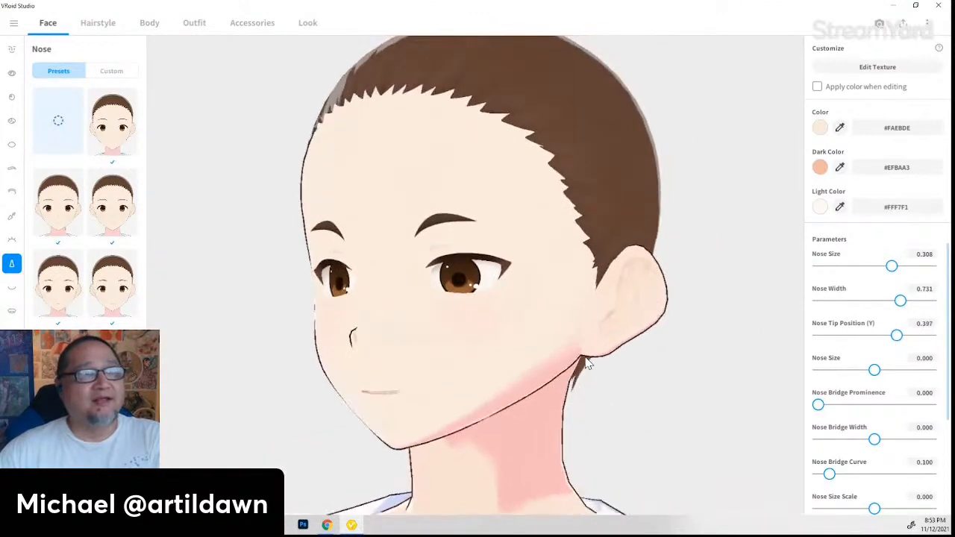
left_click_drag(818, 406, 952, 398)
left_click_drag(478, 406, 458, 415)
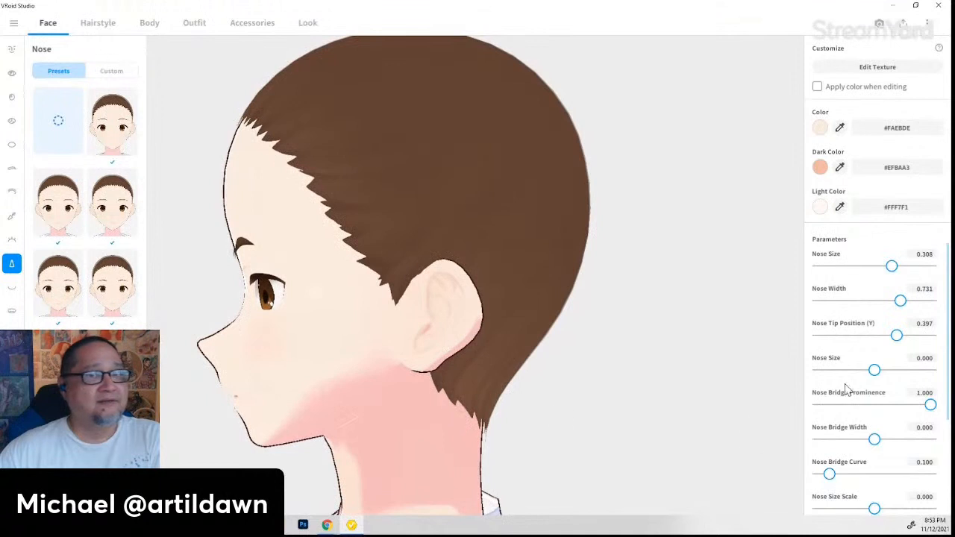
left_click_drag(876, 371, 917, 372)
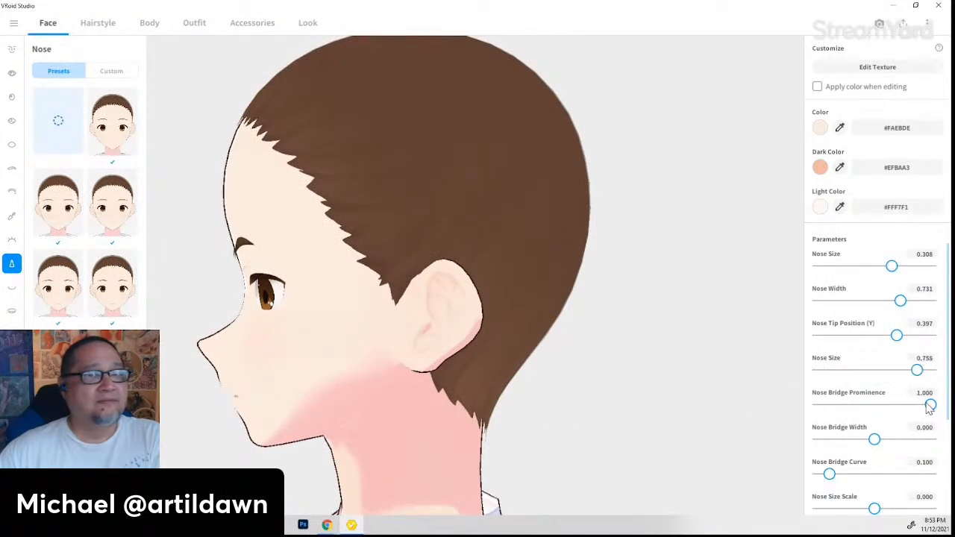
left_click_drag(929, 405, 816, 409)
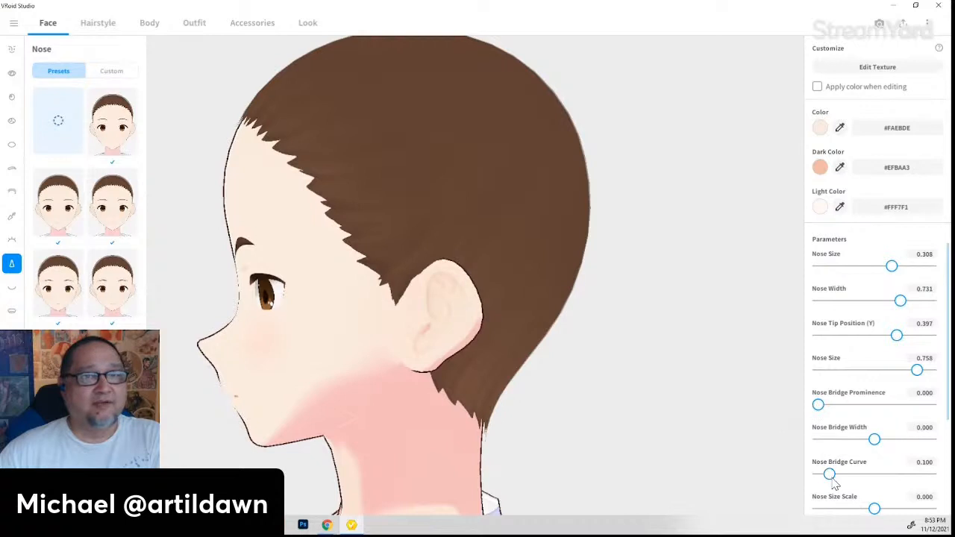
- Curve the nose bridge more and set Nose Size Scale to 0.722, inspecting from below
left_click_drag(830, 475, 796, 458)
scroll(881, 432, "down", 1)
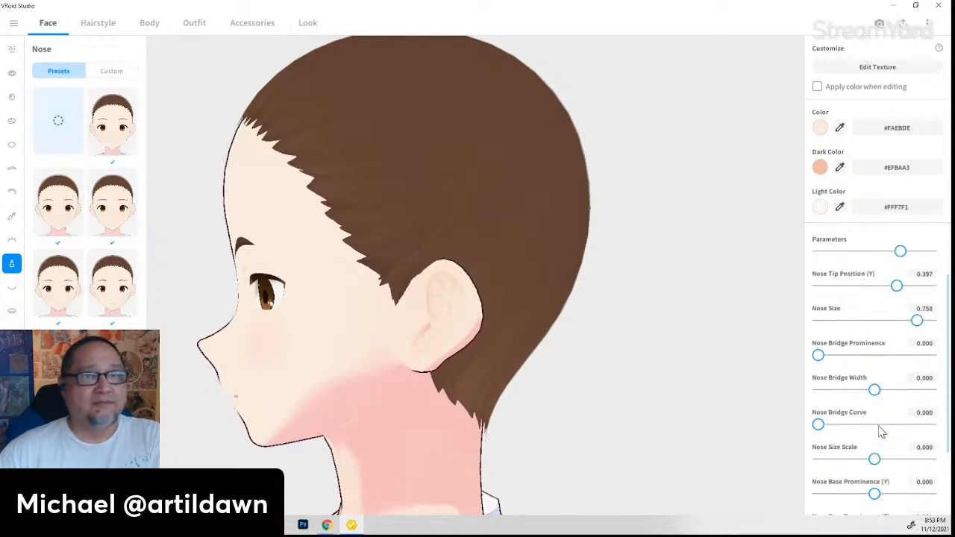
left_click_drag(875, 458, 917, 458)
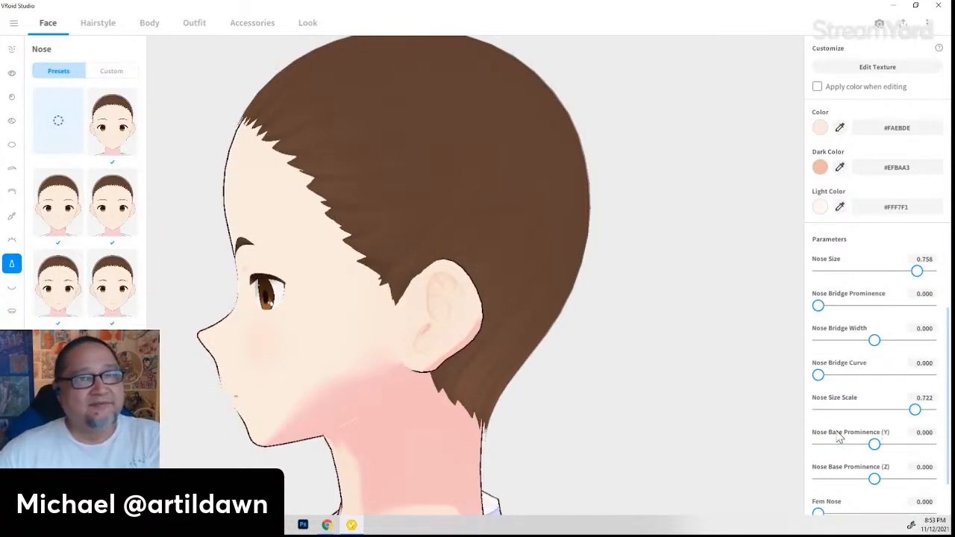
scroll(840, 438, "down", 1)
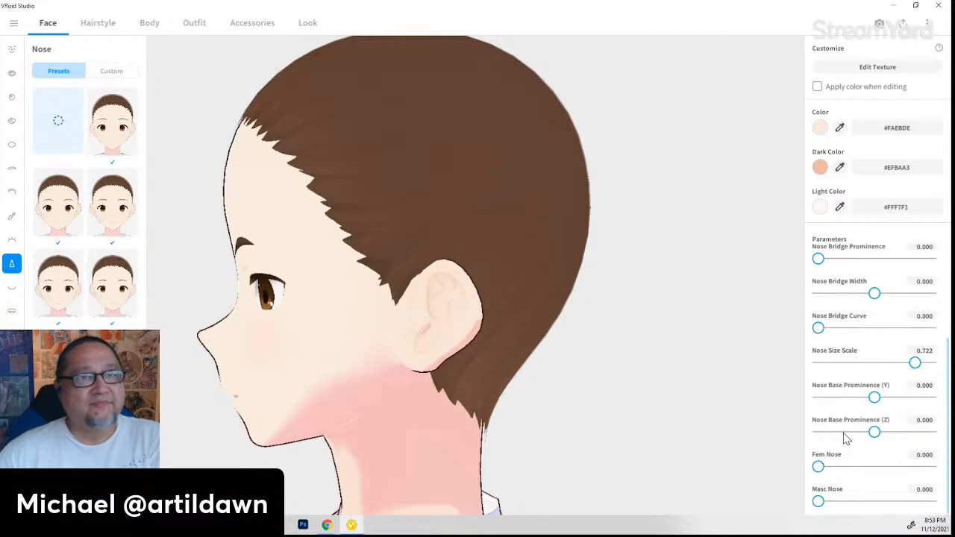
right_click_drag(295, 424, 351, 433)
right_click_drag(450, 459, 375, 448)
- Thicken the mouth's lips: Thicker Upper Lip (Fem) 0.881, Thicker Lower Lip (Fem) about 15
left_click(14, 289)
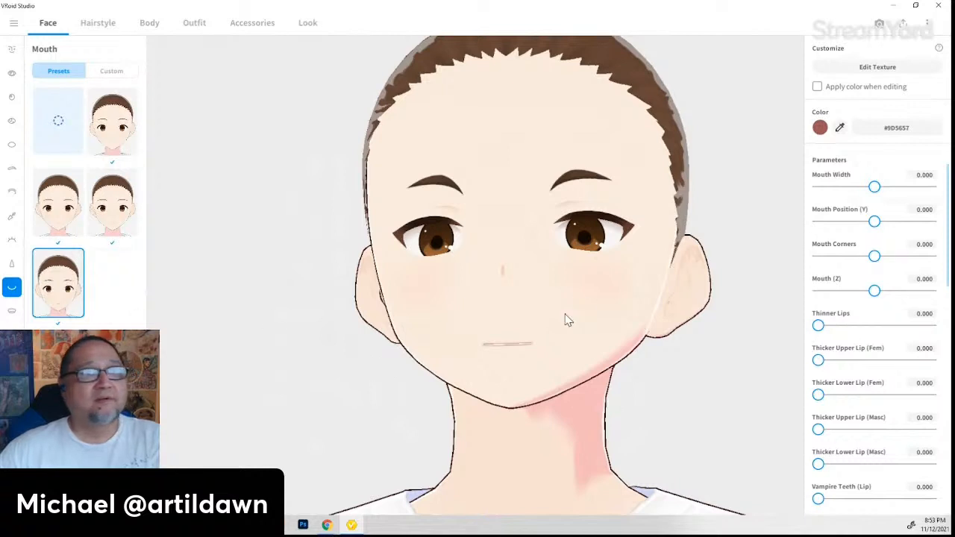
right_click_drag(565, 317, 774, 347)
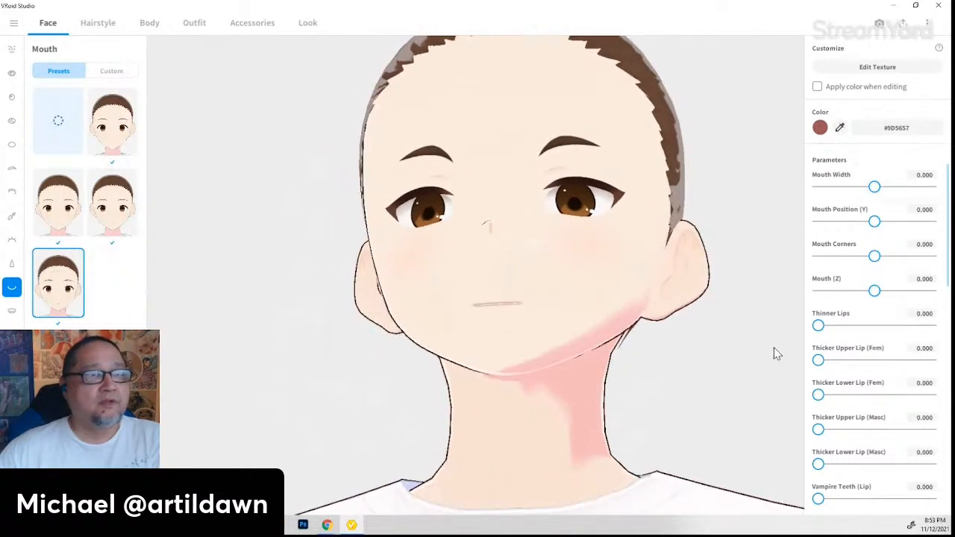
right_click_drag(599, 344, 605, 349)
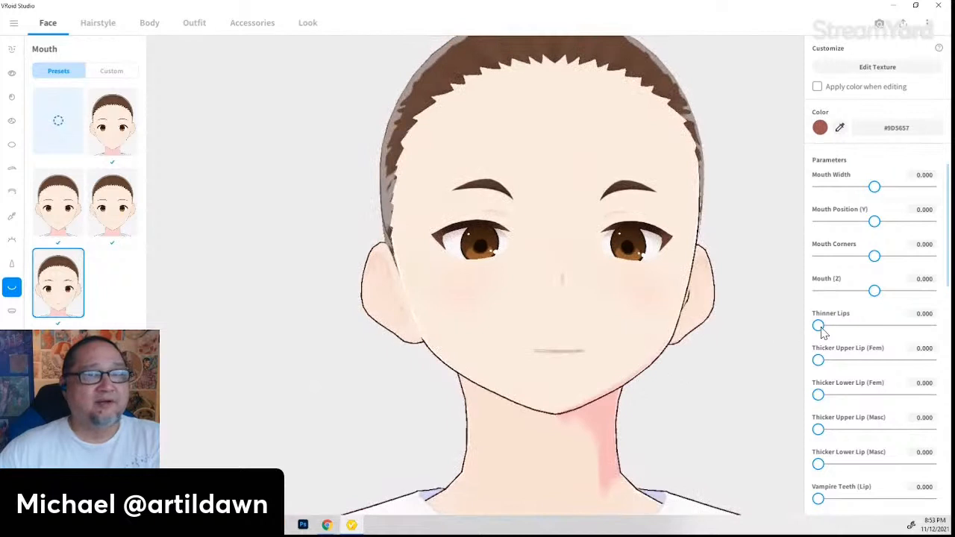
left_click_drag(820, 328, 837, 362)
right_click_drag(770, 373, 763, 398)
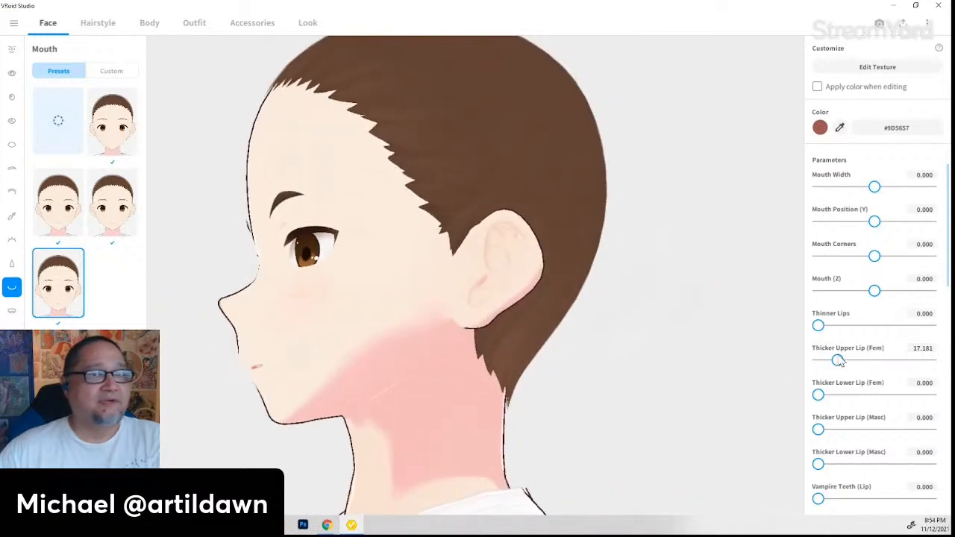
left_click_drag(837, 361, 835, 395)
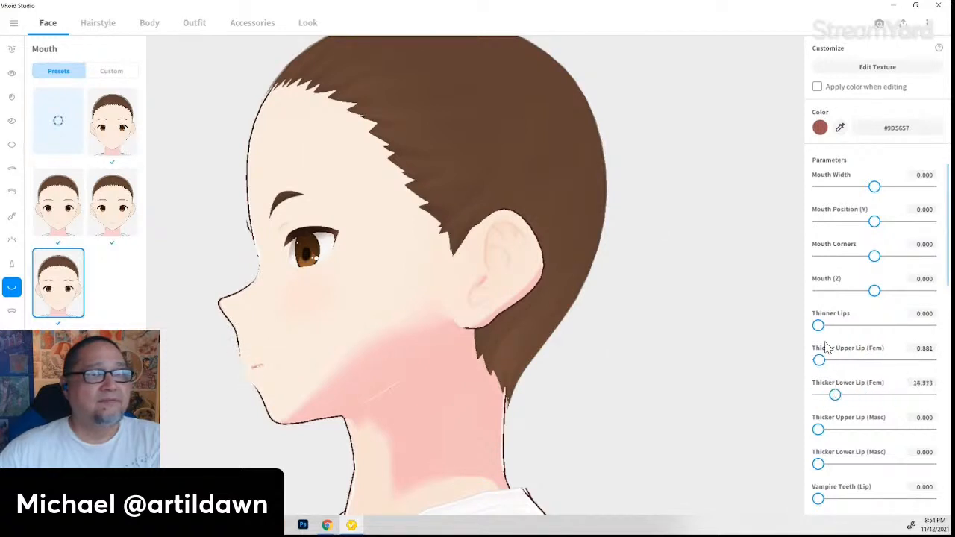
mouse_move(819, 326)
left_mouse_down()
mouse_move(923, 335)
mouse_move(804, 336)
left_mouse_up()
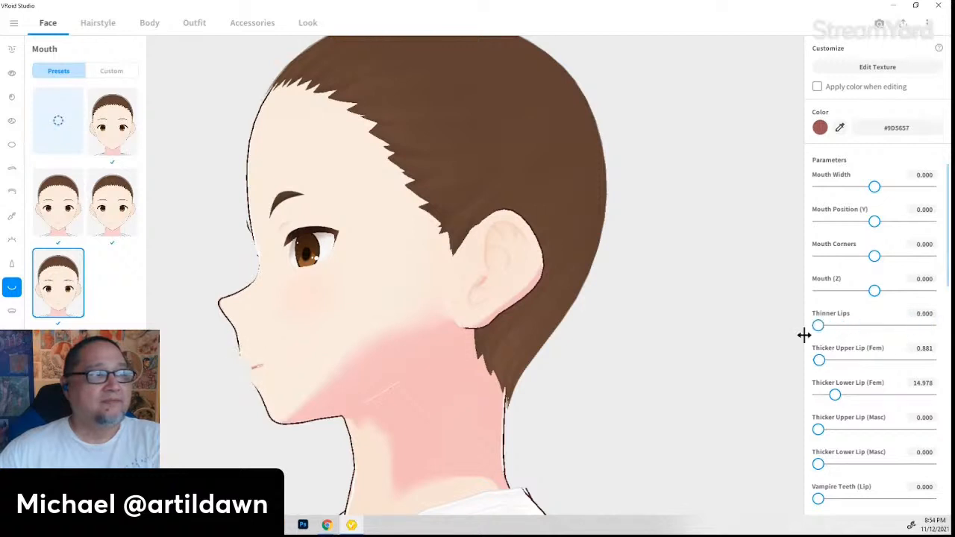
- Move Mouth (Z) forward to 0.546 and preview Vampire Teeth before resetting it to 0
left_click_drag(874, 292, 901, 296)
right_click_drag(515, 404, 497, 430)
scroll(866, 404, "down", 2)
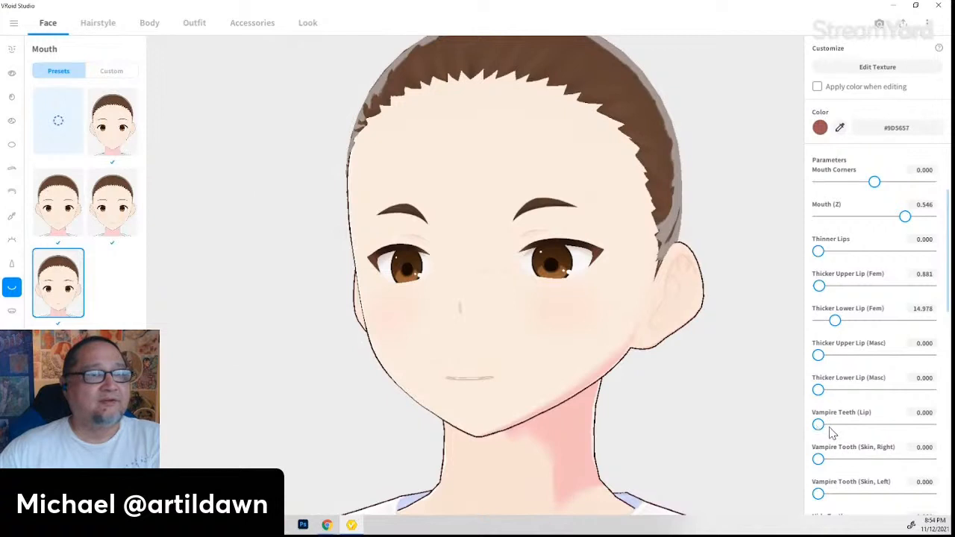
left_click_drag(818, 425, 931, 425)
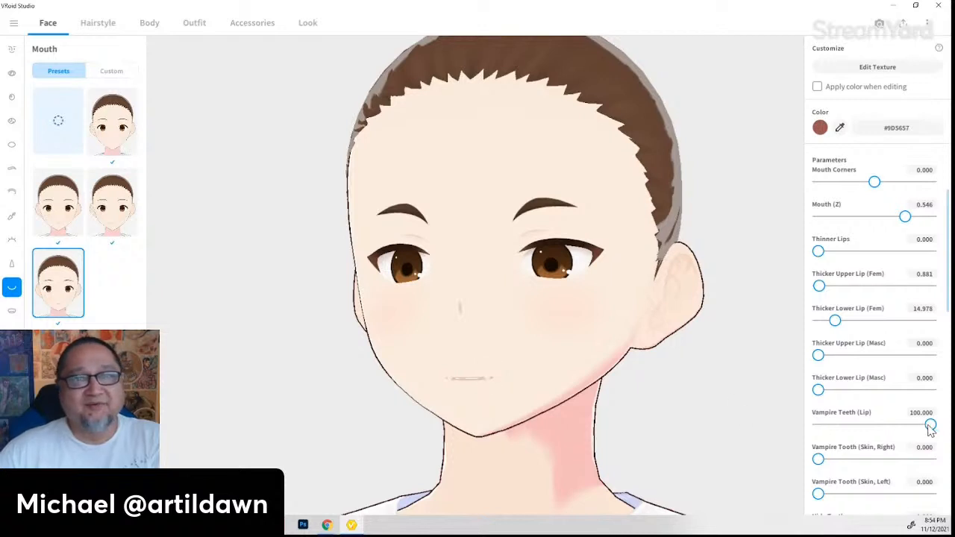
left_click_drag(930, 425, 804, 437)
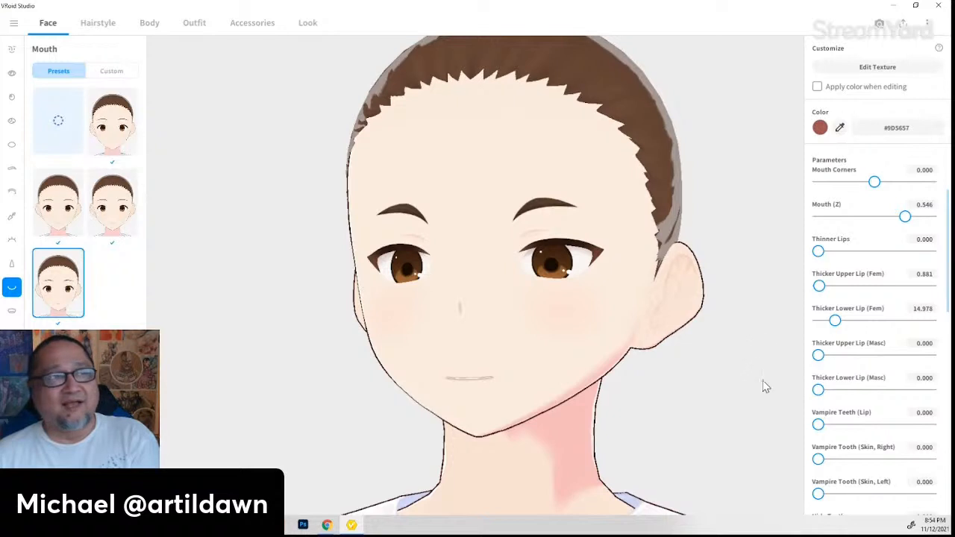
- Try Shark Teeth (Upper), leave every teeth slider at 0, and show the Mouth Inside presets
scroll(819, 450, "down", 3)
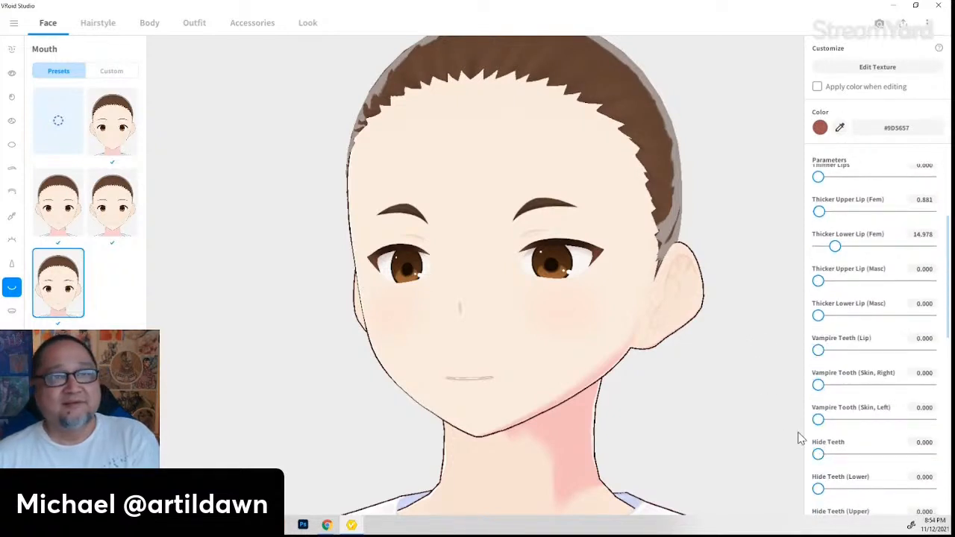
scroll(798, 433, "down", 2)
right_click_drag(619, 424, 599, 471)
scroll(893, 446, "down", 5)
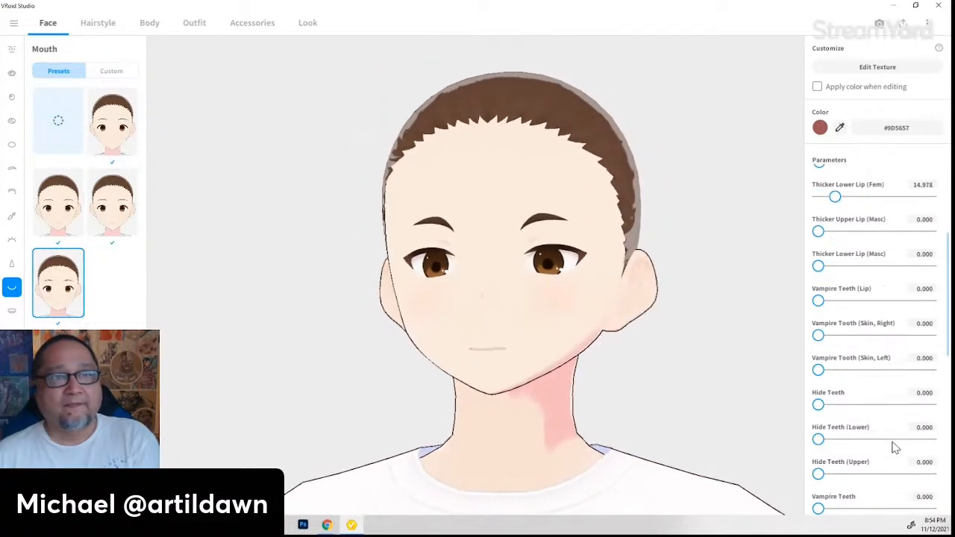
scroll(892, 445, "down", 5)
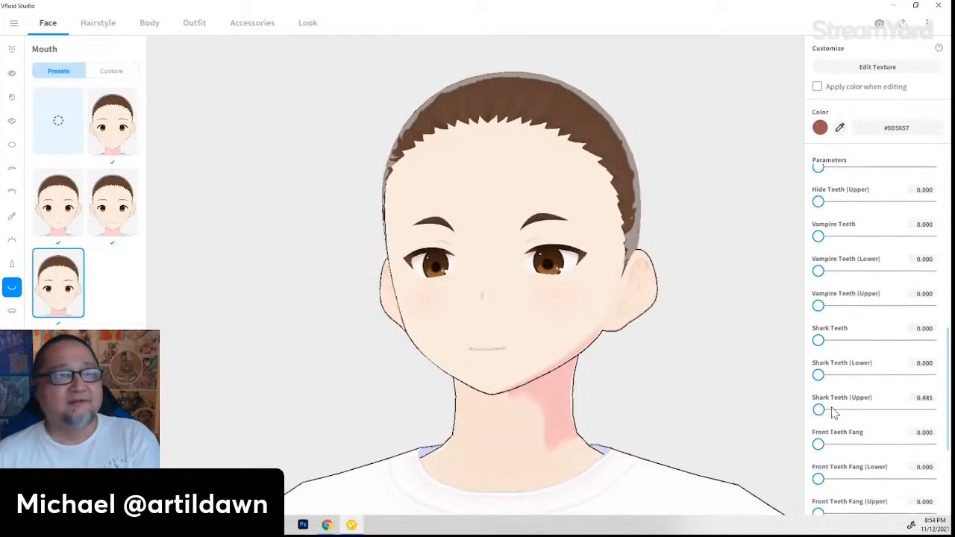
mouse_move(820, 410)
left_mouse_down()
mouse_move(930, 410)
mouse_move(819, 411)
left_mouse_up()
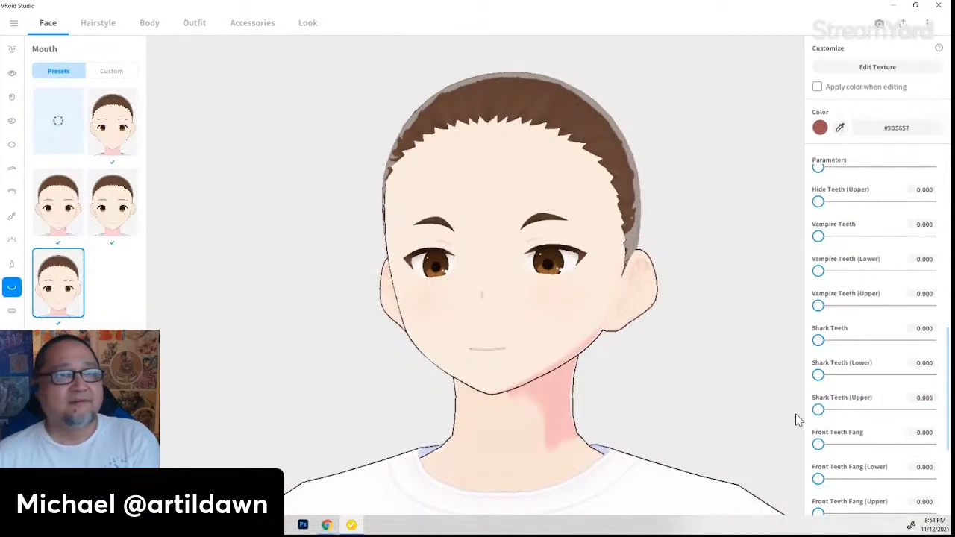
scroll(895, 439, "down", 1)
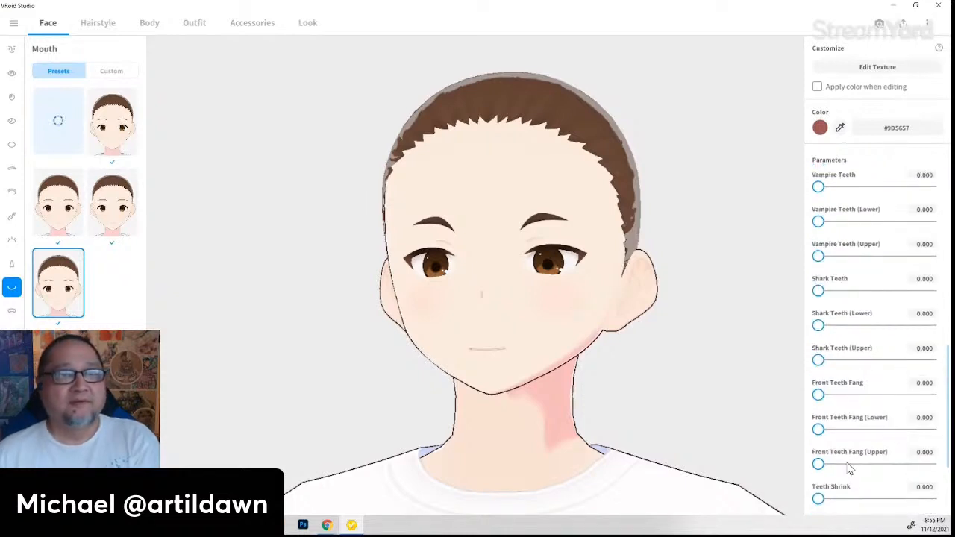
scroll(851, 468, "down", 3)
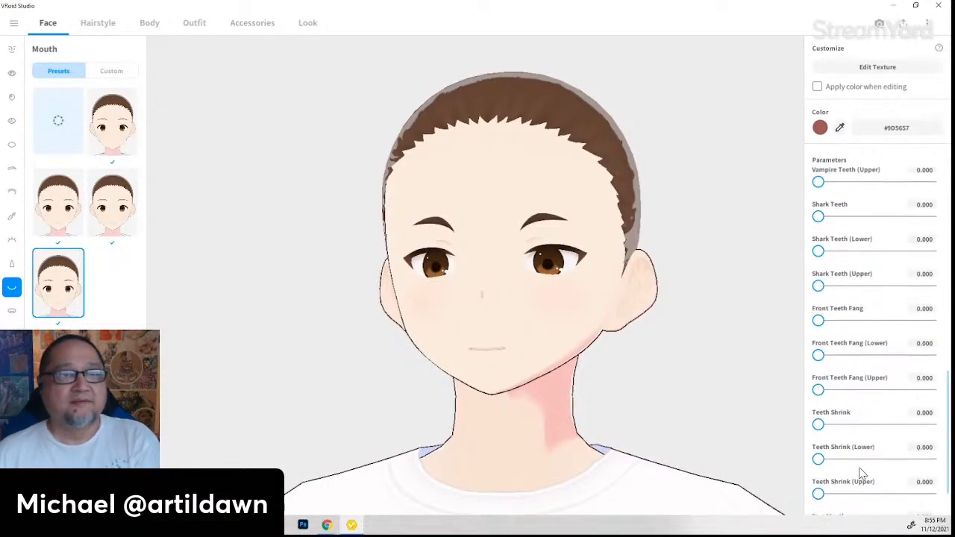
left_click(14, 314)
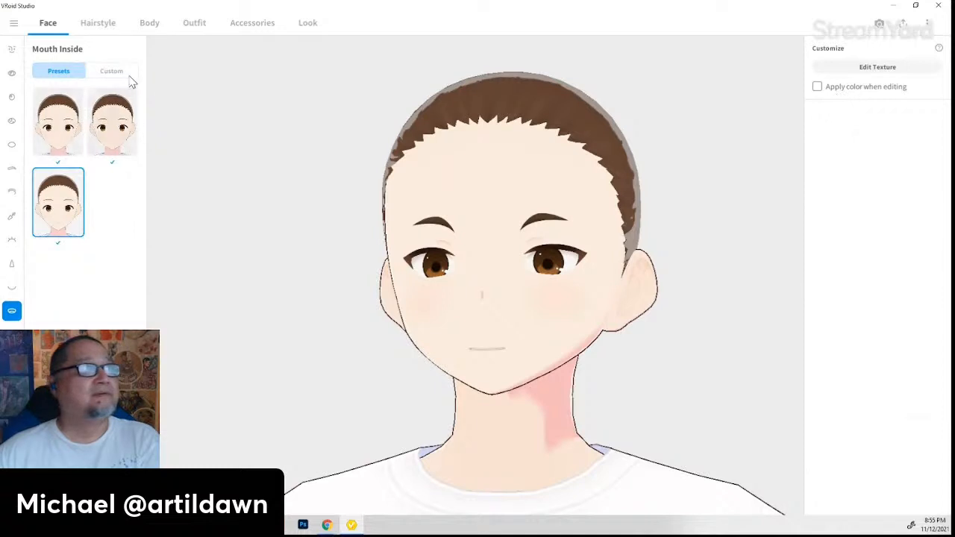
- Compare the first and second Mouth Inside presets, keep the third, and bring up Lips
left_click(124, 138)
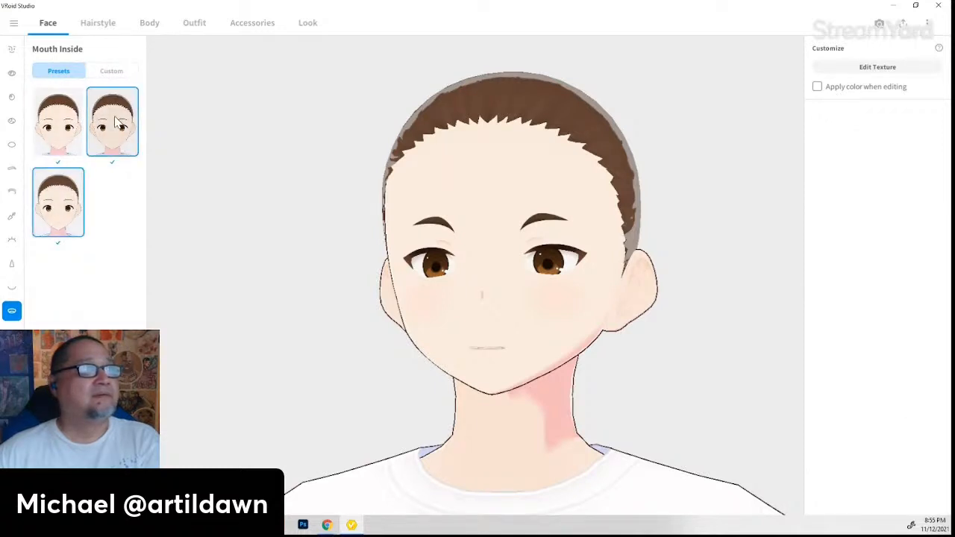
left_click(58, 136)
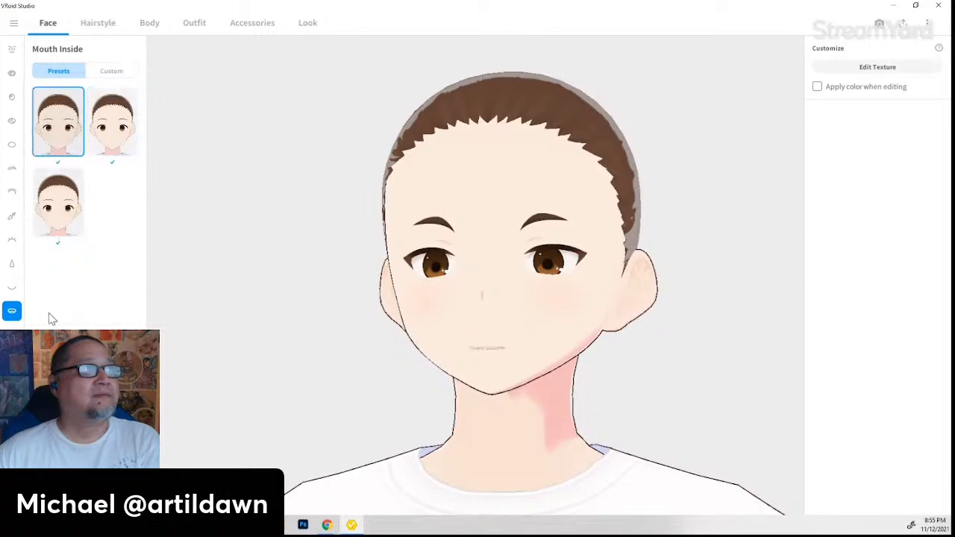
left_click(61, 221)
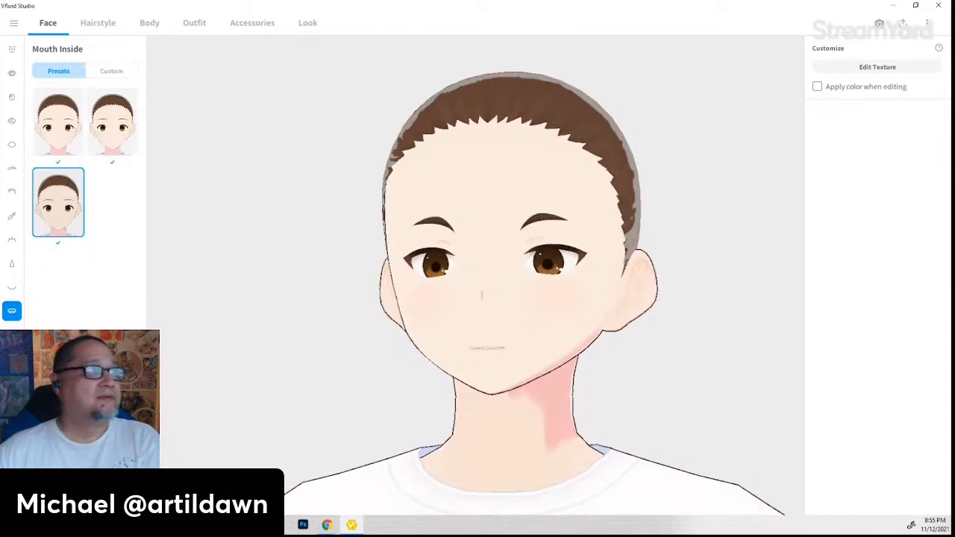
left_click(12, 334)
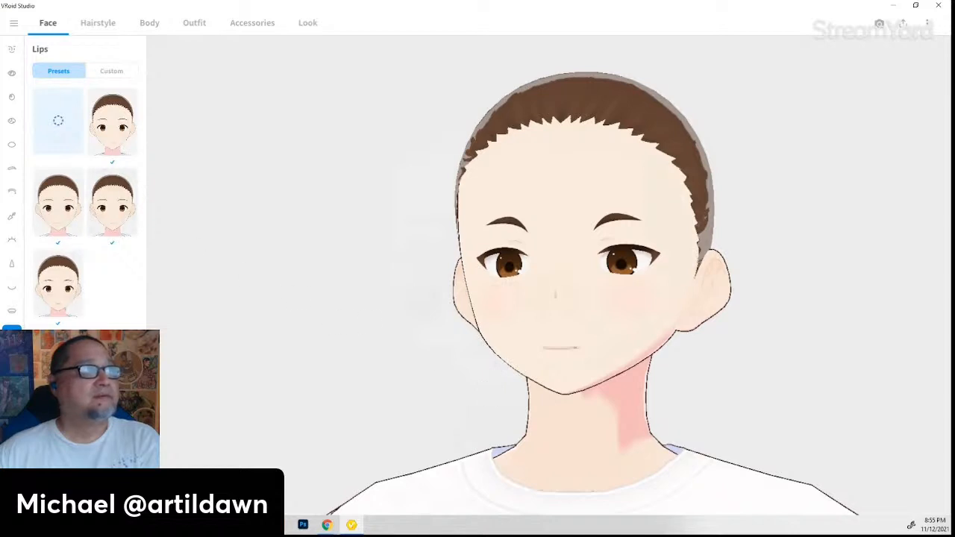
- Recolour the Cheeks blush to light pink #F1CBCB, starting from a neck-tone sample
left_click(12, 359)
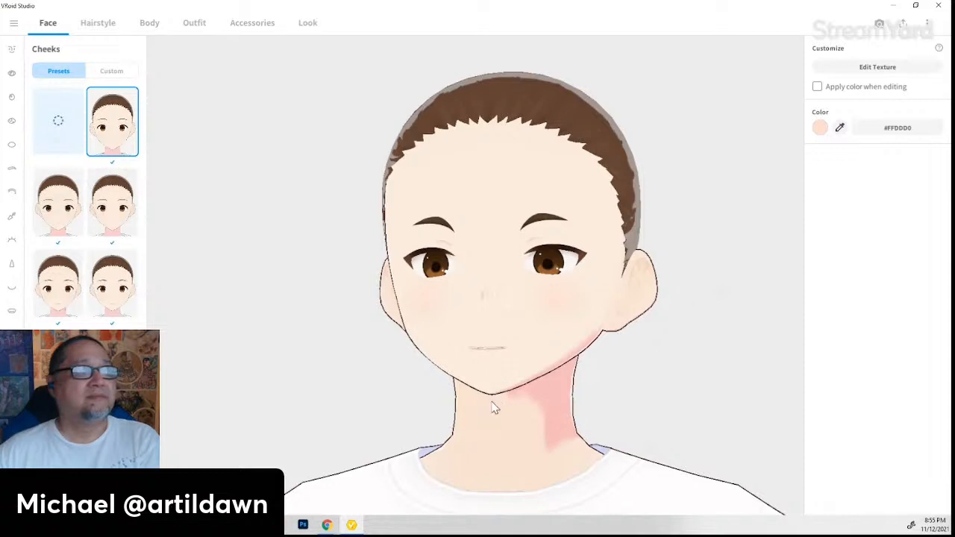
right_click_drag(491, 406, 544, 323)
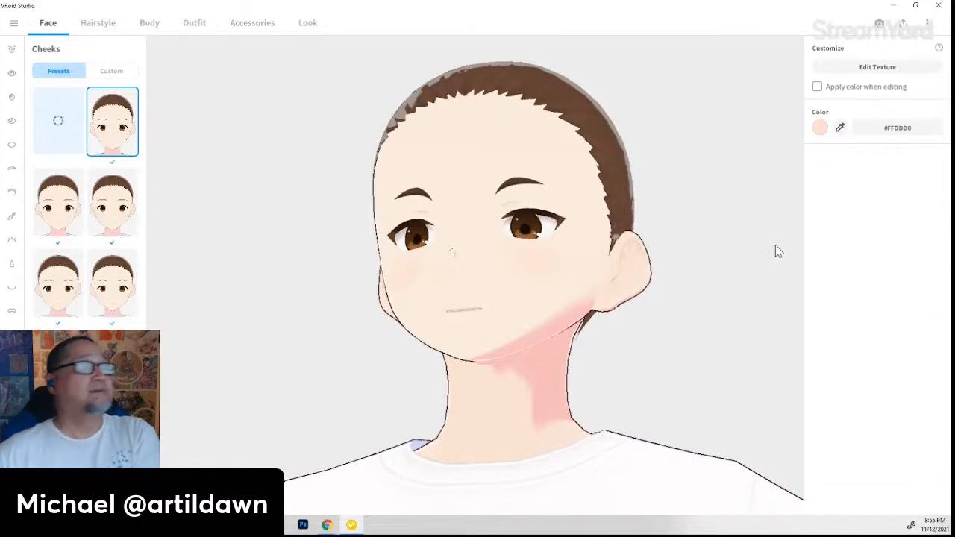
left_click(822, 128)
left_click(788, 184)
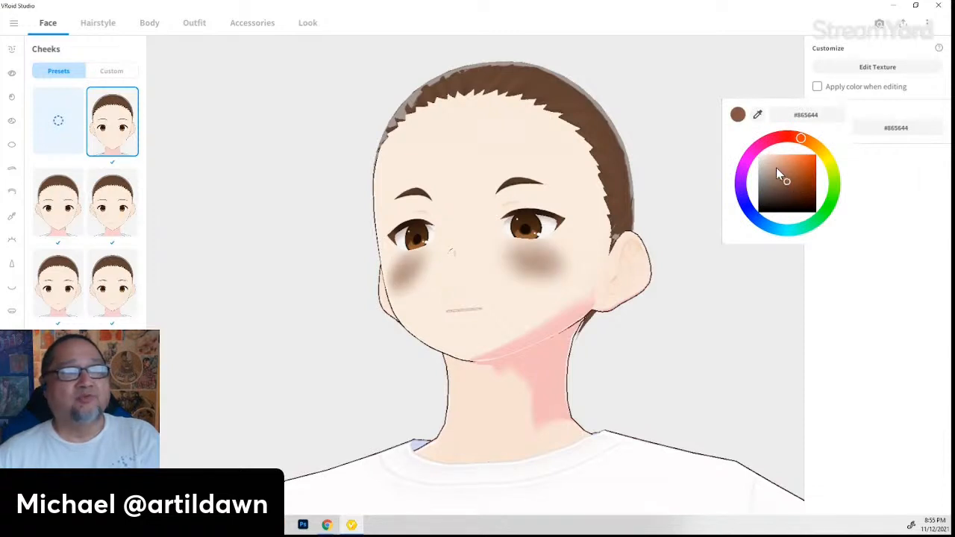
left_click(780, 163)
mouse_move(779, 161)
left_mouse_down()
mouse_move(771, 166)
mouse_move(788, 168)
mouse_move(775, 176)
left_mouse_up()
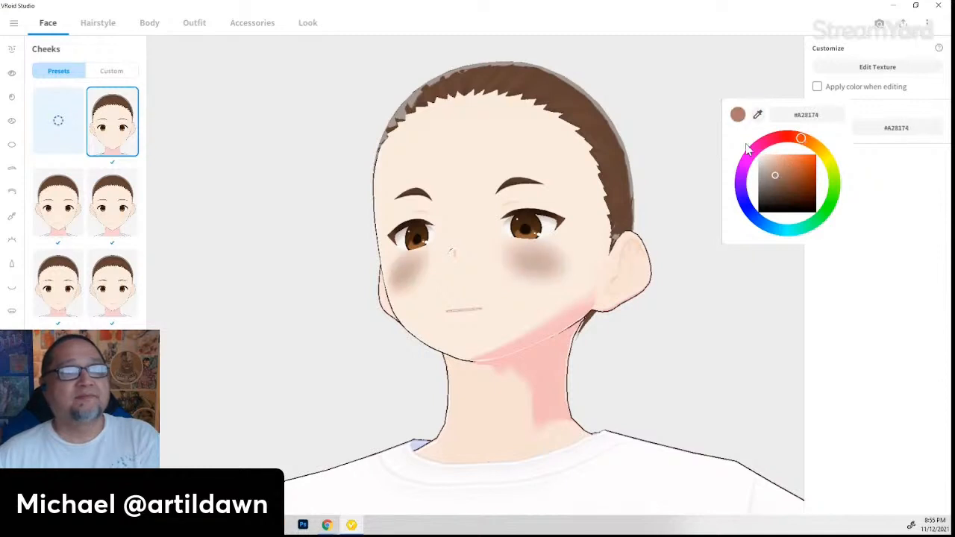
left_click(758, 116)
left_click(564, 325)
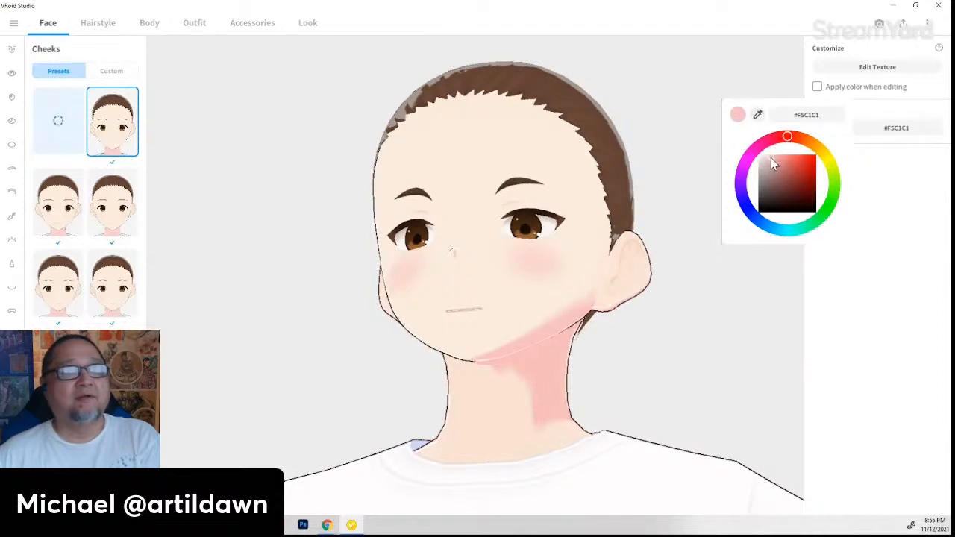
left_click_drag(771, 158, 768, 157)
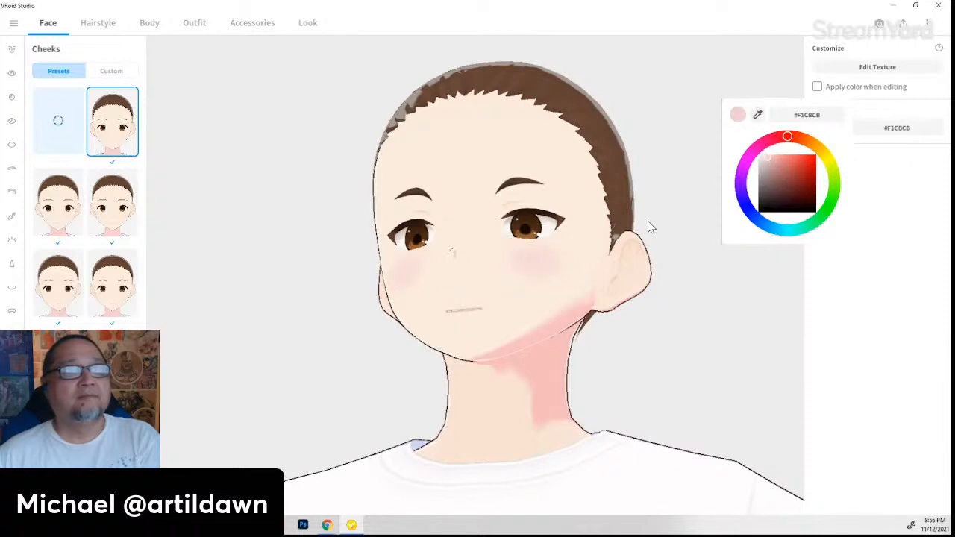
left_click(505, 366)
mouse_move(505, 366)
left_mouse_down()
mouse_move(520, 375)
mouse_move(507, 380)
left_mouse_up()
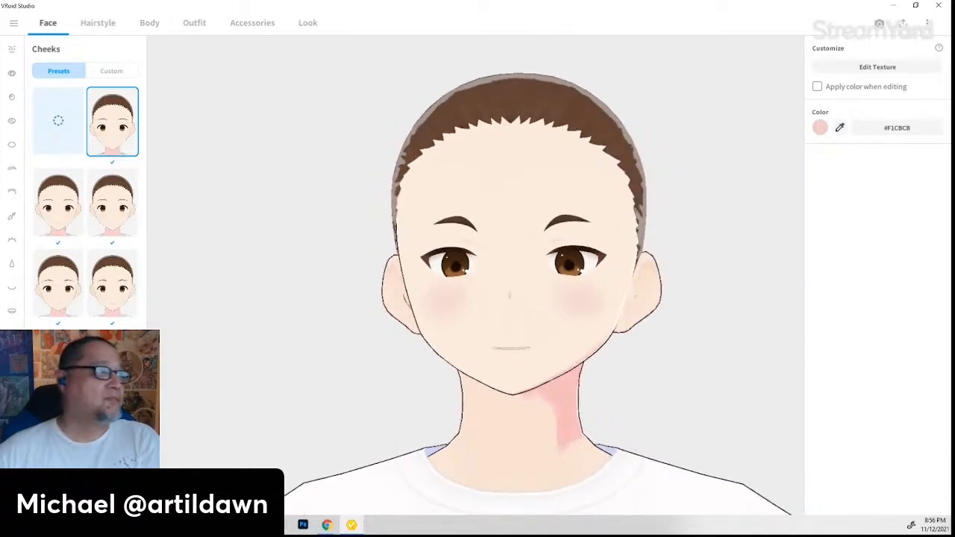
- Give the skin a lighter tan base colour, #DBB99C
left_click(545, 378)
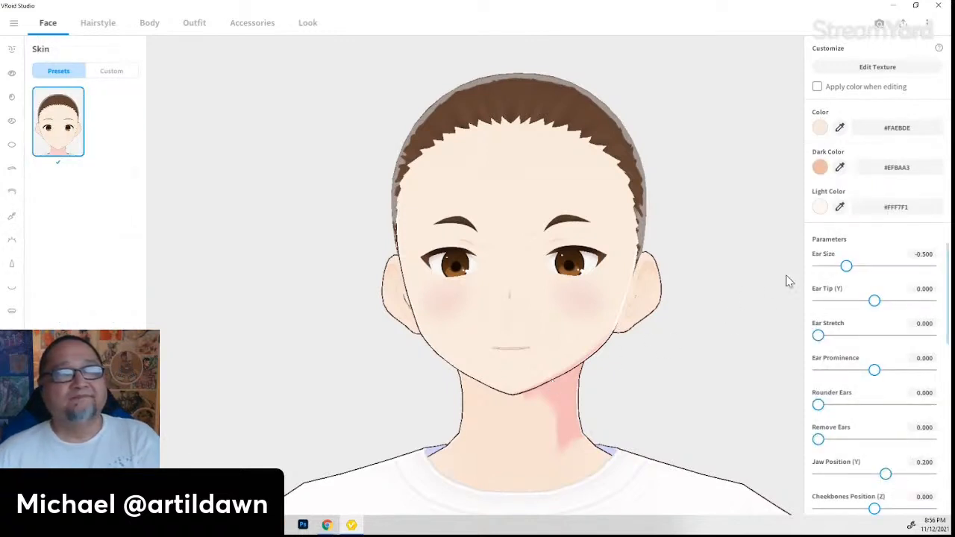
left_click(822, 128)
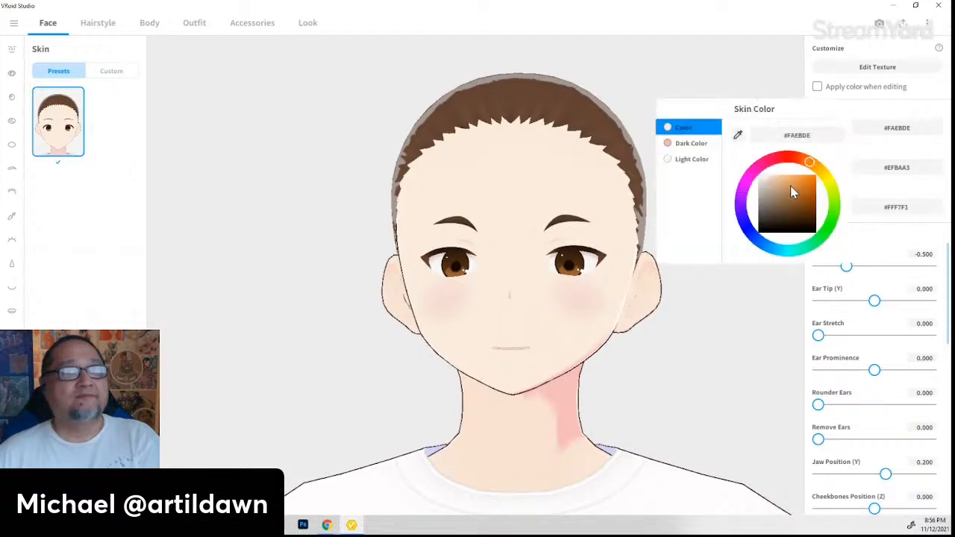
left_click(791, 189)
mouse_move(782, 188)
left_mouse_down()
mouse_move(755, 169)
mouse_move(776, 178)
mouse_move(766, 190)
mouse_move(779, 174)
mouse_move(775, 183)
left_mouse_up()
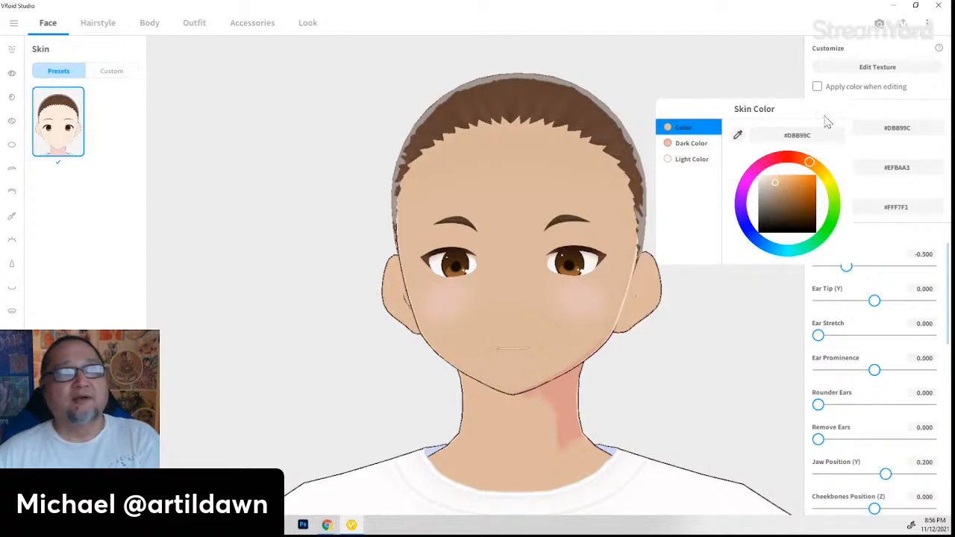
- Set the skin Dark Color to deep brown #845936 from a face sample
left_click(898, 118)
left_click(820, 168)
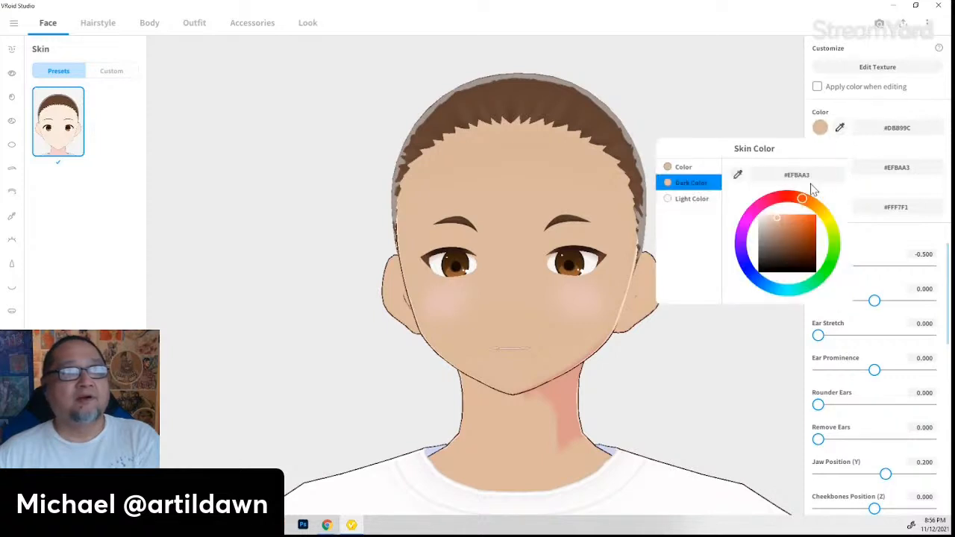
left_click(737, 175)
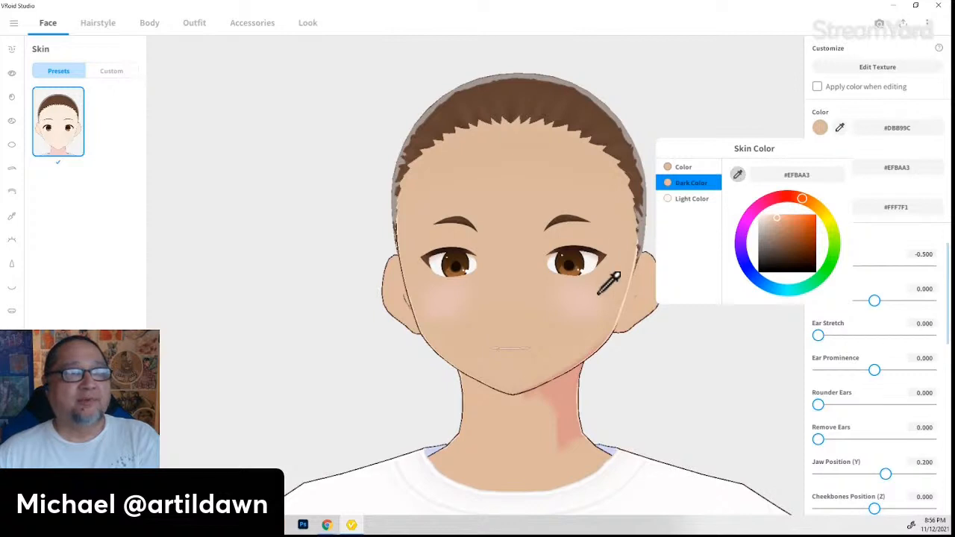
left_click(547, 294)
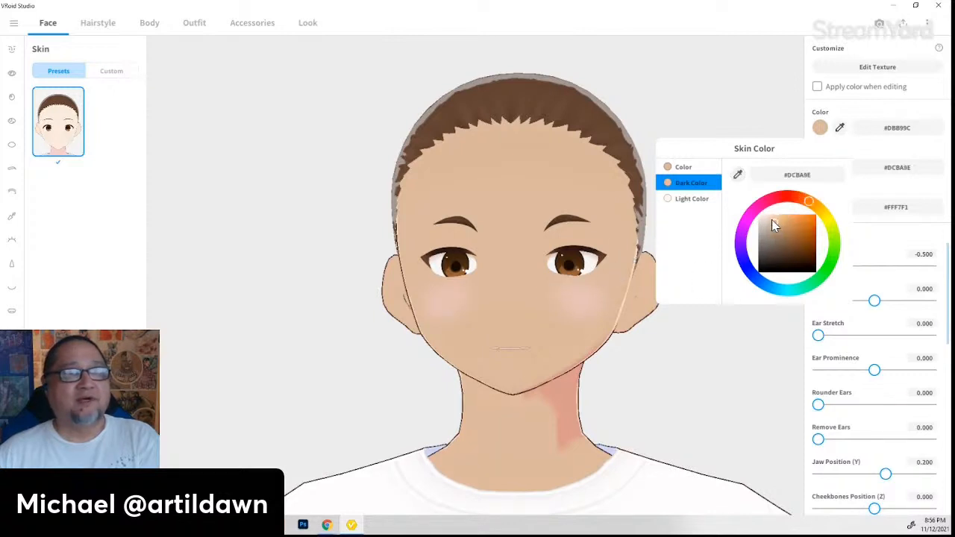
left_click_drag(773, 221, 793, 247)
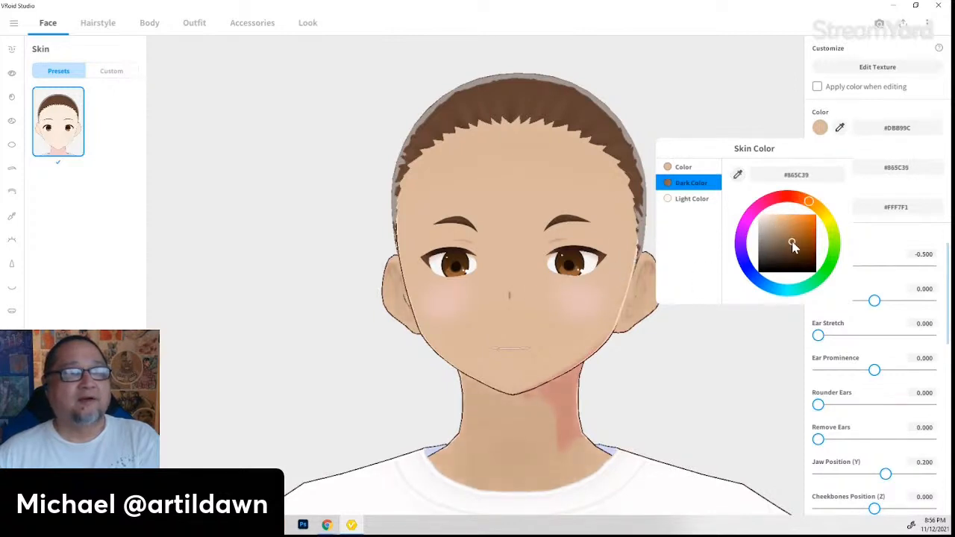
left_click(671, 200)
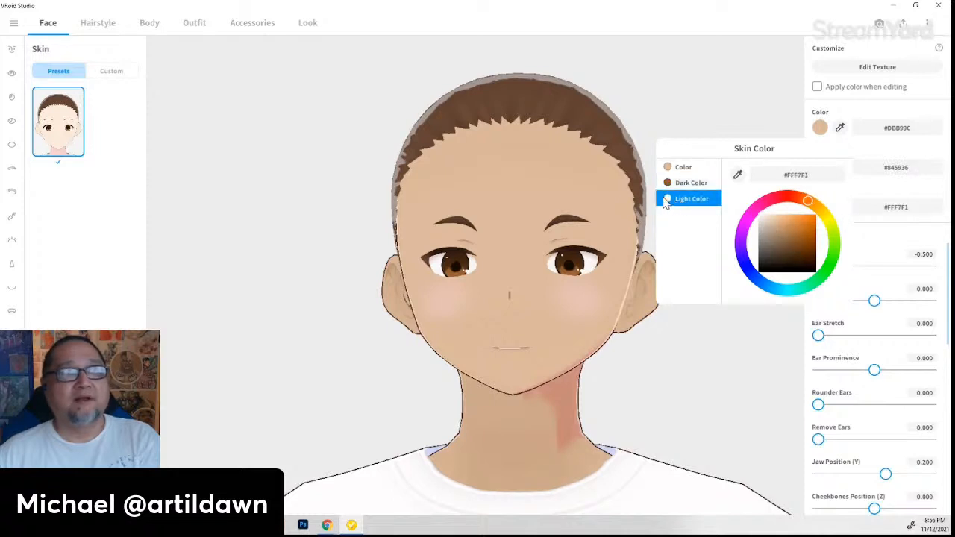
left_click(529, 186)
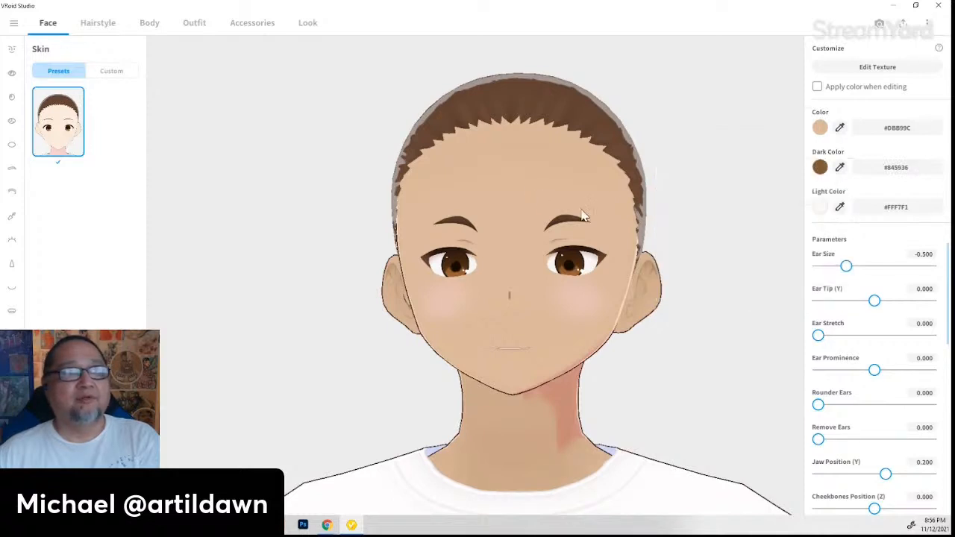
- Set the skin Light Color to near-white #FEF7F2 from a forehead sample
left_click(822, 208)
left_click(738, 213)
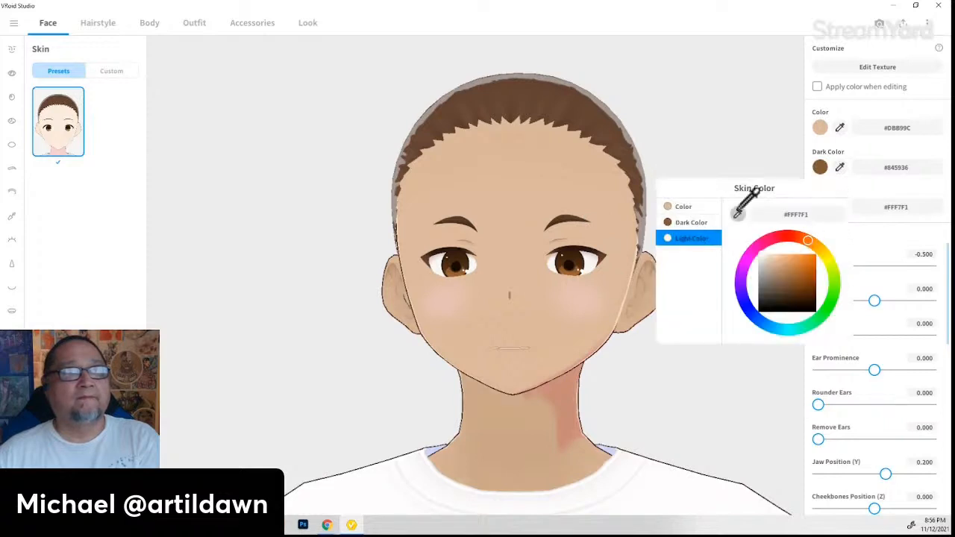
left_click(552, 198)
left_click_drag(771, 261, 760, 254)
left_click(612, 320)
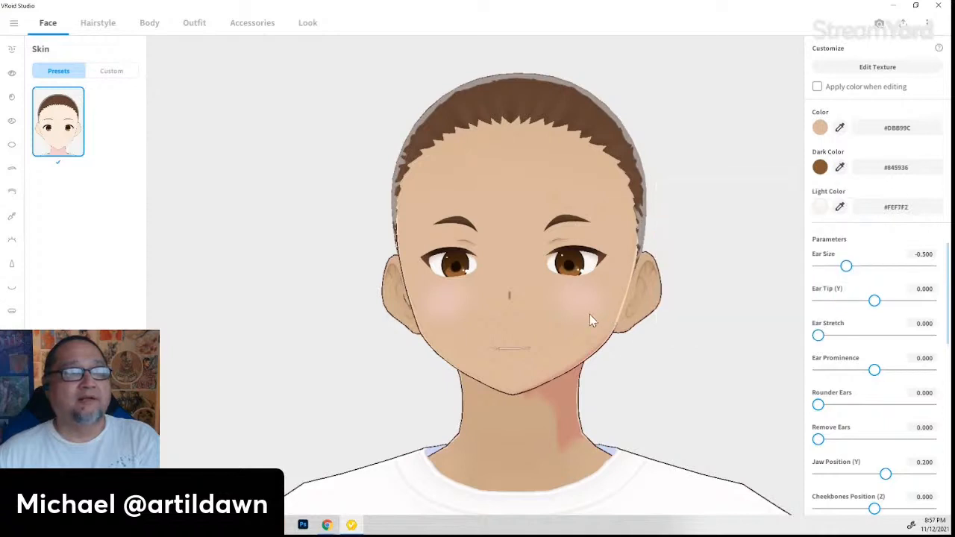
left_click_drag(590, 314, 659, 310)
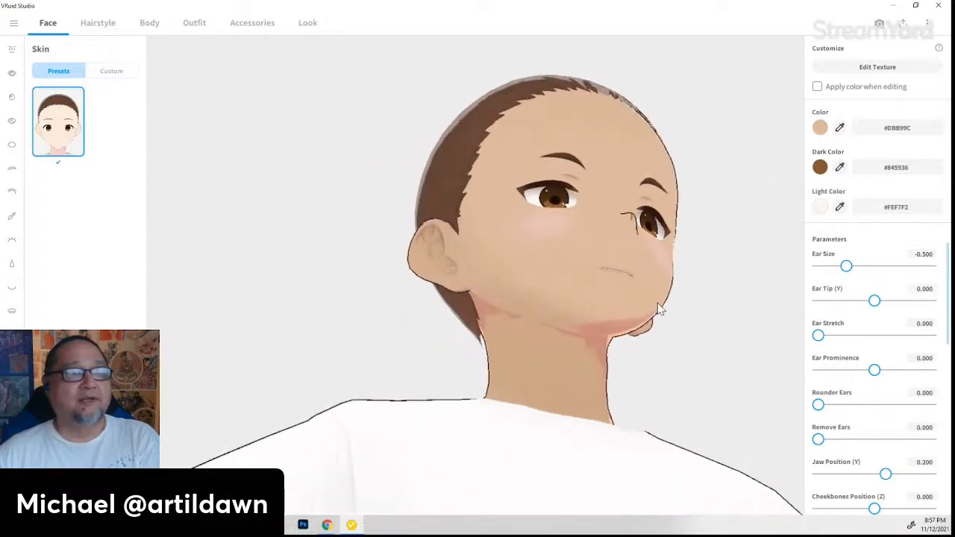
- Try larger ear sizes and lengthen the pointed Ear Tip (Y) to 0.511
right_click_drag(650, 321, 687, 332)
left_click_drag(846, 267, 952, 272)
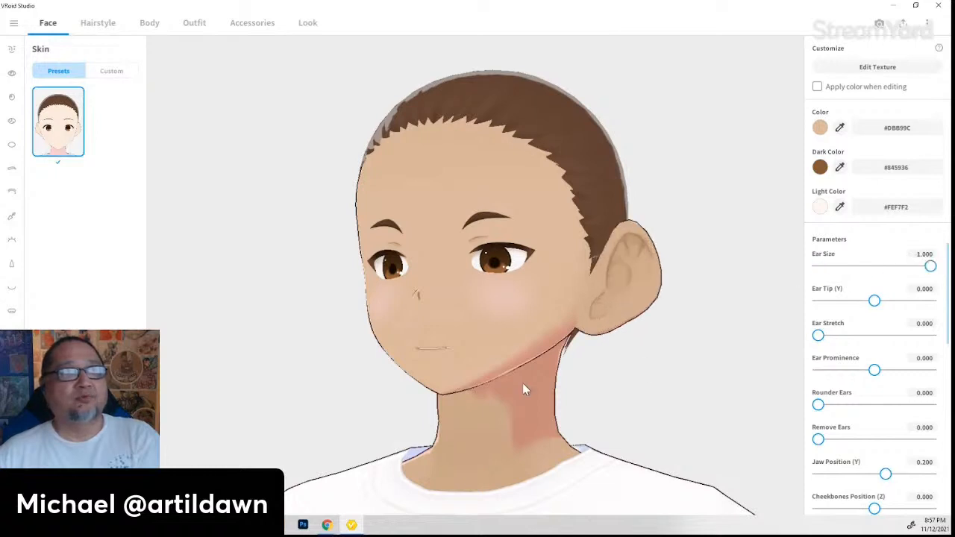
right_click_drag(523, 383, 482, 390)
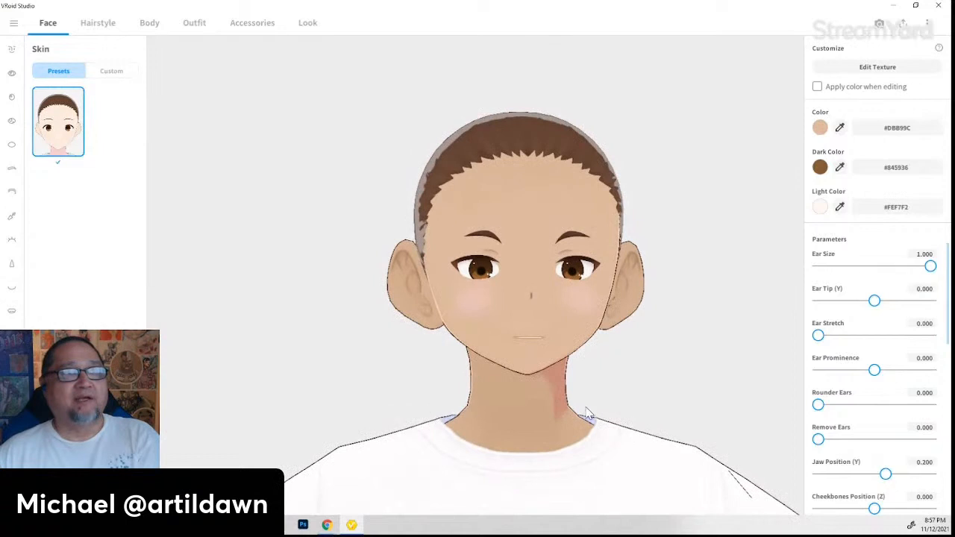
mouse_move(930, 267)
left_mouse_down()
mouse_move(842, 270)
mouse_move(931, 266)
left_mouse_up()
mouse_move(875, 301)
left_mouse_down()
mouse_move(930, 299)
mouse_move(893, 300)
left_mouse_up()
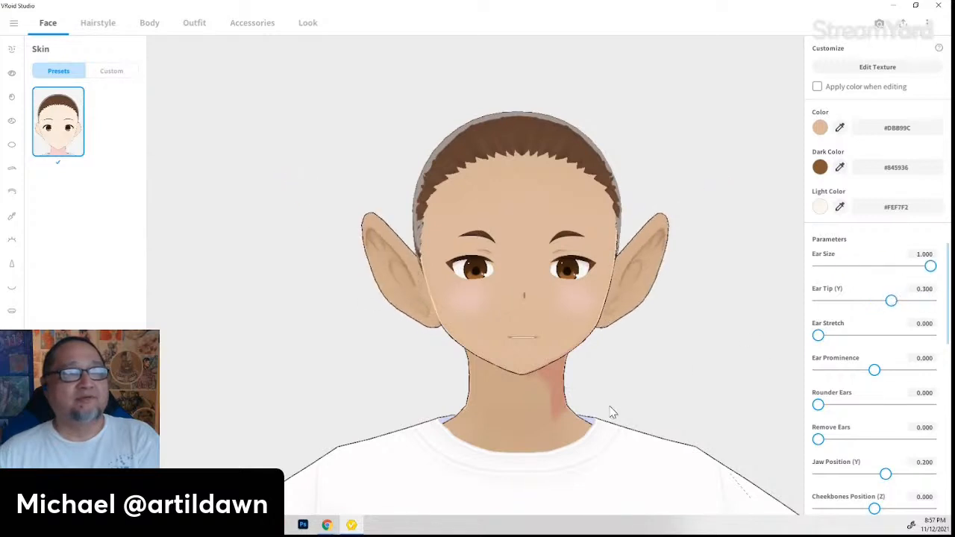
left_click_drag(611, 412, 624, 410)
left_click_drag(892, 301, 904, 301)
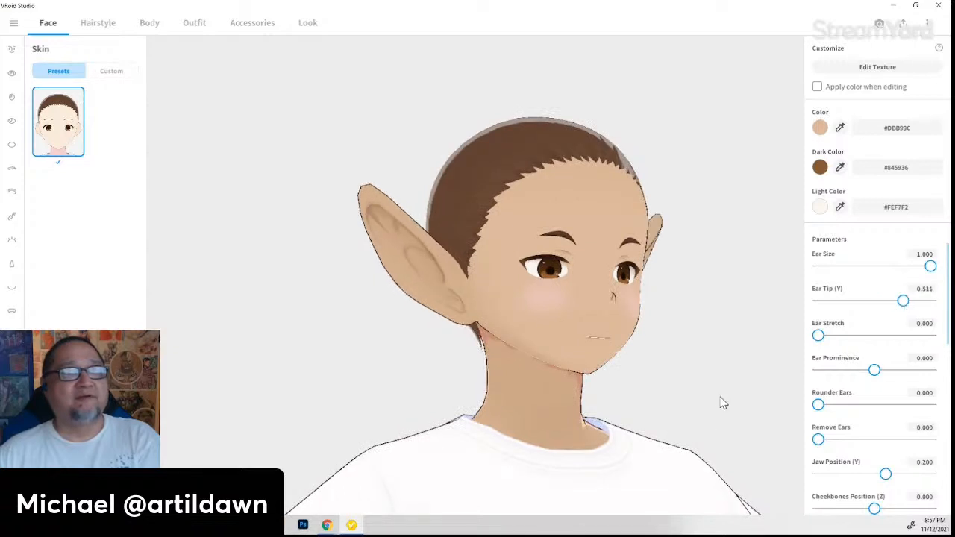
left_click_drag(721, 403, 689, 418)
- Reduce Ear Size to -0.040 and set Ear Stretch to 0.207, checking the profile
left_click_drag(930, 266, 872, 266)
mouse_move(618, 396)
left_mouse_down()
mouse_move(620, 407)
mouse_move(608, 406)
left_mouse_up()
mouse_move(828, 337)
left_mouse_down()
mouse_move(861, 336)
mouse_move(845, 336)
left_mouse_up()
left_click_drag(716, 412, 732, 428)
left_click_drag(853, 341, 860, 337)
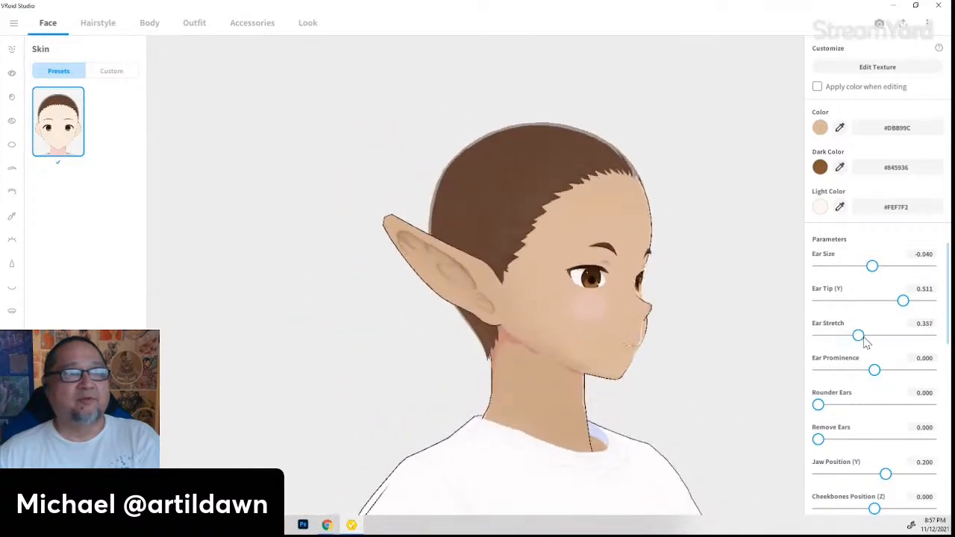
left_click_drag(746, 428, 706, 430)
left_click_drag(858, 336, 839, 348)
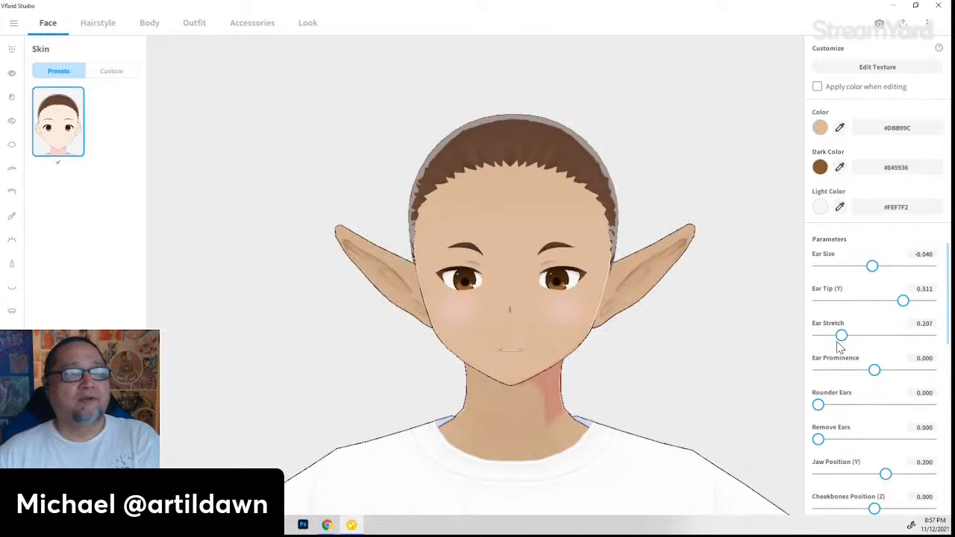
left_click_drag(713, 418, 686, 441)
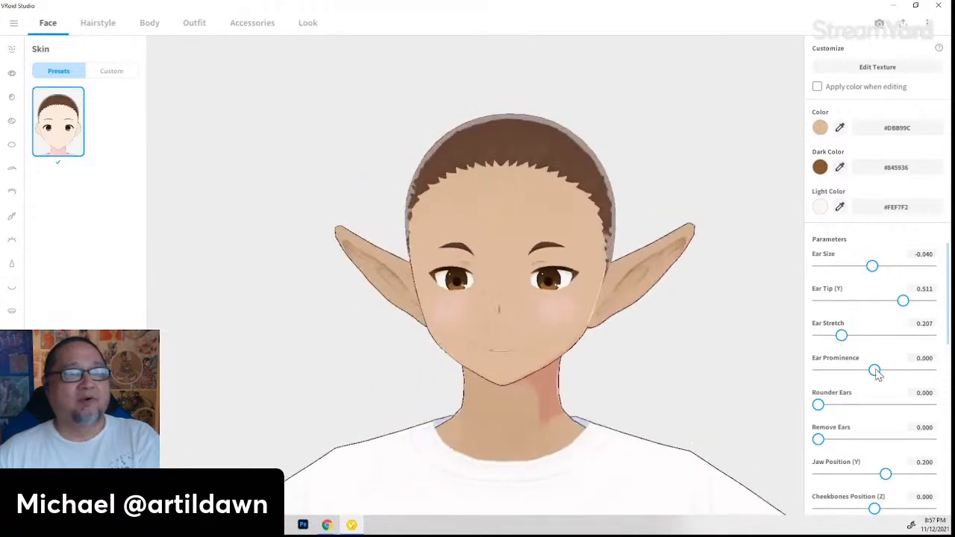
- Make the ears stick out with Ear Prominence 0.634
left_click_drag(876, 371, 919, 371)
left_click_drag(731, 441, 748, 477)
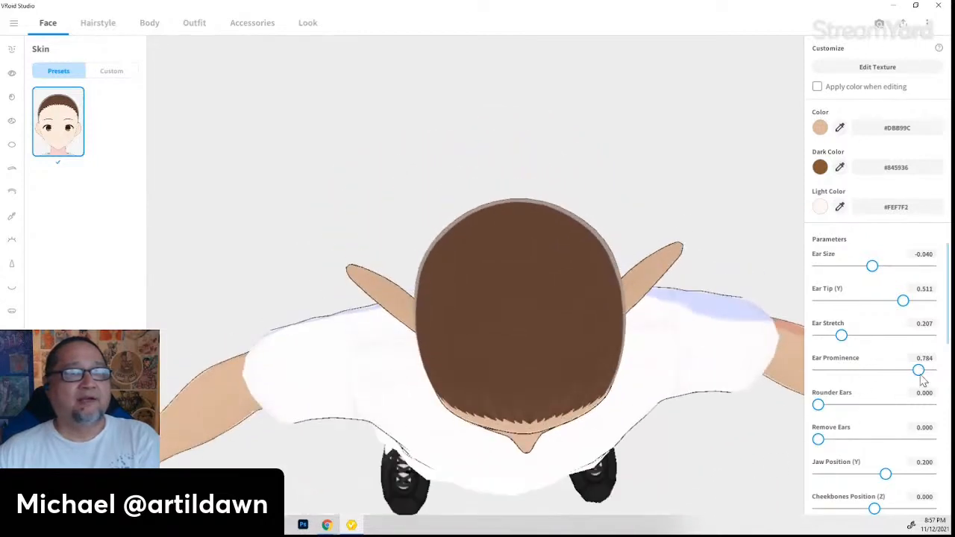
mouse_move(919, 371)
left_mouse_down()
mouse_move(931, 372)
mouse_move(836, 371)
mouse_move(910, 370)
left_mouse_up()
left_click_drag(642, 431, 627, 404)
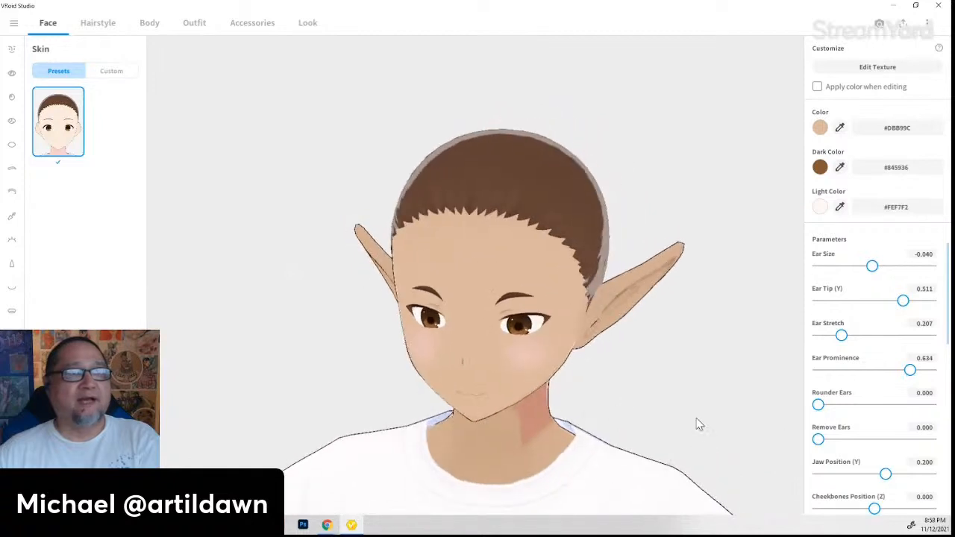
middle_click_drag(661, 459, 661, 442)
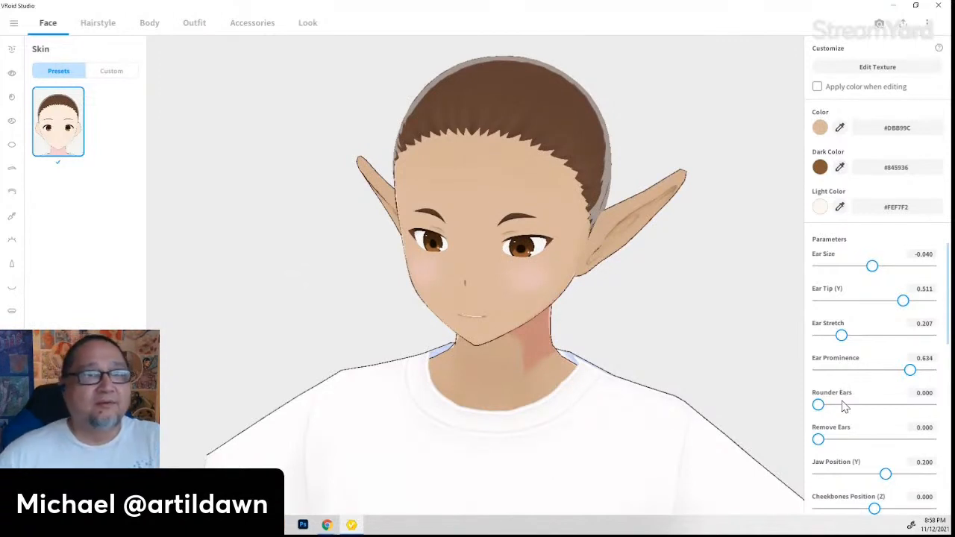
- Round the ears with Rounder Ears at 0.916
left_click_drag(818, 404, 841, 405)
right_click_drag(739, 404, 738, 397)
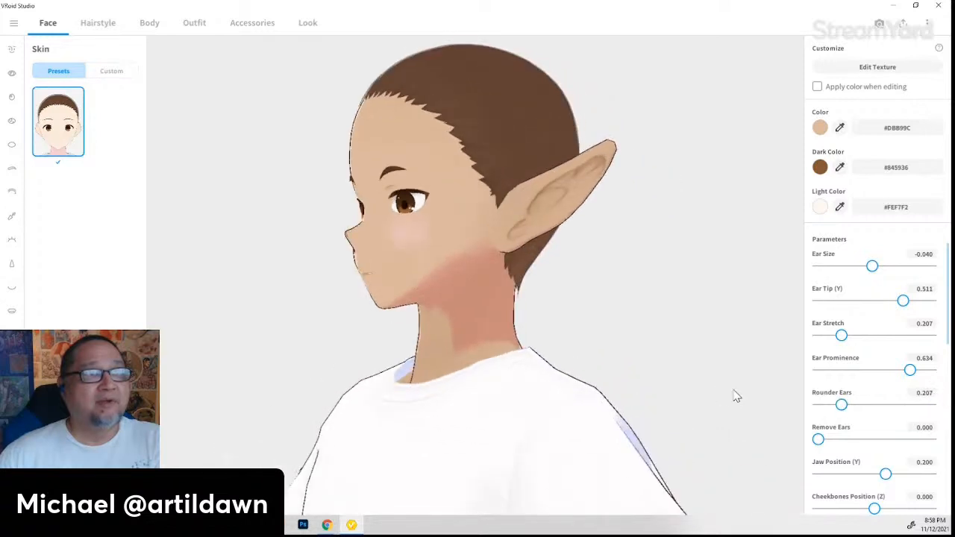
mouse_move(867, 409)
left_mouse_down()
mouse_move(892, 405)
mouse_move(836, 405)
mouse_move(884, 404)
left_mouse_up()
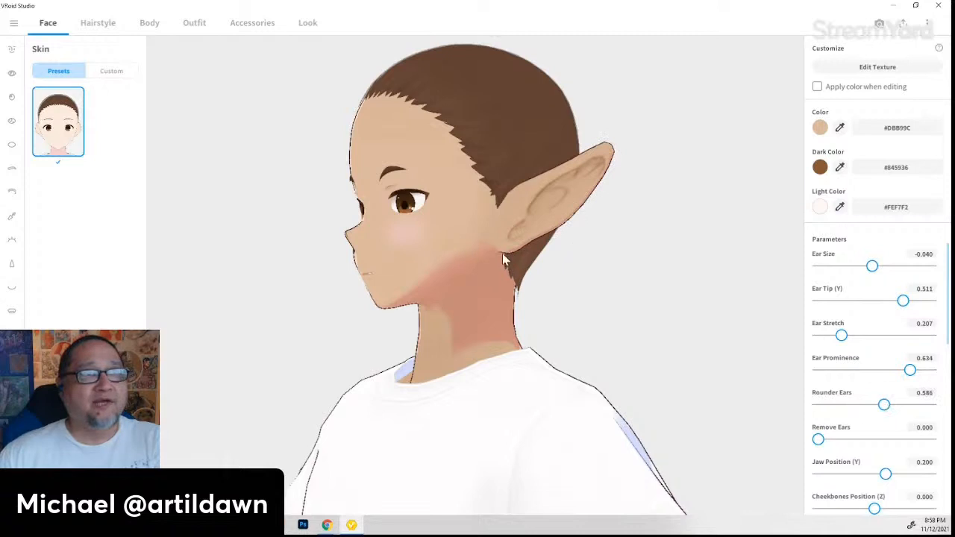
left_click_drag(884, 405, 921, 405)
mouse_move(492, 376)
right_mouse_down()
mouse_move(509, 420)
mouse_move(505, 366)
right_mouse_up()
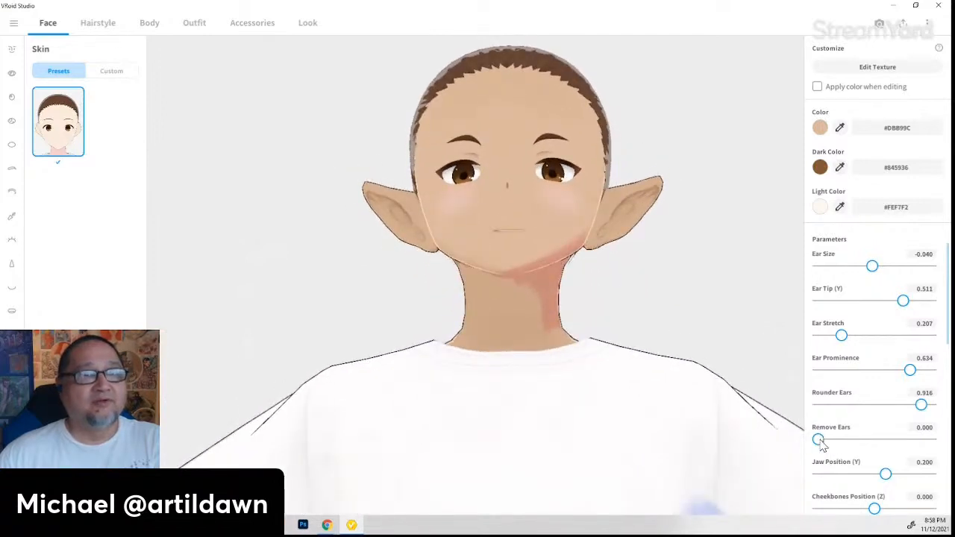
- Test Remove Ears at 100, then restore it to 0.000
left_click_drag(819, 440, 932, 439)
right_click_drag(713, 449, 793, 445)
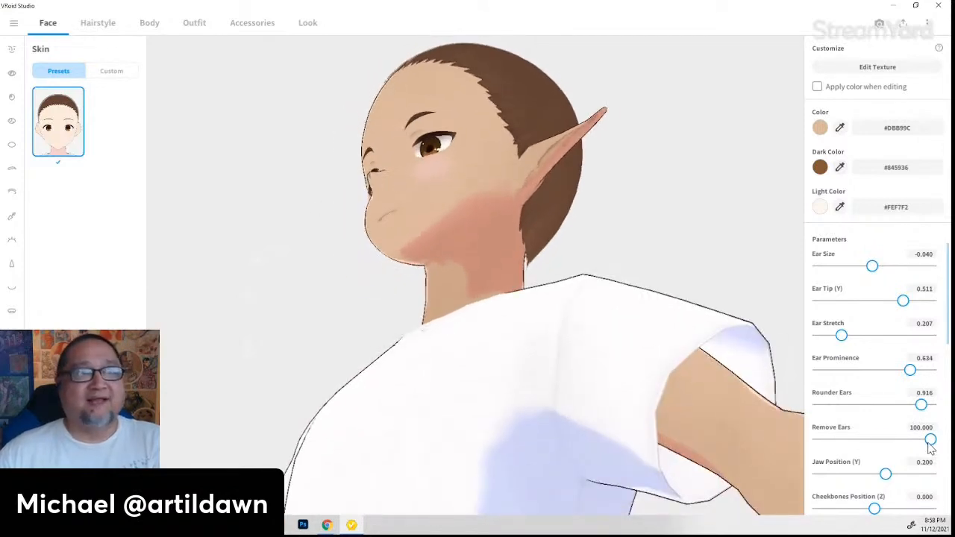
left_click_drag(931, 441, 804, 459)
right_click_drag(580, 411, 642, 440)
scroll(860, 462, "down", 1)
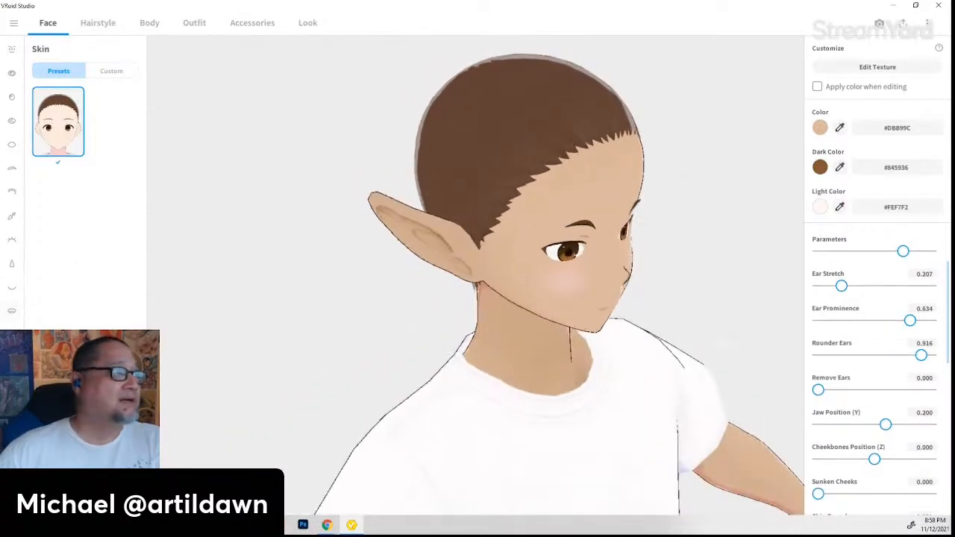
- Recolour the Cheeks blush to warm tan #D09F7C, starting from a skin sample
left_click(11, 359)
right_click_drag(698, 412, 669, 407)
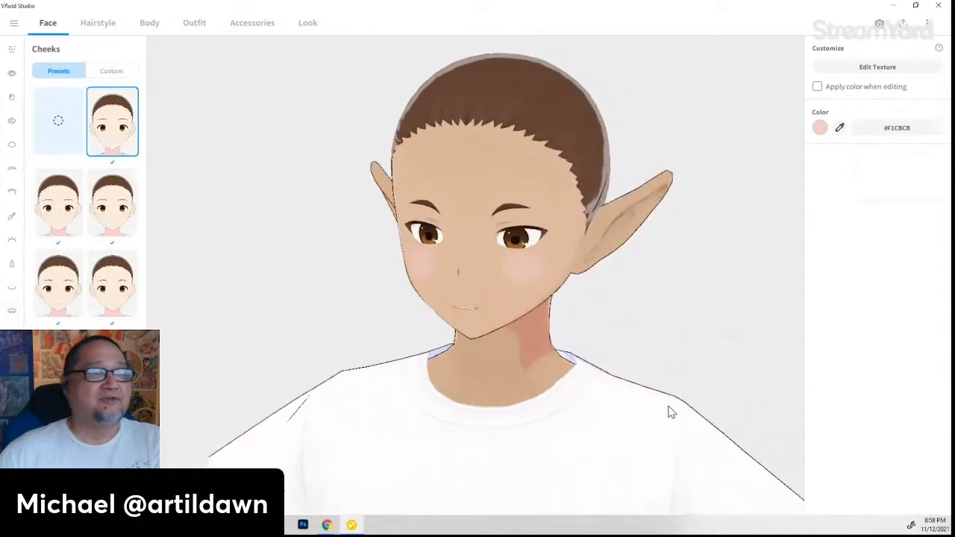
left_click(820, 128)
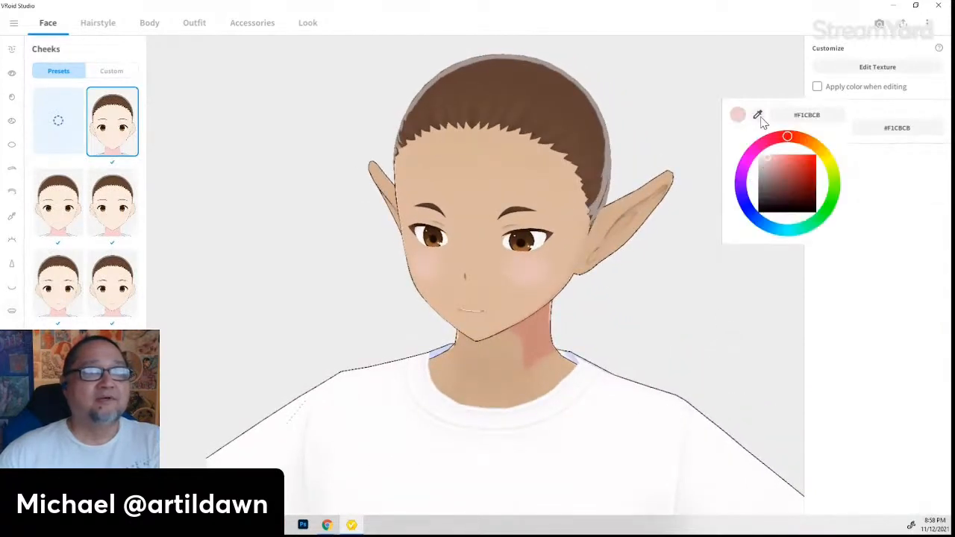
left_click(758, 115)
left_click(562, 193)
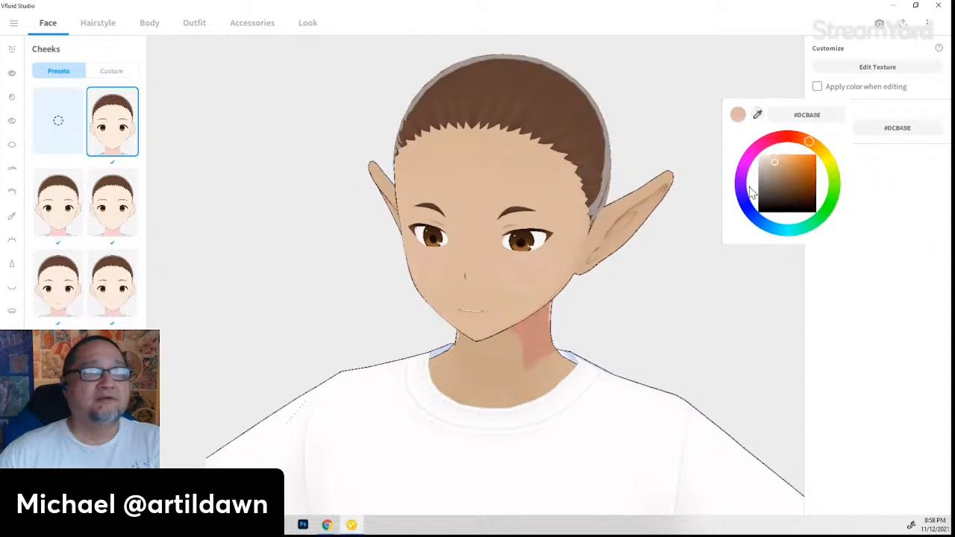
left_click(784, 171)
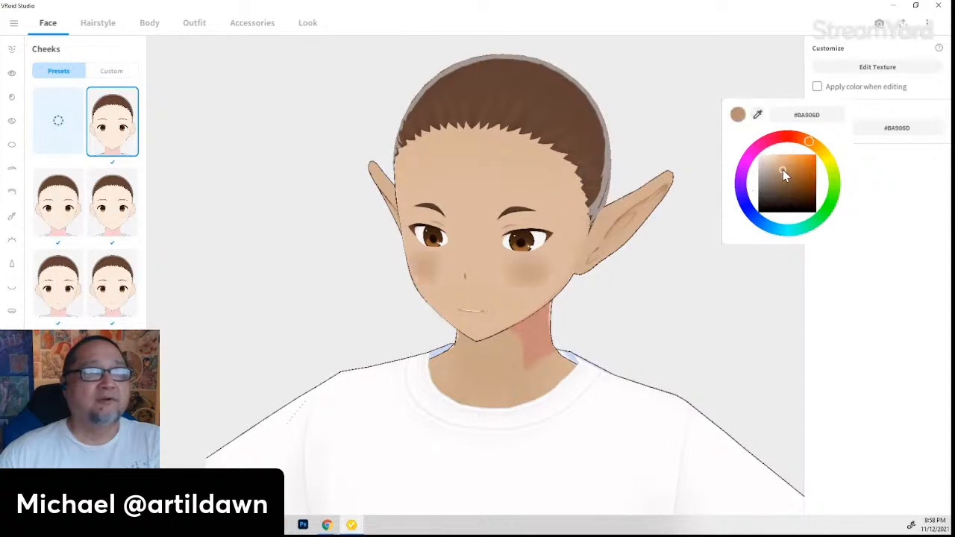
mouse_move(782, 169)
left_mouse_down()
mouse_move(783, 158)
mouse_move(796, 156)
mouse_move(786, 169)
mouse_move(812, 141)
mouse_move(819, 150)
mouse_move(781, 162)
mouse_move(809, 145)
left_mouse_up()
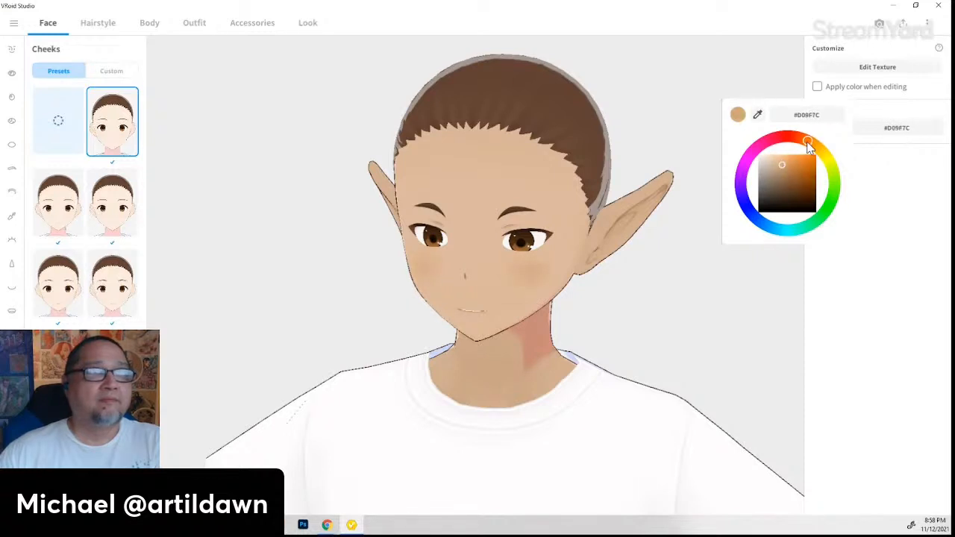
left_click(570, 310)
mouse_move(561, 347)
right_mouse_down()
mouse_move(577, 362)
mouse_move(558, 366)
right_mouse_up()
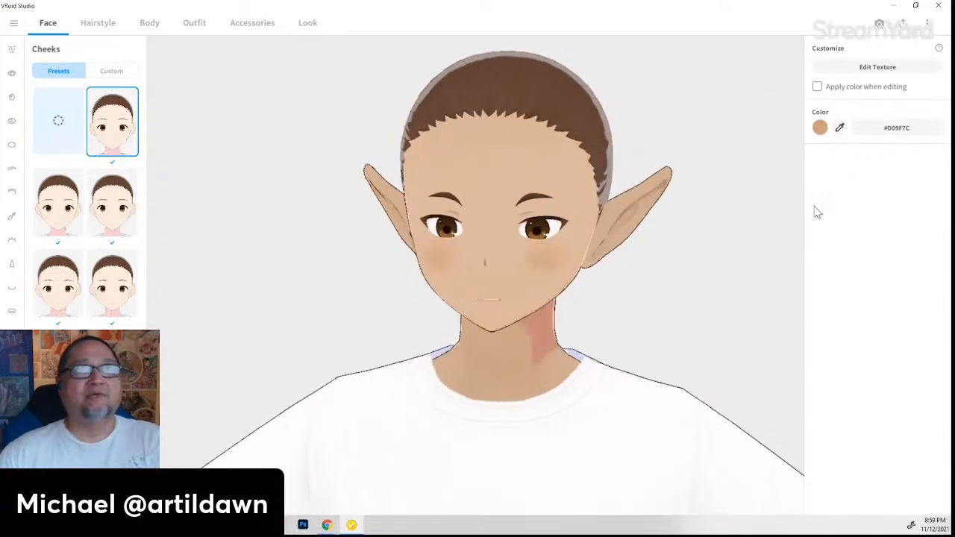
- Set Jaw Position to -0.753 and Cheekbones Position (Z) to -0.511 in the Skin parameters
left_click(12, 359)
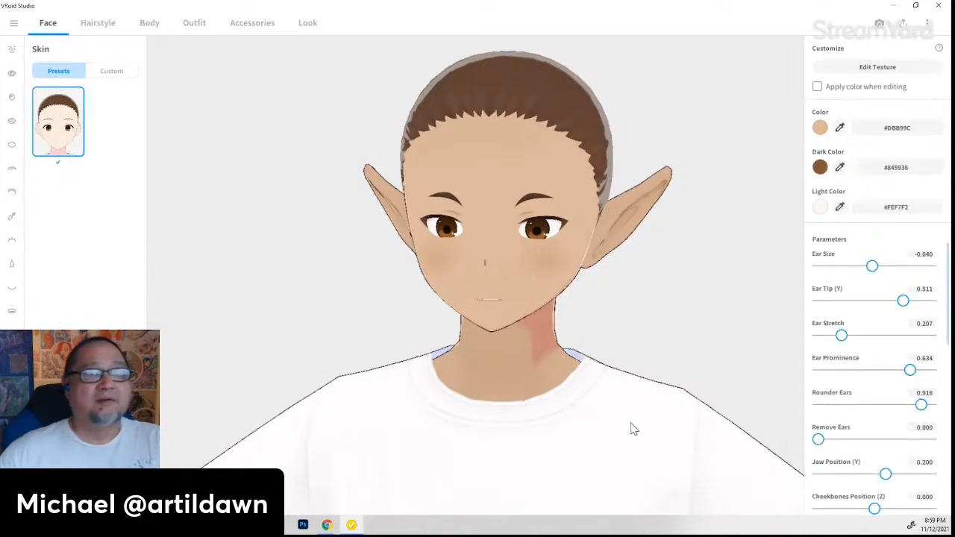
scroll(860, 403, "down", 1)
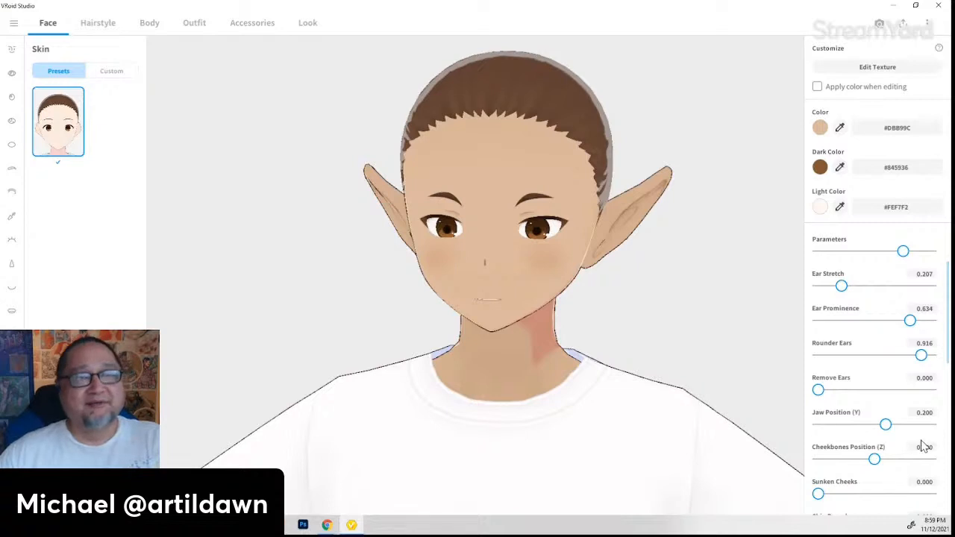
left_click_drag(650, 435, 505, 444)
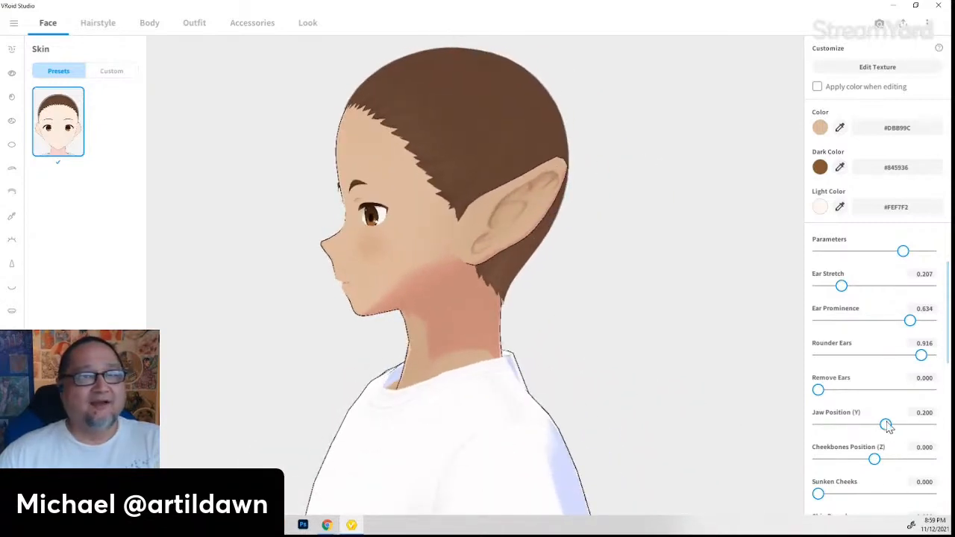
left_click_drag(888, 425, 818, 425)
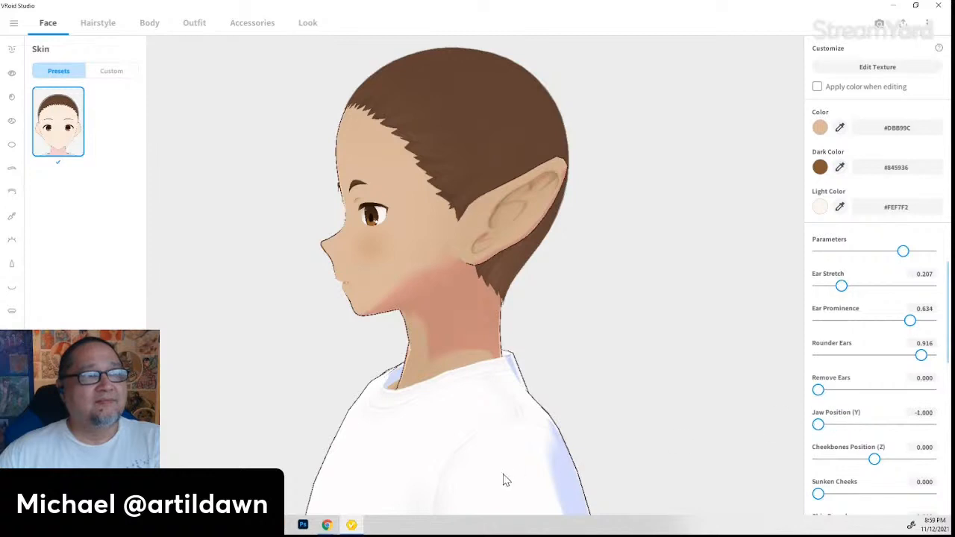
left_click_drag(503, 480, 653, 478)
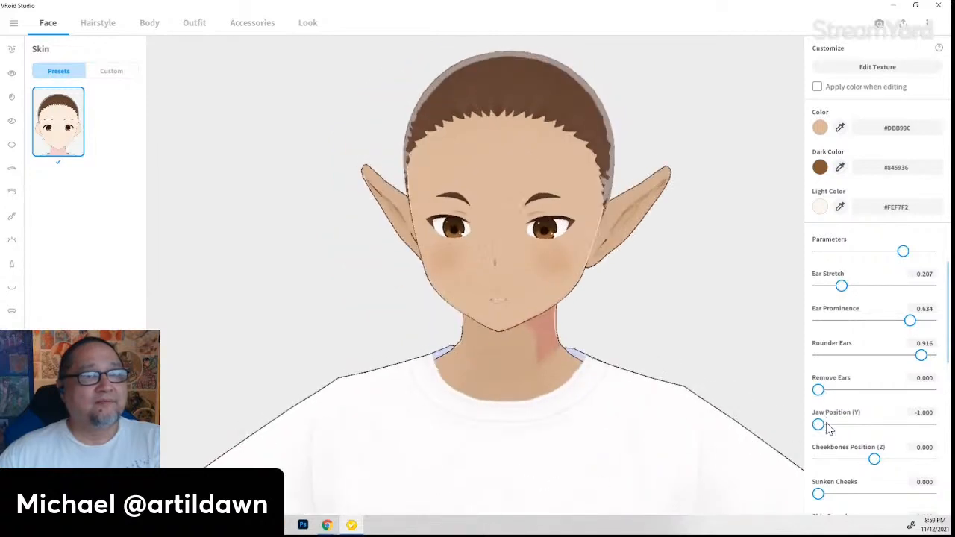
mouse_move(820, 425)
left_mouse_down()
mouse_move(932, 425)
mouse_move(833, 431)
left_mouse_up()
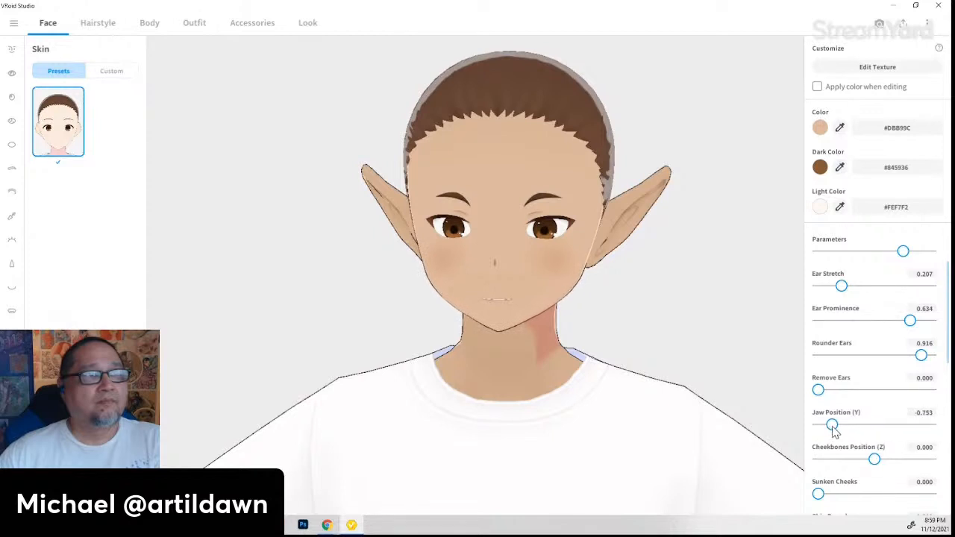
left_click_drag(761, 470, 850, 460)
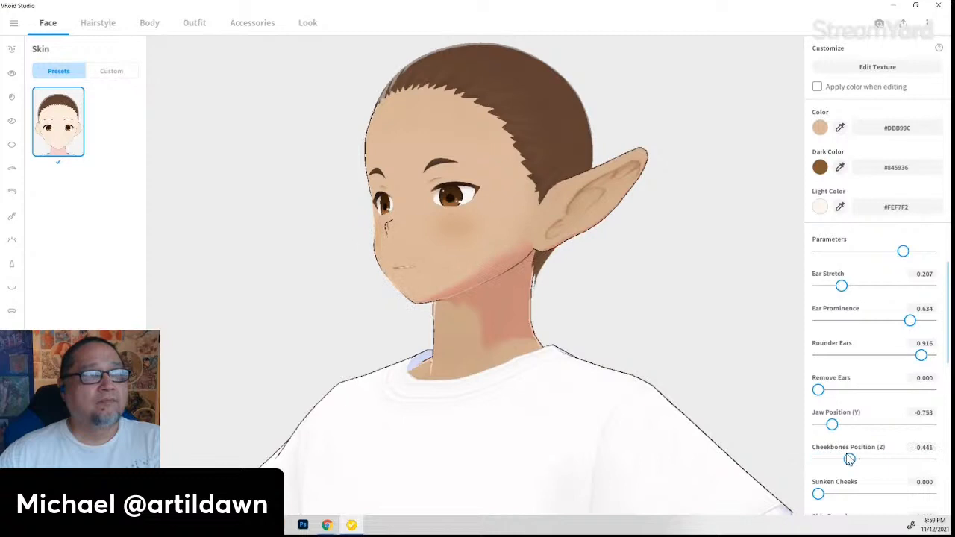
right_click_drag(425, 461, 489, 460)
mouse_move(849, 459)
left_mouse_down()
mouse_move(894, 458)
mouse_move(845, 459)
left_mouse_up()
mouse_move(671, 485)
right_mouse_down()
mouse_move(608, 497)
mouse_move(655, 489)
right_mouse_up()
- Lengthen the chin to 0.934 and push the chin tip forward to 0.458
scroll(845, 471, "down", 2)
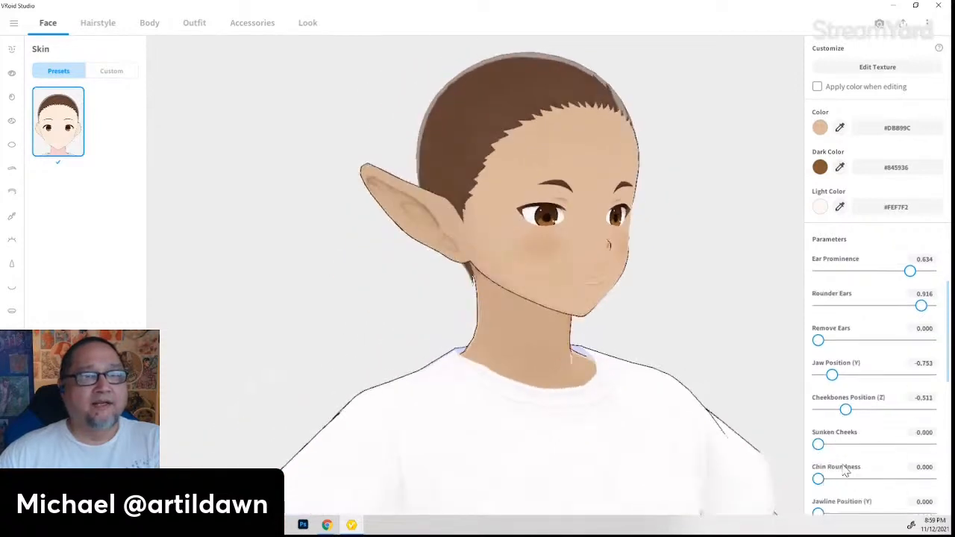
scroll(850, 472, "down", 4)
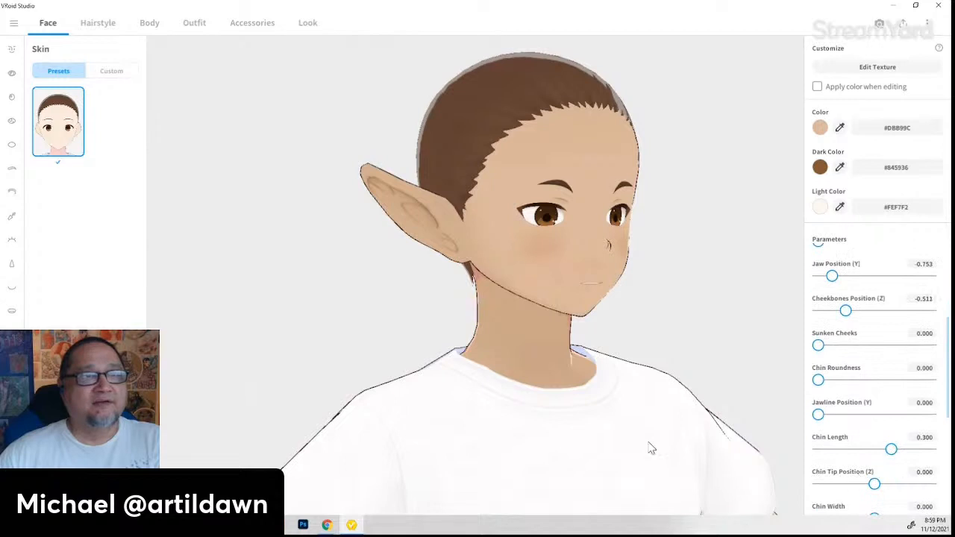
right_click_drag(649, 443, 574, 442)
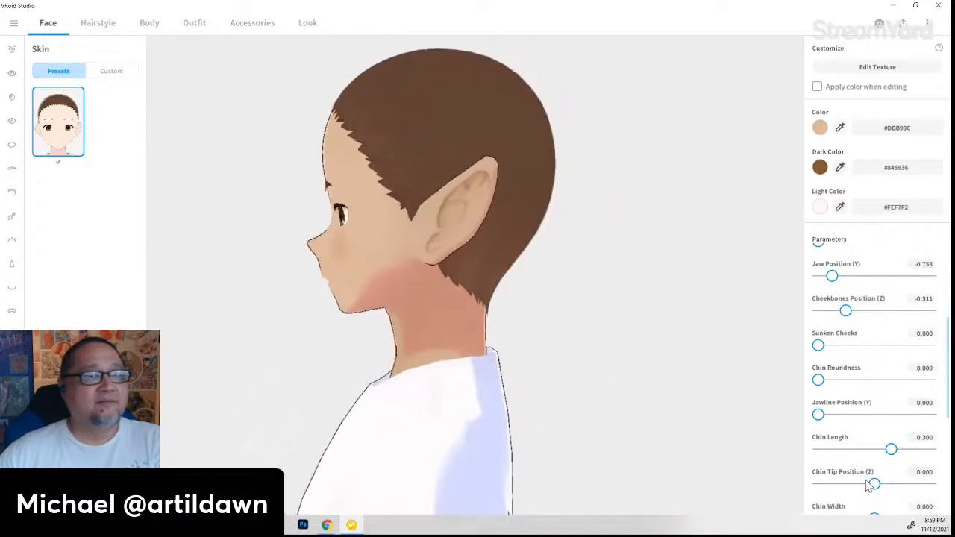
left_click_drag(891, 456, 929, 455)
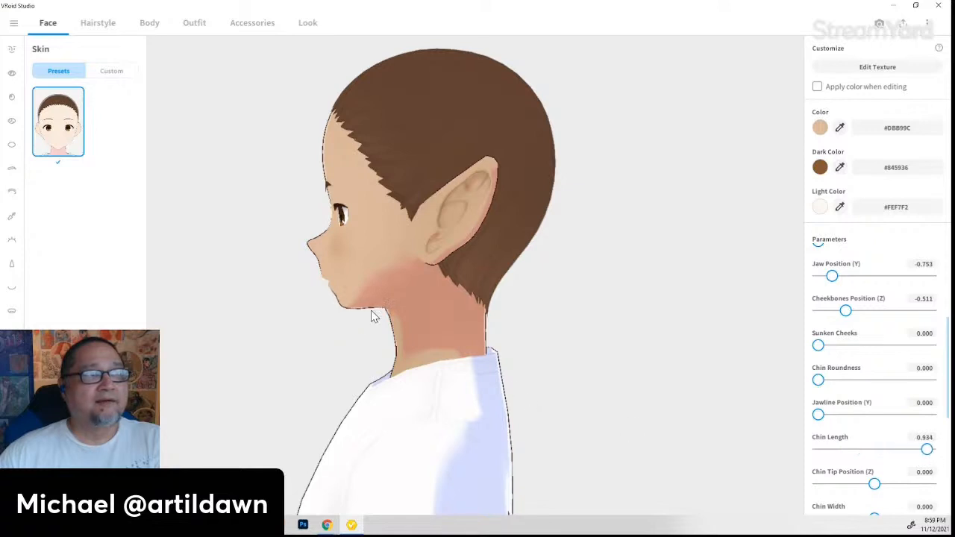
scroll(870, 456, "down", 1)
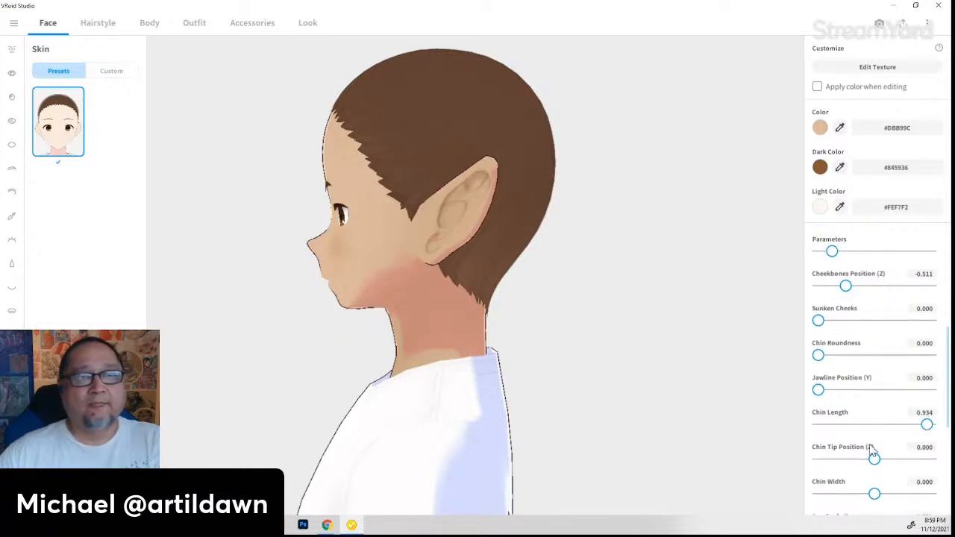
left_click_drag(878, 462, 905, 468)
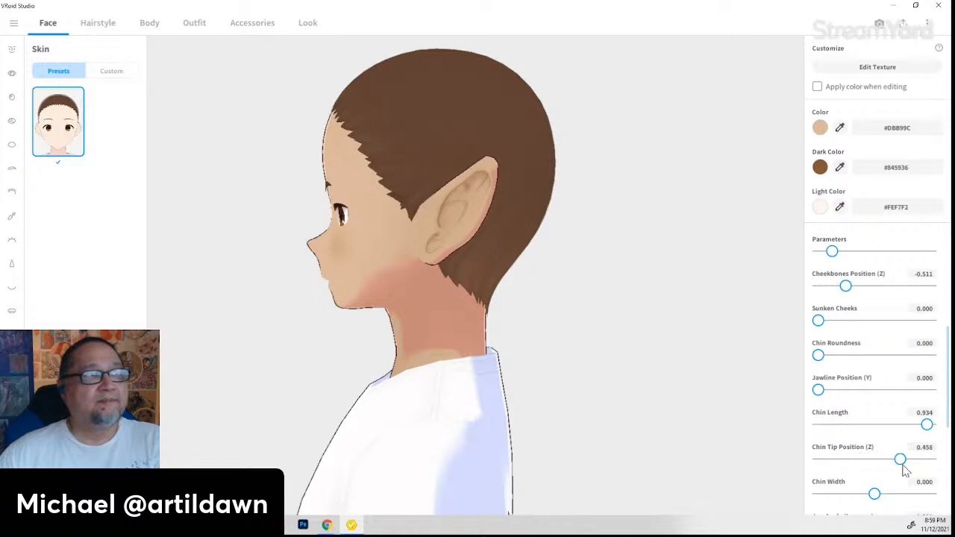
- Set Jaw Angle to 0.678
scroll(870, 486, "down", 1)
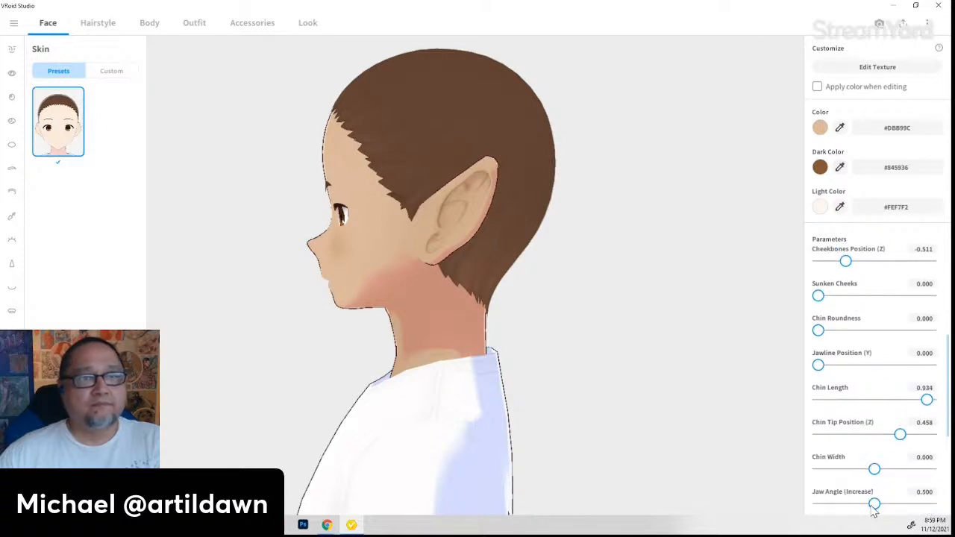
left_click_drag(878, 507, 911, 507)
right_click_drag(527, 503, 562, 504)
mouse_move(907, 506)
left_mouse_down()
mouse_move(861, 506)
mouse_move(896, 505)
left_mouse_up()
right_click_drag(632, 485, 597, 480)
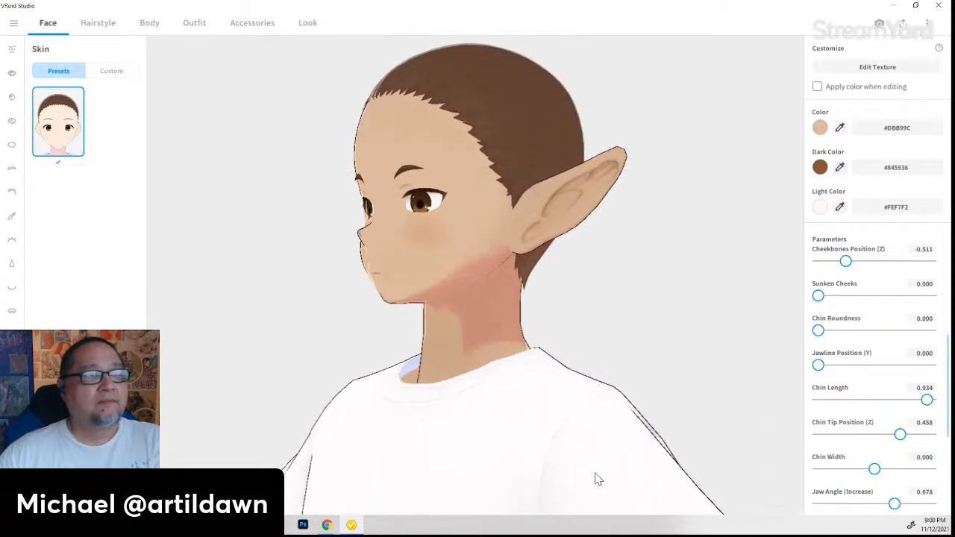
scroll(513, 456, "down", 1)
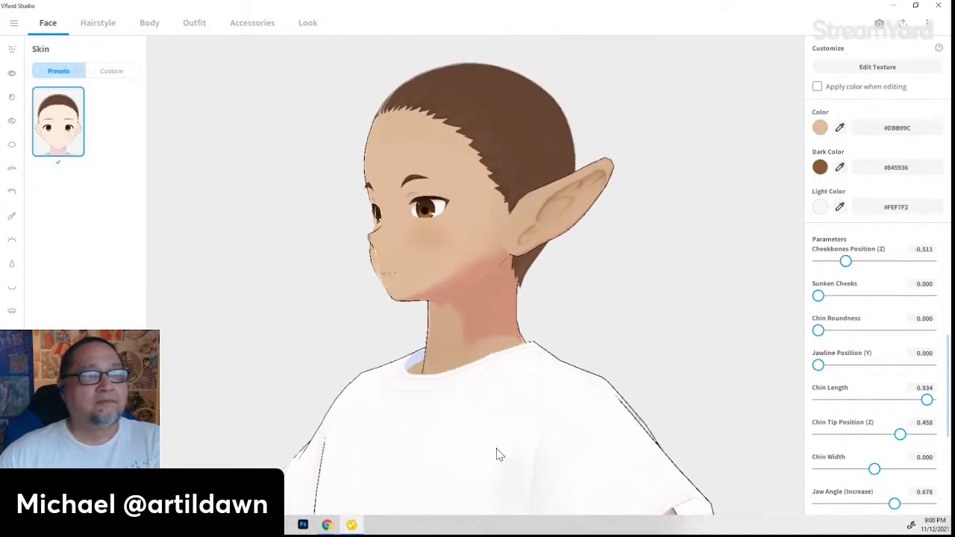
scroll(507, 434, "down", 1)
right_click_drag(502, 449, 521, 449)
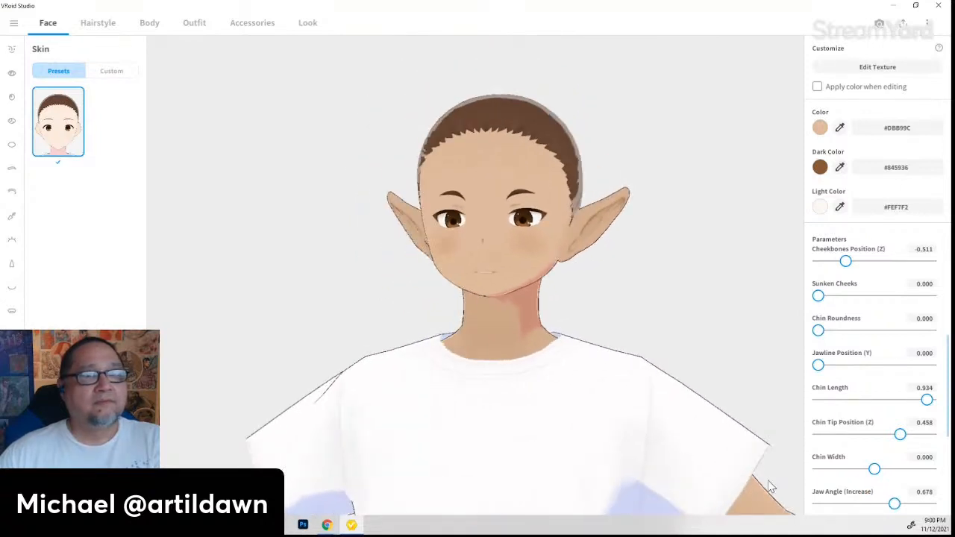
scroll(851, 468, "down", 3)
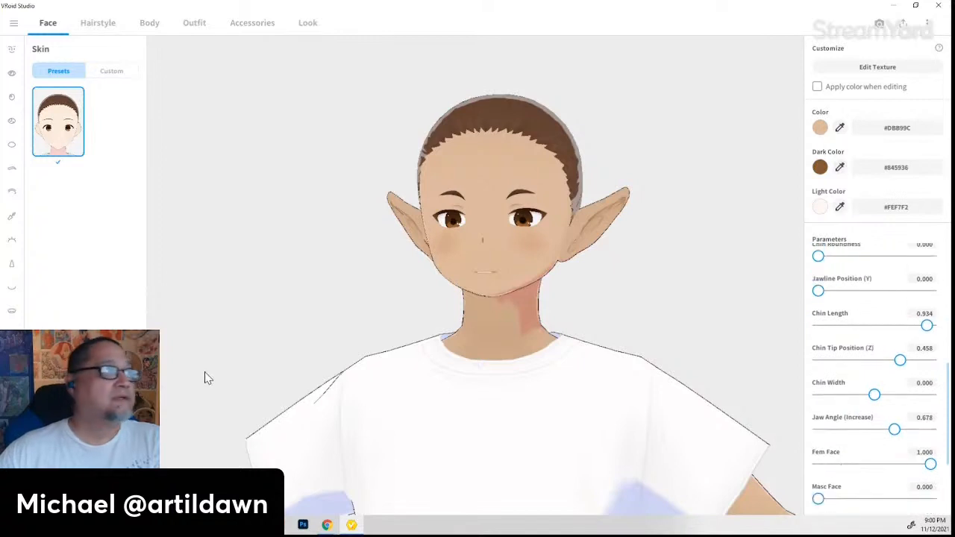
- Compare several Face Paint presets, including a lip mark, and apply the darker under-eye shading one
left_click(12, 383)
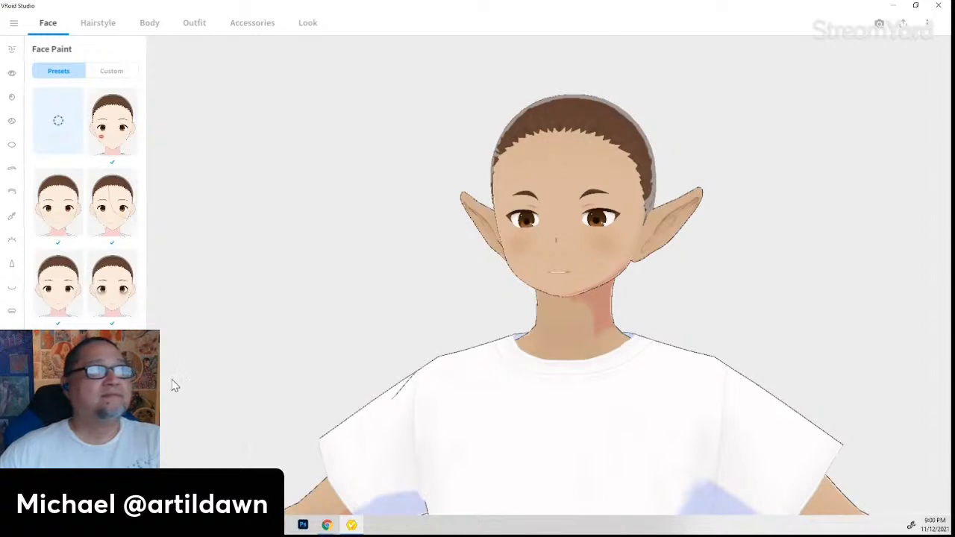
left_click(121, 141)
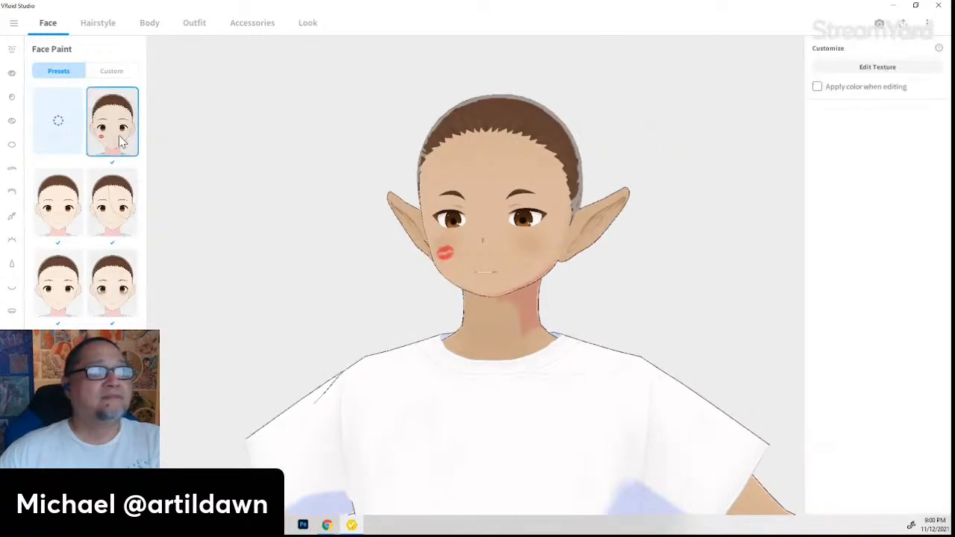
left_click(104, 214)
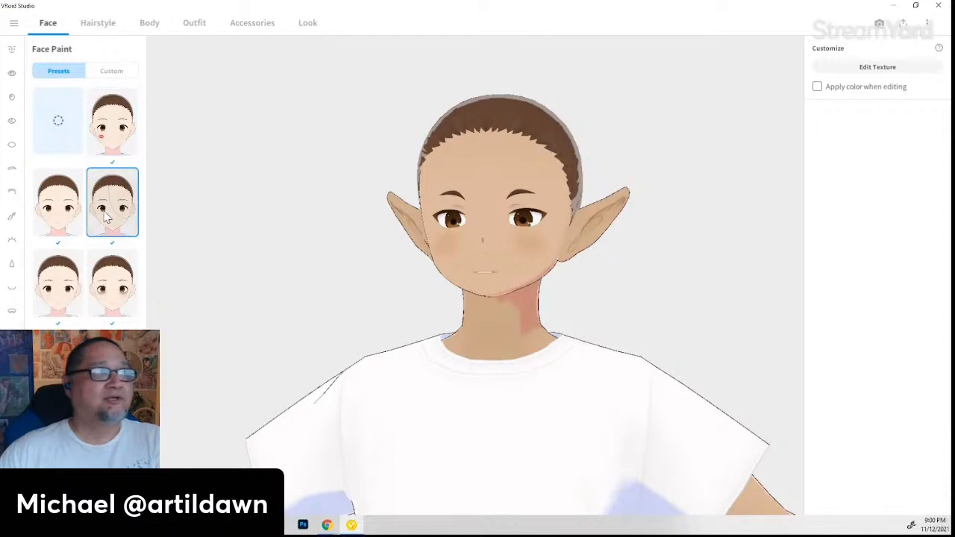
left_click(111, 302)
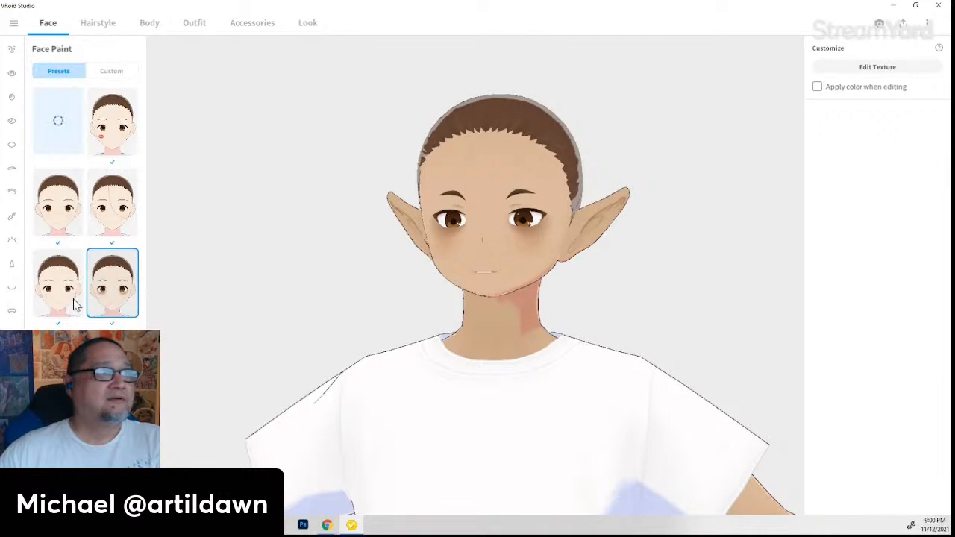
left_click(70, 303)
left_click(111, 311)
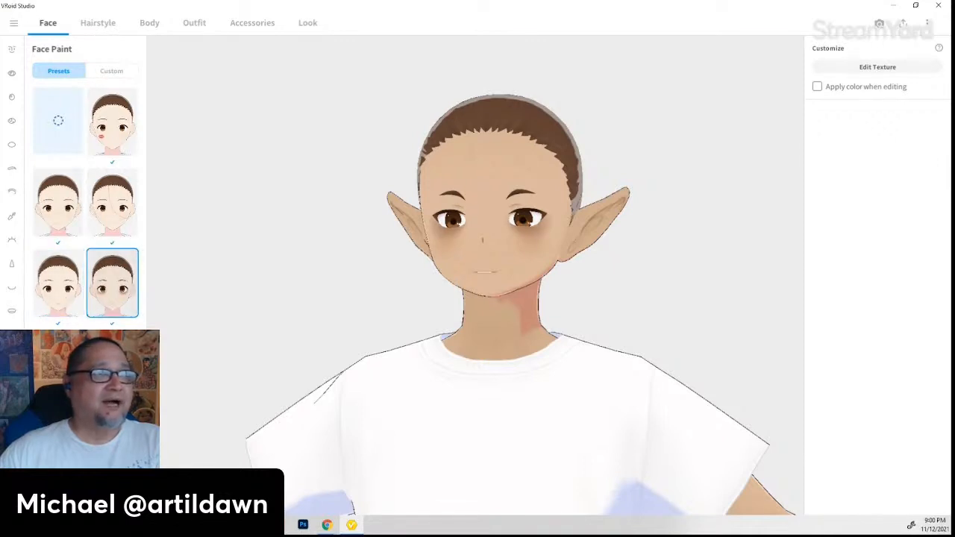
scroll(141, 433, "down", 1)
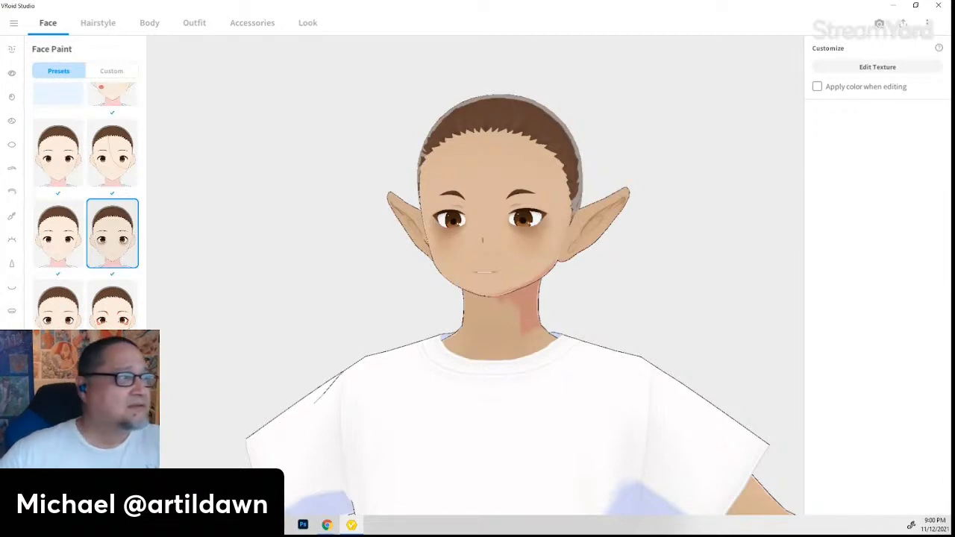
scroll(85, 205, "down", 2)
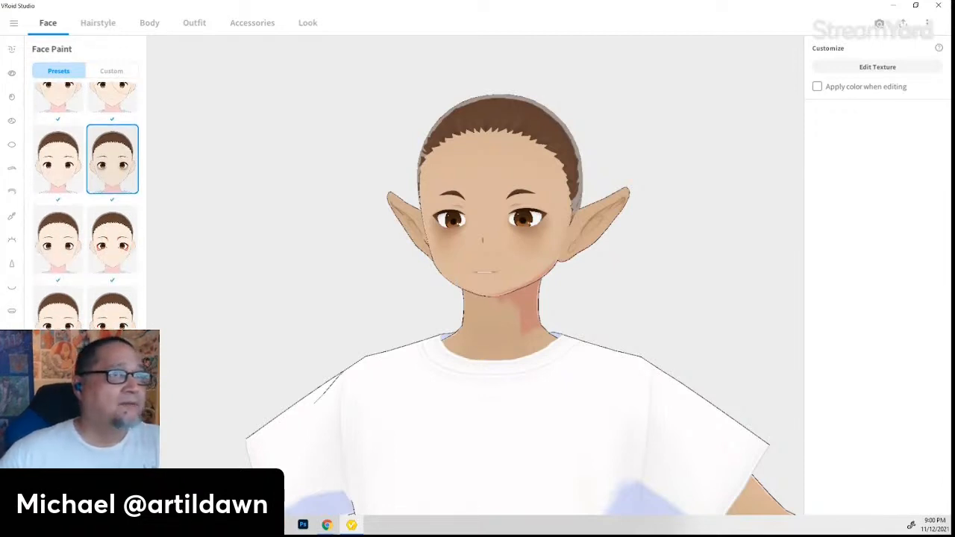
scroll(86, 205, "up", 1)
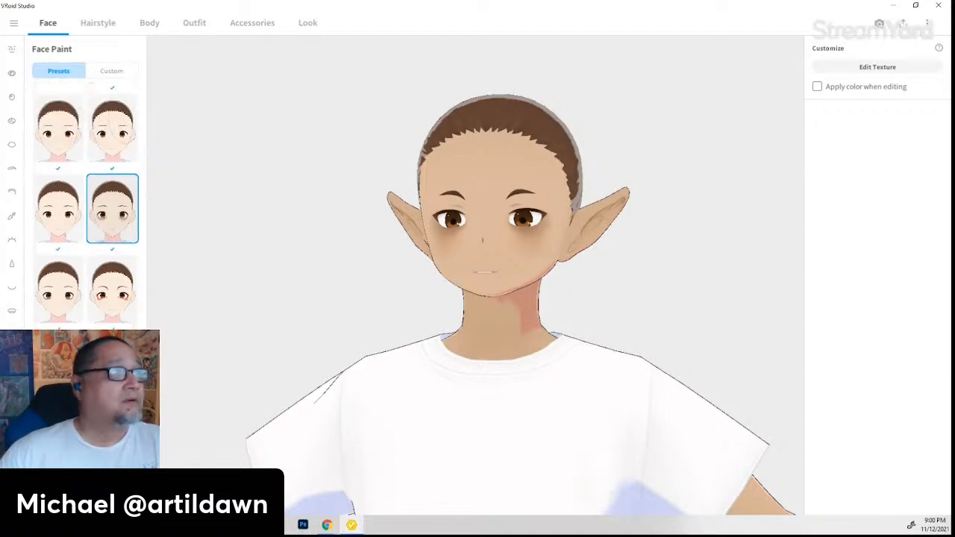
scroll(86, 205, "up", 1)
scroll(86, 205, "down", 2)
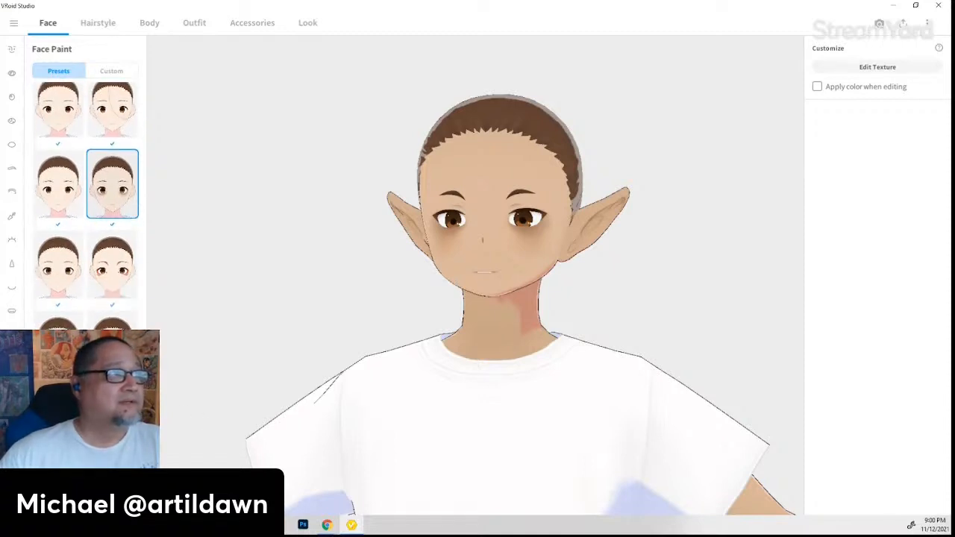
scroll(85, 205, "down", 2)
scroll(86, 205, "down", 2)
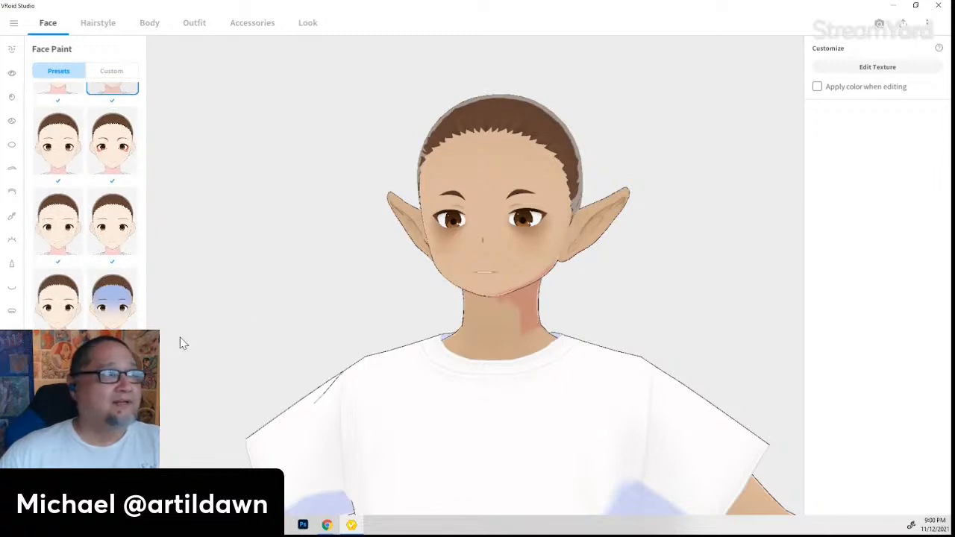
- Add a blank custom Face Paint item and open it in the Texture Editor
left_click(116, 74)
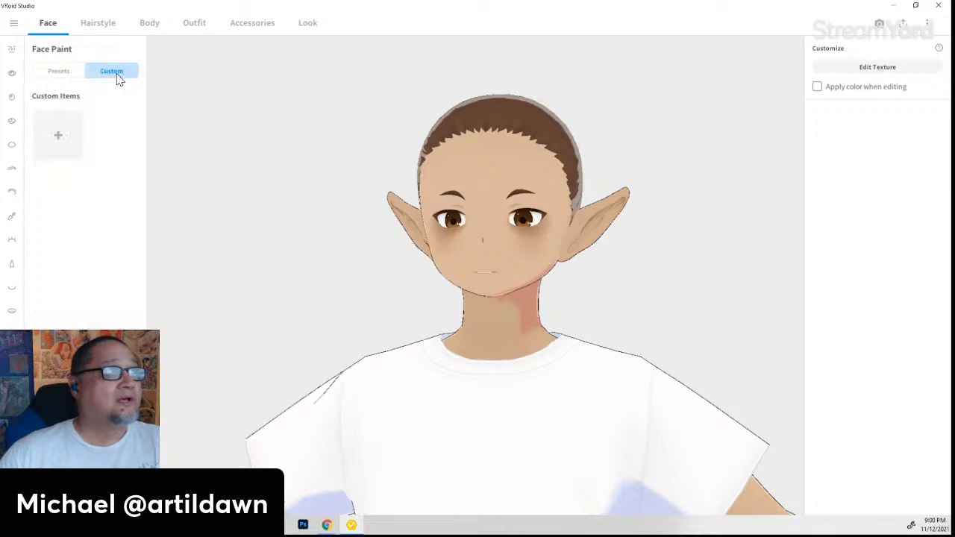
left_click(58, 142)
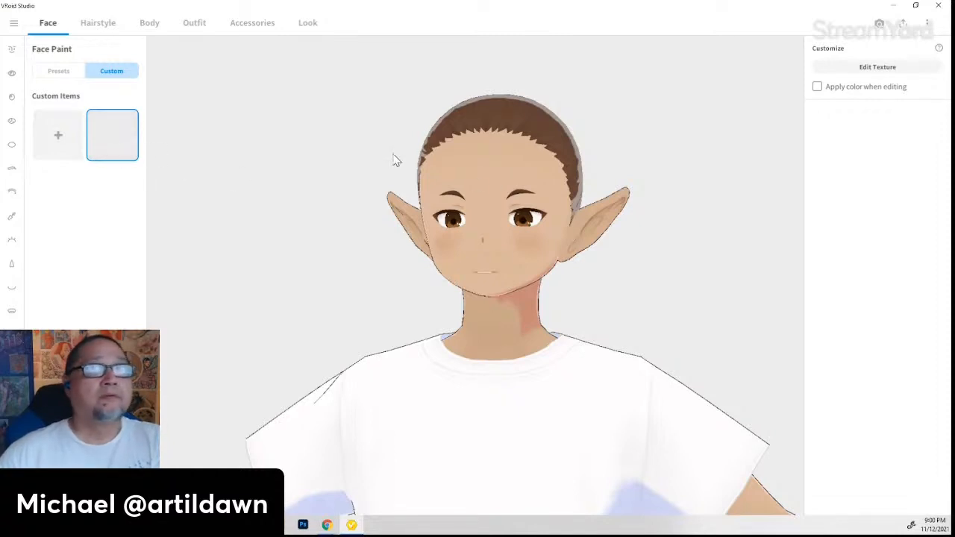
left_click(872, 69)
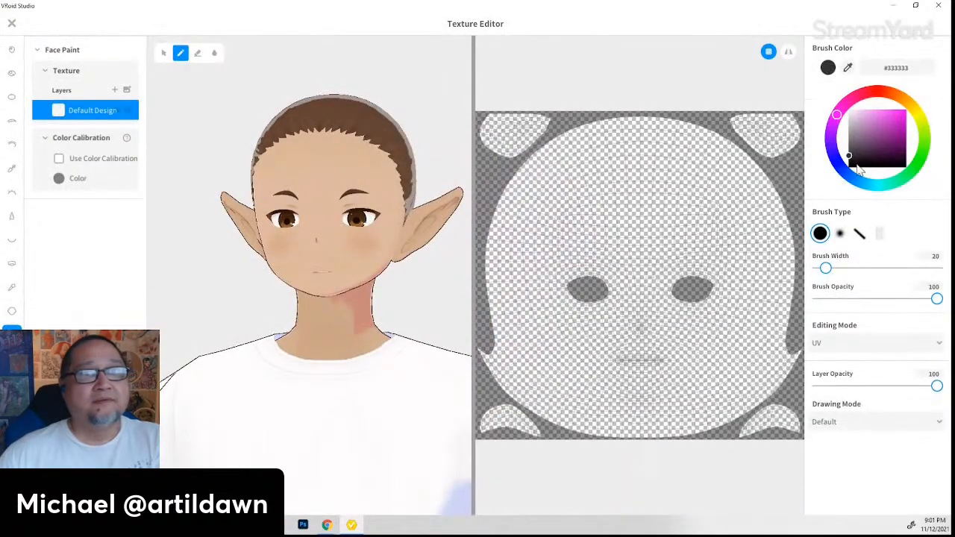
- With the thin line brush, paint a dark #333333 wavy stroke from forehead past the eye down the cheek
left_click(860, 234)
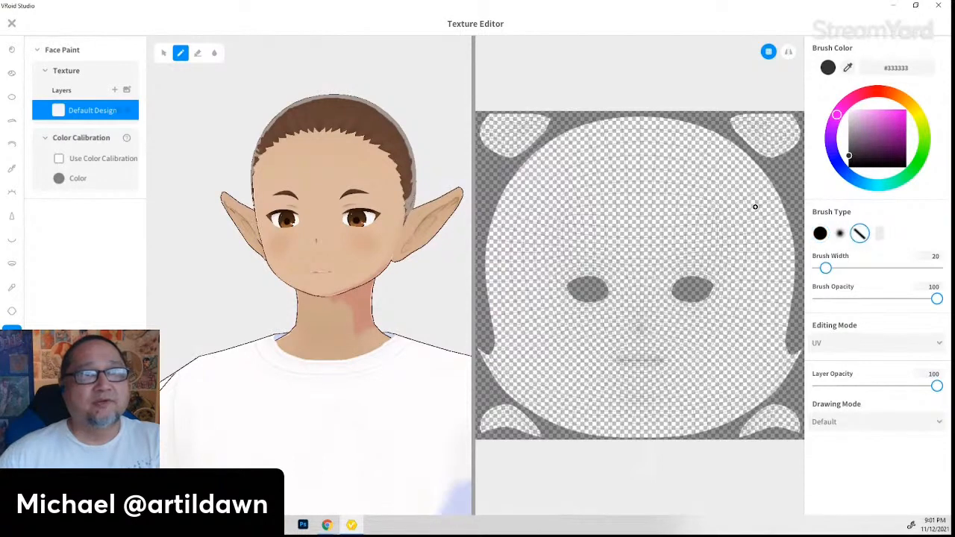
left_click_drag(750, 208, 718, 273)
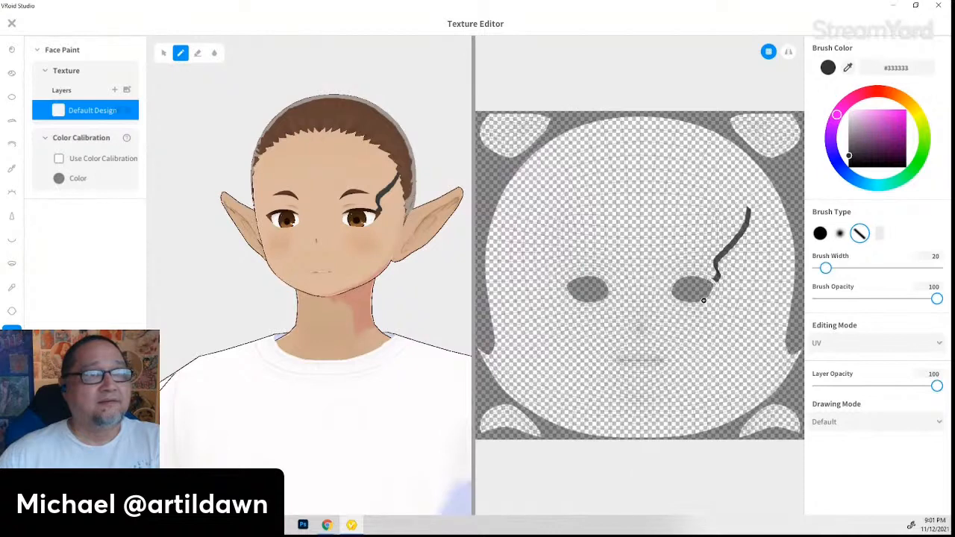
mouse_move(703, 300)
left_mouse_down()
mouse_move(725, 322)
mouse_move(731, 351)
mouse_move(717, 367)
mouse_move(709, 418)
left_mouse_up()
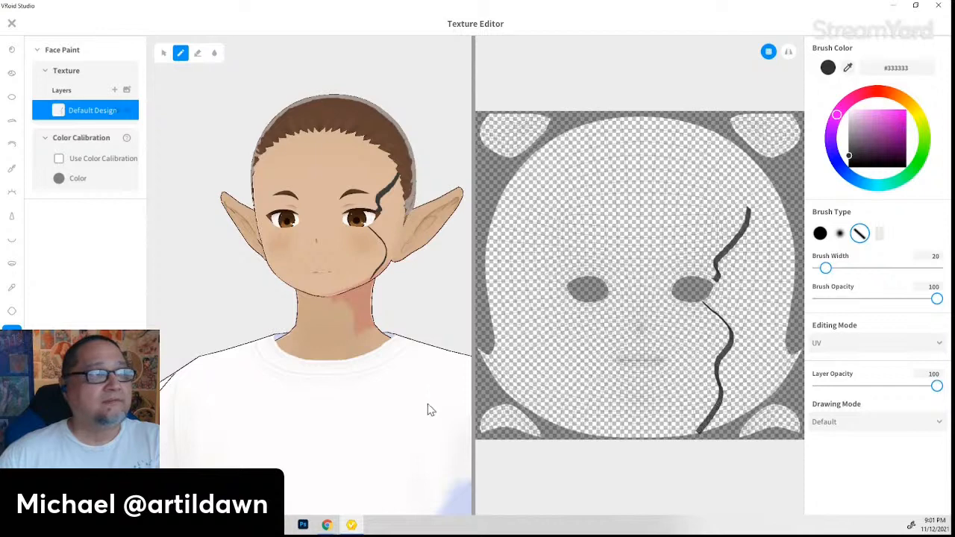
right_click_drag(431, 410, 395, 412)
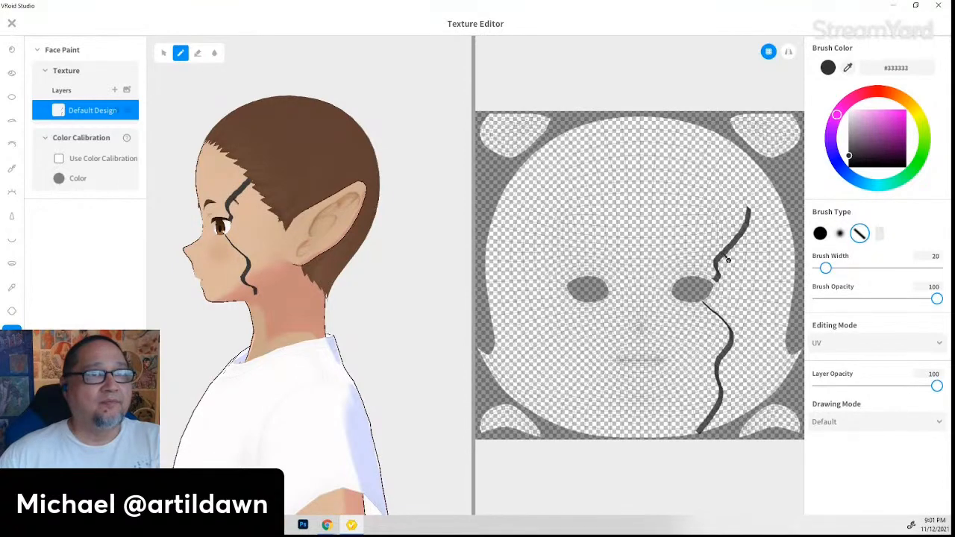
left_click_drag(734, 275, 715, 297)
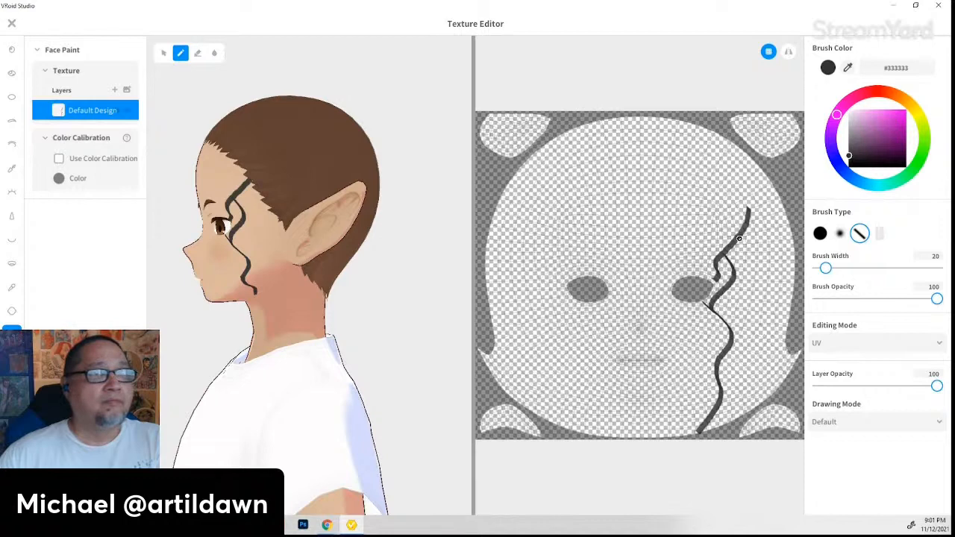
right_click_drag(302, 394, 328, 397)
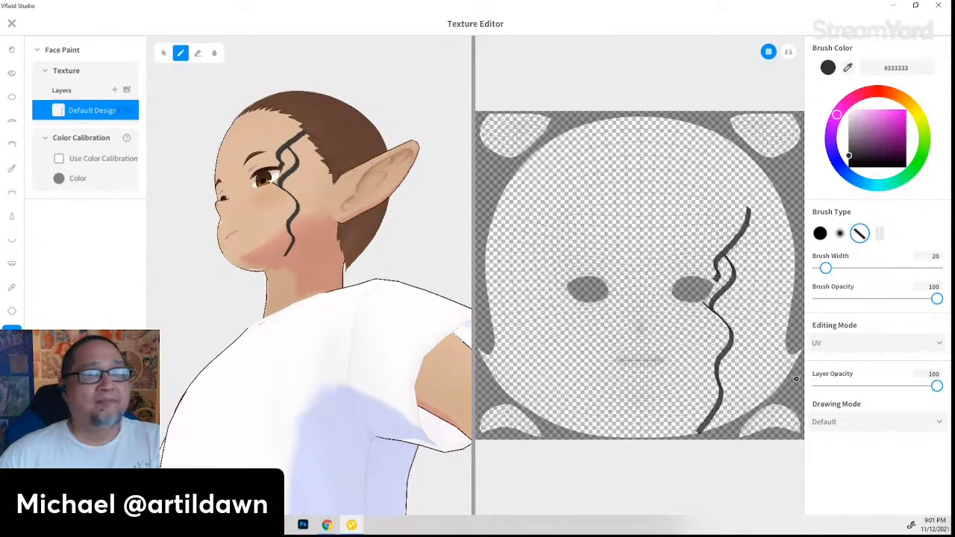
- Undo both painted strokes with Ctrl+Z, leaving the custom face paint texture blank
left_click(880, 237)
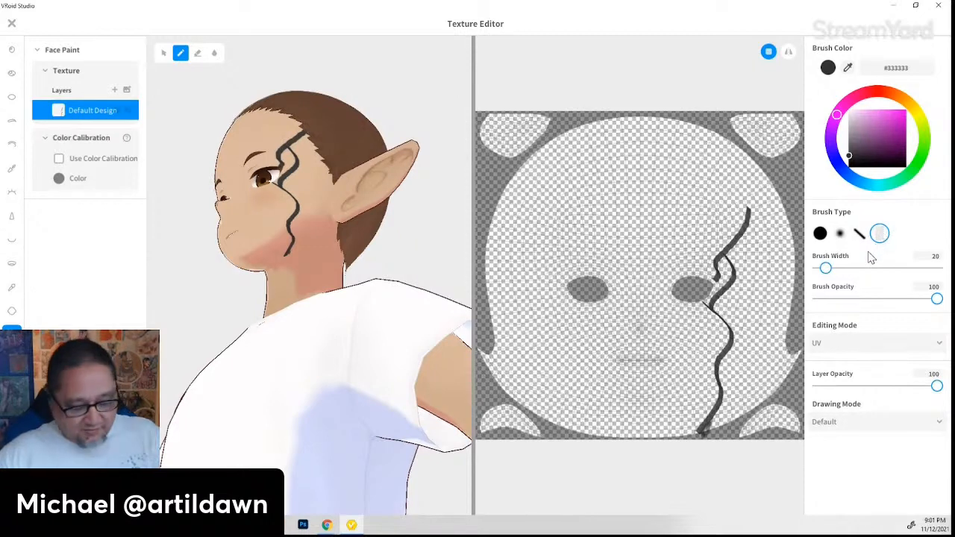
key("ctrl+z")
key("ctrl+z")
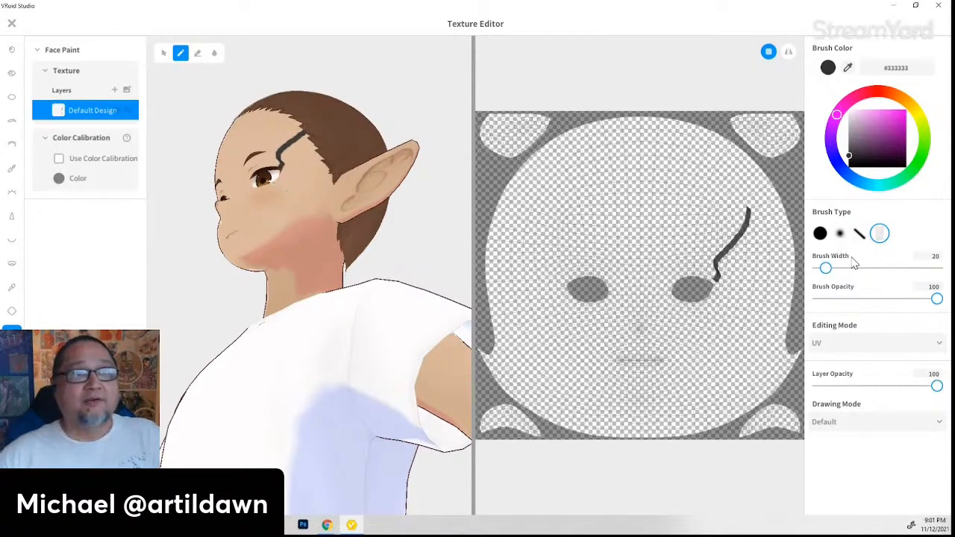
key("ctrl+z")
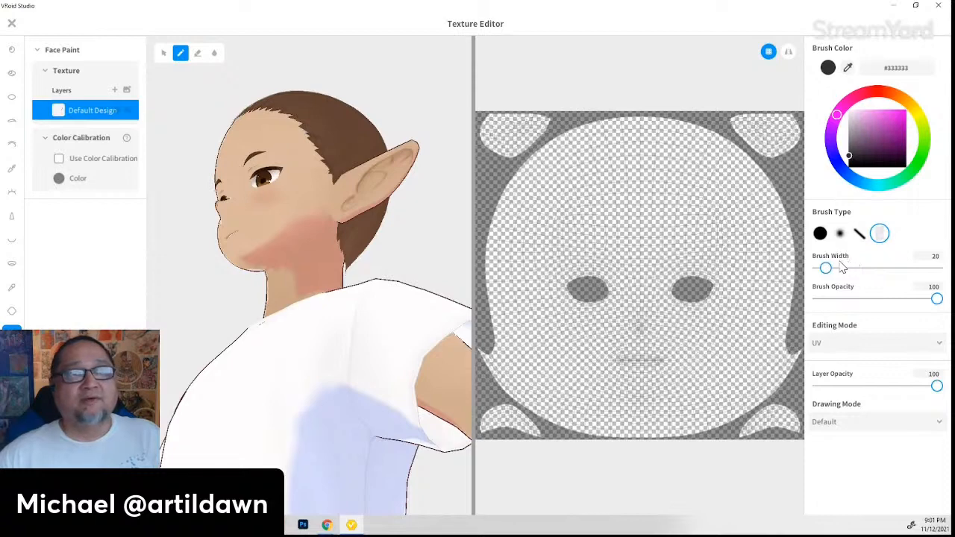
right_click_drag(356, 374, 381, 383)
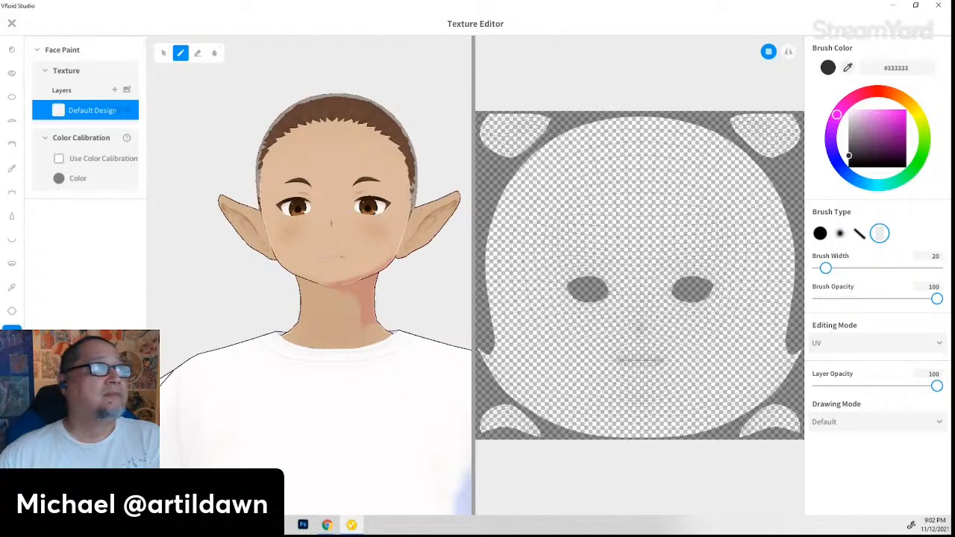
left_click(12, 312)
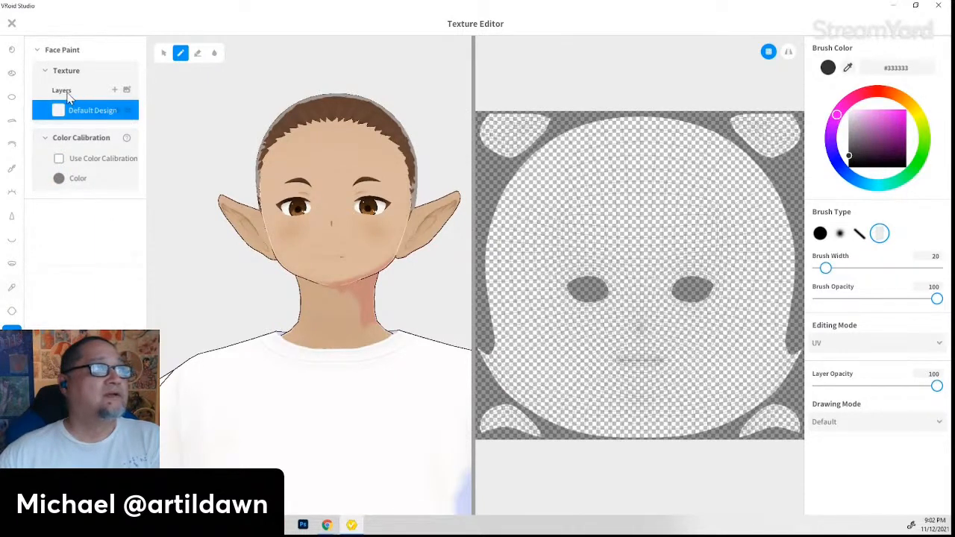
left_click(49, 74)
left_click(48, 77)
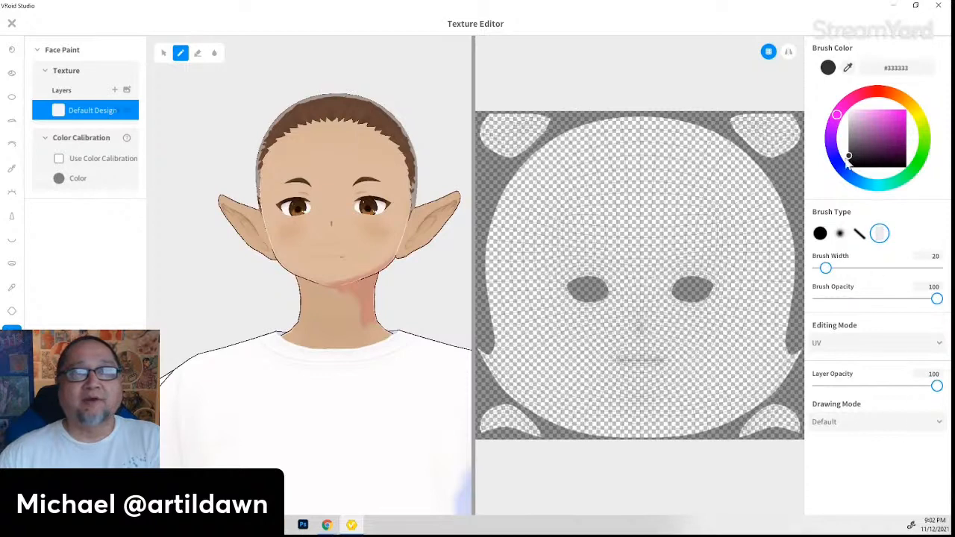
left_click(769, 52)
left_click(770, 53)
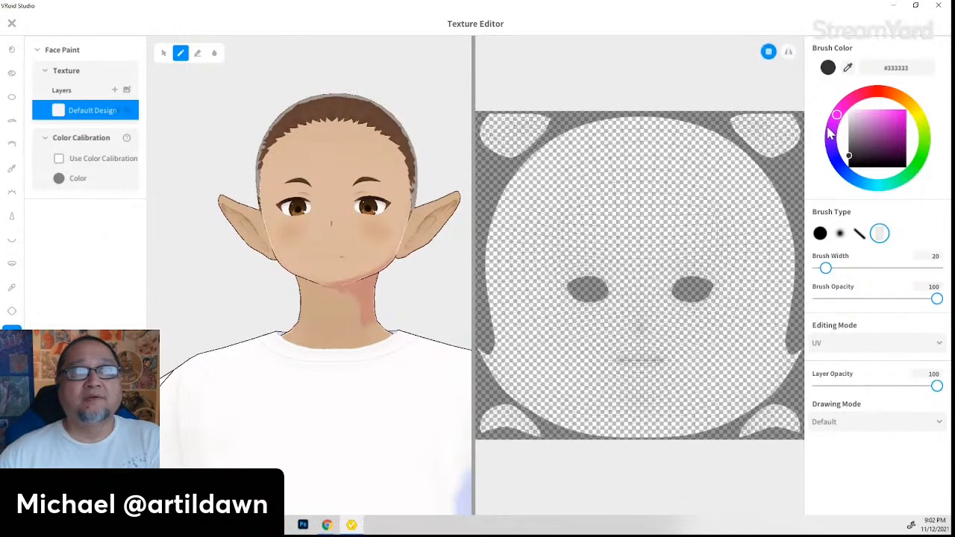
left_click(940, 346)
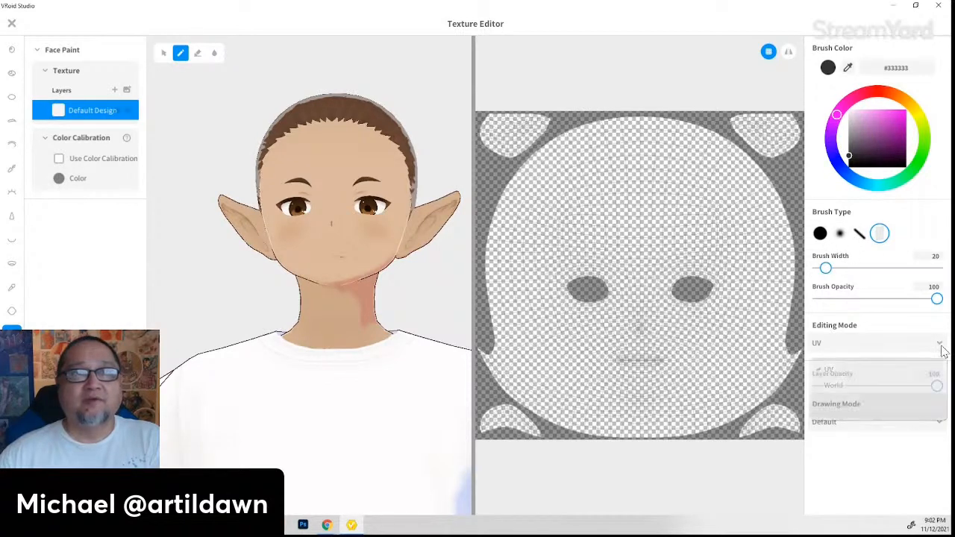
left_click(922, 386)
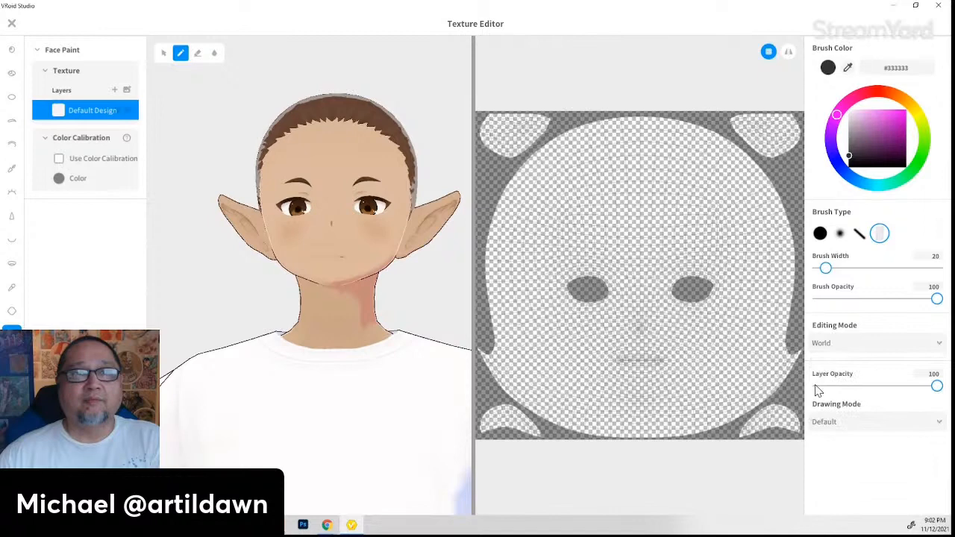
left_click(864, 346)
left_click(875, 367)
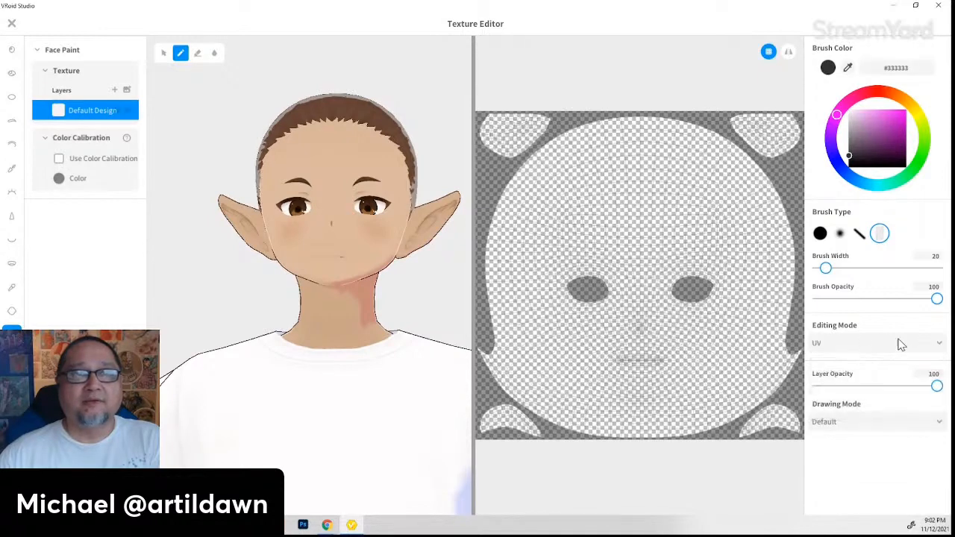
left_click(939, 422)
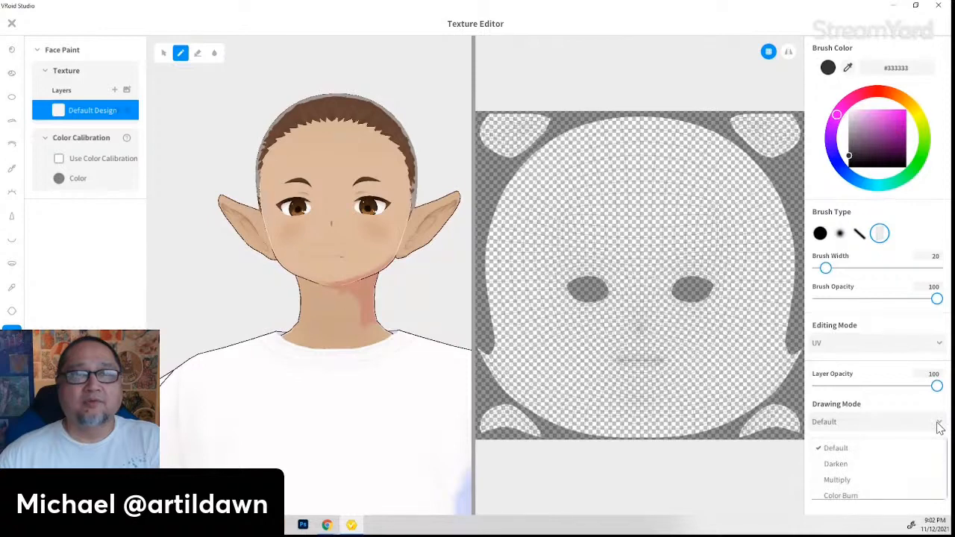
left_click(939, 424)
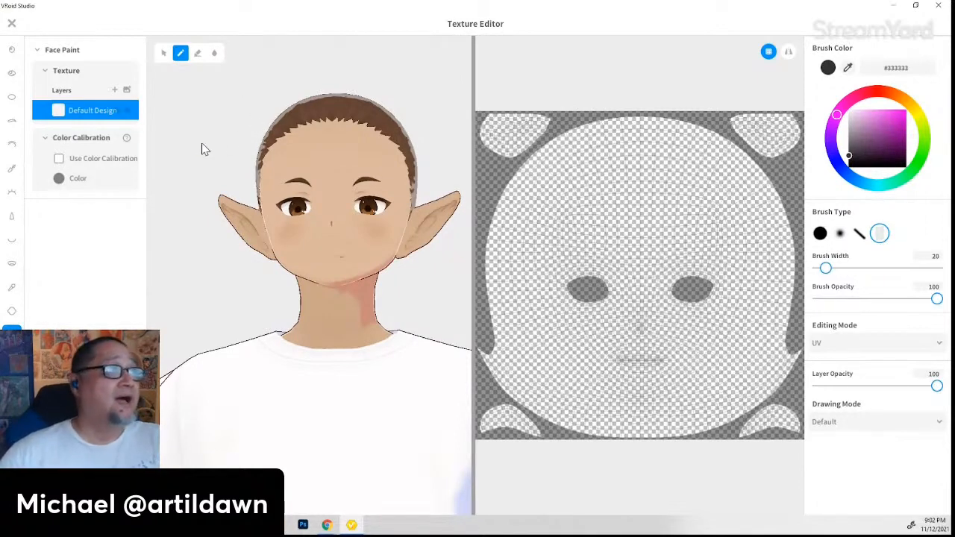
left_click(127, 90)
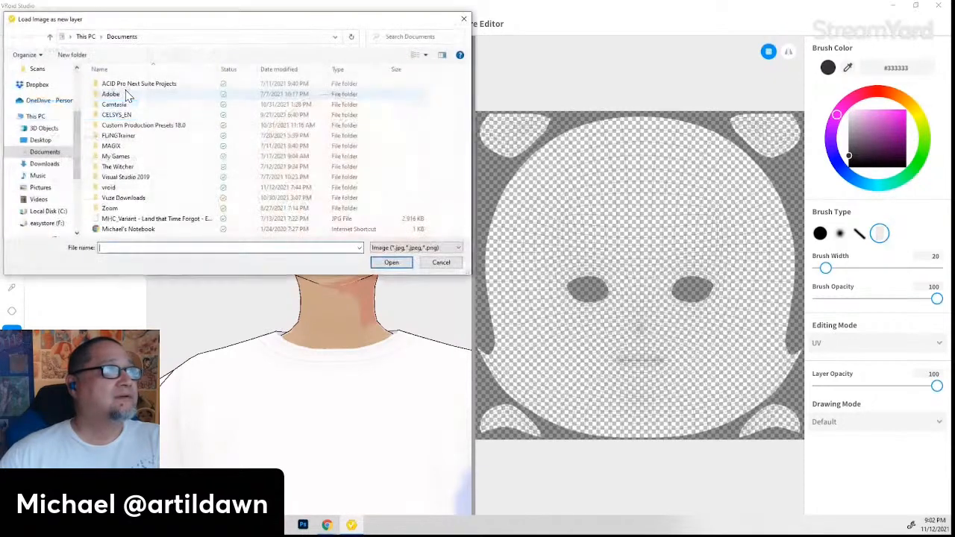
left_click(442, 262)
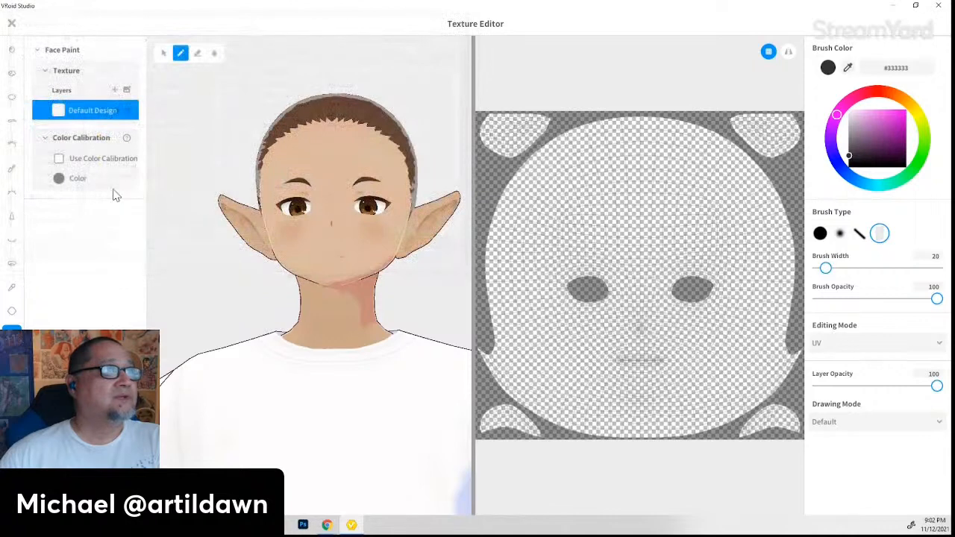
- Close the Texture Editor without saving the face paint and open the Expression Editor
left_click(12, 25)
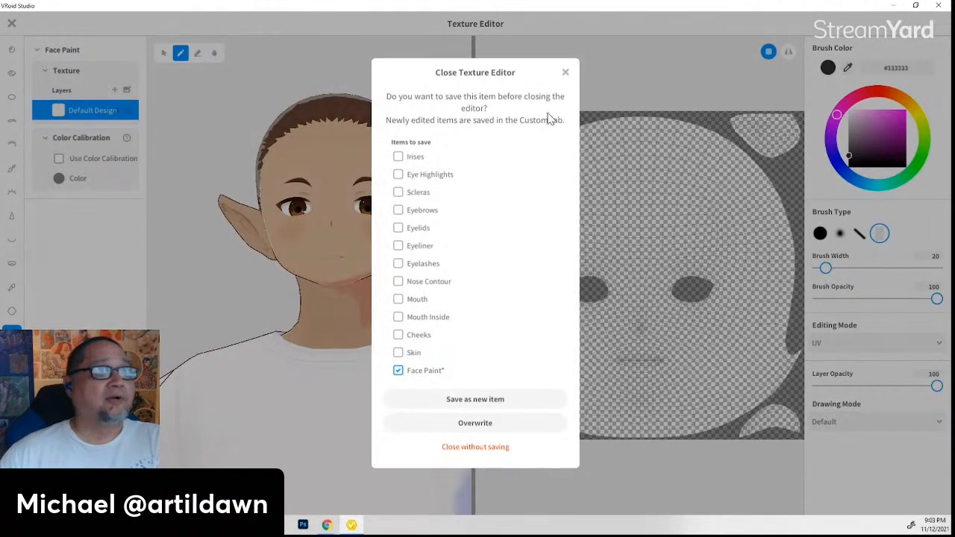
left_click(492, 449)
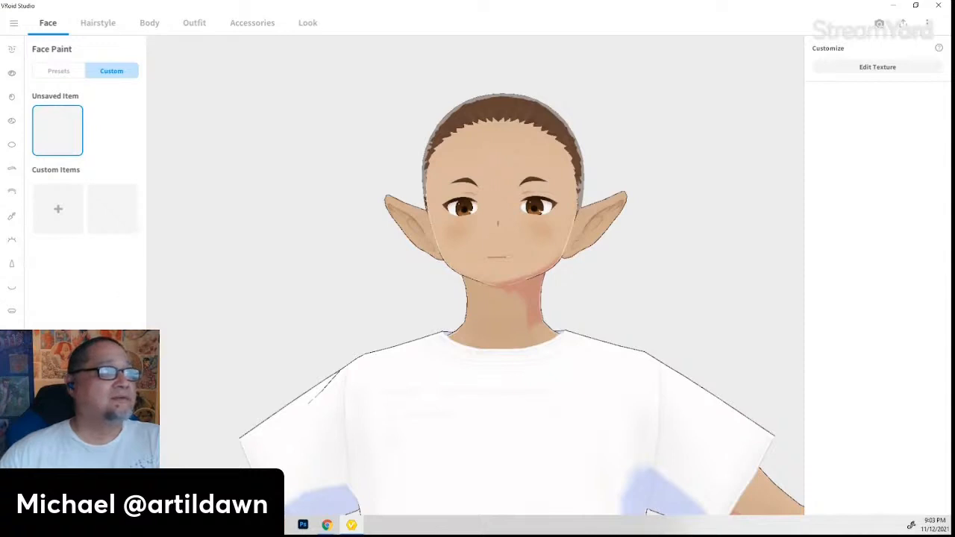
left_click(11, 478)
- In Mouth (Masc), set Smiling to 53.744 and Happy to 37.885, with Angry back at 0
right_click_drag(605, 407, 589, 414)
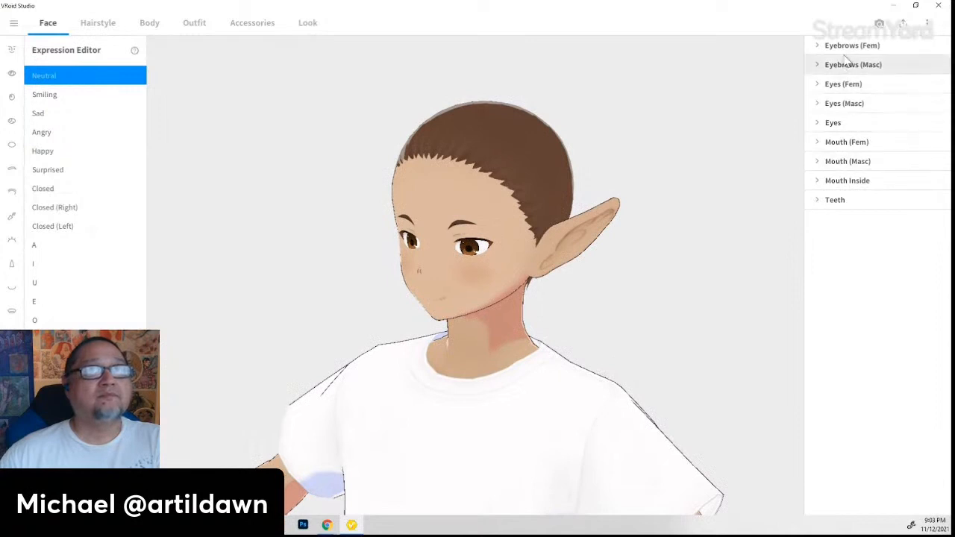
right_click_drag(597, 187, 571, 306)
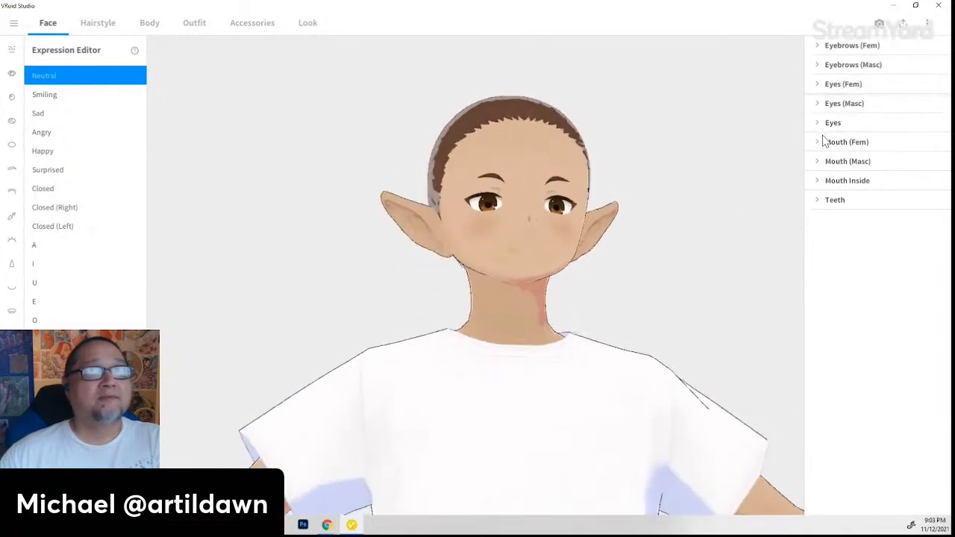
left_click(822, 161)
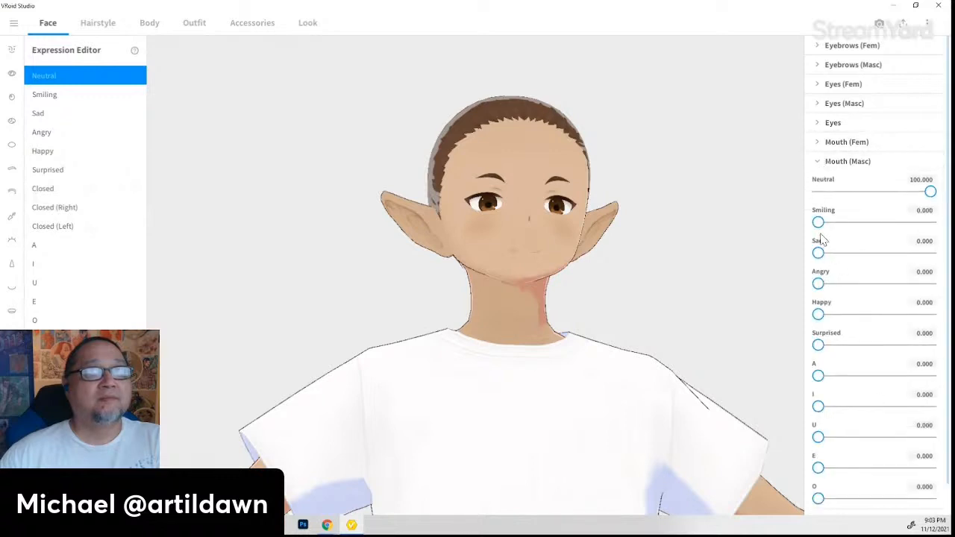
left_click_drag(819, 222, 878, 222)
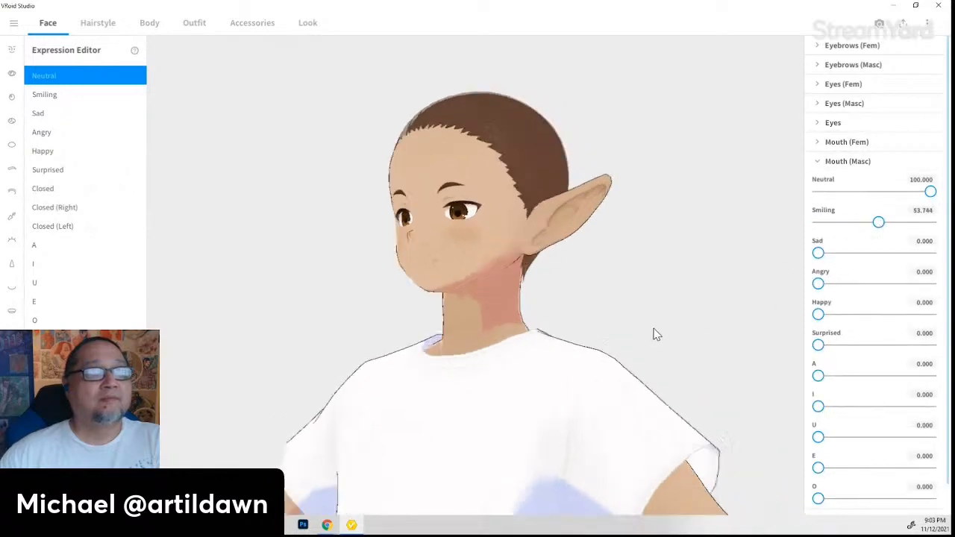
left_click_drag(821, 284, 889, 284)
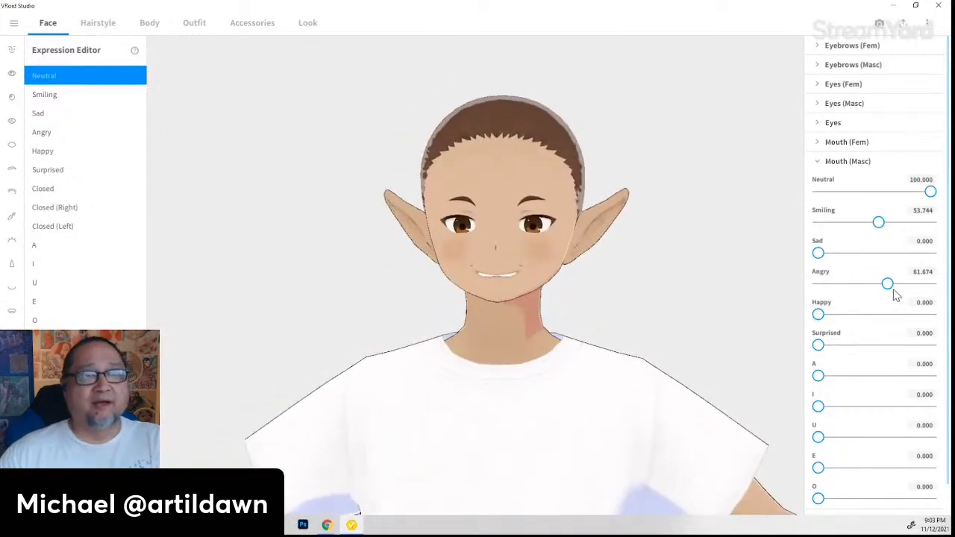
left_click_drag(888, 287, 905, 319)
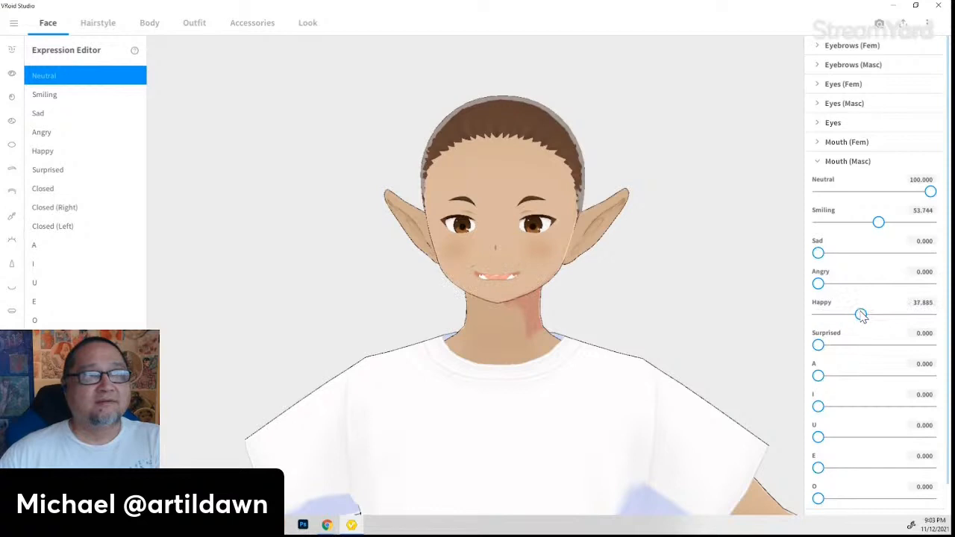
right_click_drag(739, 345, 681, 370)
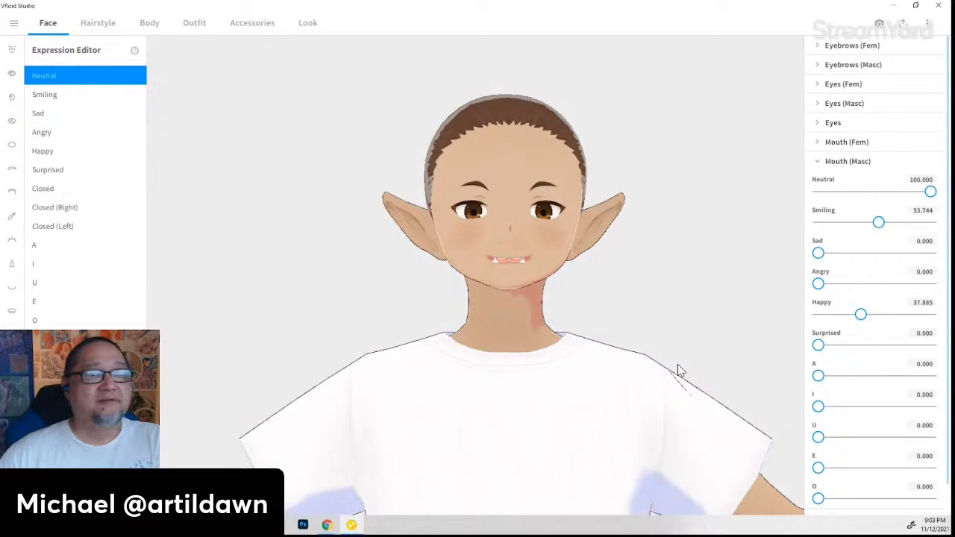
- In the Face > Mouth parameters, set Shark Teeth to 59.471 for pointed teeth
left_click(11, 311)
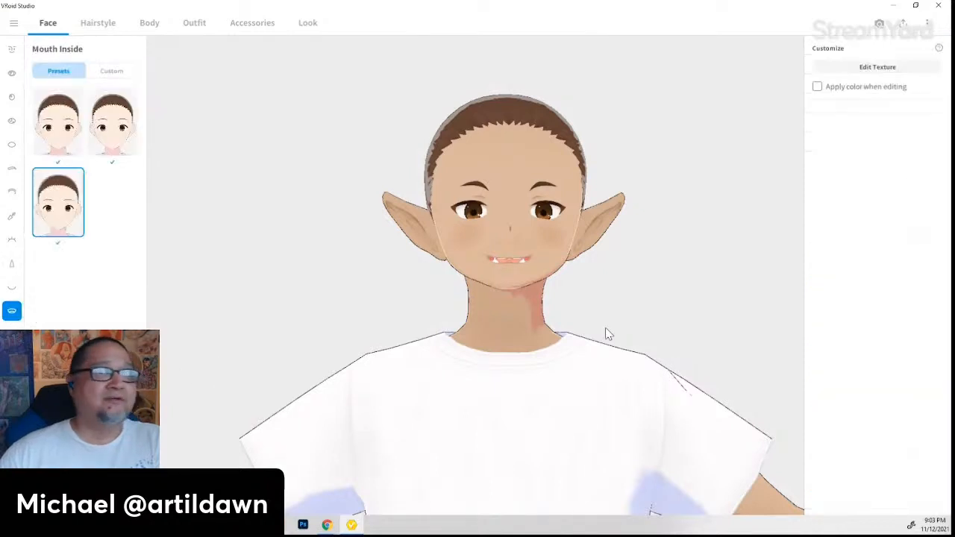
left_click(12, 289)
scroll(869, 403, "down", 3)
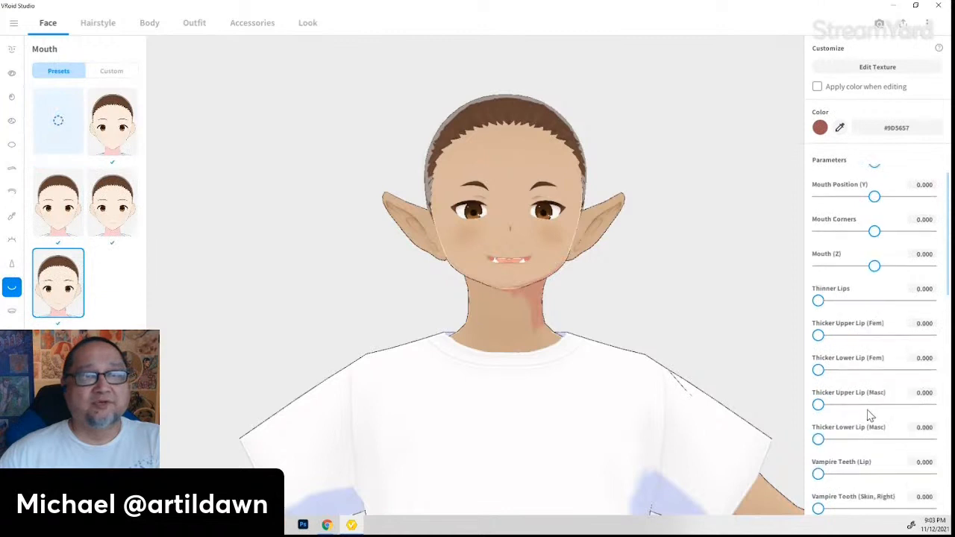
scroll(878, 424, "down", 5)
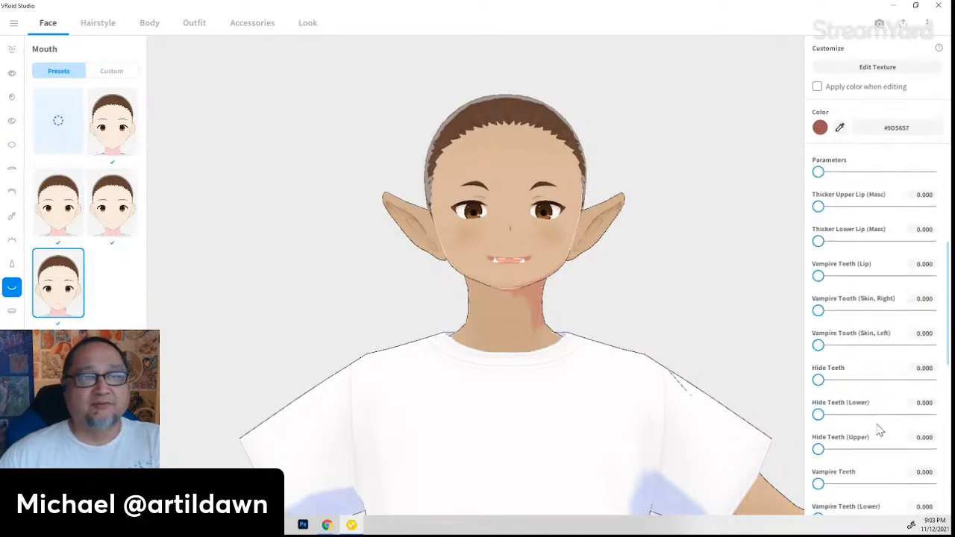
scroll(879, 428, "down", 2)
left_click_drag(819, 441, 882, 452)
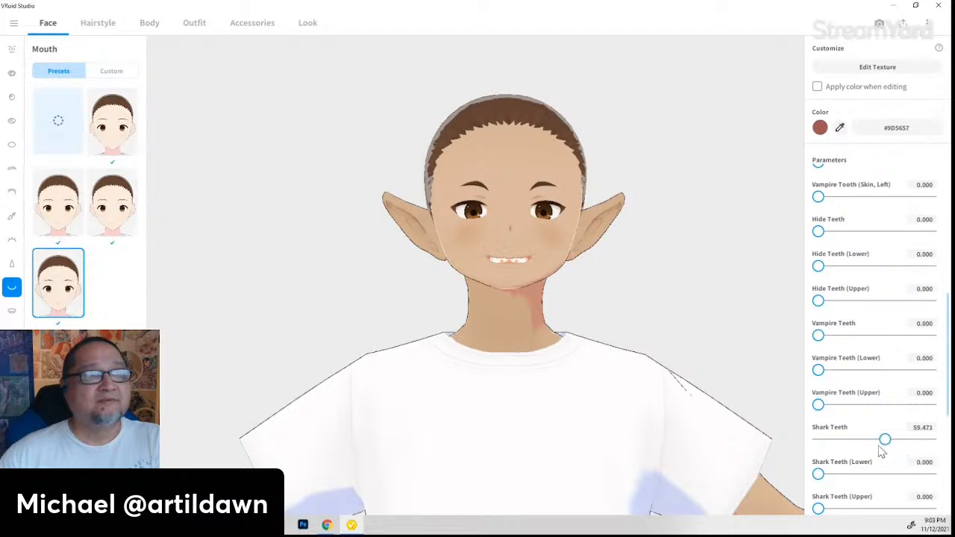
scroll(536, 308, "up", 5)
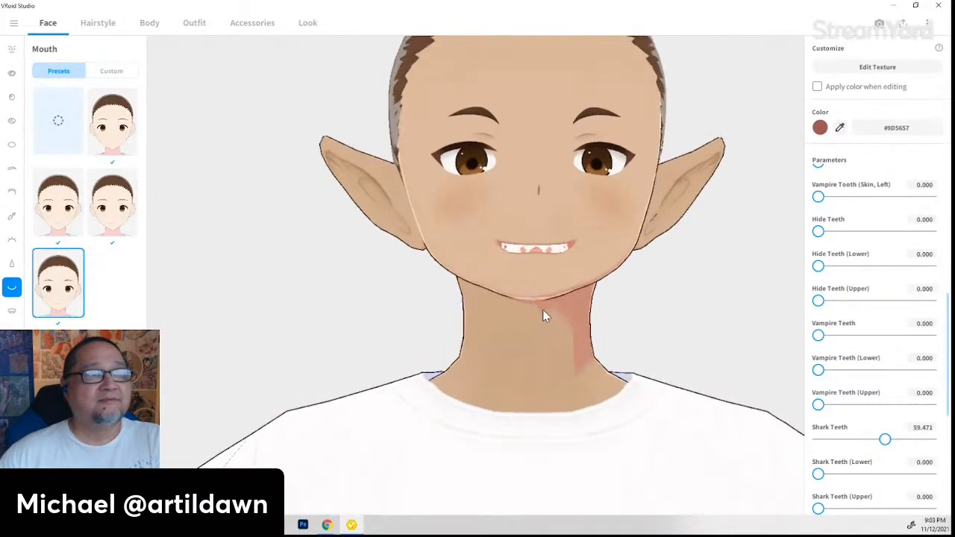
right_click_drag(543, 310, 594, 356)
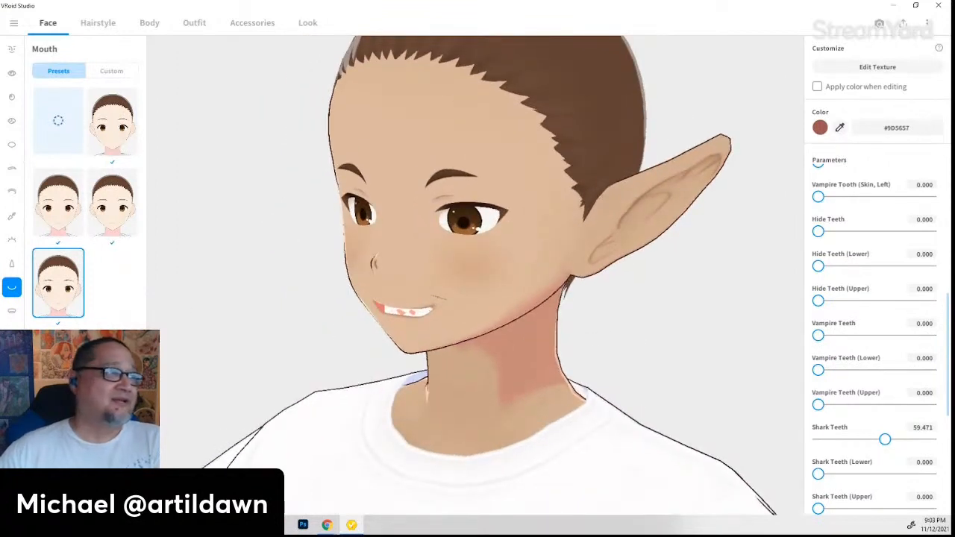
left_click(12, 431)
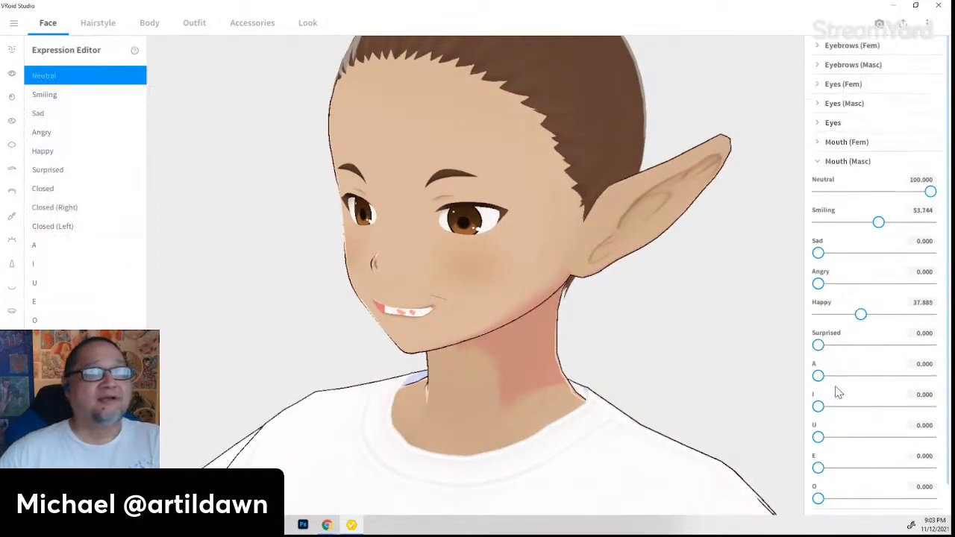
- Inspect the face from several angles and lower the Mouth (Masc) Happy value to 18.943
scroll(883, 378, "down", 1)
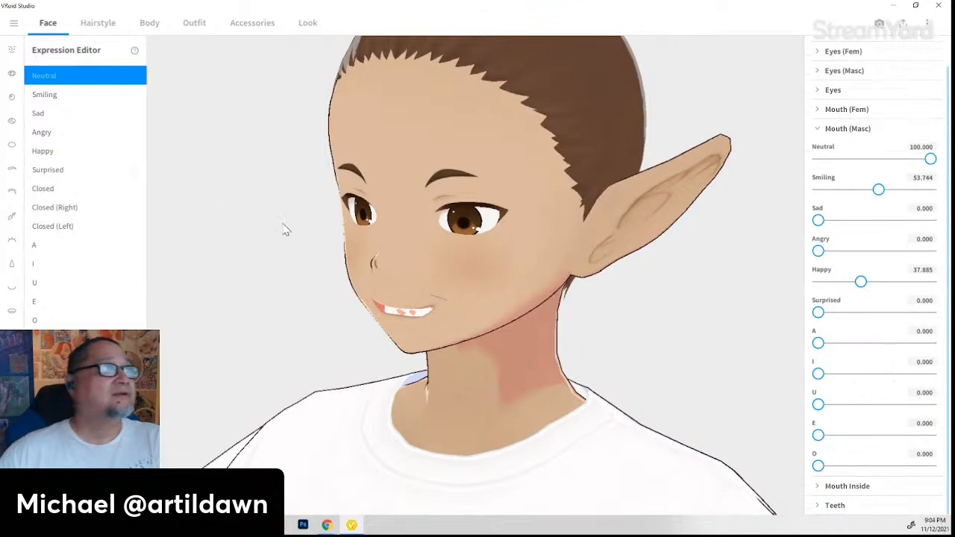
left_click_drag(688, 358, 491, 344)
mouse_move(490, 337)
right_mouse_down()
mouse_move(503, 340)
mouse_move(487, 337)
right_mouse_up()
scroll(510, 283, "up", 5)
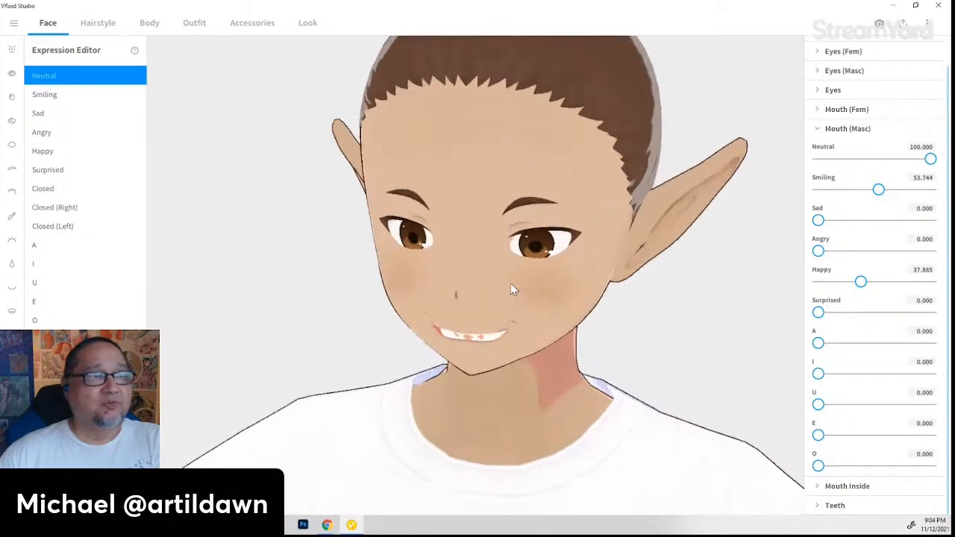
right_click_drag(508, 306, 468, 295)
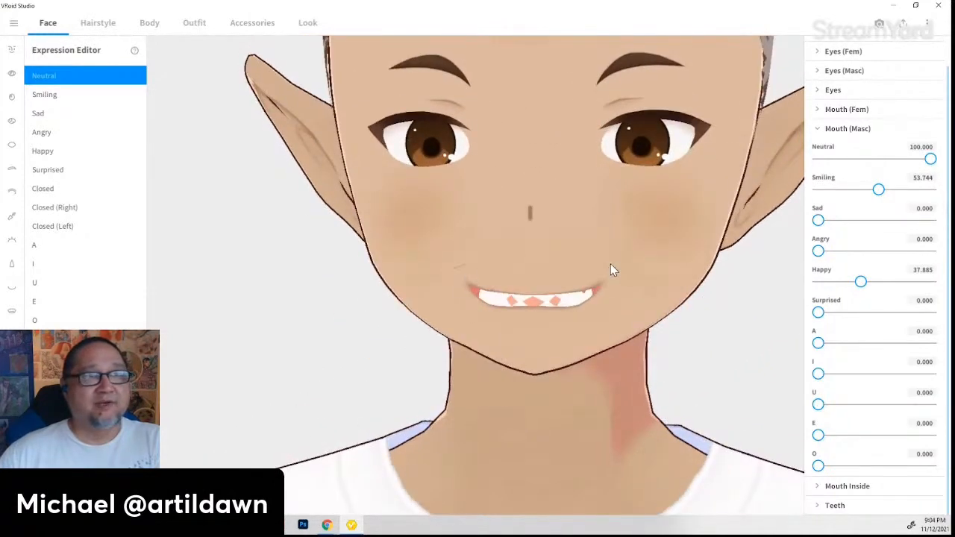
right_click_drag(661, 316, 644, 336)
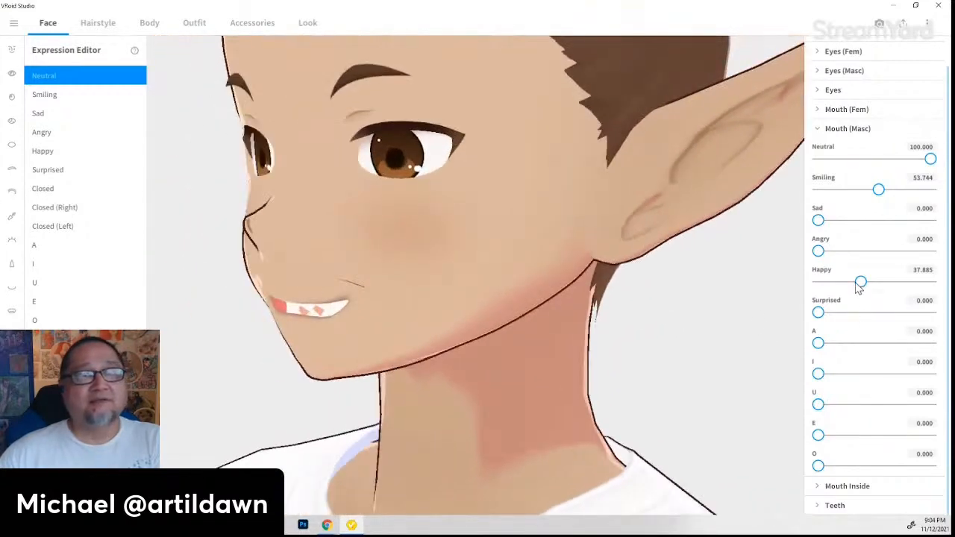
left_click_drag(860, 284, 840, 284)
mouse_move(455, 400)
right_mouse_down()
mouse_move(482, 400)
mouse_move(465, 397)
right_mouse_up()
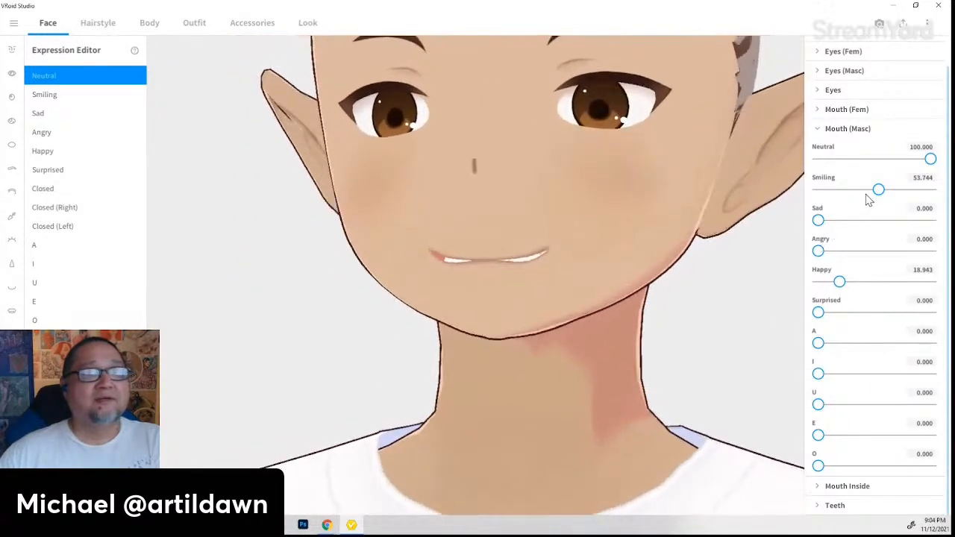
- Set Smiling to 0 and Happy to 52.423 for a toothy shark grin
left_click_drag(881, 190, 805, 195)
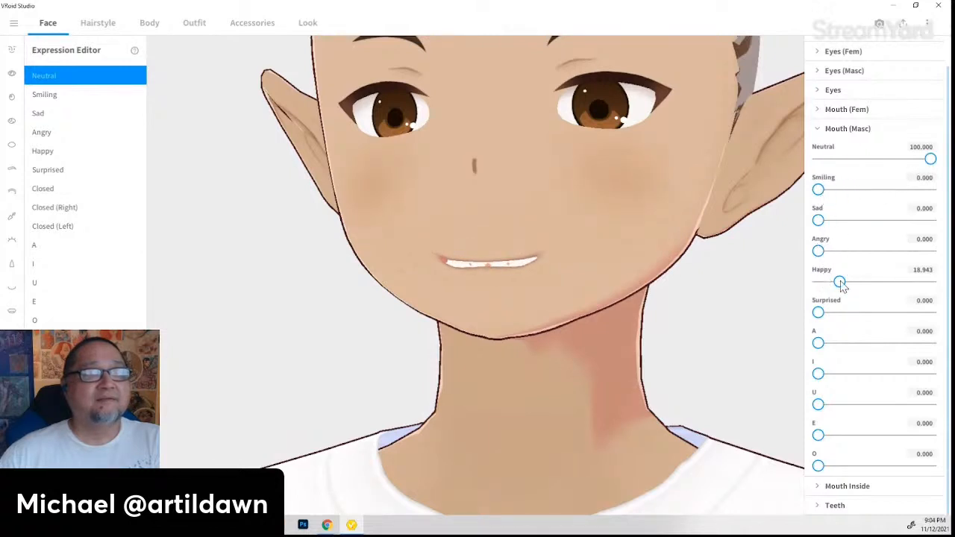
left_click_drag(840, 284, 877, 290)
right_click_drag(721, 351, 661, 385)
right_click_drag(399, 279, 473, 405)
scroll(468, 293, "down", 2)
mouse_move(646, 356)
right_mouse_down()
mouse_move(640, 378)
mouse_move(619, 374)
mouse_move(632, 375)
mouse_move(600, 345)
right_mouse_up()
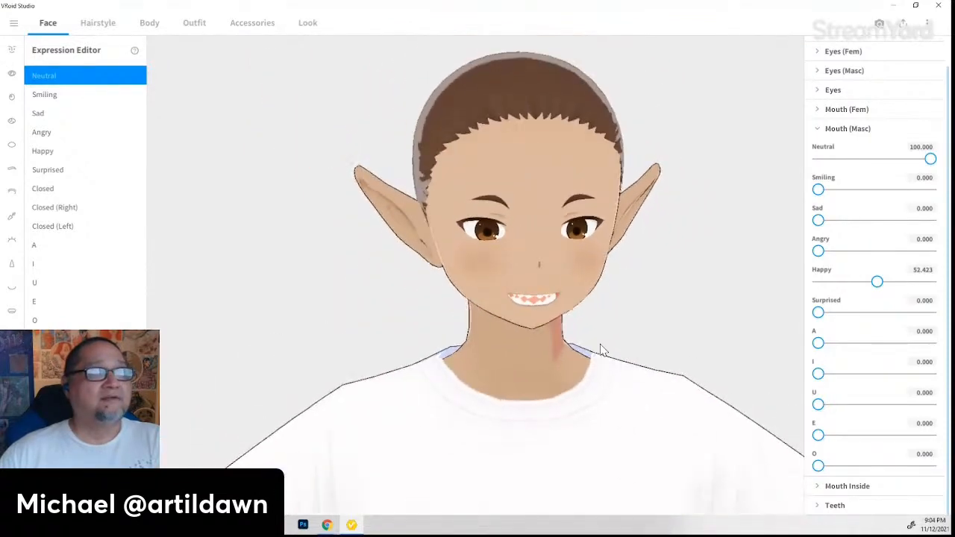
mouse_move(584, 424)
right_mouse_down()
mouse_move(591, 401)
mouse_move(587, 426)
right_mouse_up()
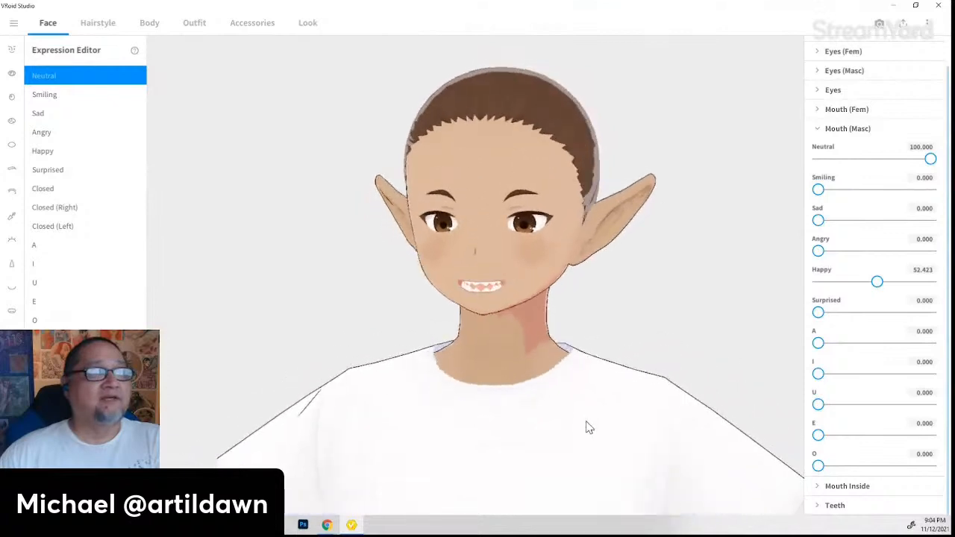
- In the Hairstyle tab, step through the hair parts to Base Hair and add a new custom Base Hair item
left_click(97, 23)
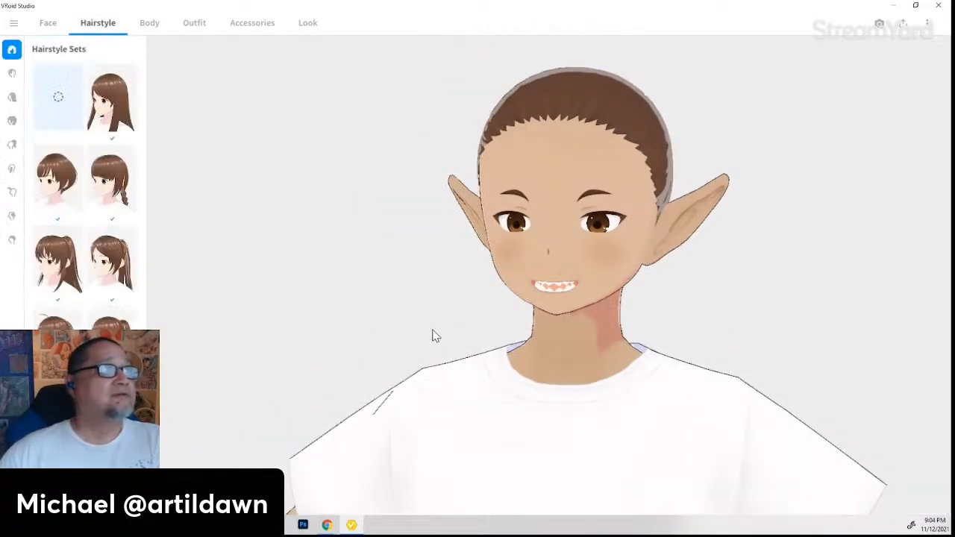
left_click(12, 74)
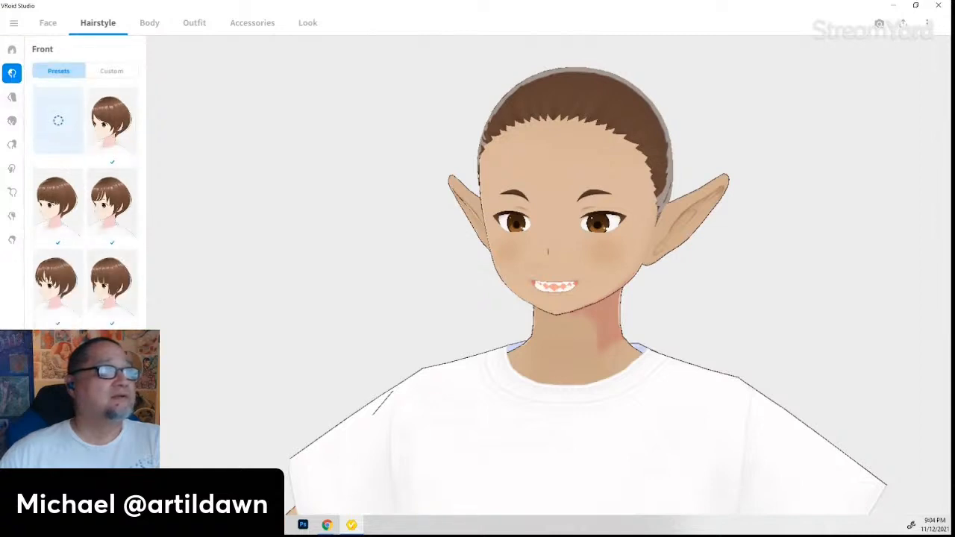
left_click(13, 98)
left_click(13, 124)
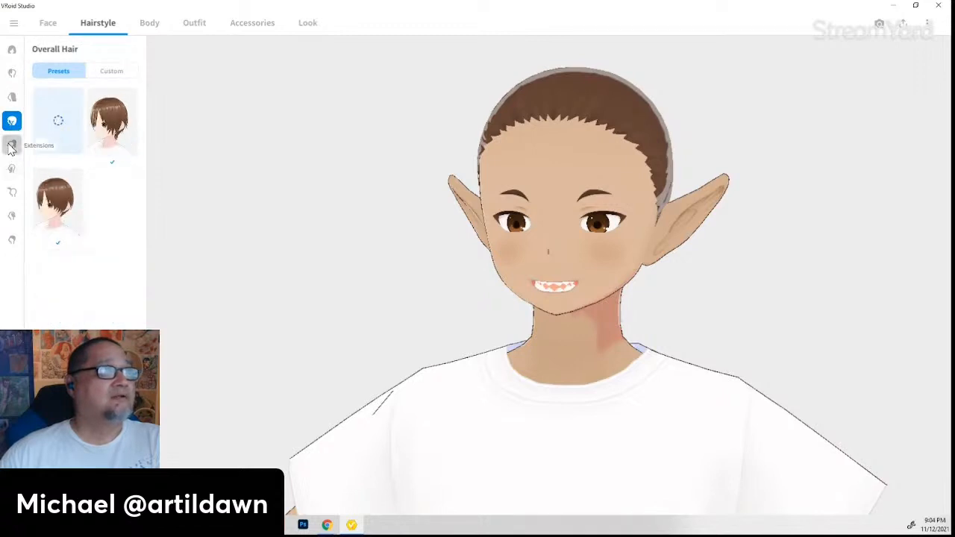
left_click(11, 146)
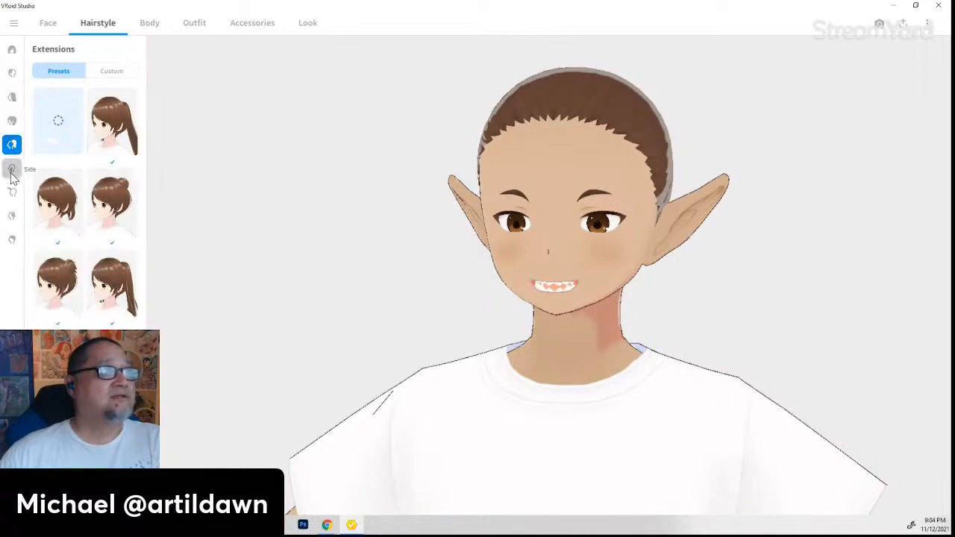
left_click(12, 168)
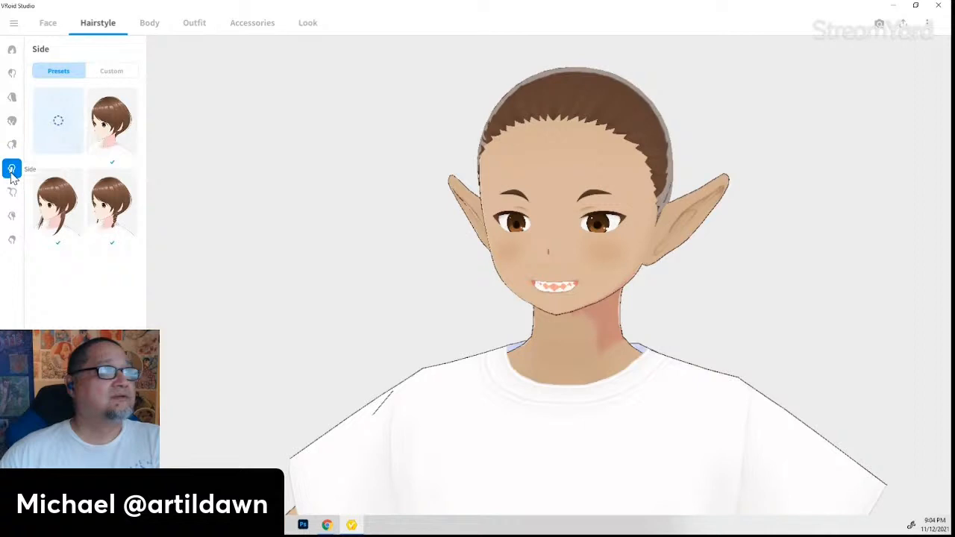
left_click(12, 241)
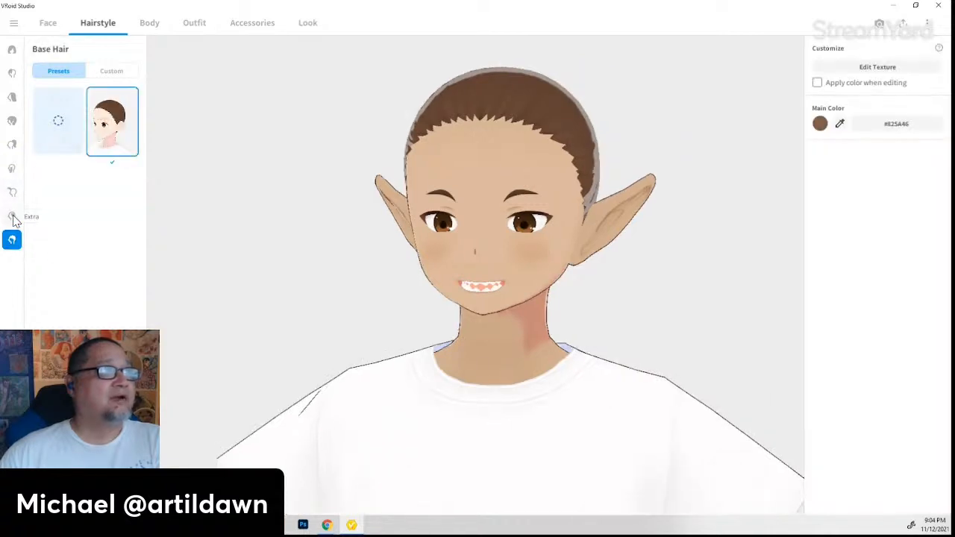
left_click_drag(549, 272, 319, 270)
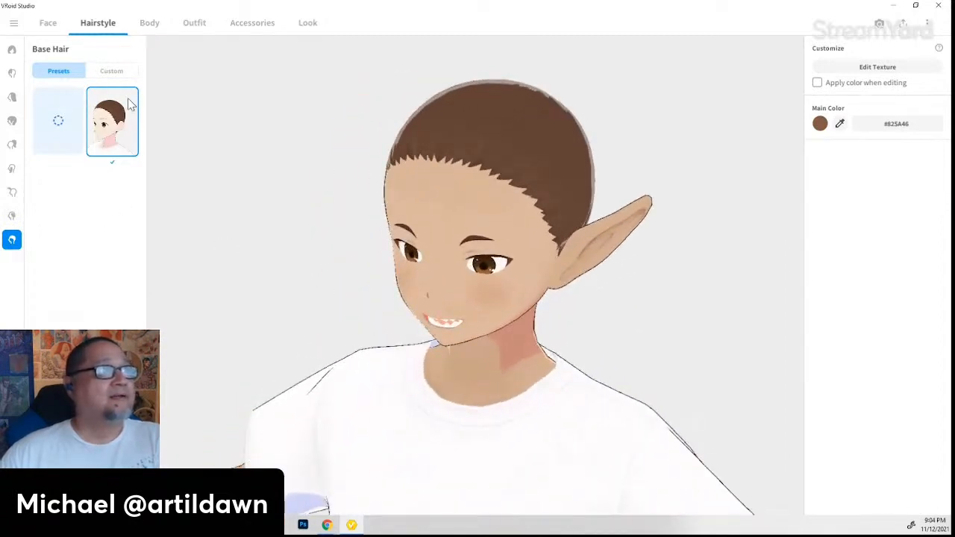
left_click(112, 72)
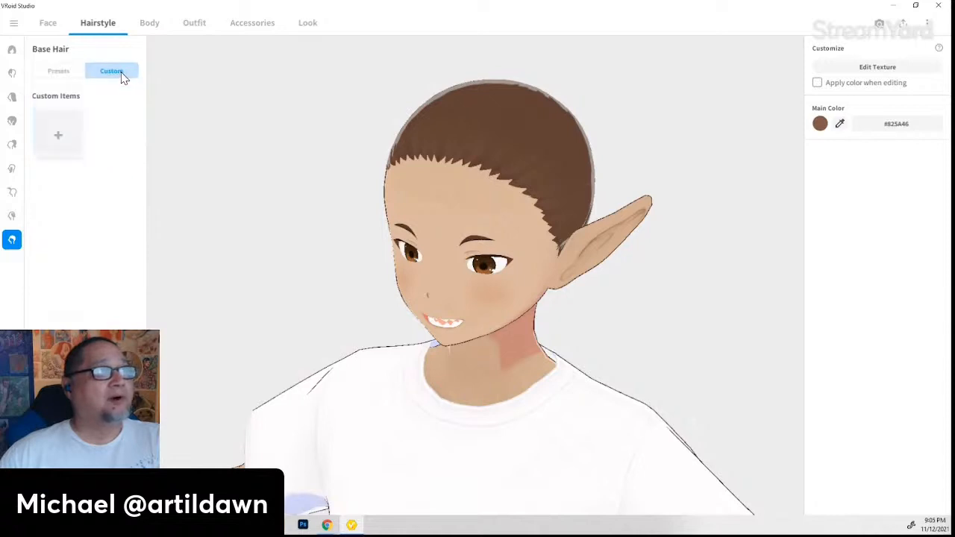
left_click(74, 144)
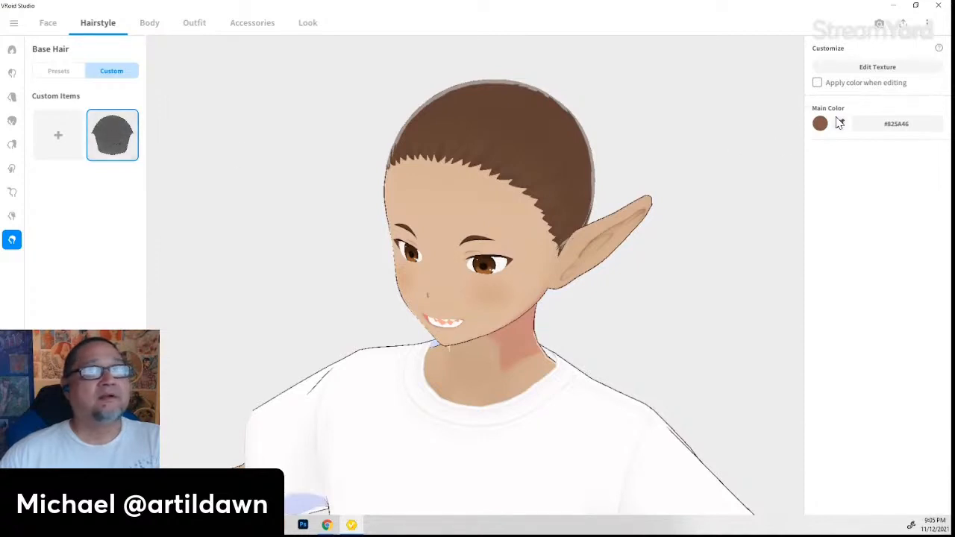
- Close the base hair Texture Editor without saving and reapply the saved custom Base Hair item
left_click(865, 67)
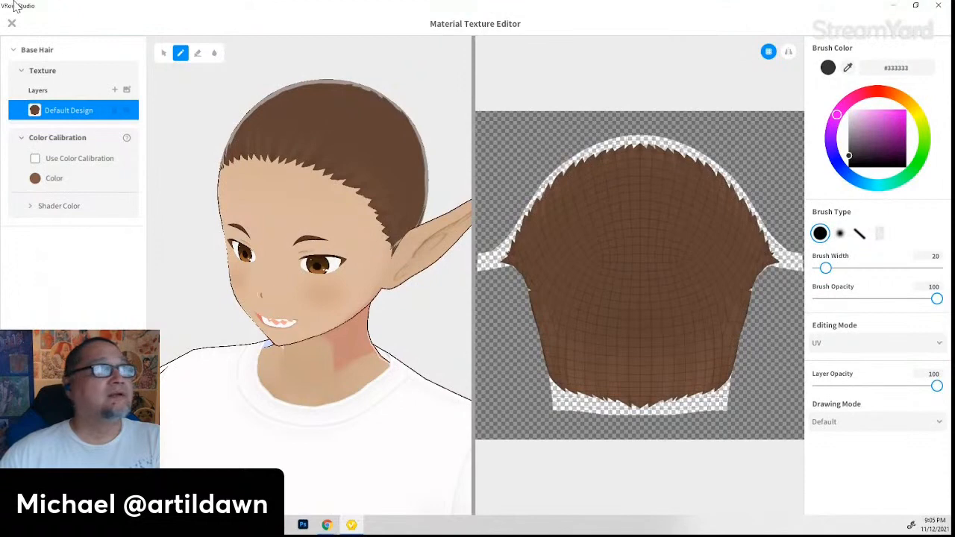
left_click(12, 25)
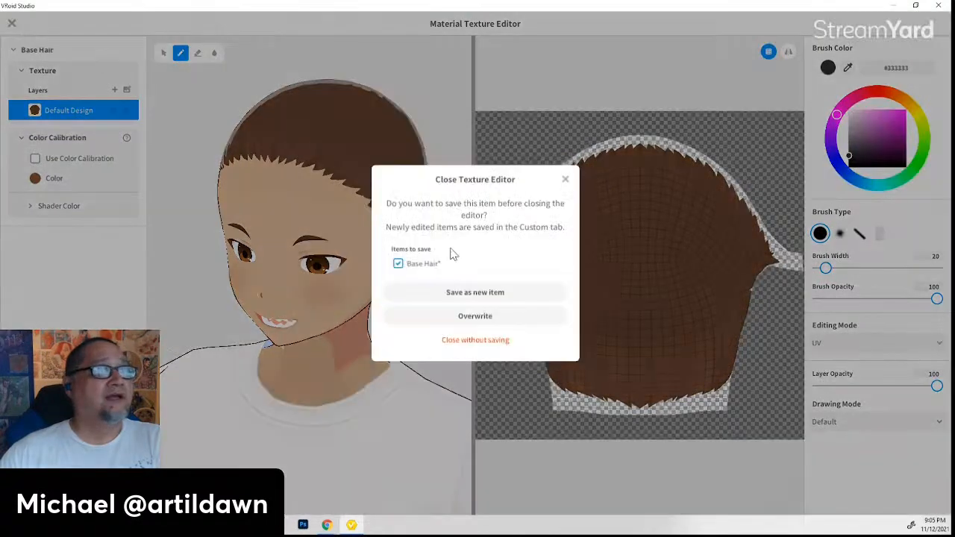
left_click(475, 340)
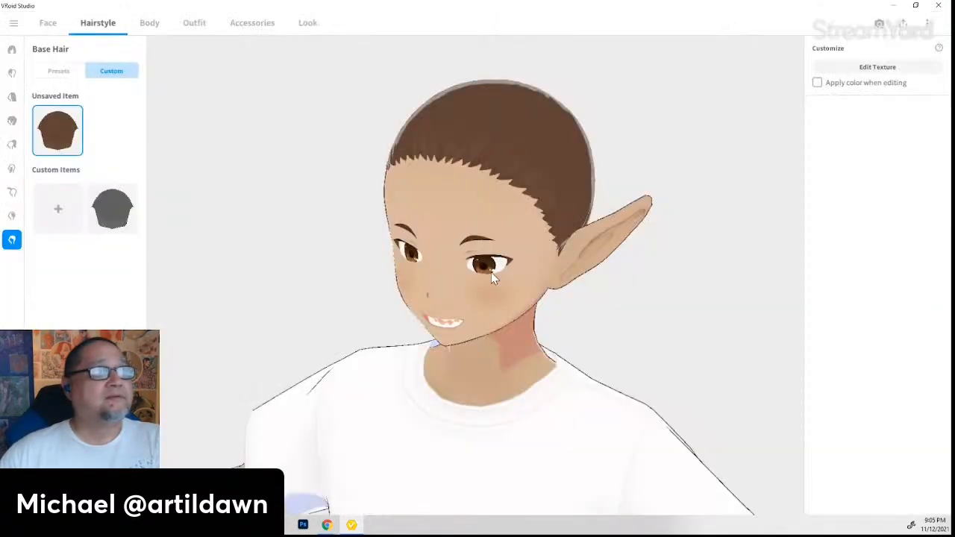
left_click(104, 215)
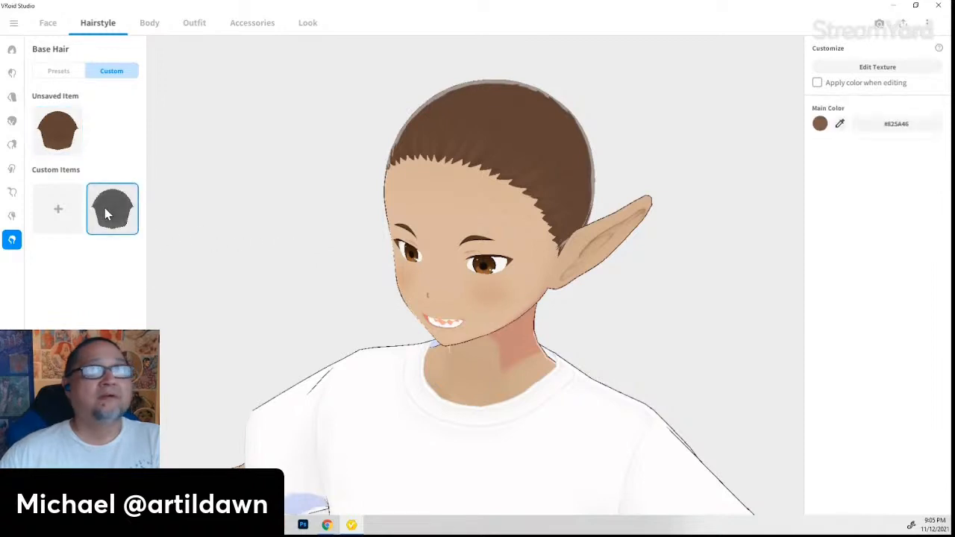
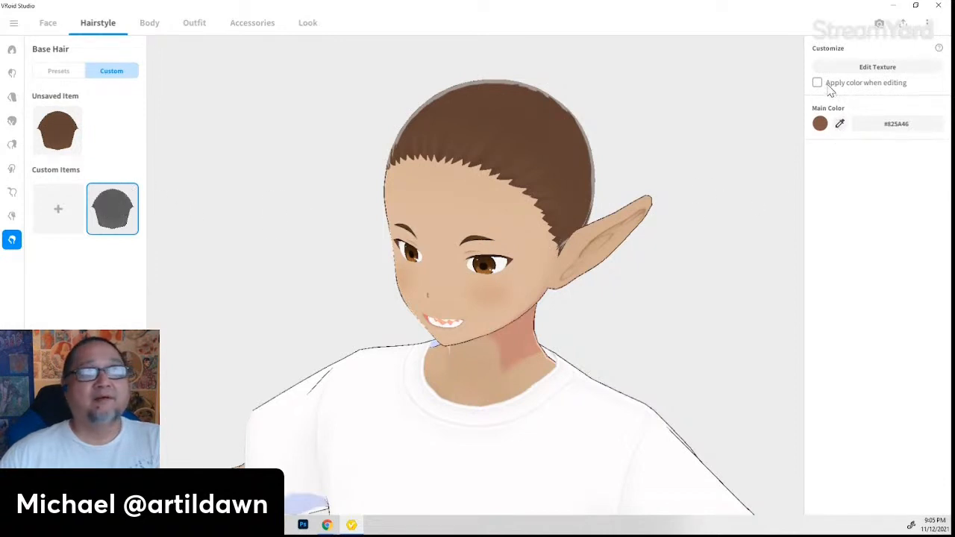
- Open the full Hairstyle Sets grid and try the long twin-tail set
left_click(12, 218)
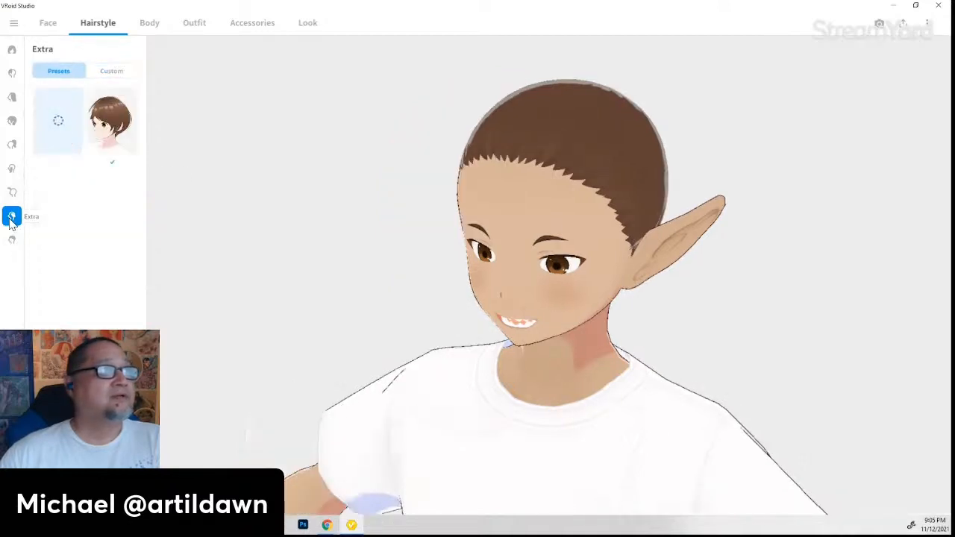
left_click(12, 49)
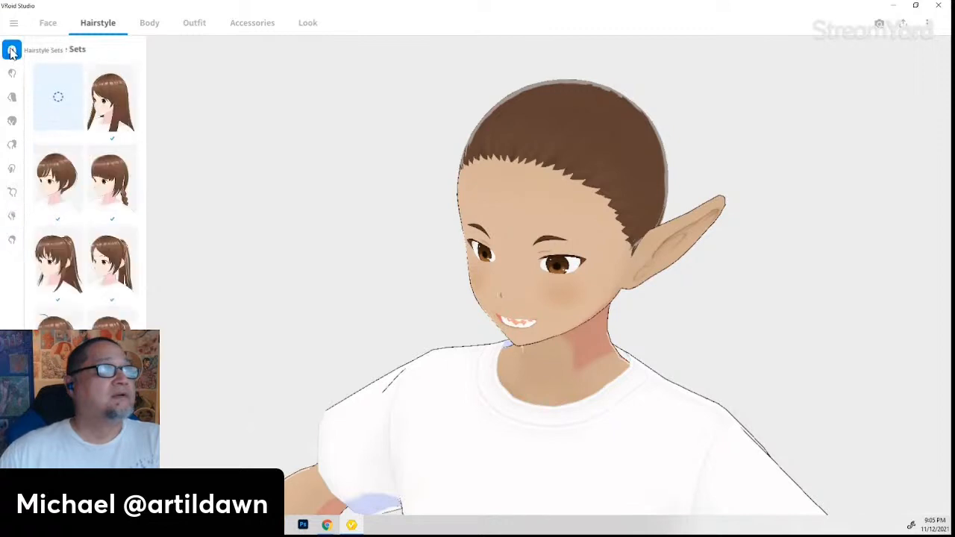
scroll(123, 305, "down", 2)
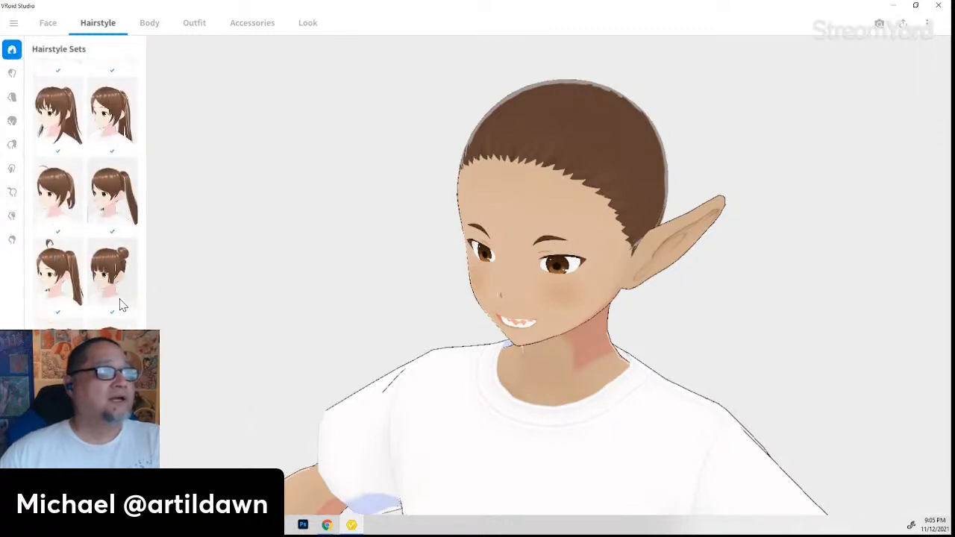
left_click(123, 213)
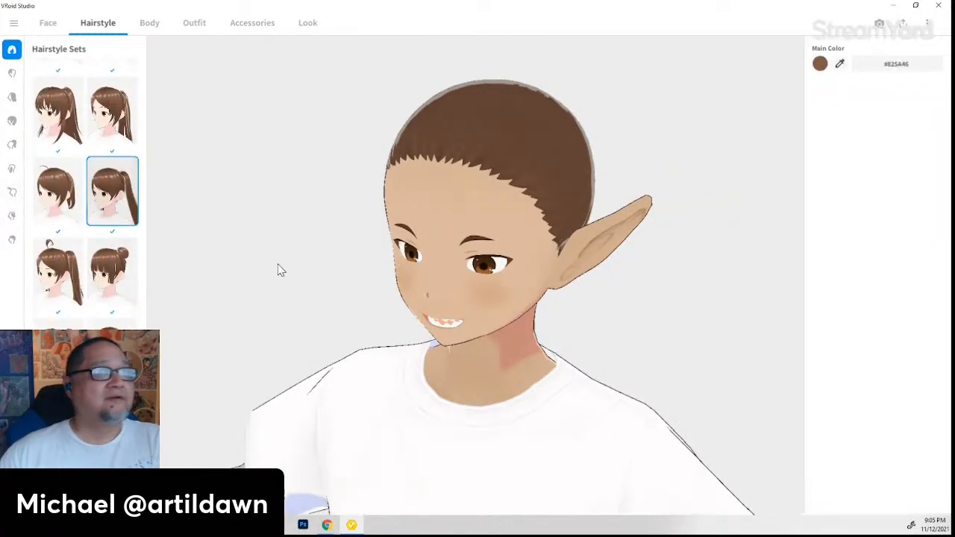
left_click_drag(554, 395, 590, 403)
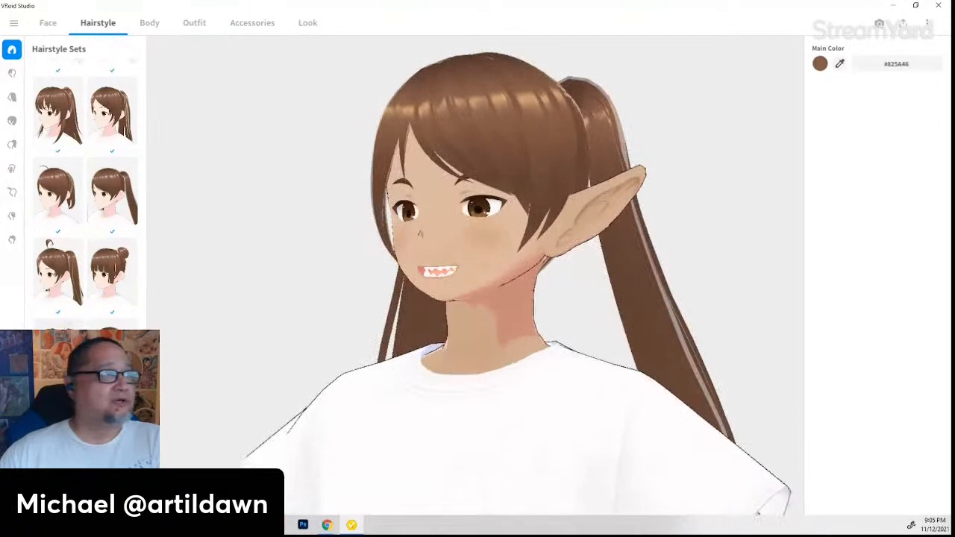
- Try the bangs-with-bun set, then settle on the short messy brown set and inspect it
left_click(111, 278)
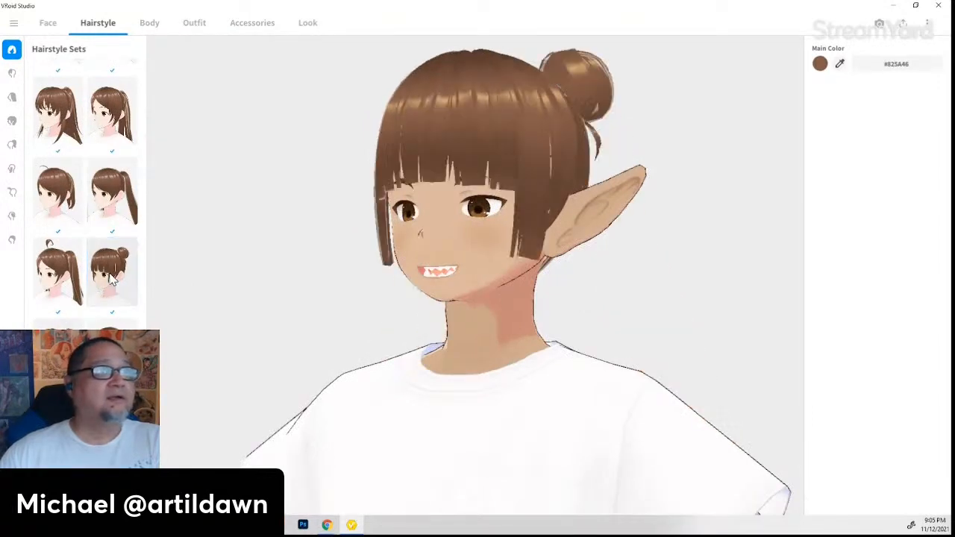
left_click_drag(503, 379, 317, 356)
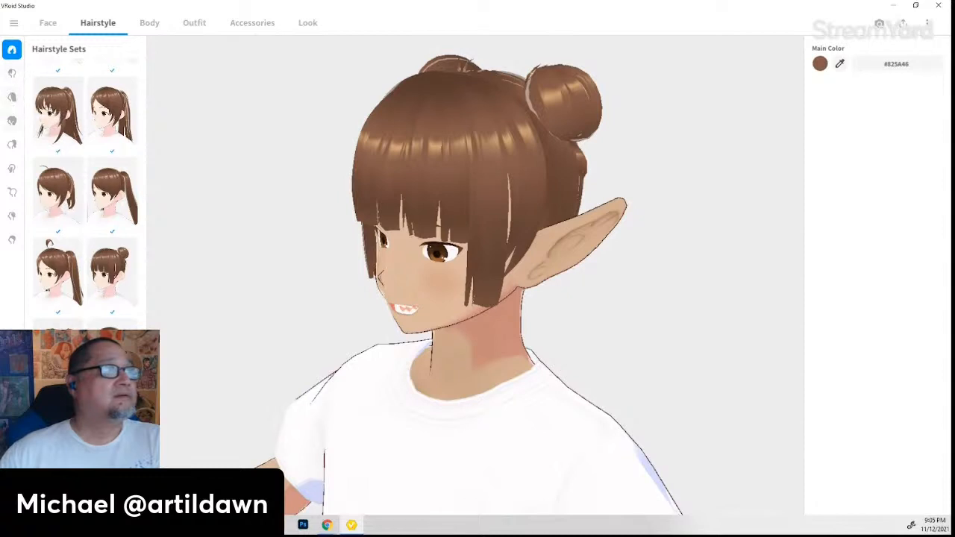
scroll(85, 187, "down", 1)
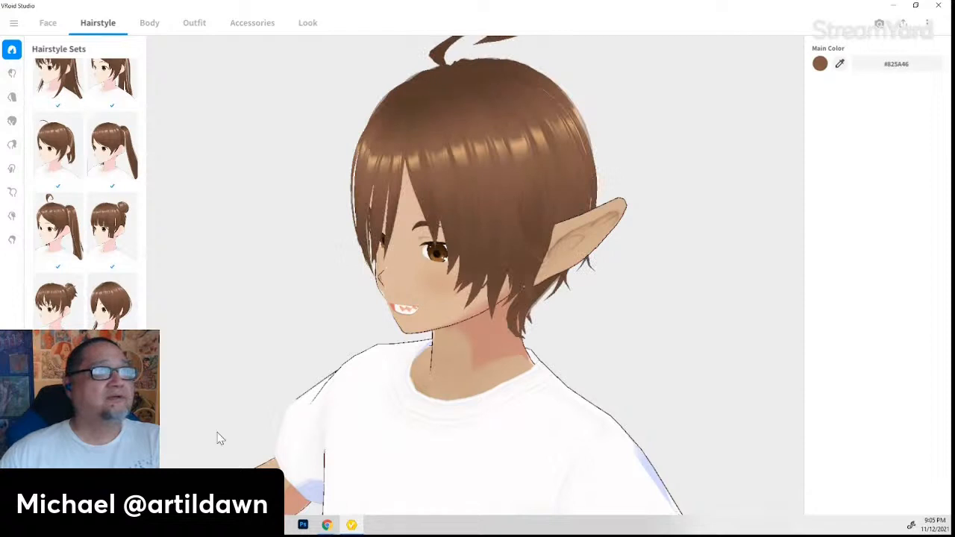
left_click_drag(220, 439, 337, 411)
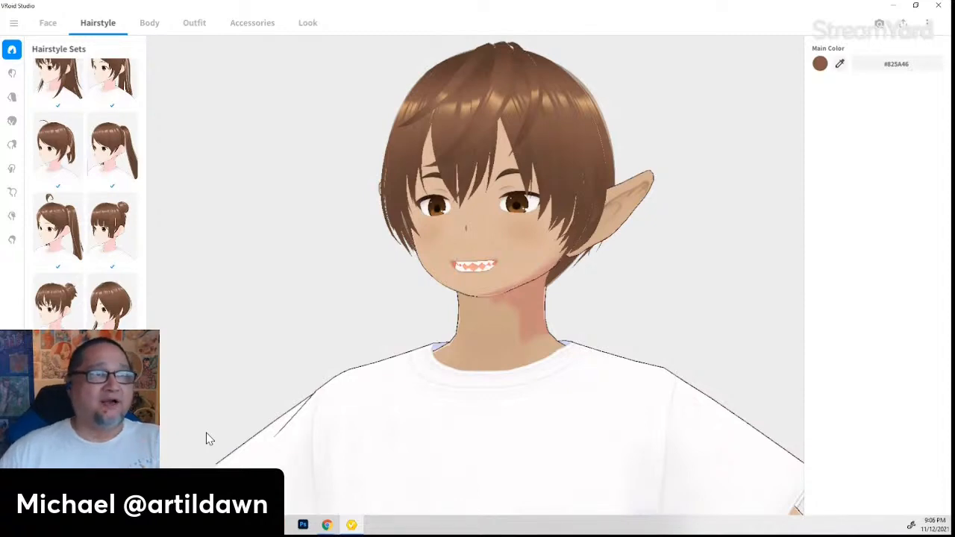
left_click_drag(341, 386, 429, 382)
right_click_drag(427, 377, 431, 382)
left_click_drag(388, 420, 408, 423)
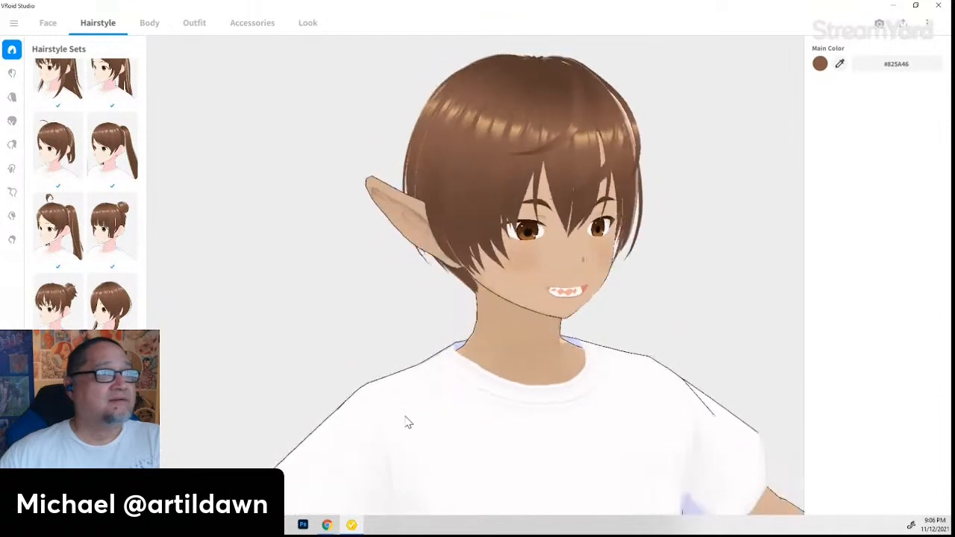
- Change the hair's Main Color from brown to light pink #FF8FDA
left_click(819, 64)
left_click(788, 122)
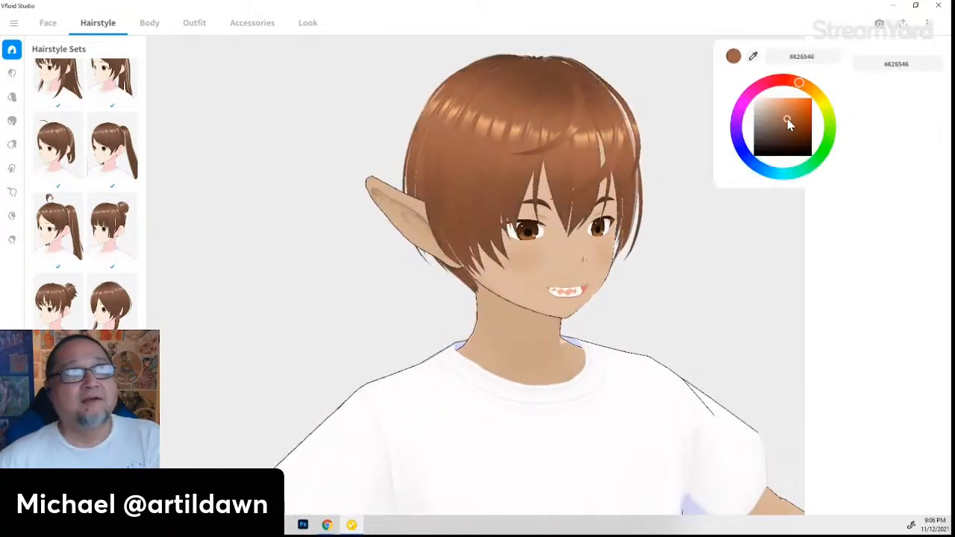
mouse_move(790, 125)
left_mouse_down()
mouse_move(789, 98)
mouse_move(751, 99)
mouse_move(755, 90)
left_mouse_up()
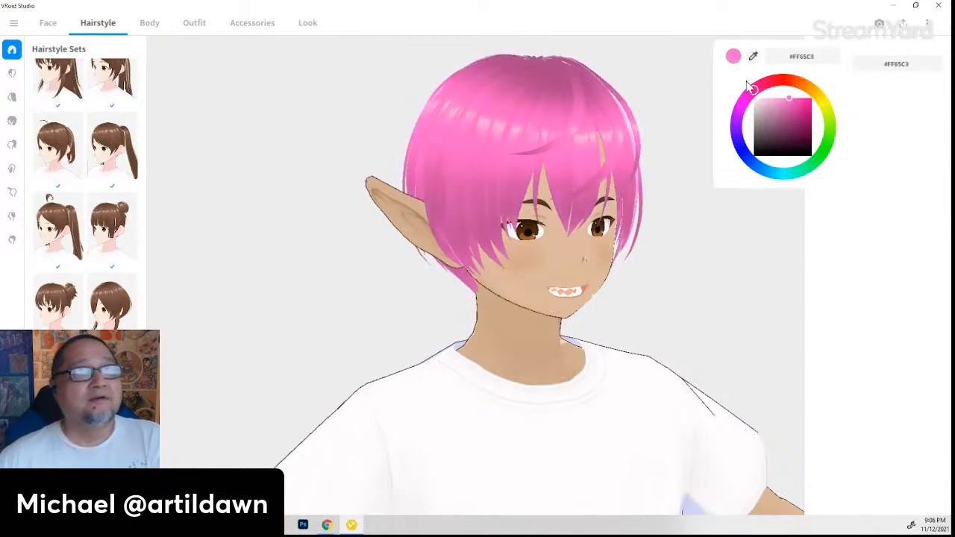
left_click_drag(784, 96, 780, 95)
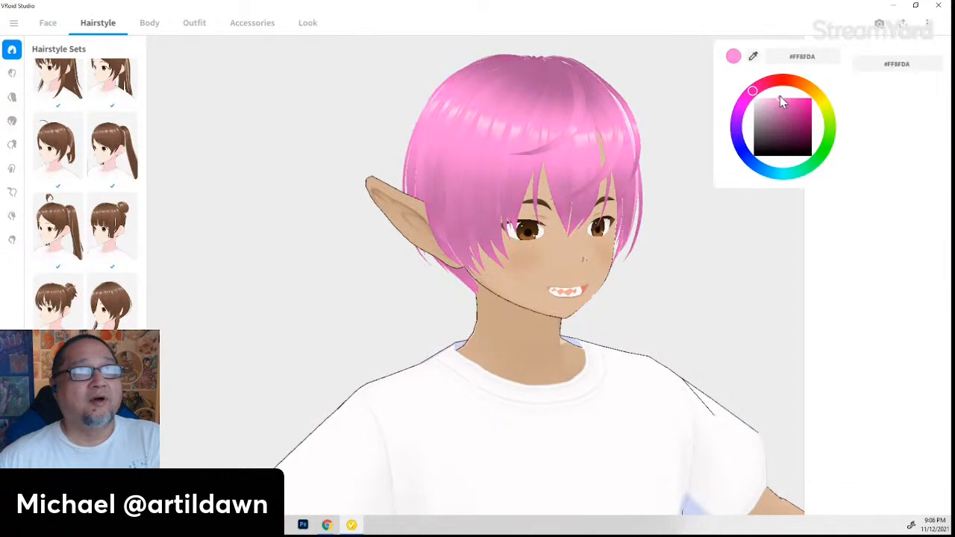
left_click(616, 378)
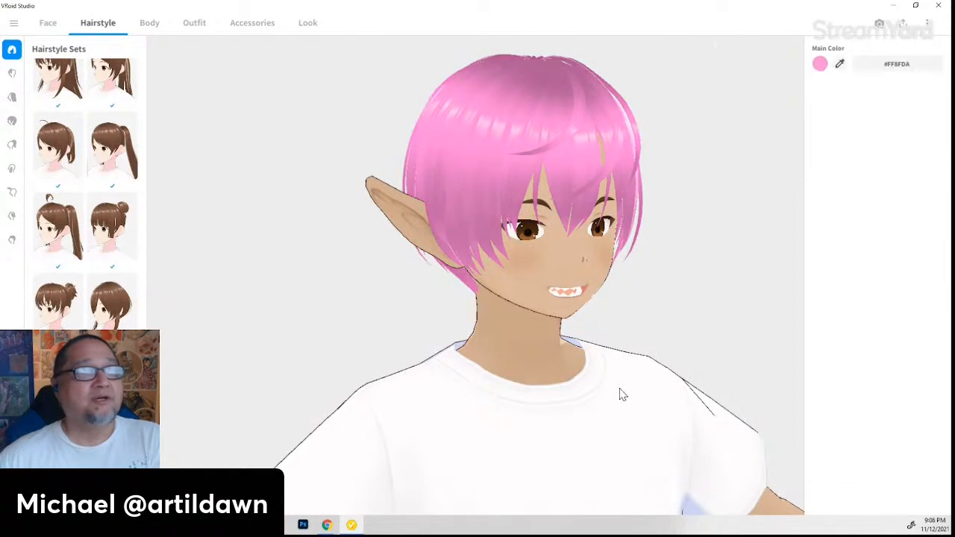
left_click_drag(623, 394, 604, 390)
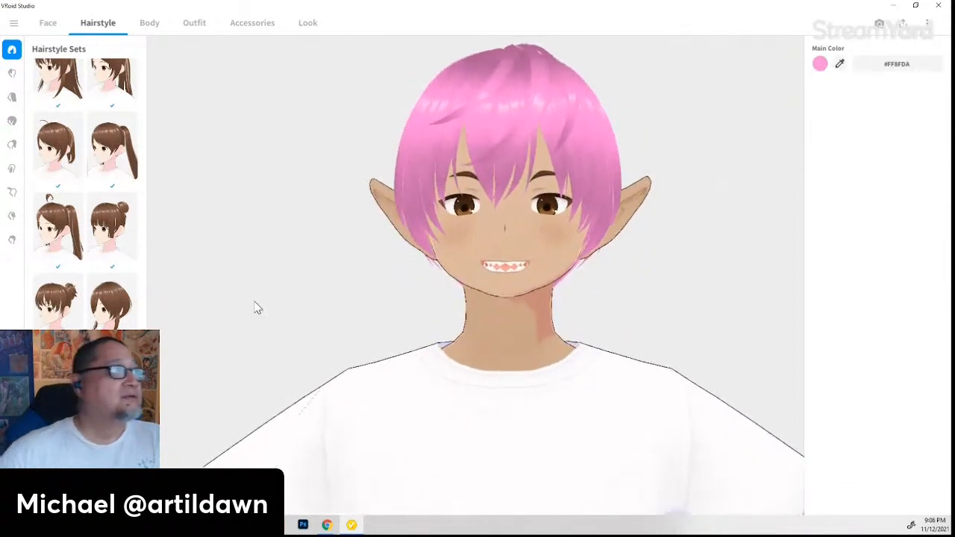
- Try a shorter swept front fringe preset and check it from several angles
left_click(13, 73)
left_click_drag(771, 452, 750, 461)
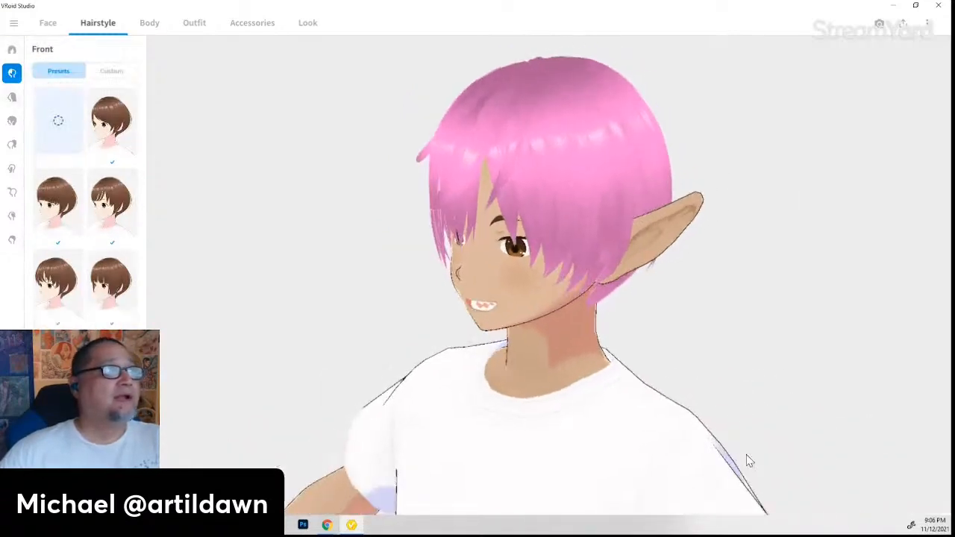
right_click_drag(748, 455, 754, 448)
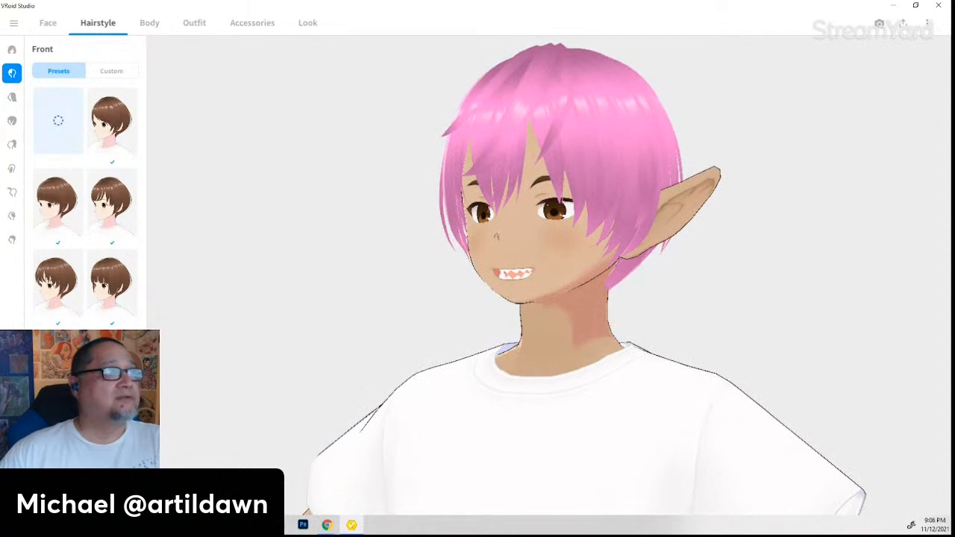
left_click(112, 363)
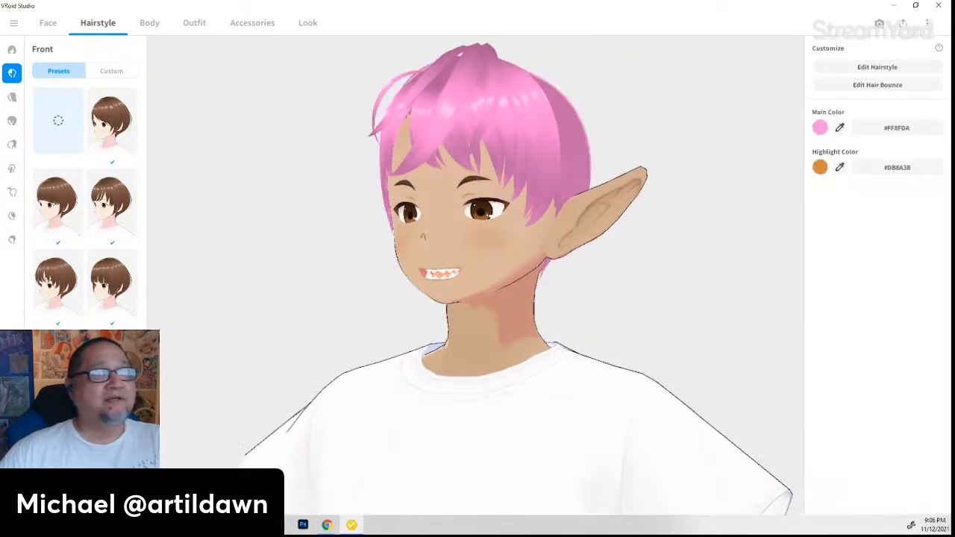
left_click_drag(451, 460, 501, 472)
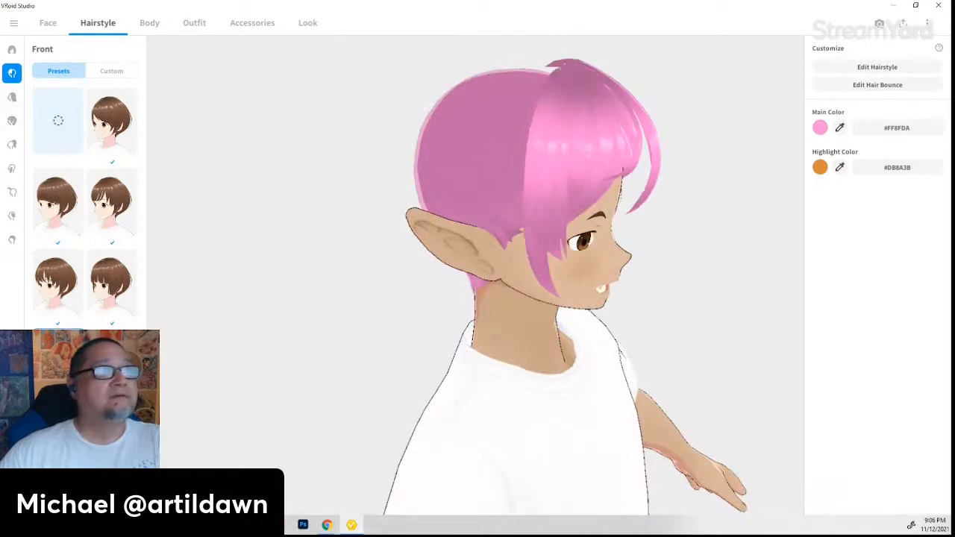
left_click_drag(631, 437, 601, 429)
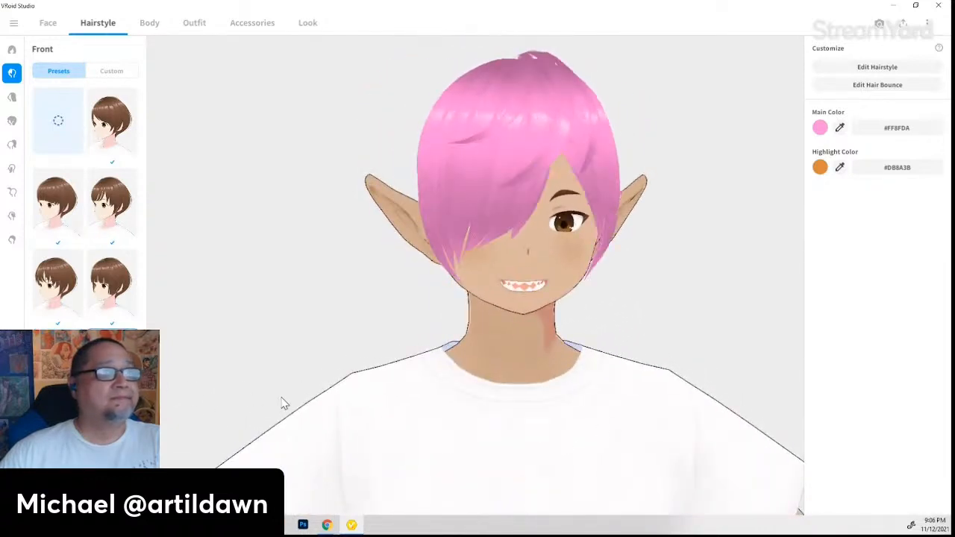
left_click_drag(282, 403, 239, 403)
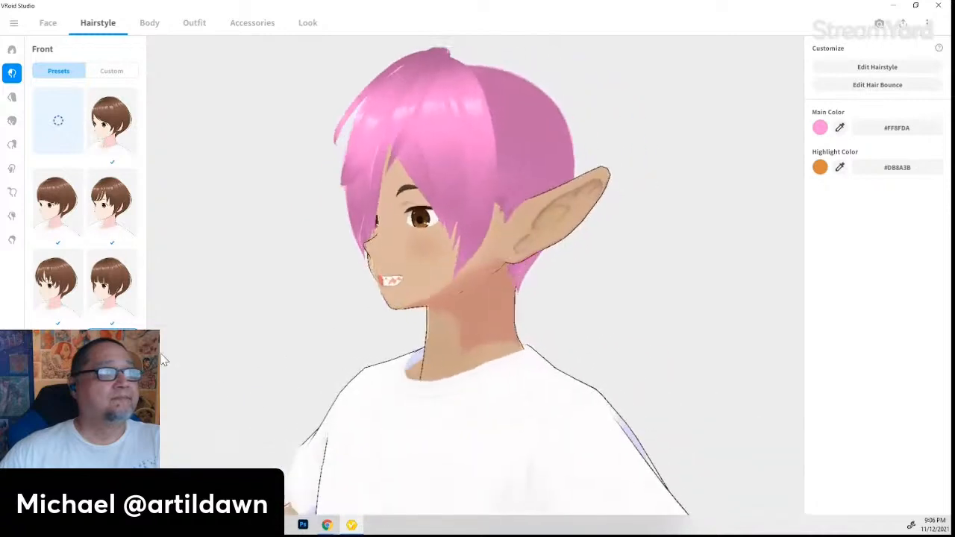
- Try a blunt bob fringe, then keep the shorter lower-left front hair preset
left_click(128, 293)
left_click_drag(446, 445, 423, 447)
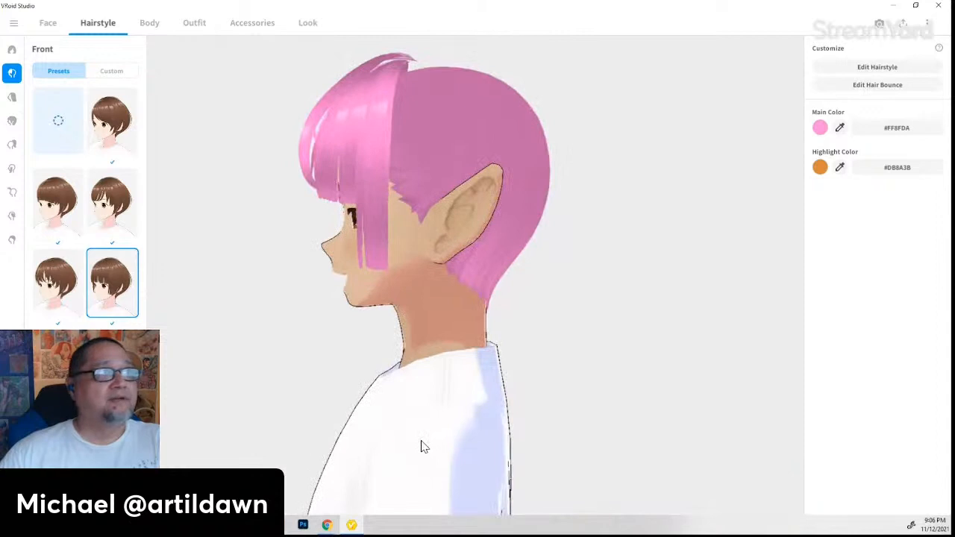
left_click_drag(423, 446, 460, 451)
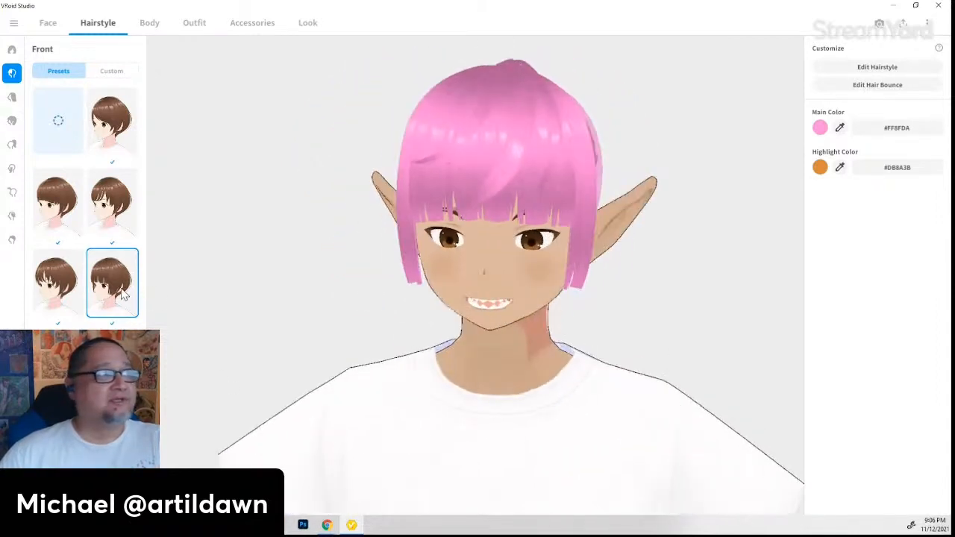
left_click(58, 282)
left_click_drag(407, 433, 419, 430)
right_click_drag(417, 425, 423, 421)
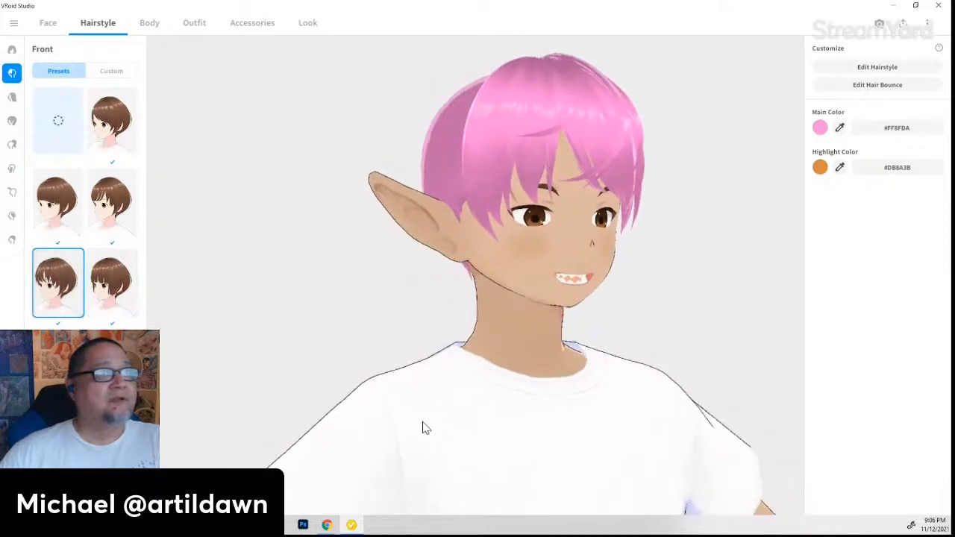
- Try long straight and short back hair presets, settling on the short bob back hair
left_click(12, 100)
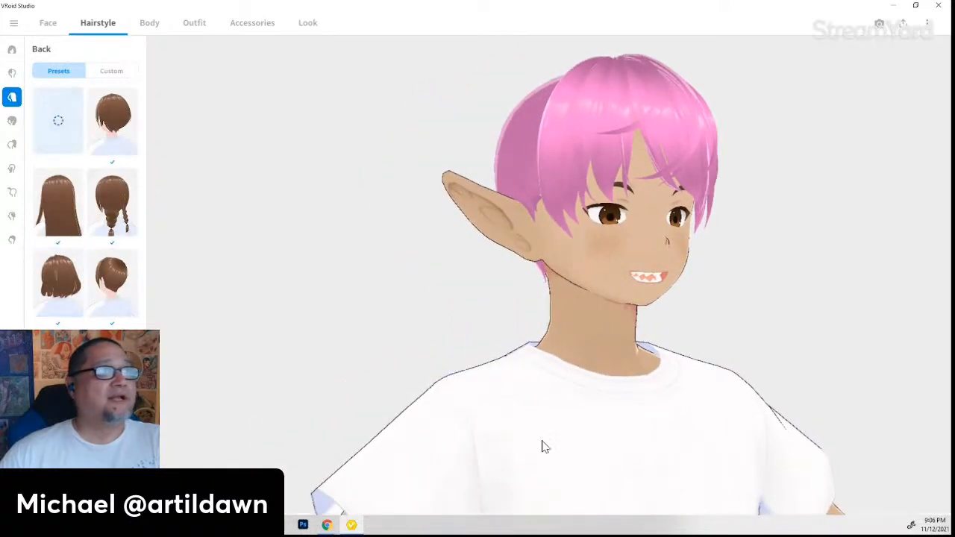
right_click_drag(608, 470, 528, 471)
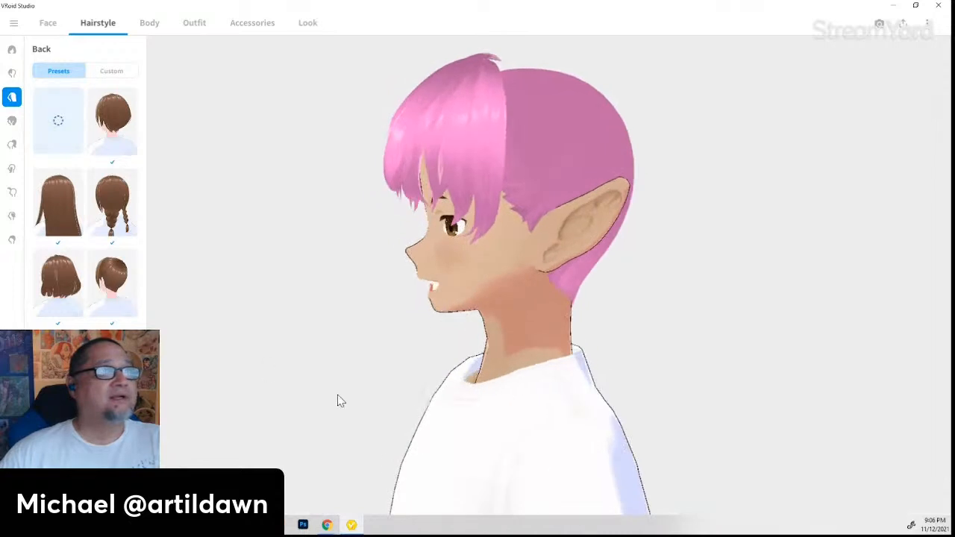
left_click(62, 216)
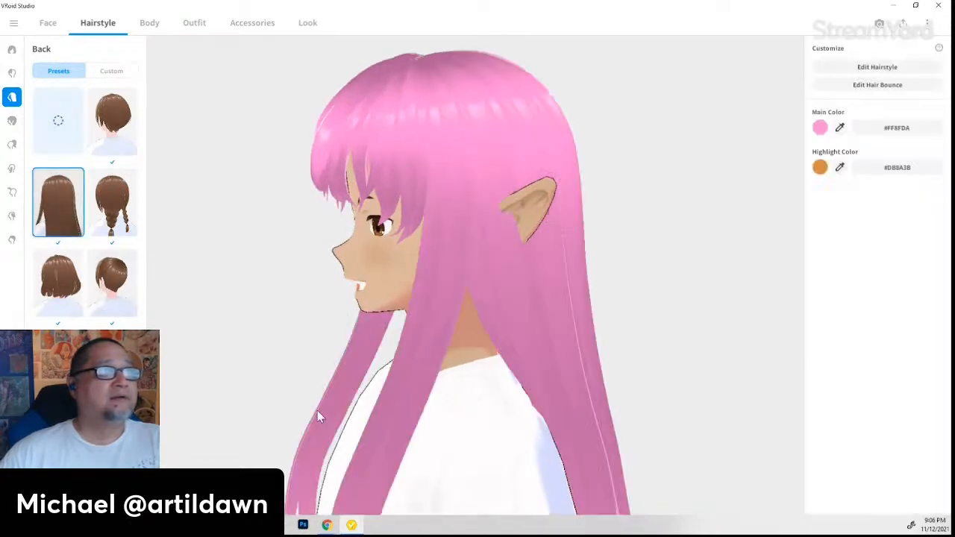
left_click_drag(317, 416, 359, 418)
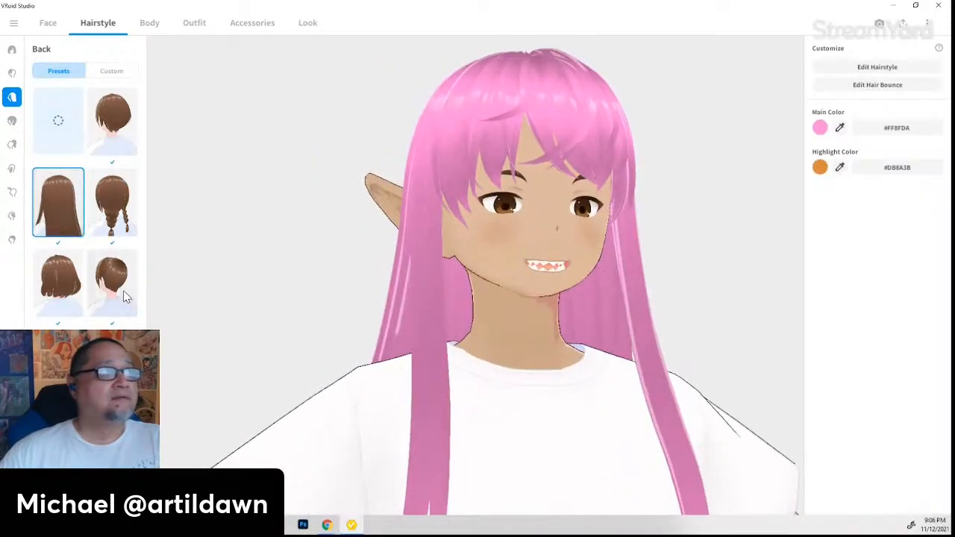
left_click(125, 296)
left_click_drag(324, 358, 543, 437)
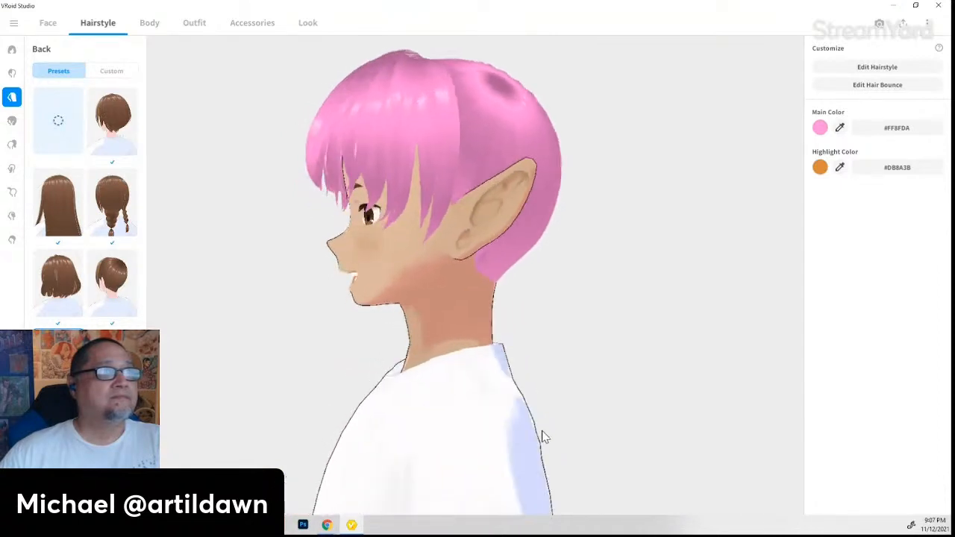
left_click(128, 141)
mouse_move(589, 406)
left_mouse_down()
mouse_move(522, 414)
mouse_move(591, 418)
mouse_move(603, 408)
mouse_move(595, 403)
left_mouse_up()
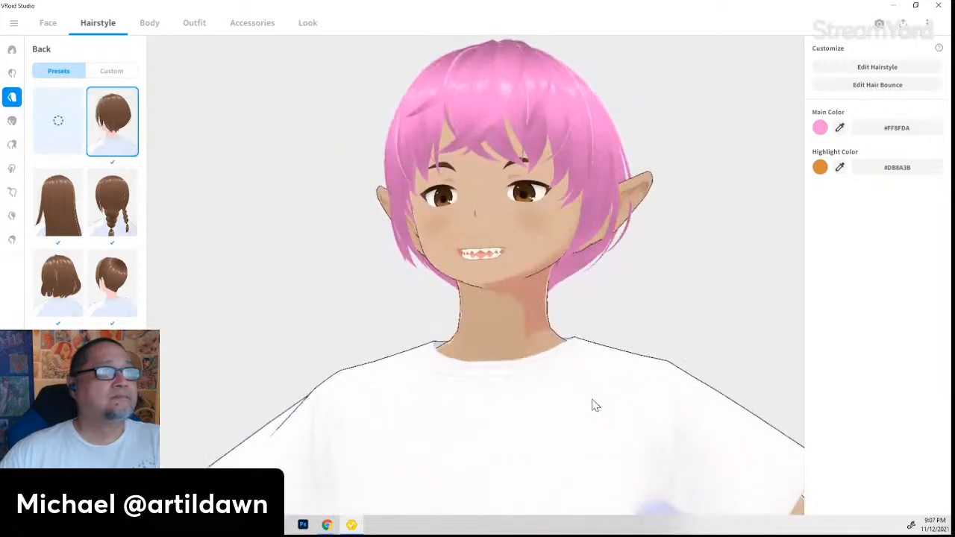
- Give the front hair the side-swept bangs preset and inspect it
left_click(12, 72)
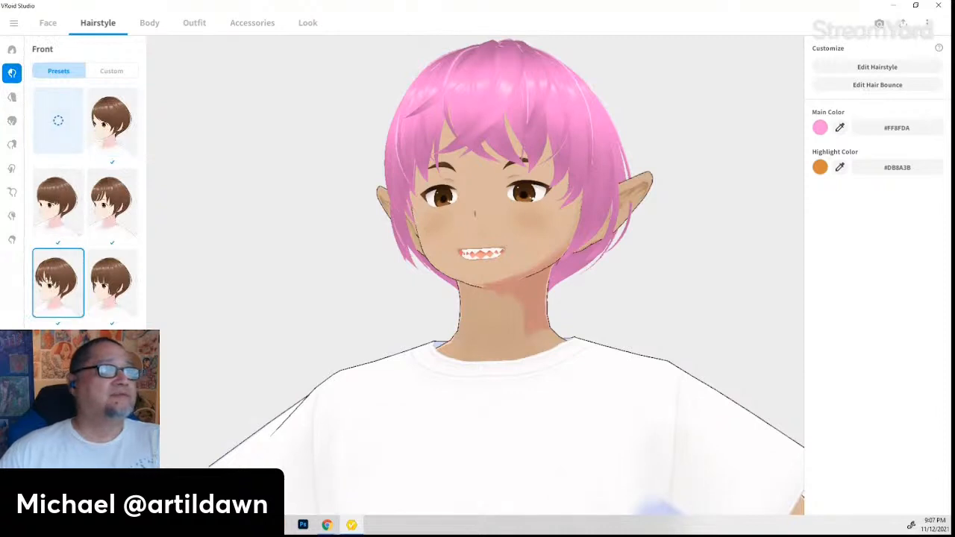
left_click(73, 197)
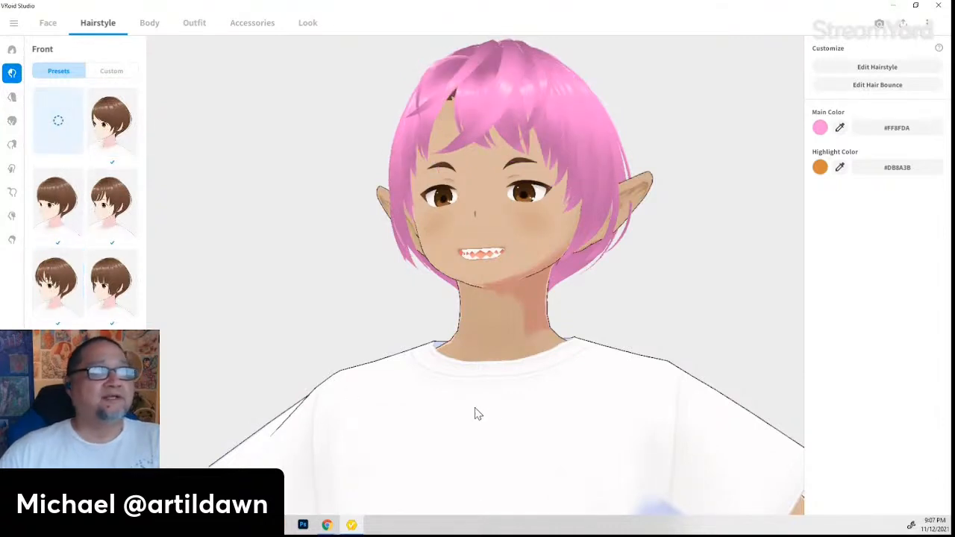
mouse_move(475, 411)
left_mouse_down()
mouse_move(530, 418)
mouse_move(464, 423)
left_mouse_up()
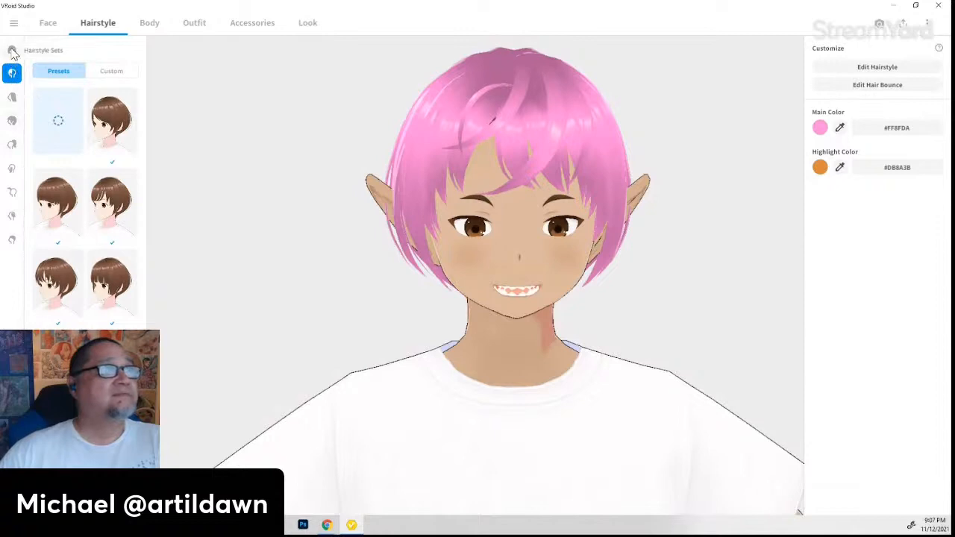
left_click(13, 98)
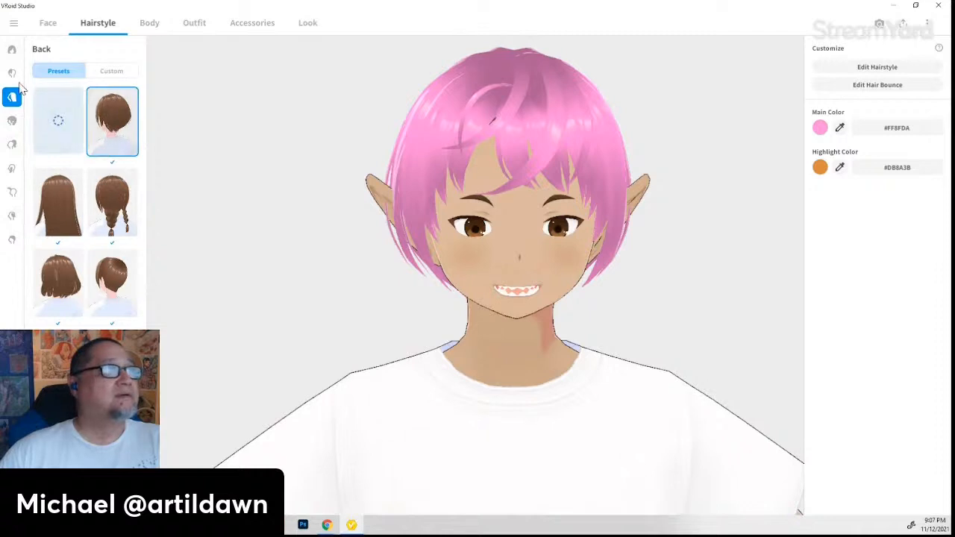
left_click(13, 73)
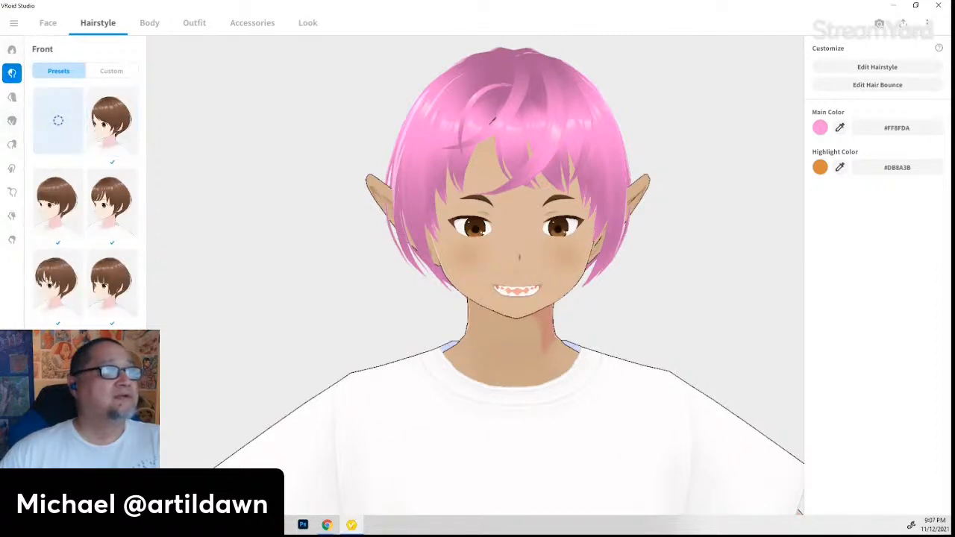
left_click_drag(499, 471, 472, 462)
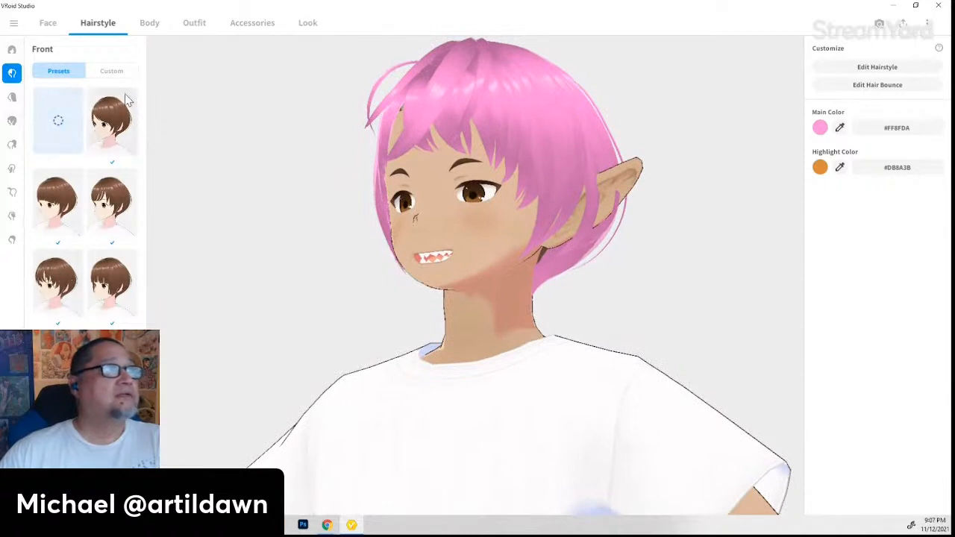
left_click_drag(323, 335, 502, 349)
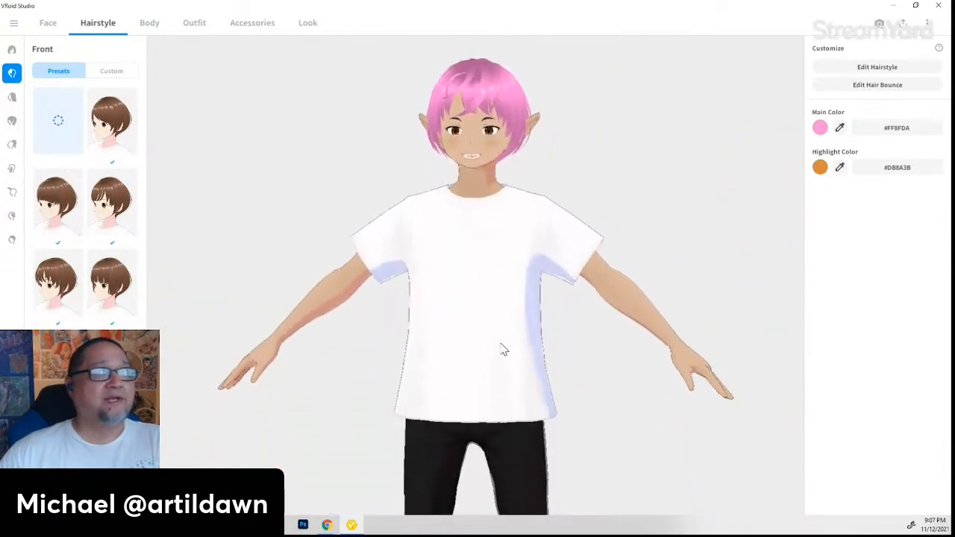
scroll(501, 349, "down", 5)
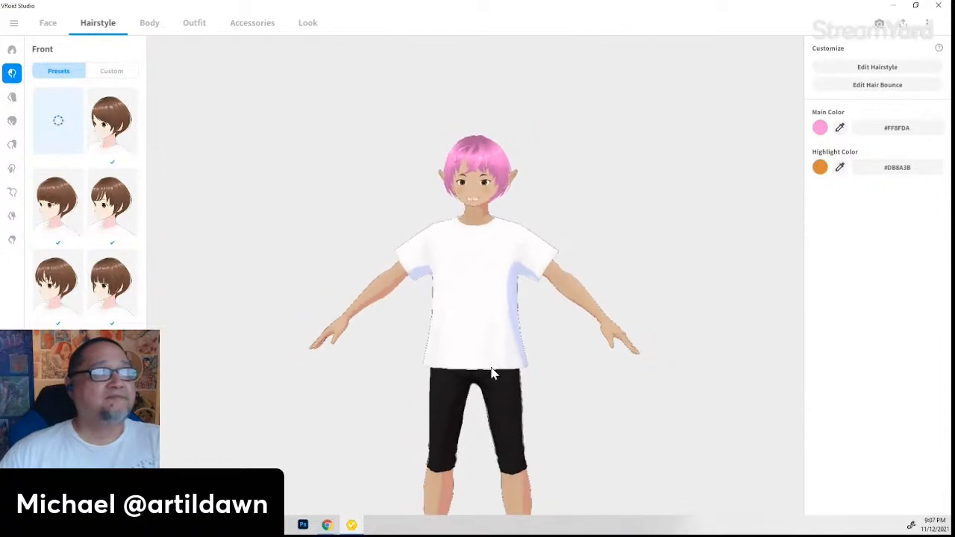
right_click_drag(487, 355, 448, 274)
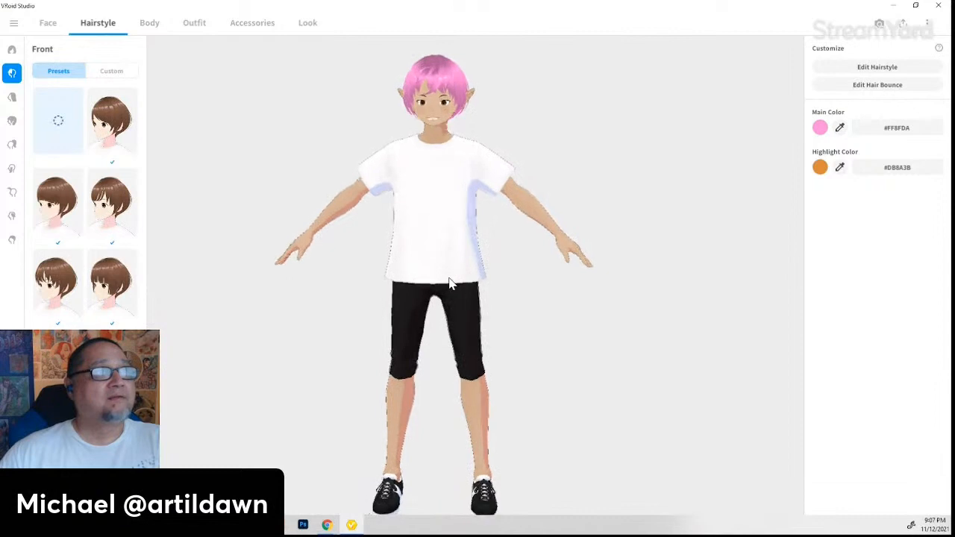
left_click_drag(337, 277, 389, 282)
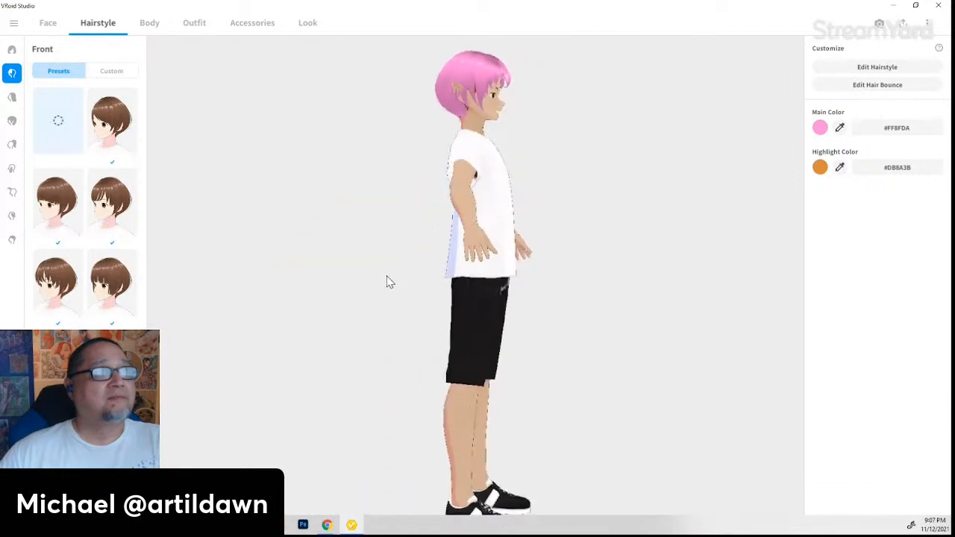
- In the Body tab, set Masc Height to -0.137 after testing Body Size
left_click(150, 27)
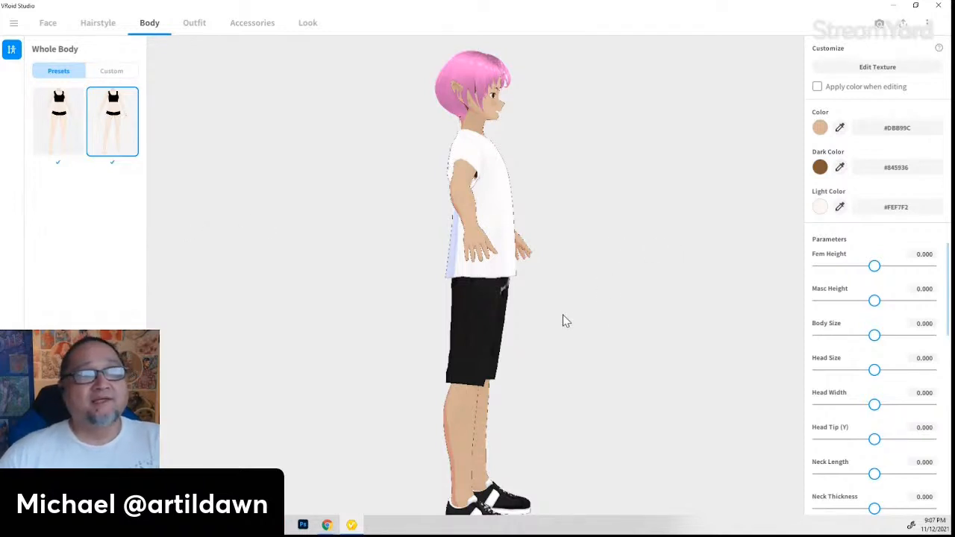
mouse_move(610, 303)
right_mouse_down()
mouse_move(585, 301)
mouse_move(598, 303)
right_mouse_up()
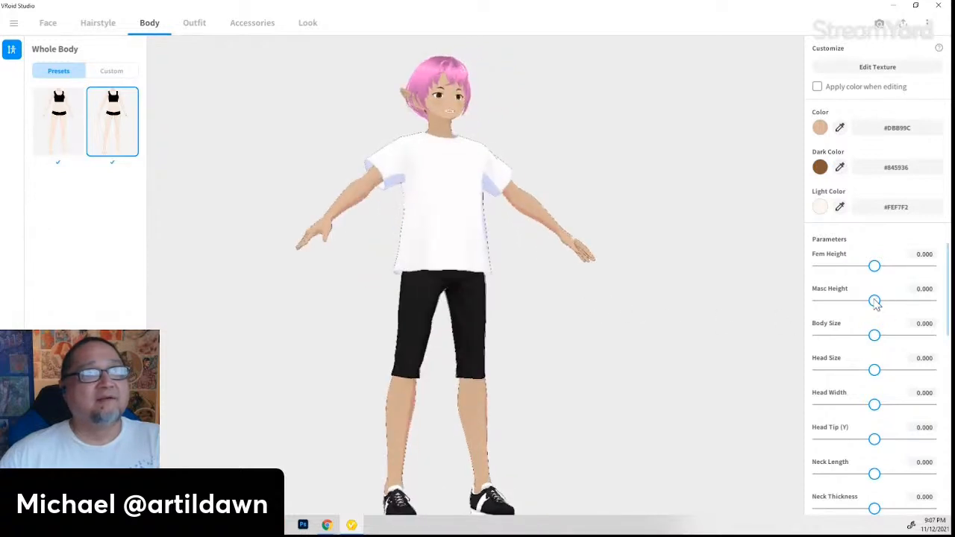
left_click_drag(874, 301, 830, 301)
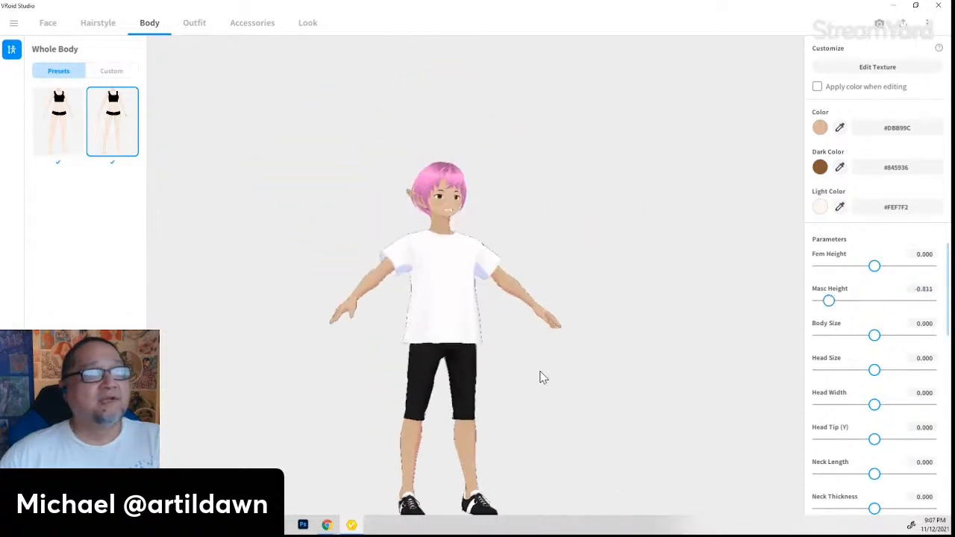
scroll(547, 389, "down", 1)
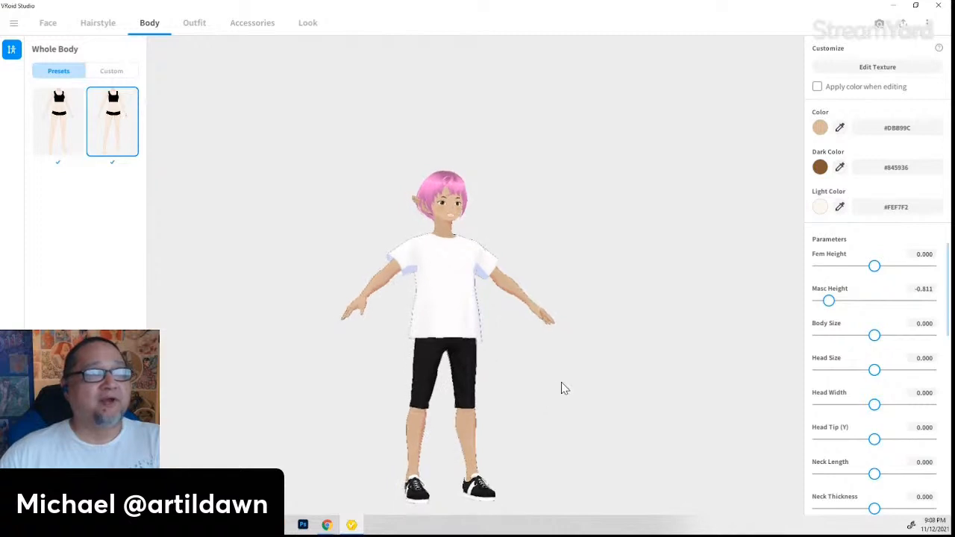
mouse_move(562, 383)
right_mouse_down()
mouse_move(537, 388)
mouse_move(551, 384)
right_mouse_up()
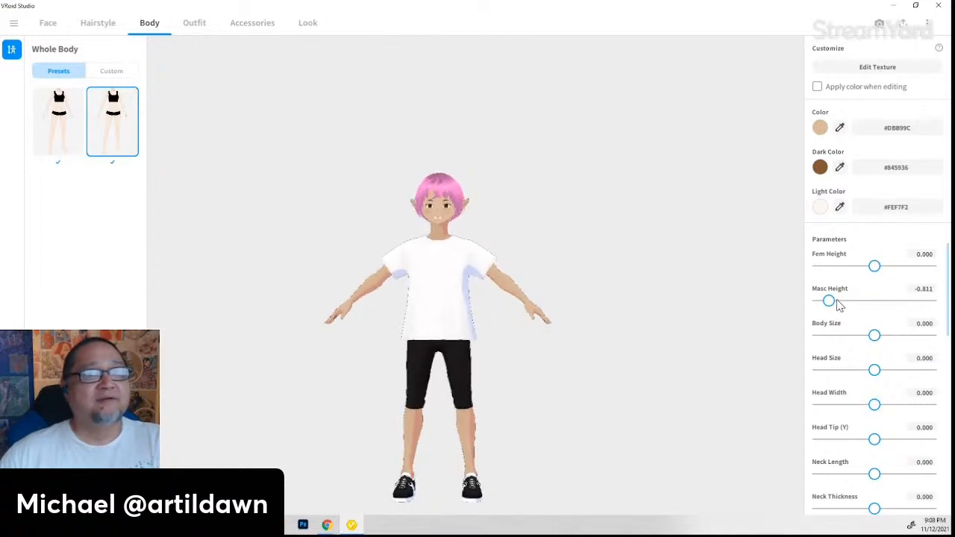
left_click_drag(830, 301, 878, 328)
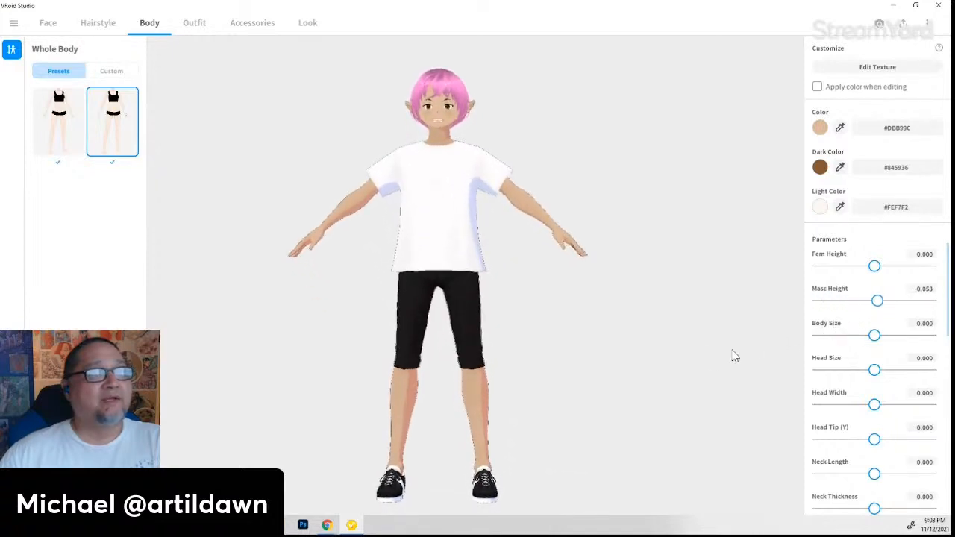
left_click_drag(736, 357, 690, 365)
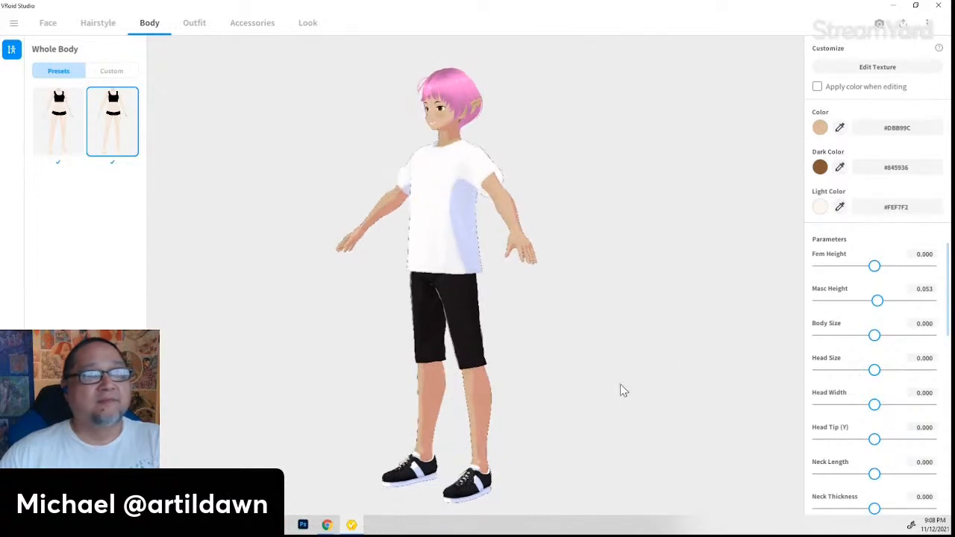
left_click_drag(623, 390, 696, 383)
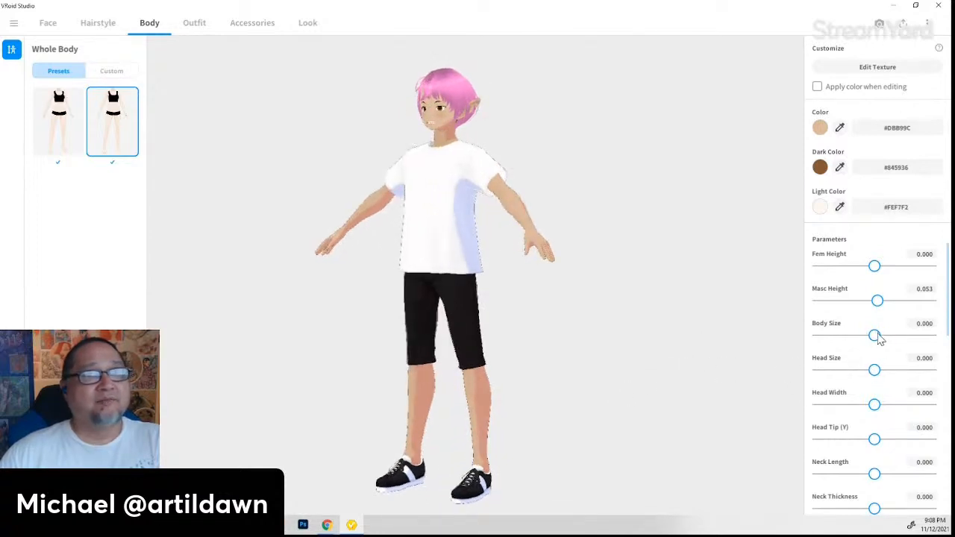
mouse_move(879, 338)
left_mouse_down()
mouse_move(913, 338)
mouse_move(863, 337)
mouse_move(880, 339)
left_mouse_up()
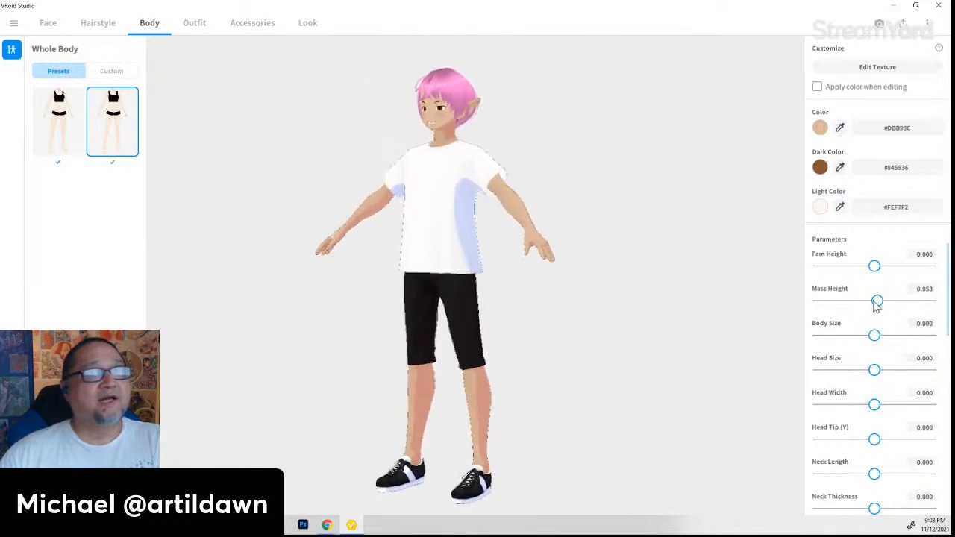
mouse_move(877, 303)
left_mouse_down()
mouse_move(853, 305)
mouse_move(868, 301)
left_mouse_up()
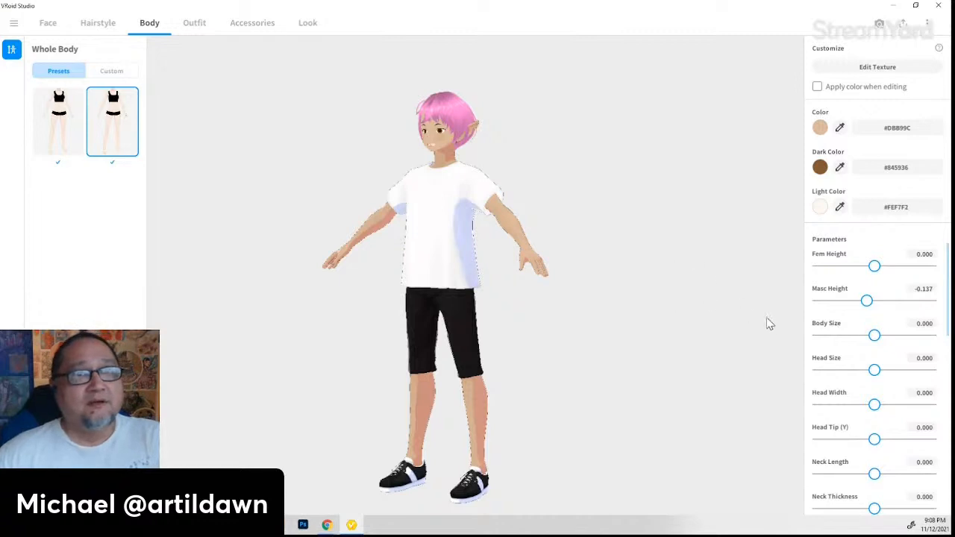
- Set Head Size to 0.238 and push Head Tip (Y) to its limit
left_click_drag(878, 373, 909, 372)
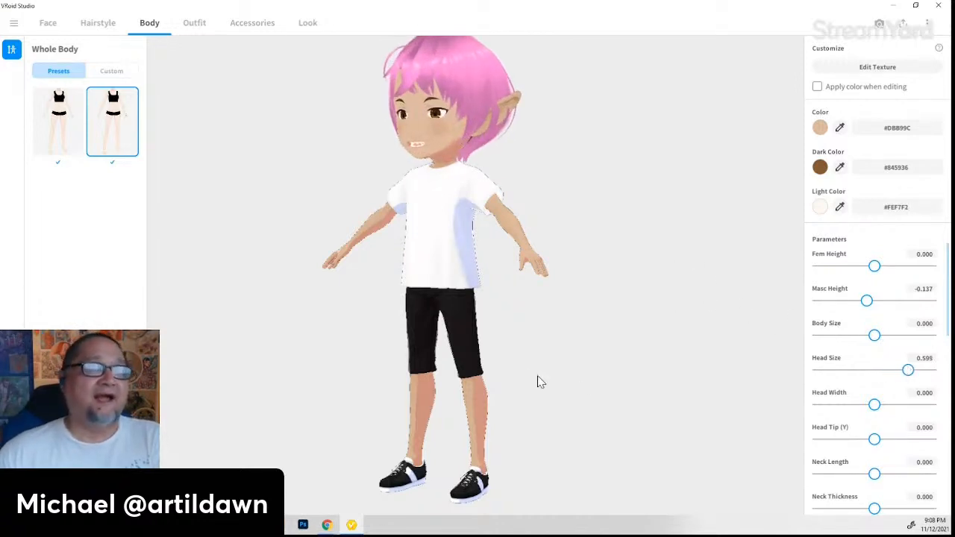
right_click_drag(415, 372, 437, 371)
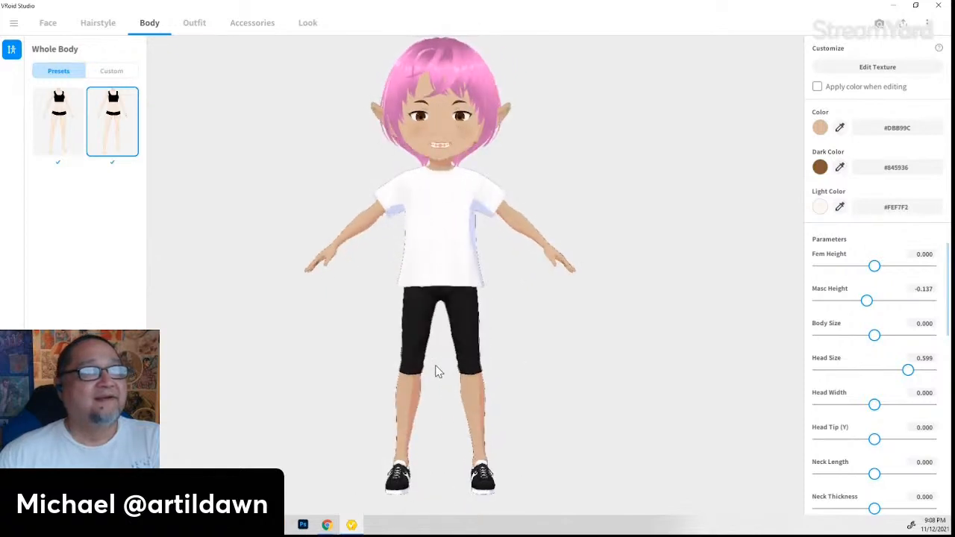
left_click_drag(909, 375, 888, 372)
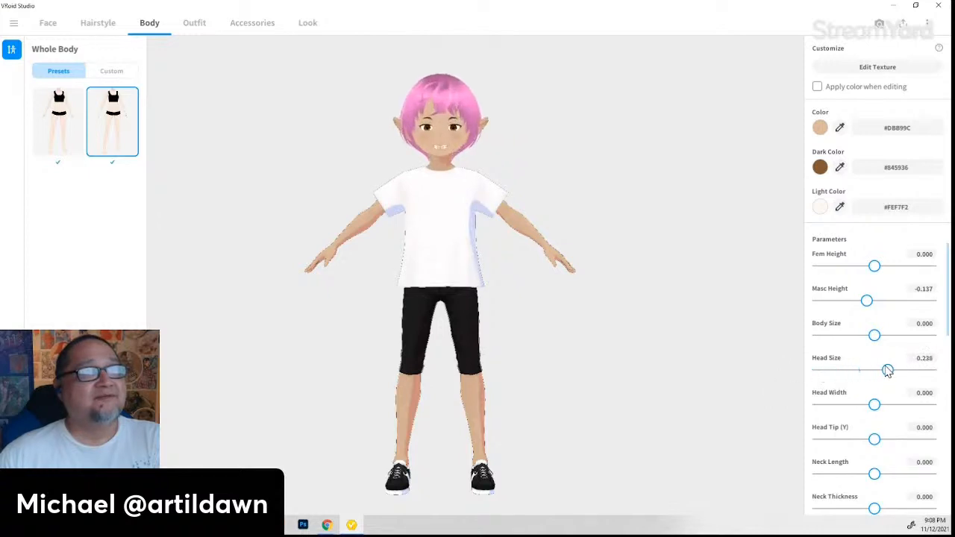
mouse_move(681, 409)
right_mouse_down()
mouse_move(659, 412)
mouse_move(697, 416)
mouse_move(672, 422)
right_mouse_up()
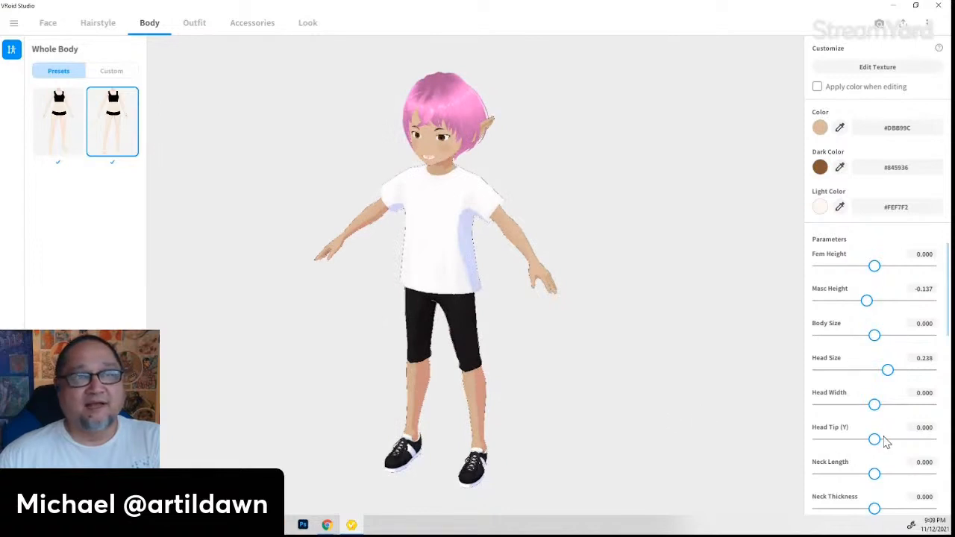
right_click_drag(546, 436, 559, 420)
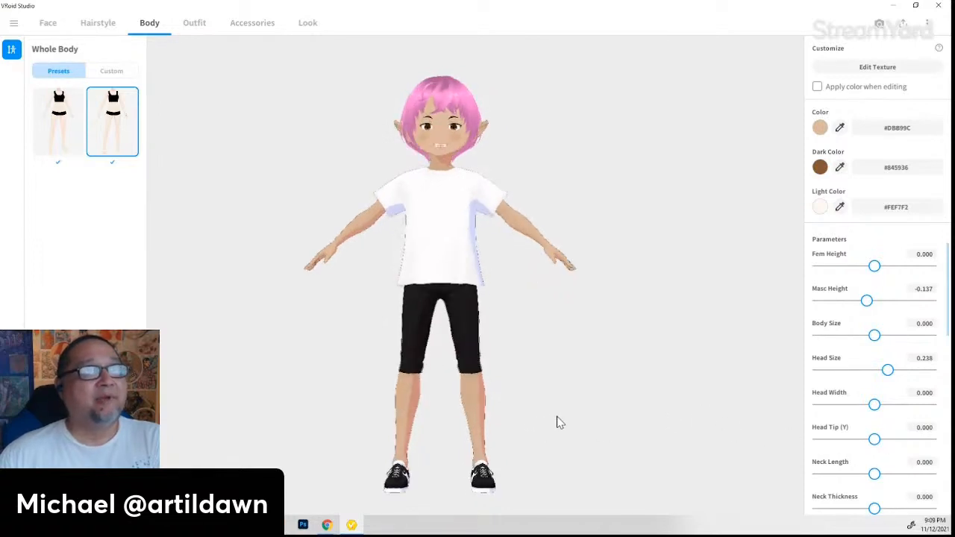
left_click_drag(874, 438, 819, 440)
- Experiment with Head Tip (Y) and narrow Head Width to -0.507
right_click_drag(730, 442, 618, 445)
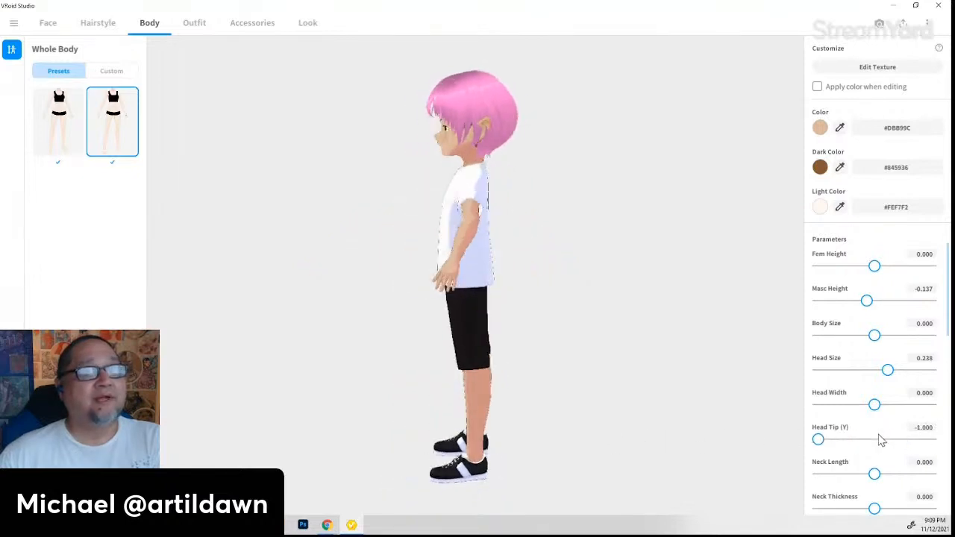
mouse_move(818, 440)
left_mouse_down()
mouse_move(931, 437)
mouse_move(825, 439)
left_mouse_up()
right_click_drag(512, 435, 602, 428)
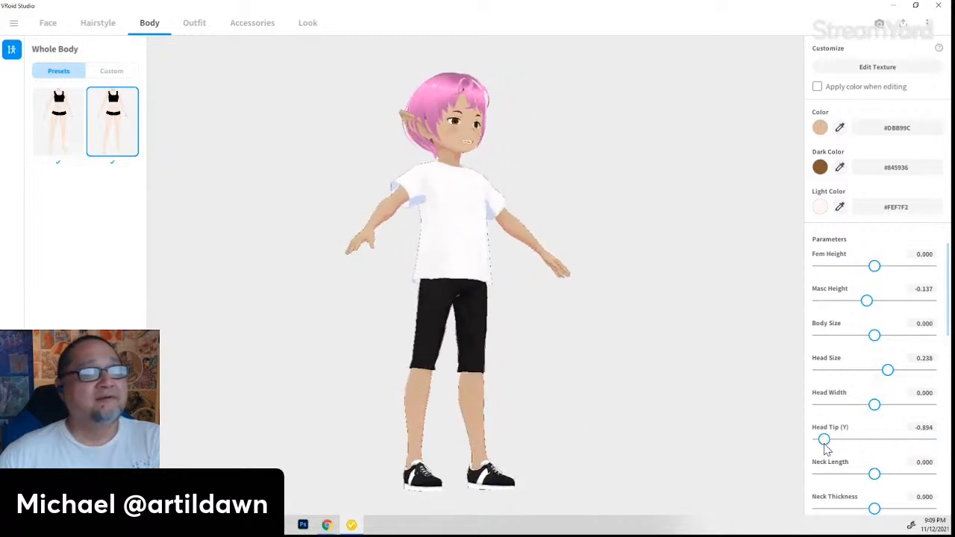
left_click_drag(824, 440, 934, 439)
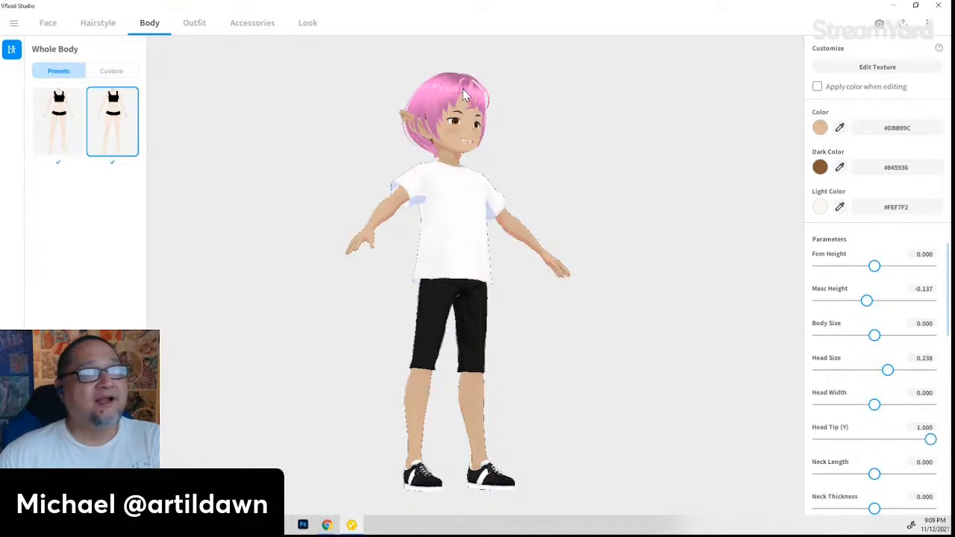
left_click_drag(875, 404, 824, 413)
left_click_drag(674, 416, 845, 405)
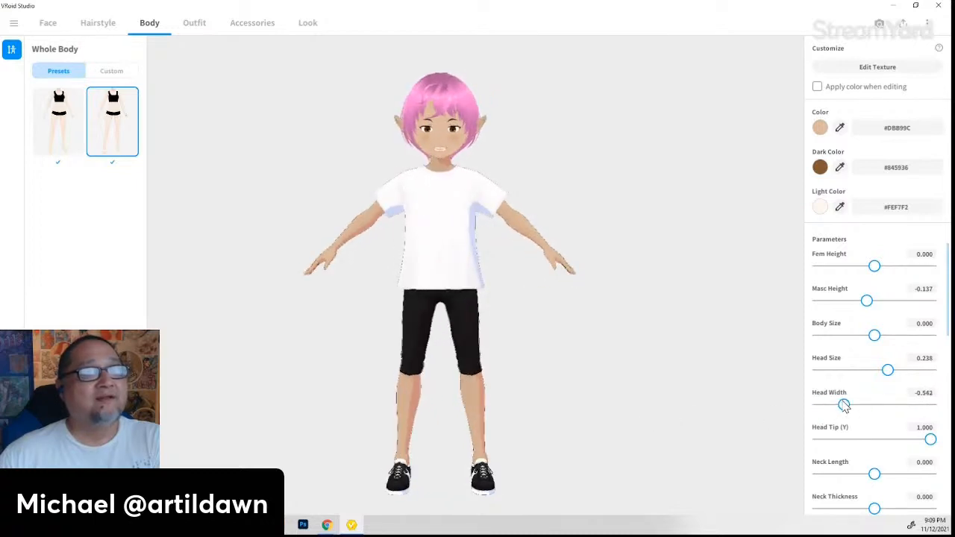
- Set Head Tip (Y) to -0.604 and lengthen the neck to Neck Length 0.211
left_click_drag(931, 441, 844, 439)
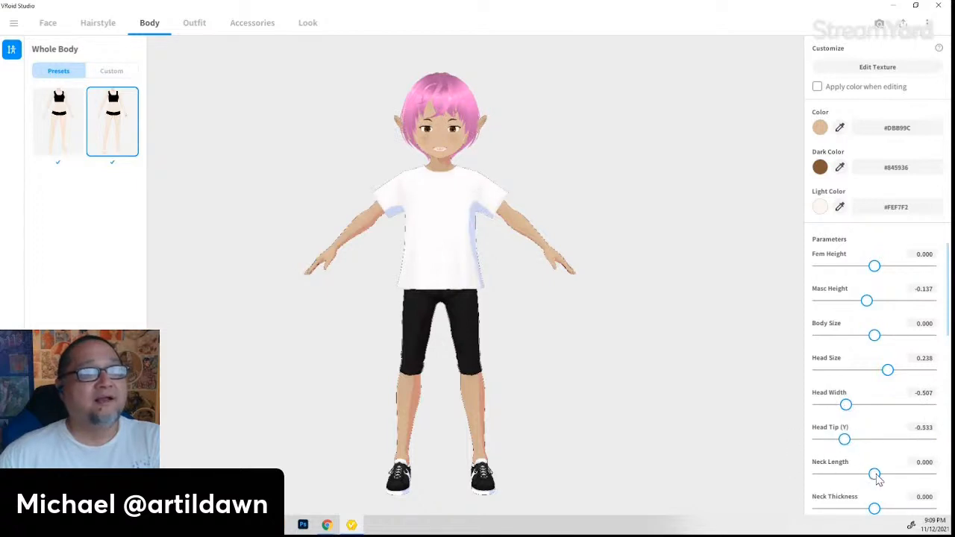
mouse_move(878, 480)
left_mouse_down()
mouse_move(933, 478)
mouse_move(802, 477)
mouse_move(873, 475)
left_mouse_up()
right_click_drag(776, 459, 677, 451)
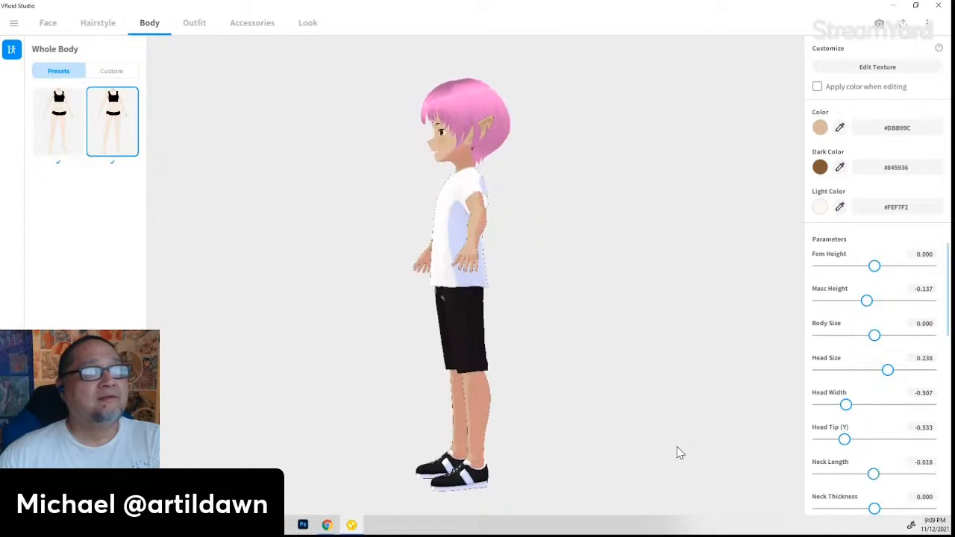
mouse_move(845, 440)
left_mouse_down()
mouse_move(859, 441)
mouse_move(843, 440)
left_mouse_up()
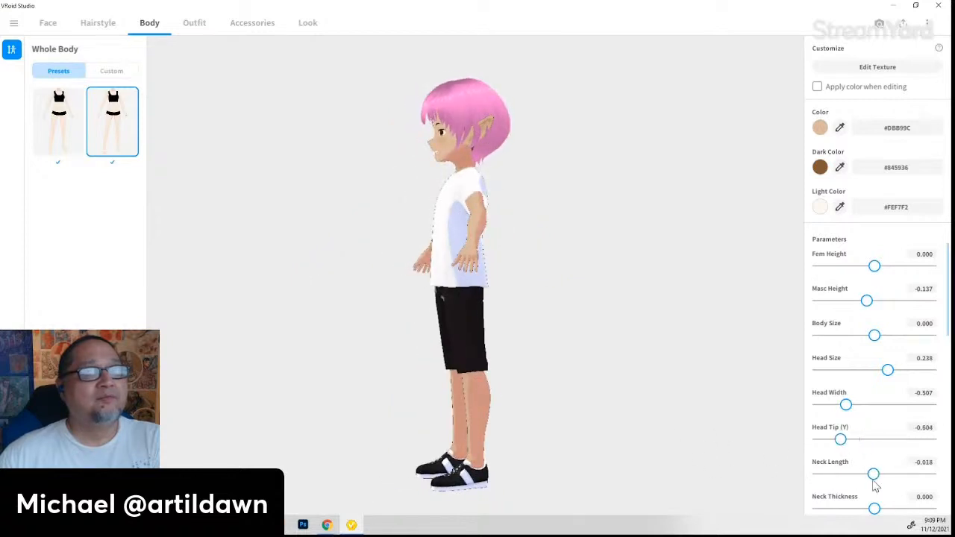
mouse_move(881, 476)
left_mouse_down()
mouse_move(911, 475)
mouse_move(857, 473)
mouse_move(889, 464)
left_mouse_up()
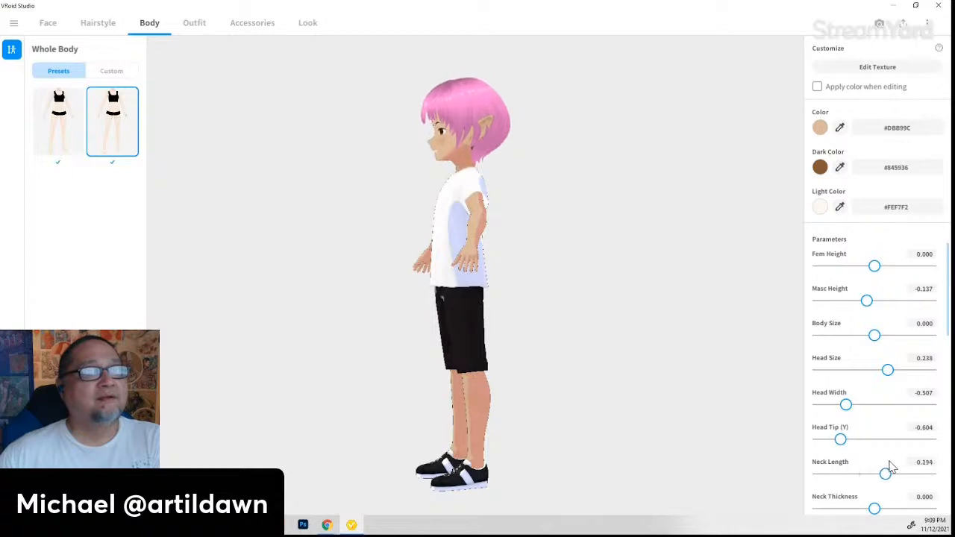
right_click_drag(618, 453, 661, 456)
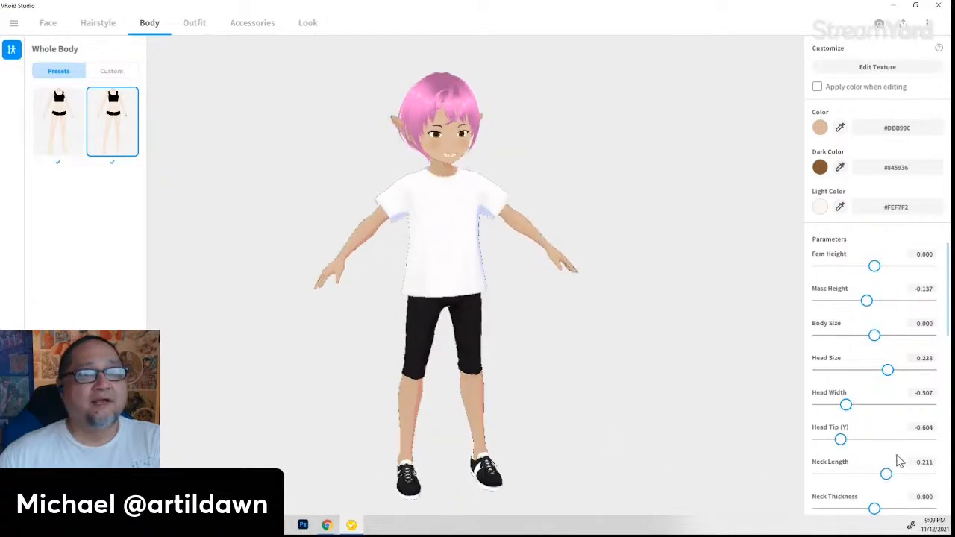
- Set Neck Width to 44.493, testing Soften Collarbone but leaving it at 0.000
scroll(896, 458, "down", 2)
right_click_drag(731, 431, 701, 431)
left_click_drag(875, 469, 920, 469)
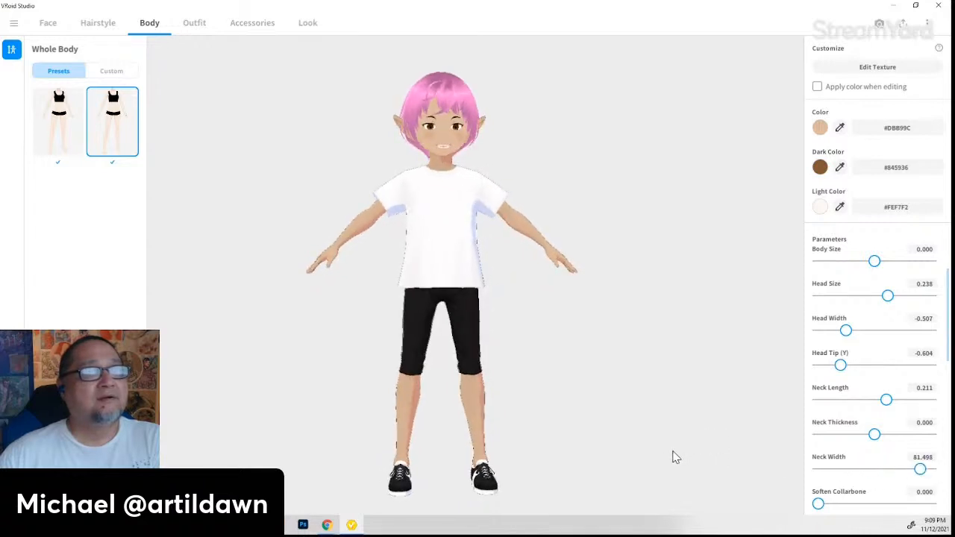
left_click_drag(920, 469, 900, 470)
scroll(847, 461, "down", 1)
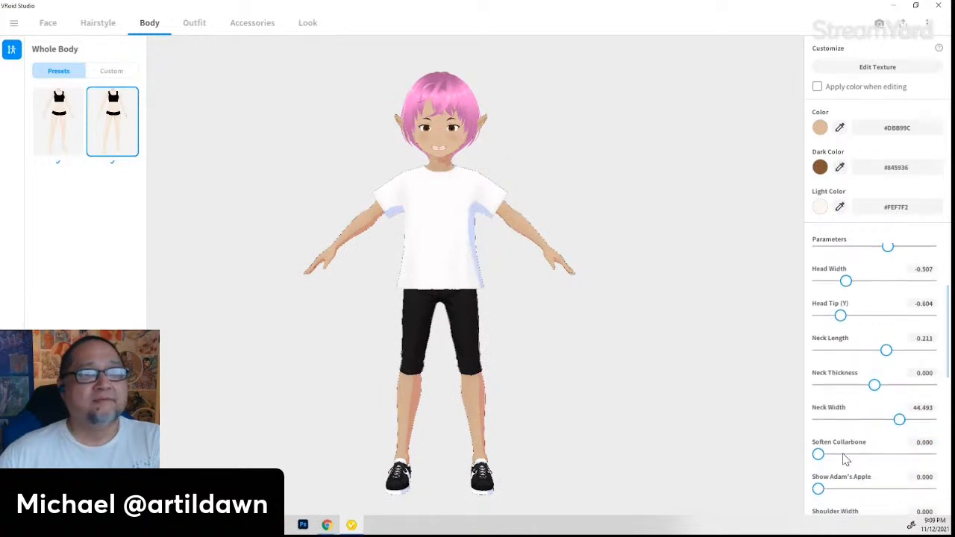
mouse_move(821, 459)
left_mouse_down()
mouse_move(923, 466)
mouse_move(810, 462)
mouse_move(912, 466)
mouse_move(821, 467)
left_mouse_up()
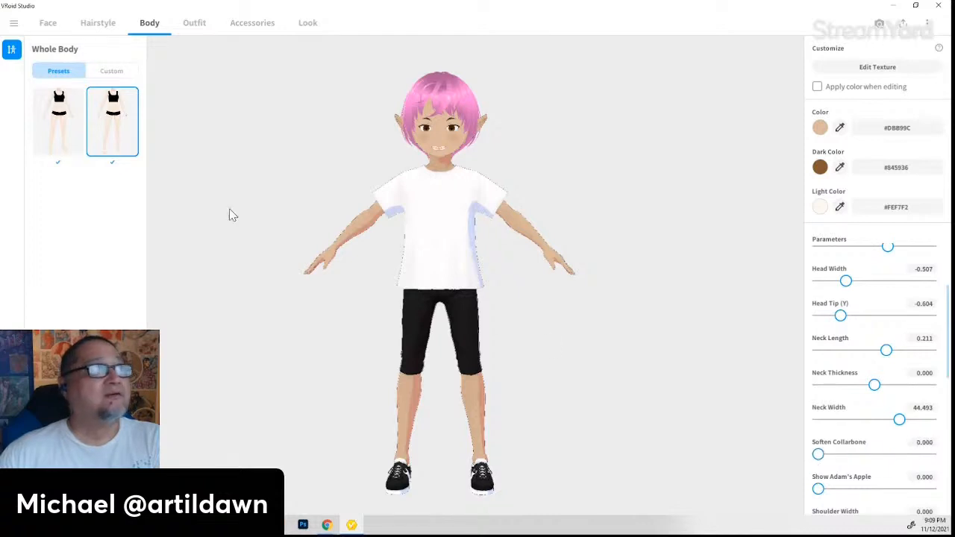
left_click(195, 24)
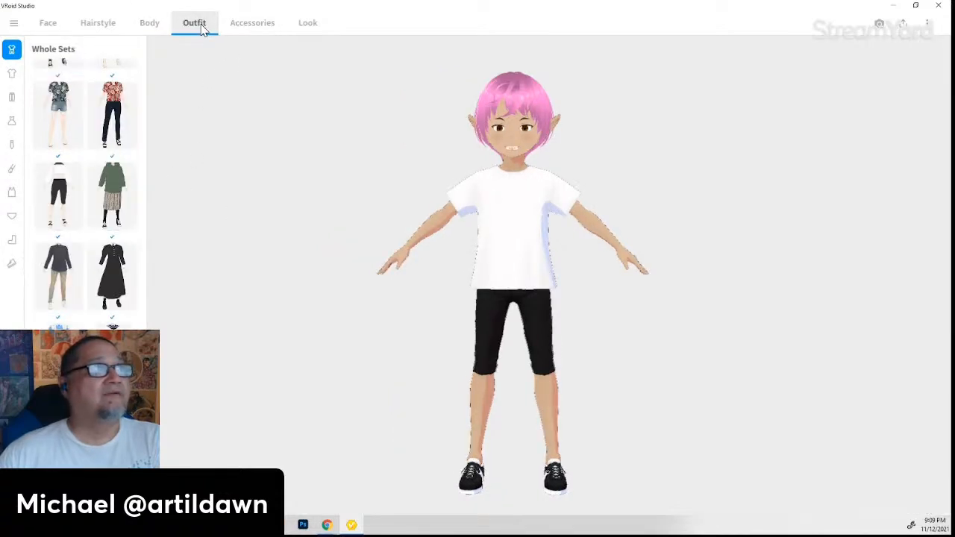
scroll(69, 301, "down", 1)
scroll(85, 194, "down", 3)
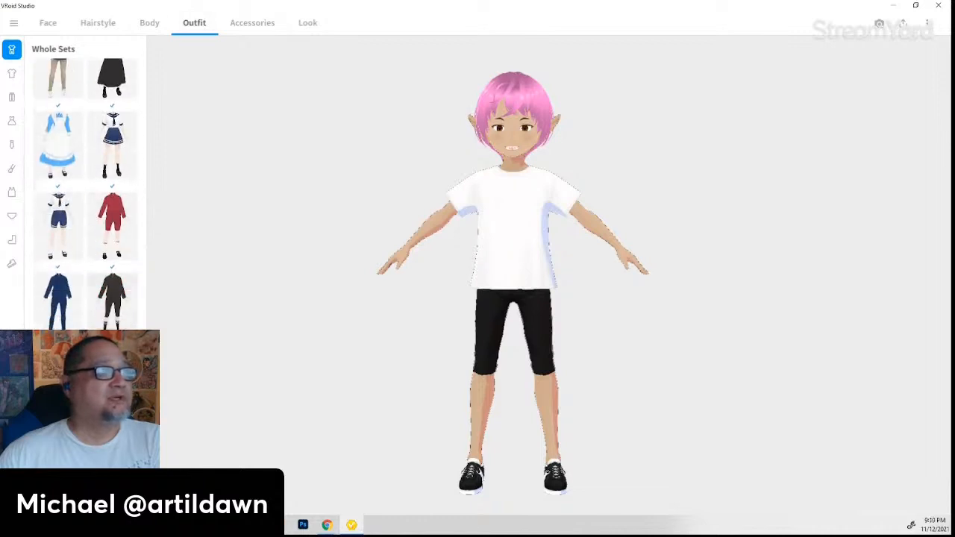
scroll(85, 194, "down", 5)
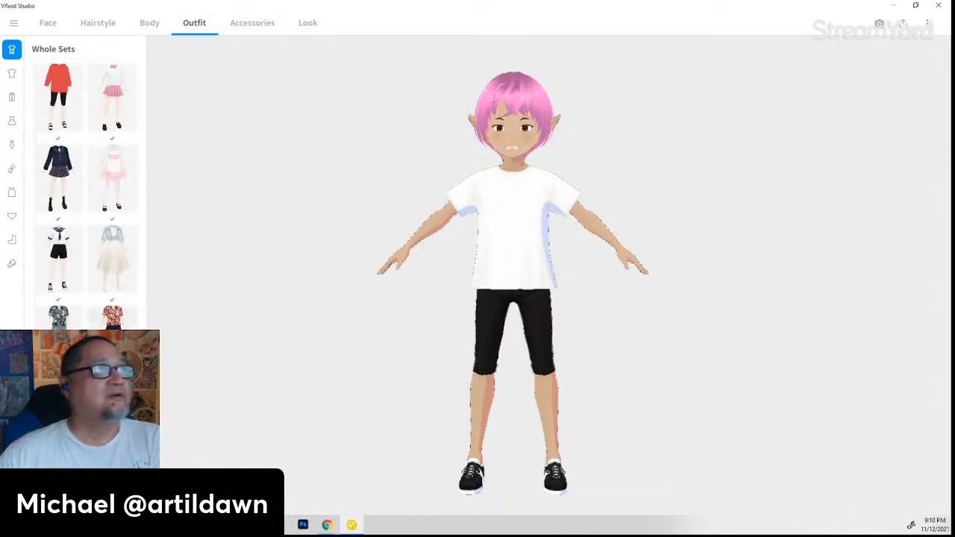
scroll(85, 223, "down", 3)
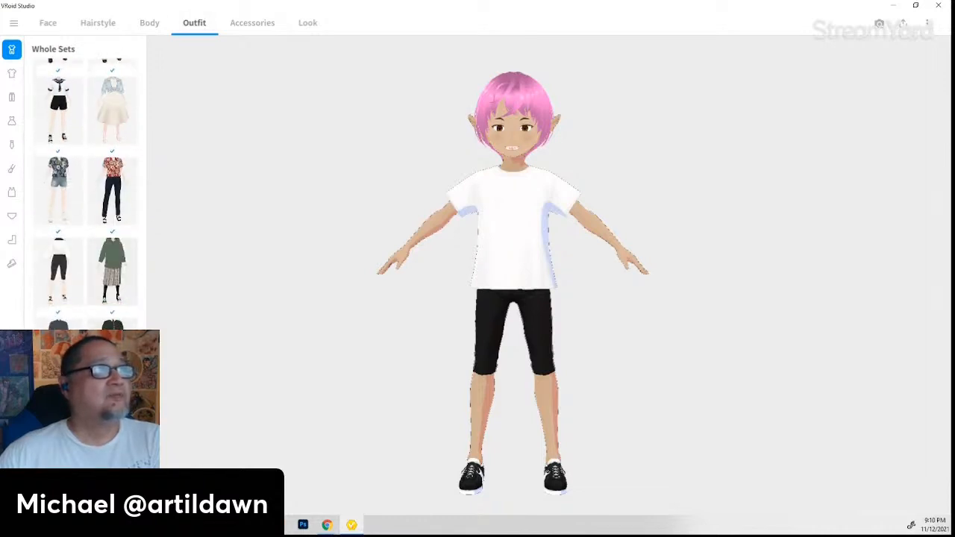
left_click(151, 23)
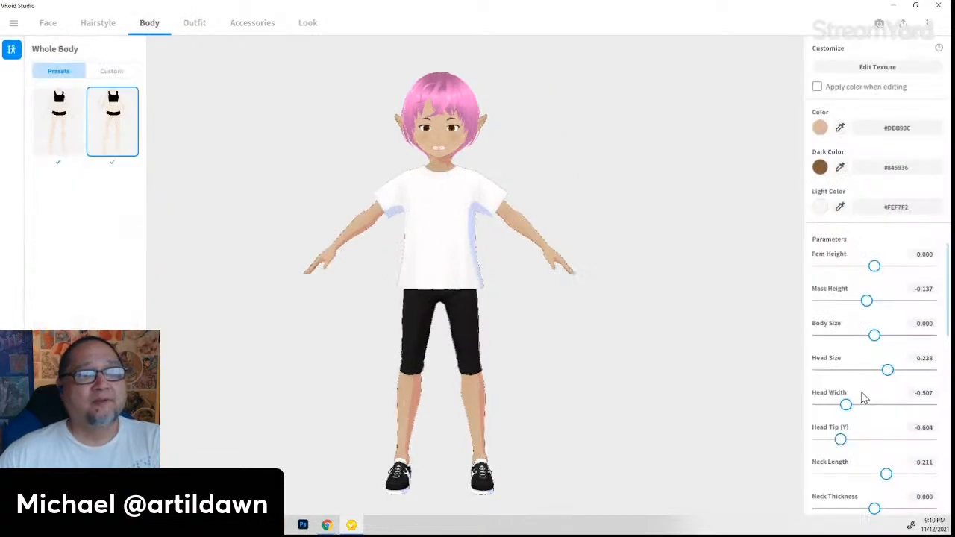
- Add an Adam's apple with Show Adam's Apple at 47.137
scroll(863, 398, "down", 3)
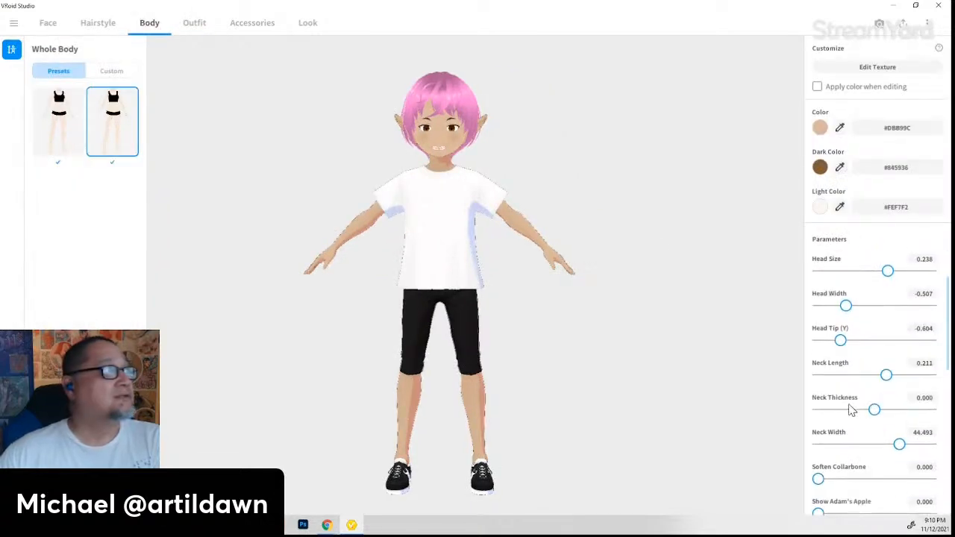
scroll(852, 409, "down", 3)
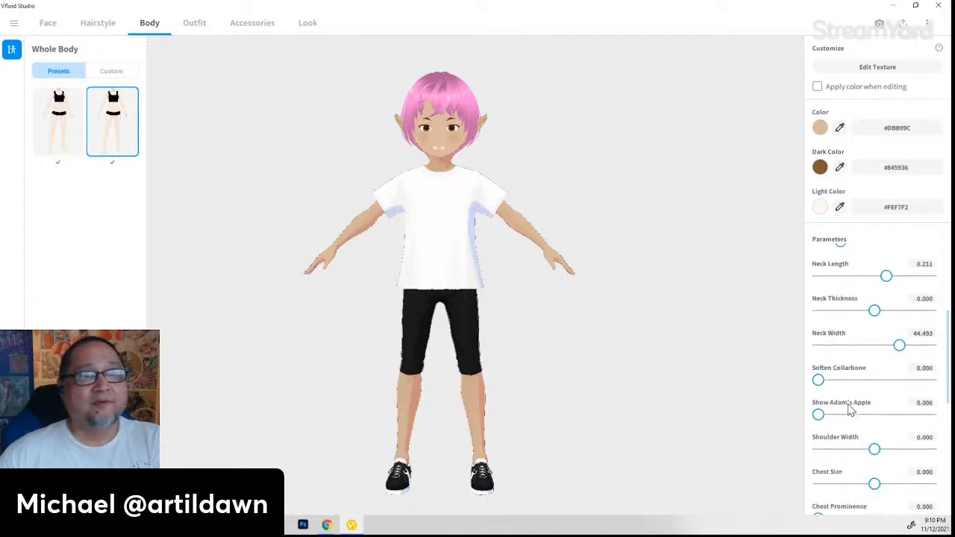
left_click_drag(687, 415, 631, 416)
left_click_drag(818, 420, 878, 423)
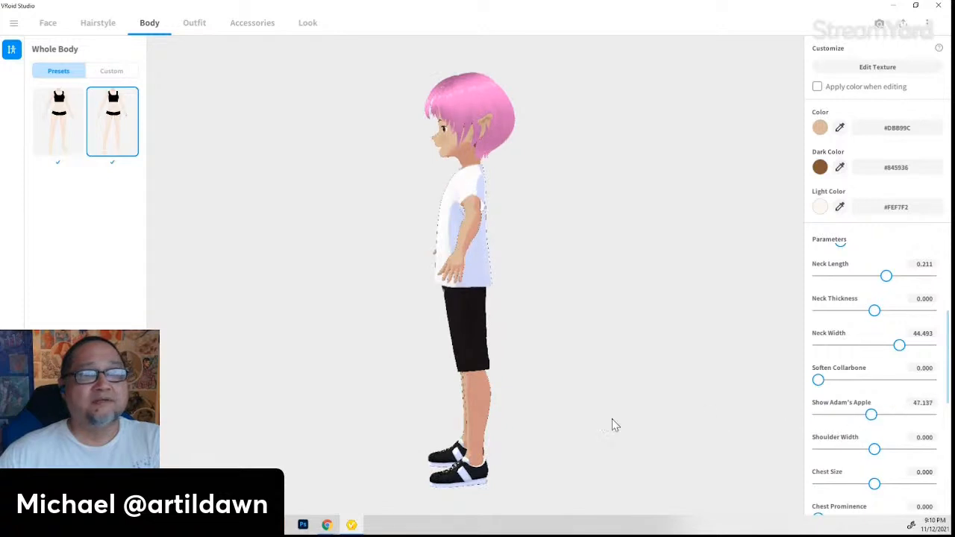
left_click_drag(612, 425, 448, 413)
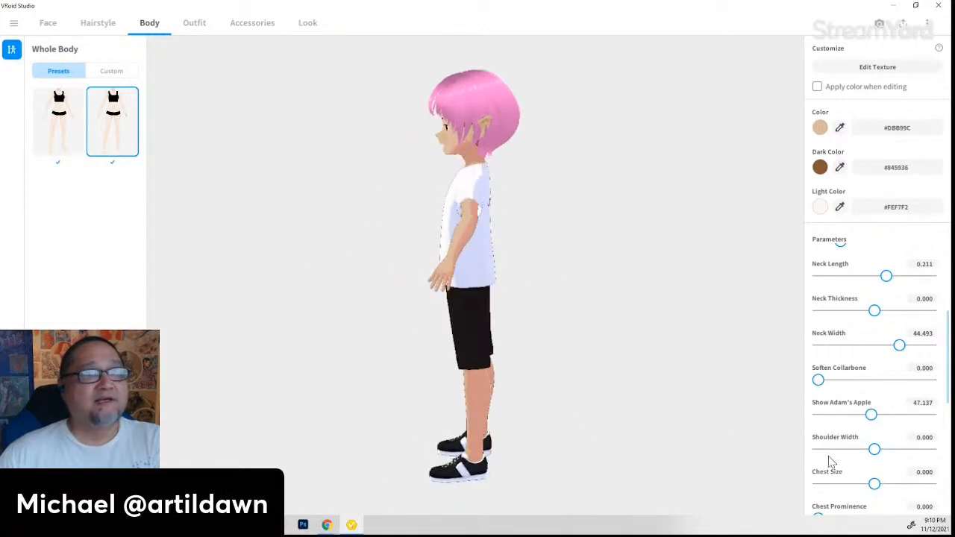
- Set Chest Size to 0.493 and Chest Prominence to 0.242
left_click_drag(875, 484, 892, 475)
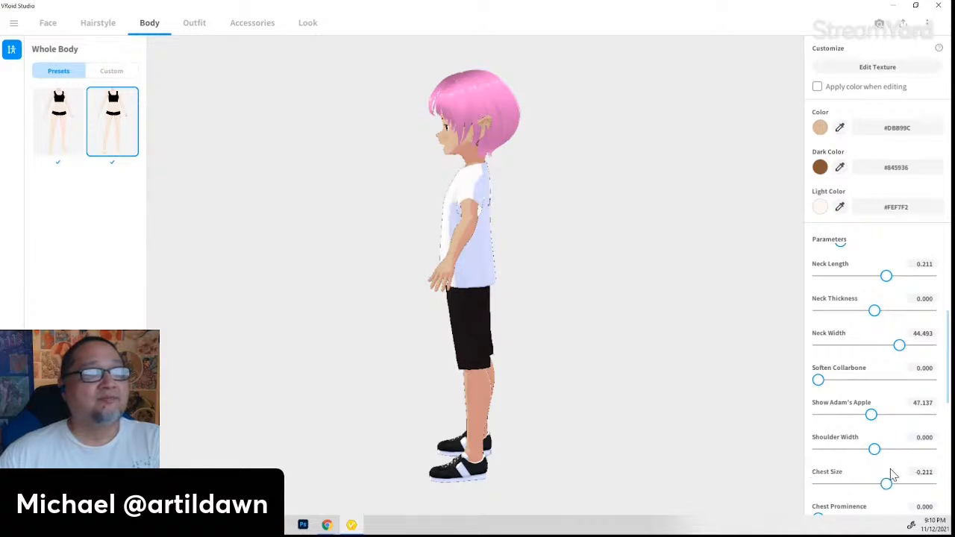
mouse_move(654, 456)
right_mouse_down()
mouse_move(699, 458)
mouse_move(645, 462)
mouse_move(657, 461)
right_mouse_up()
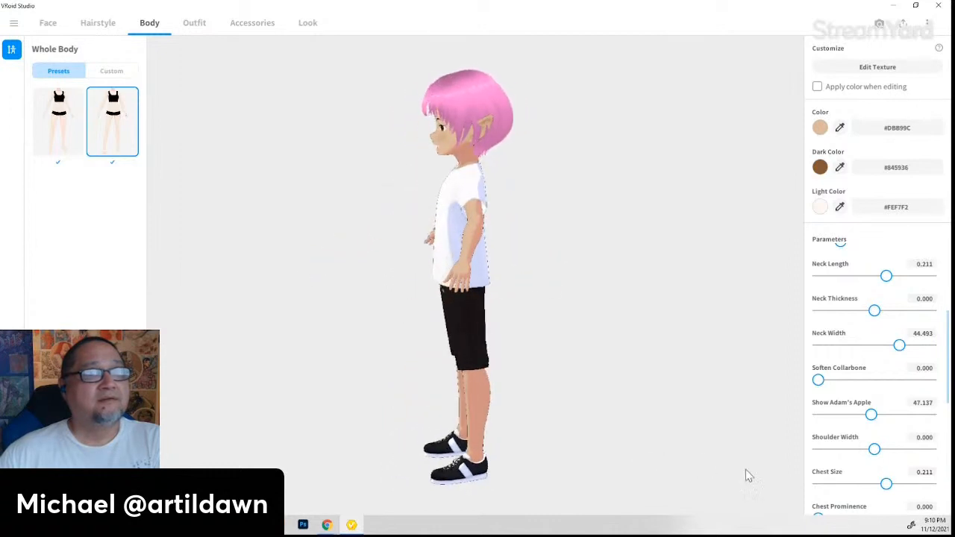
scroll(895, 457, "down", 2)
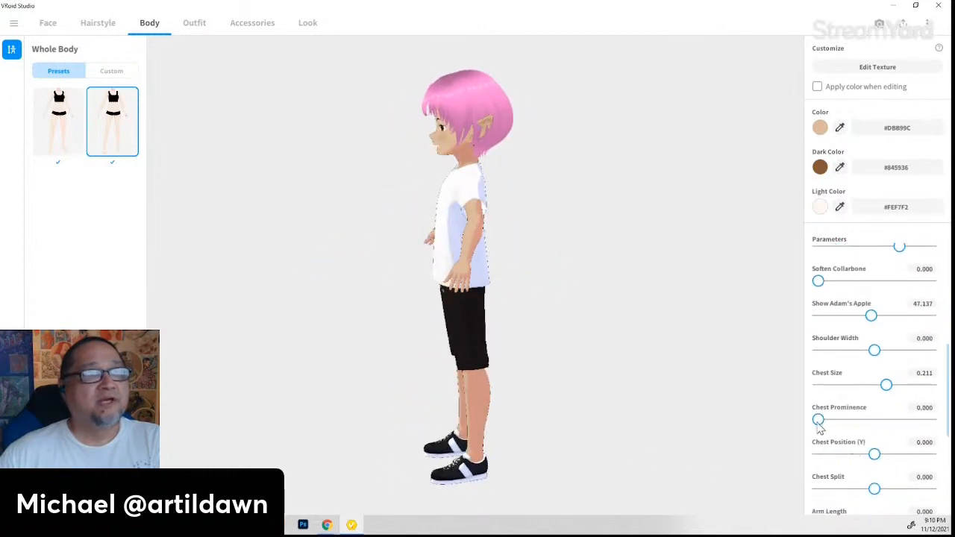
mouse_move(819, 420)
left_mouse_down()
mouse_move(900, 421)
mouse_move(806, 426)
left_mouse_up()
right_click_drag(606, 431, 642, 426)
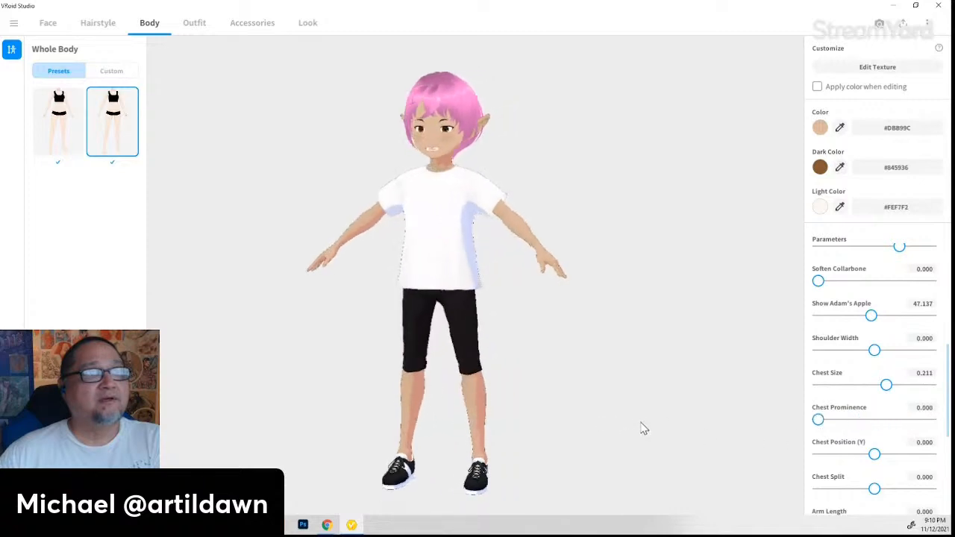
left_click_drag(818, 421, 841, 431)
right_click_drag(701, 441, 654, 435)
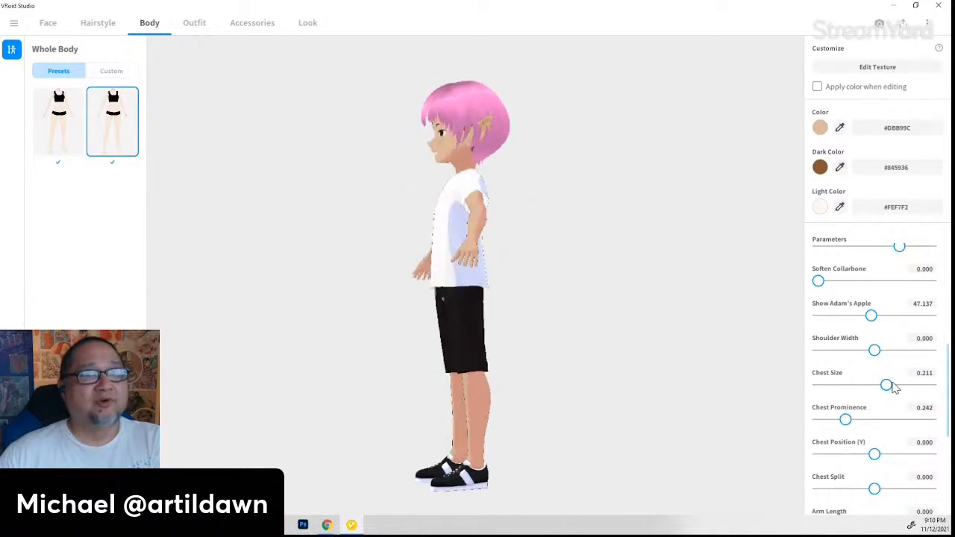
left_click_drag(886, 385, 901, 387)
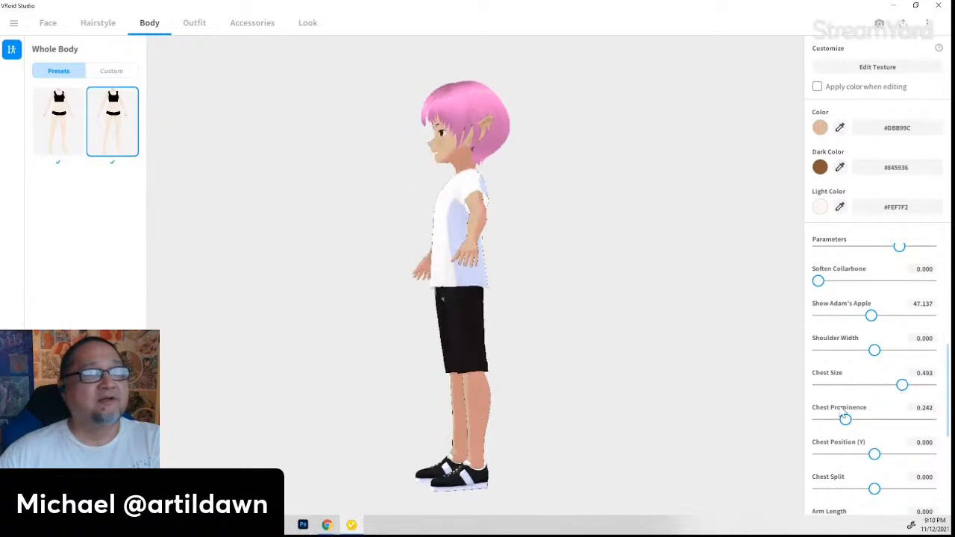
- Set Chest Position (Y) to 0.300 and Chest Split to -0.396
scroll(841, 443, "down", 1)
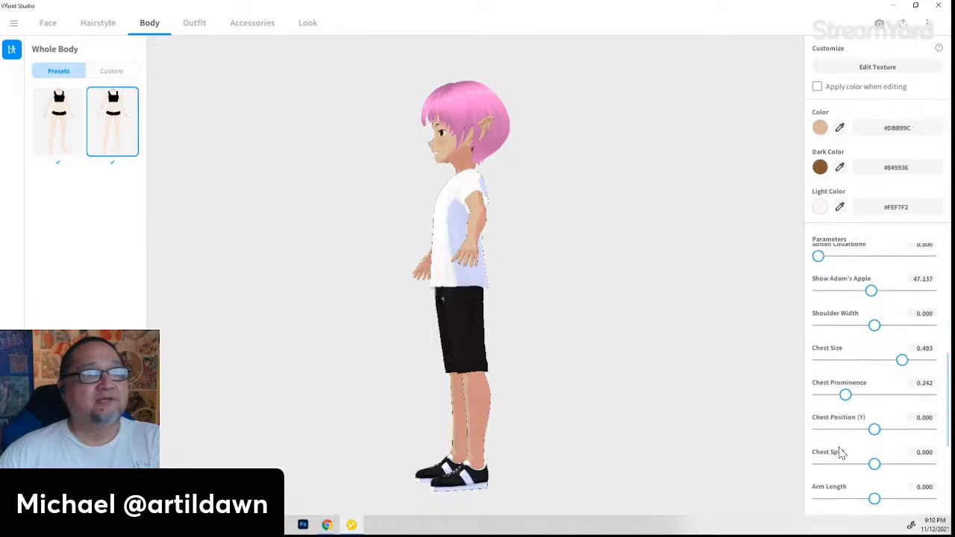
left_click_drag(876, 435, 872, 463)
right_click_drag(579, 445, 627, 445)
left_click_drag(879, 467, 852, 464)
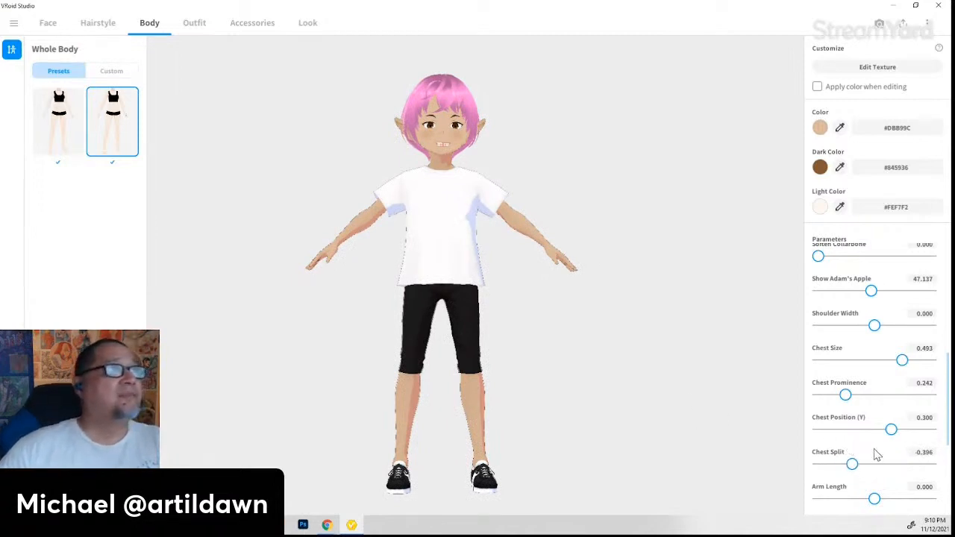
- Shorten Arm Length to 0.115, max Finger Size at 1.000, and set Hand Size 0.308
scroll(913, 435, "down", 2)
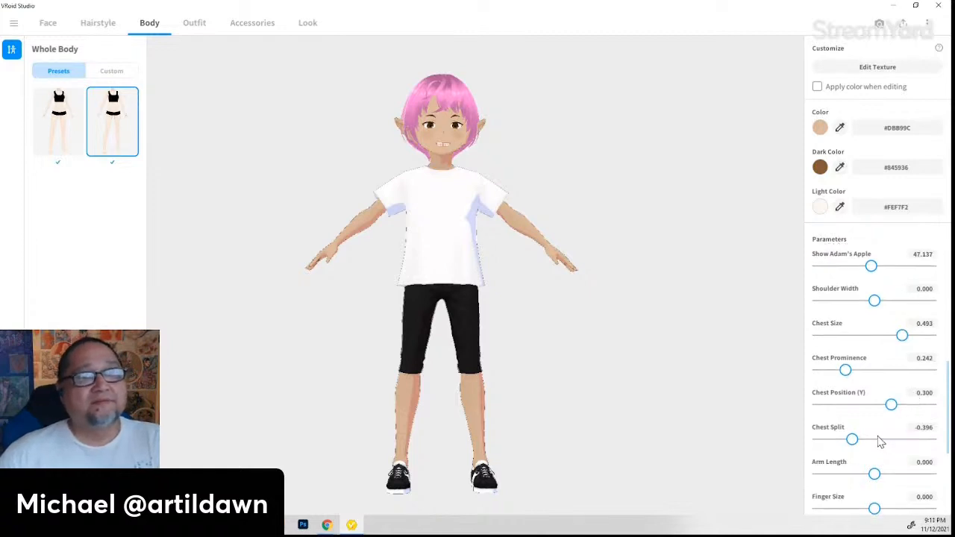
left_click_drag(875, 433, 872, 454)
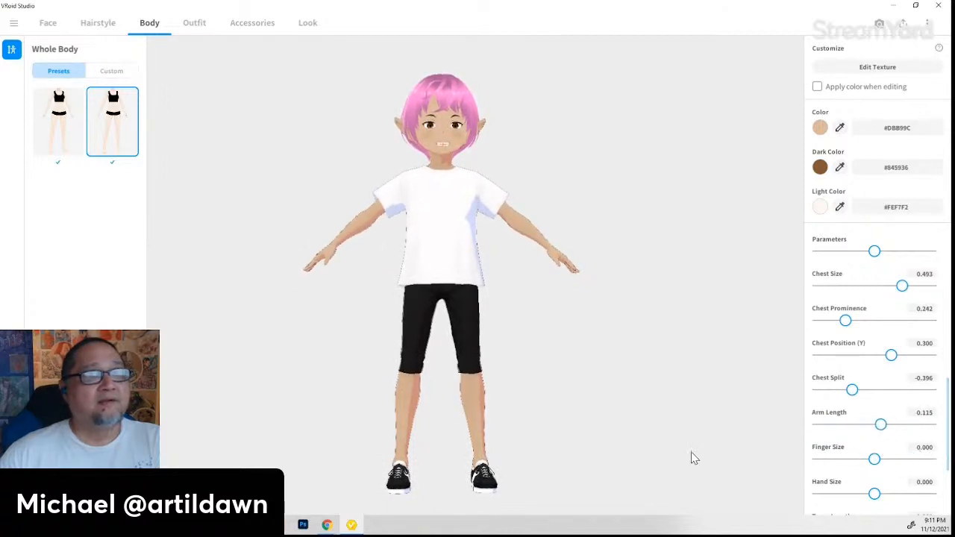
right_click_drag(691, 455, 667, 456)
left_click_drag(875, 459, 951, 464)
right_click_drag(692, 464, 630, 461)
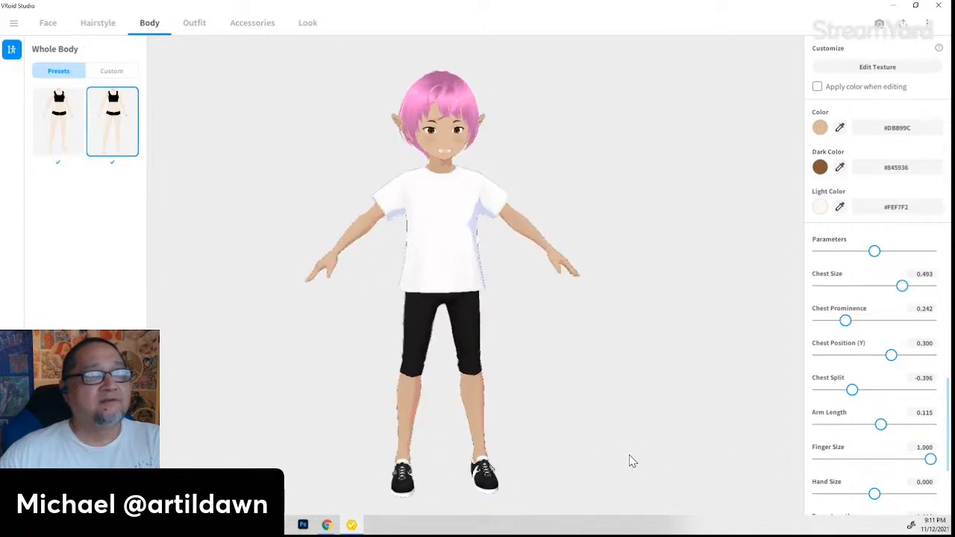
left_click_drag(874, 493, 895, 498)
right_click_drag(766, 482, 726, 480)
left_click_drag(880, 500, 894, 496)
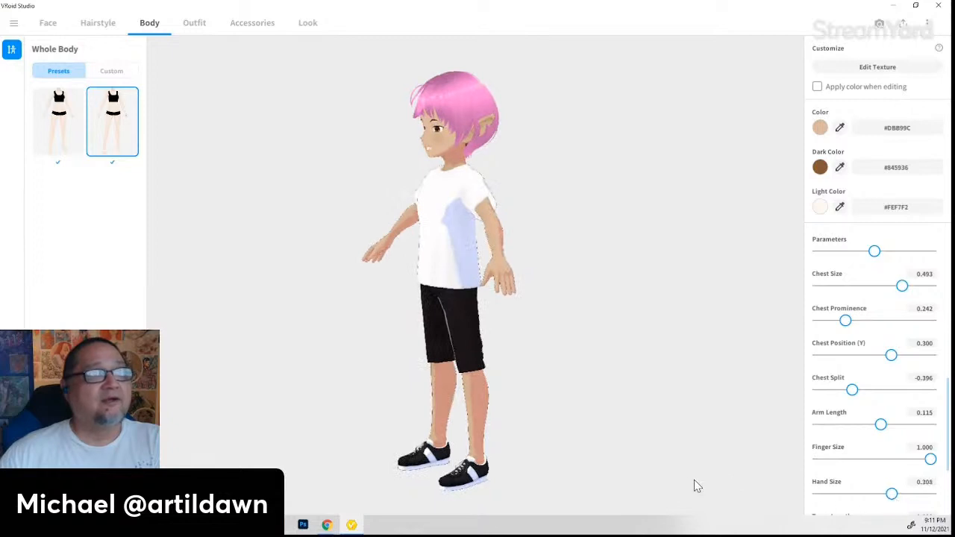
right_click_drag(638, 480, 668, 478)
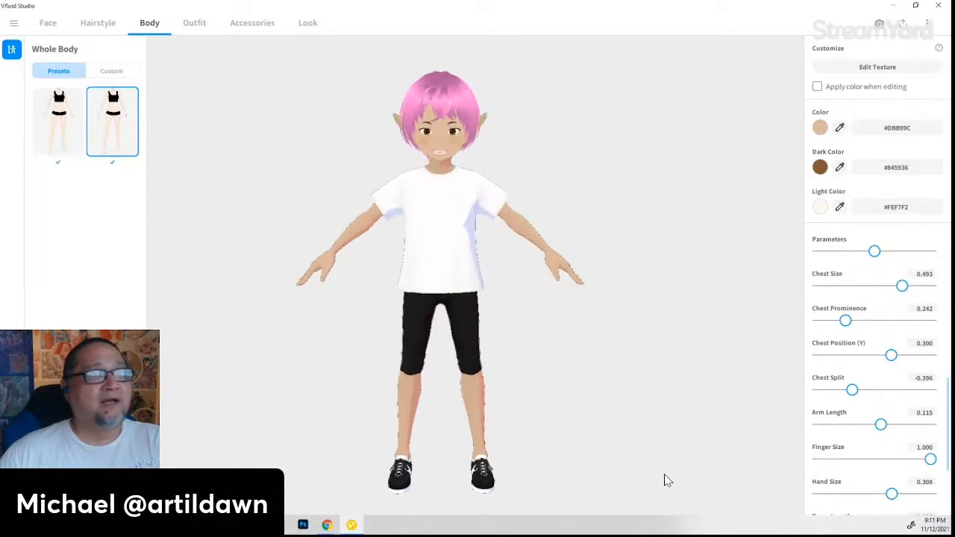
scroll(836, 471, "down", 1)
scroll(850, 461, "down", 1)
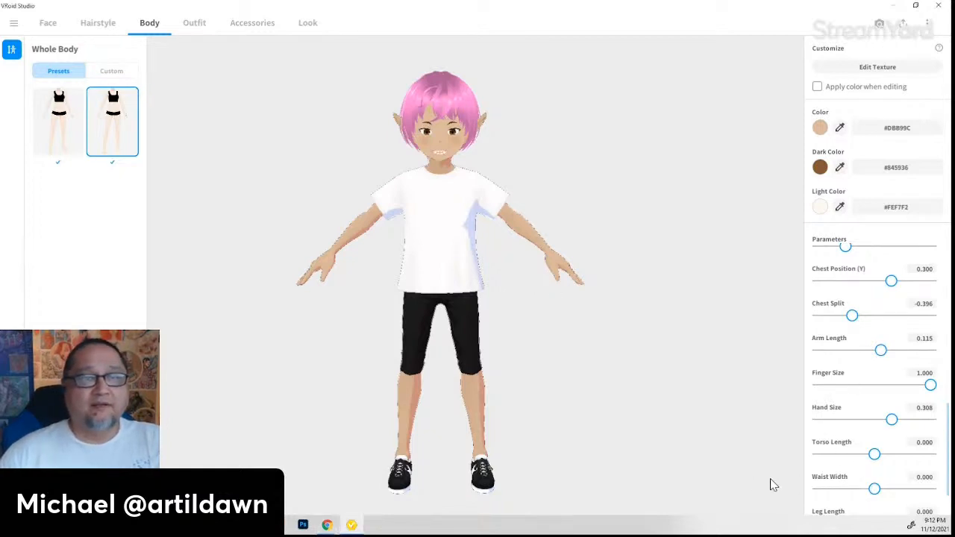
- Enlarge Foot Size to 0.546 and lengthen Leg Length to 0.458
scroll(863, 468, "down", 1)
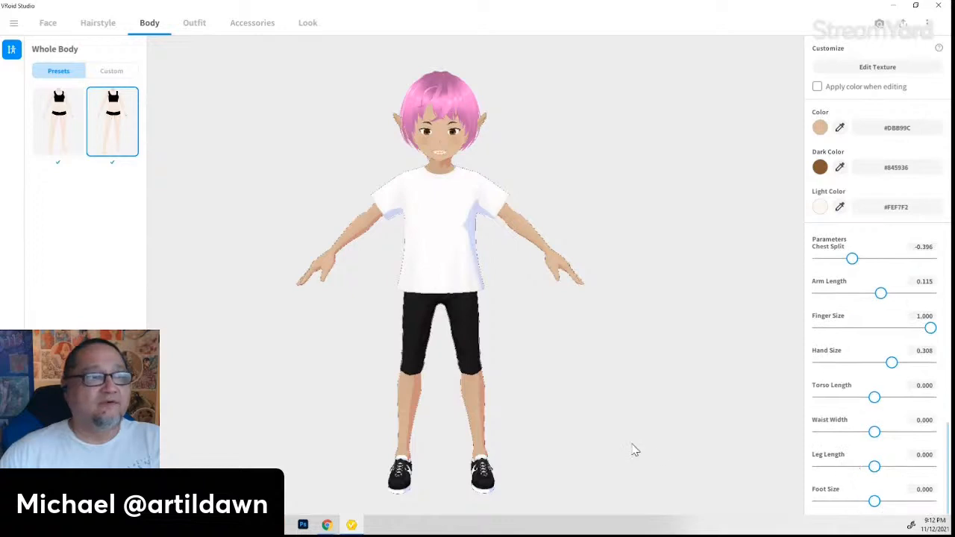
left_click_drag(632, 444, 586, 445)
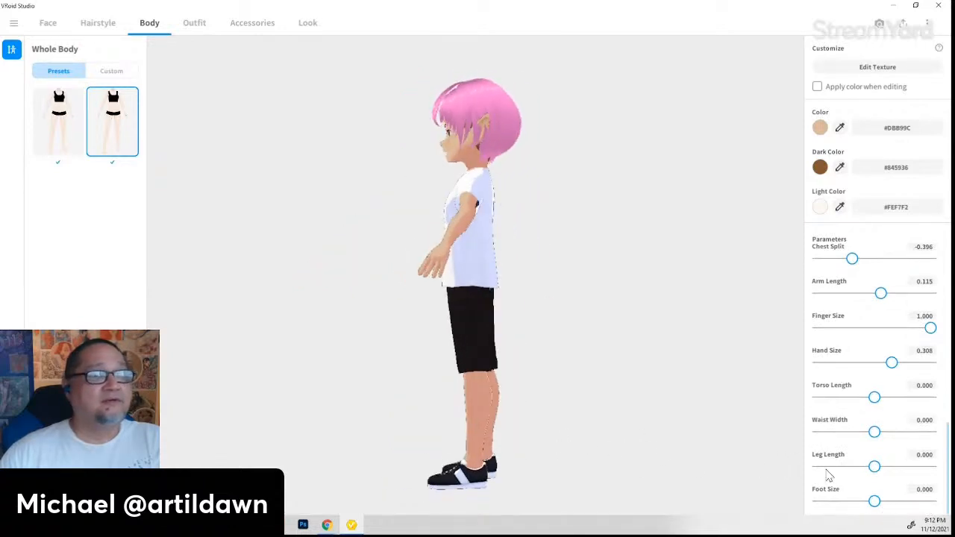
left_click_drag(875, 501, 905, 501)
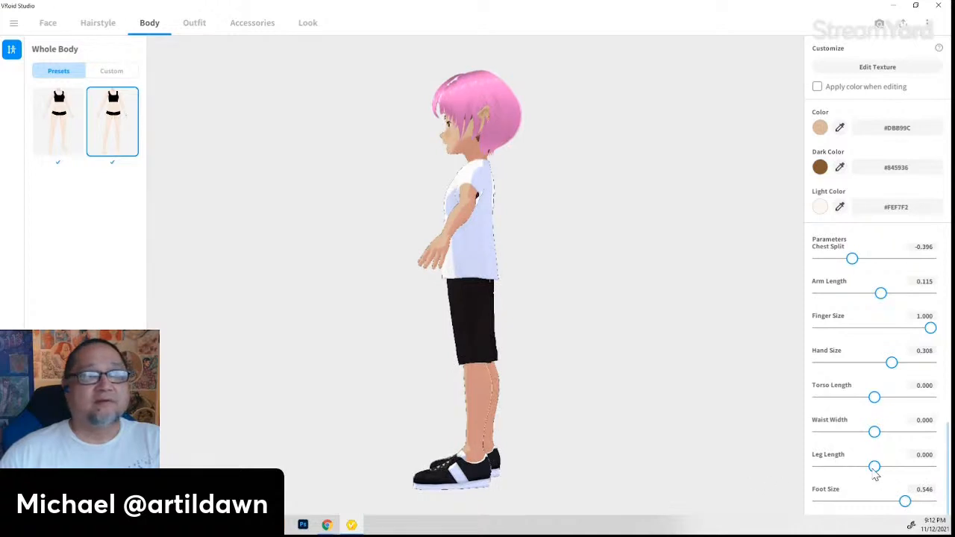
left_click_drag(875, 470, 900, 468)
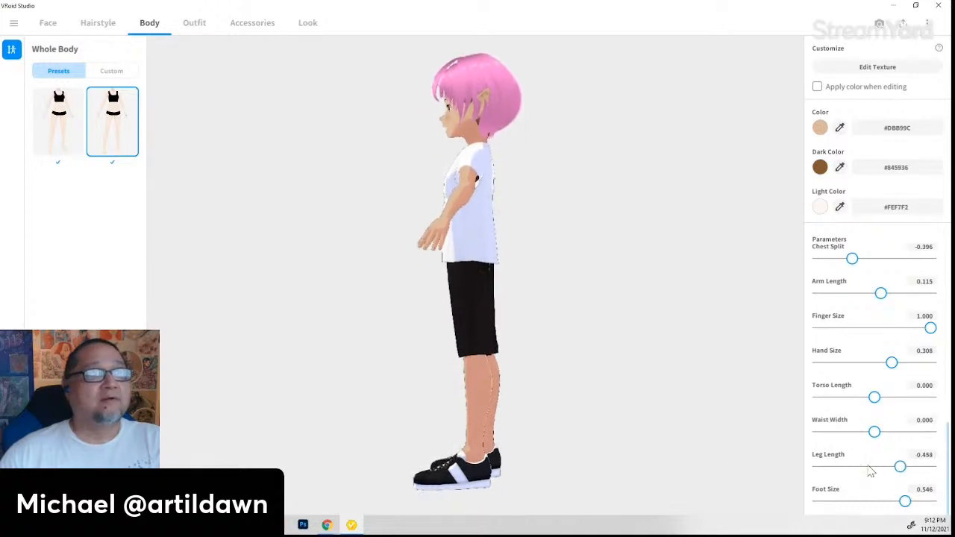
left_click_drag(621, 460, 656, 456)
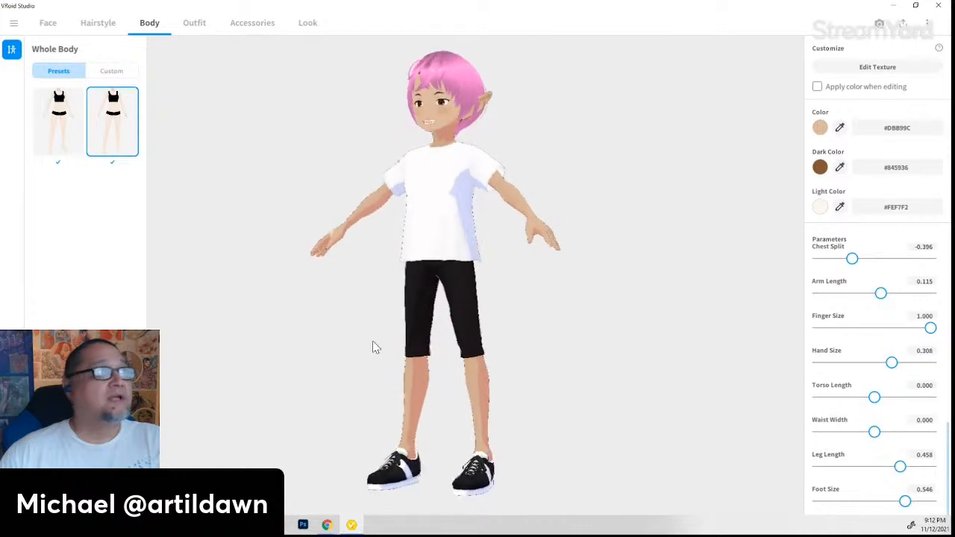
left_click(191, 25)
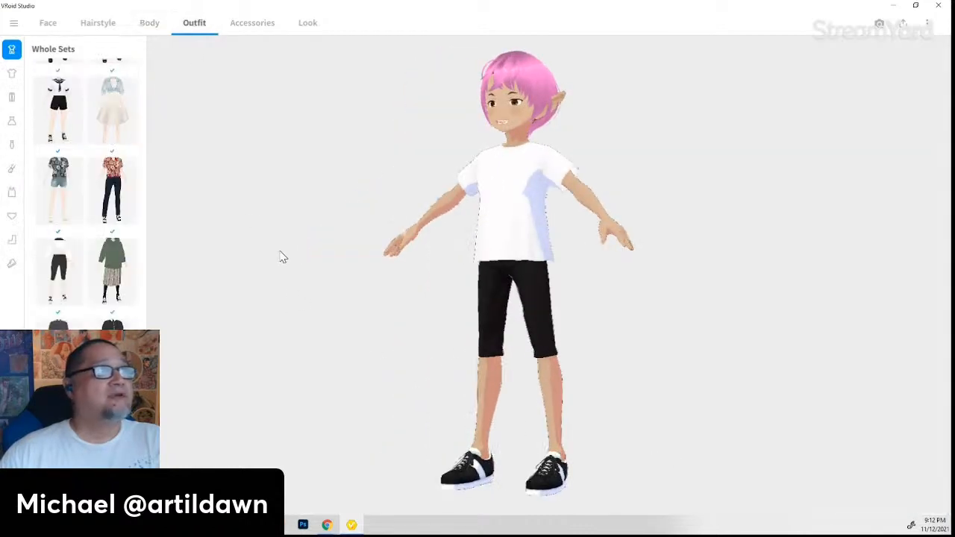
- Browse the inner top, inner bottom and sock presets, then bring up the shoe presets
scroll(89, 243, "up", 3)
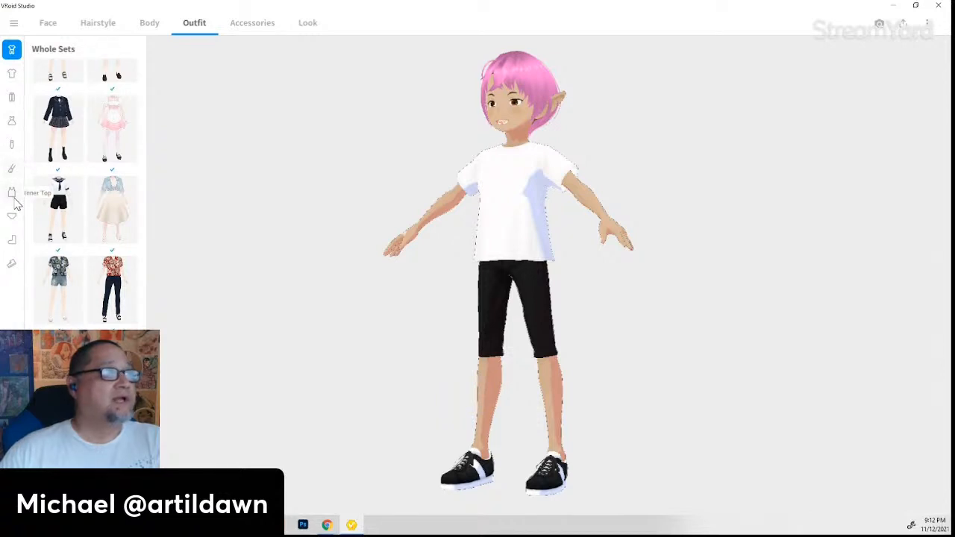
left_click(12, 196)
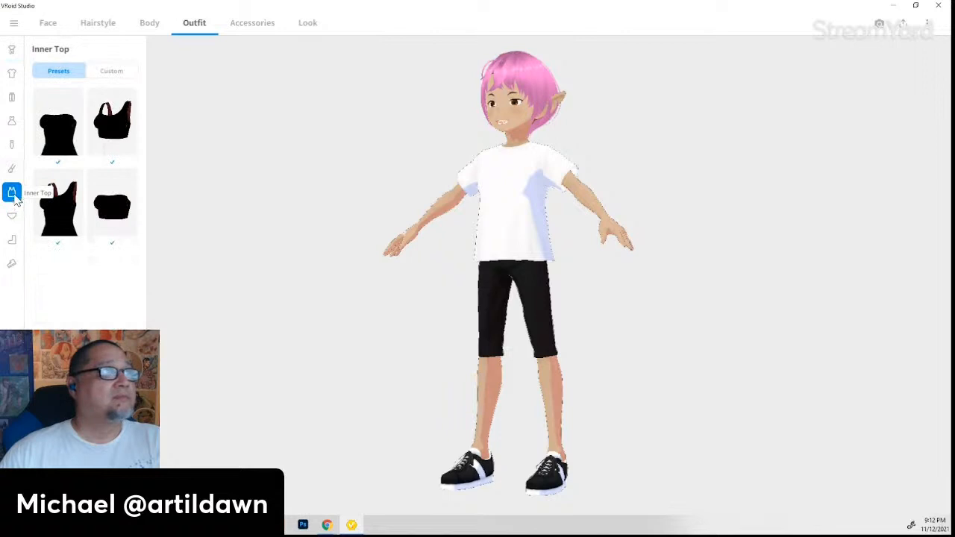
left_click(14, 217)
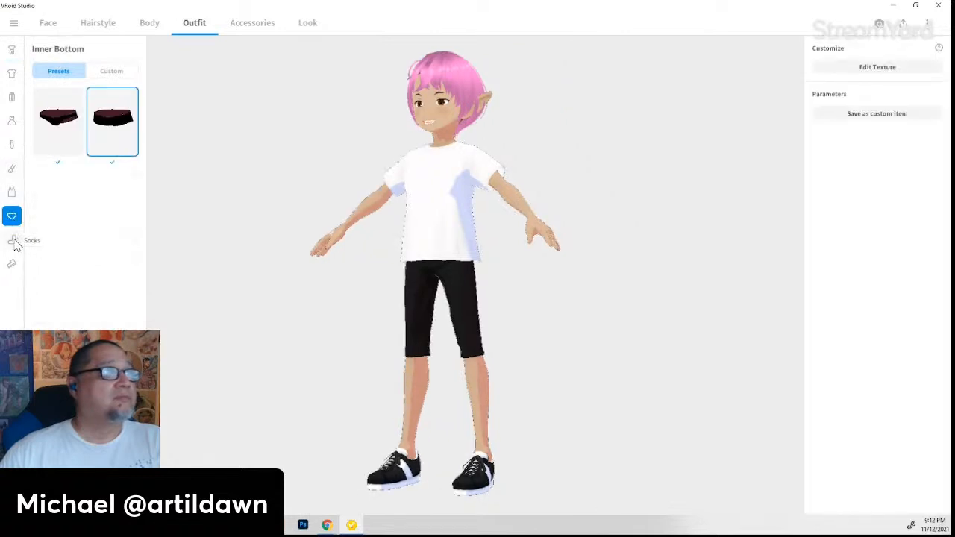
left_click(13, 242)
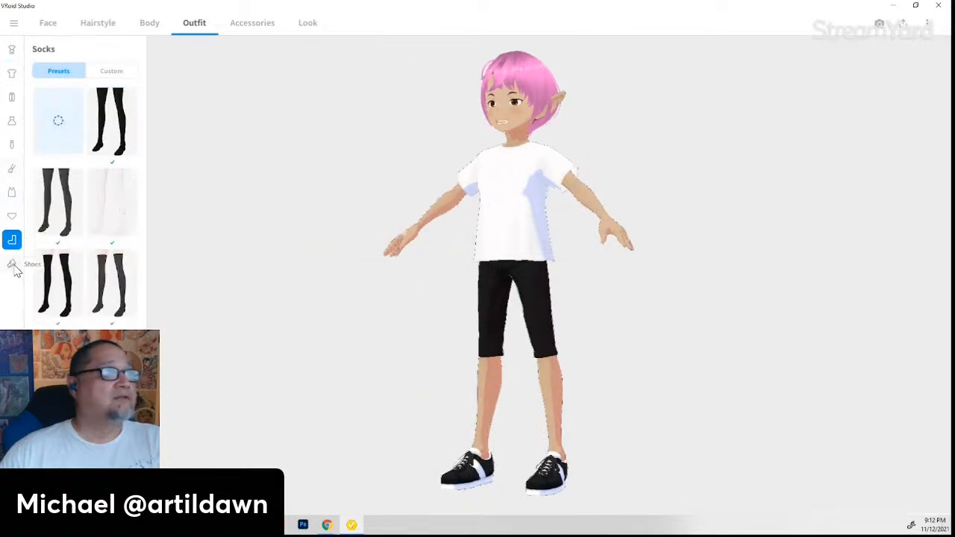
left_click(13, 264)
scroll(94, 278, "down", 1)
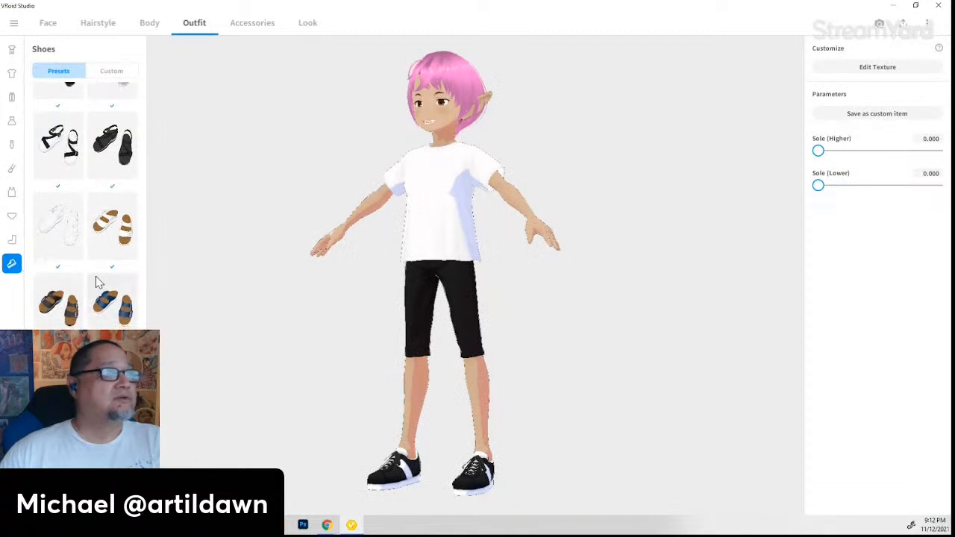
- Try brown loafers and black strap shoes, then return to the black-and-white sneakers
left_click(112, 388)
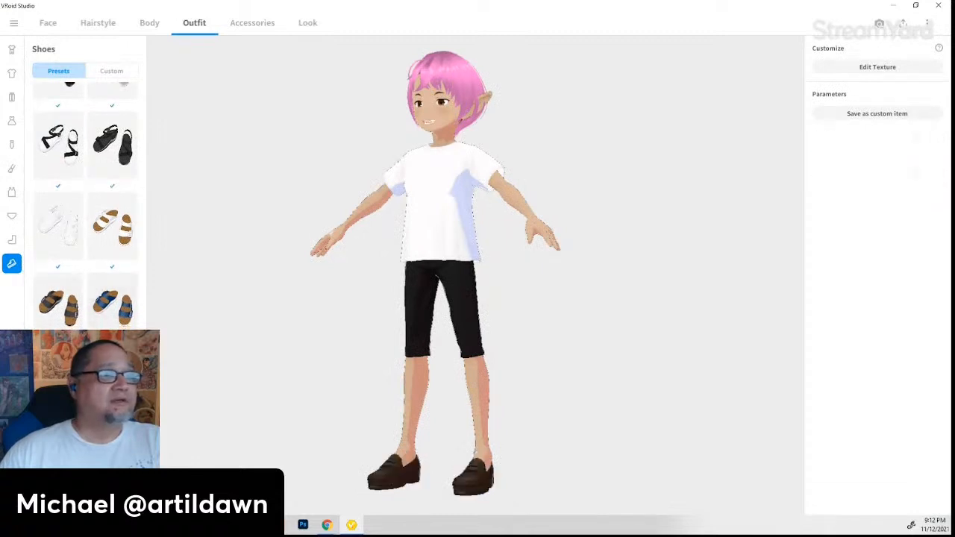
left_click(112, 388)
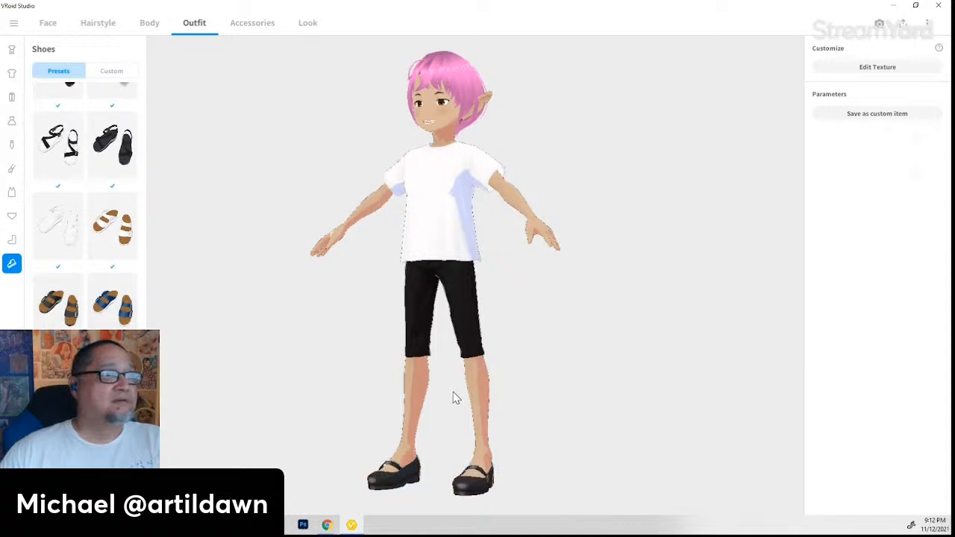
scroll(453, 396, "down", 1)
left_click(112, 388)
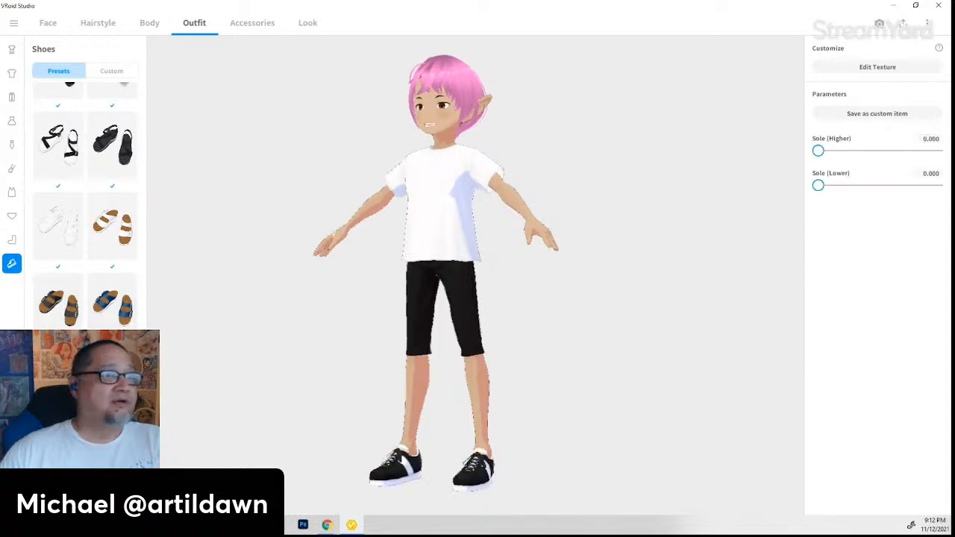
mouse_move(474, 391)
right_mouse_down()
mouse_move(455, 395)
mouse_move(469, 399)
right_mouse_up()
scroll(71, 231, "up", 5)
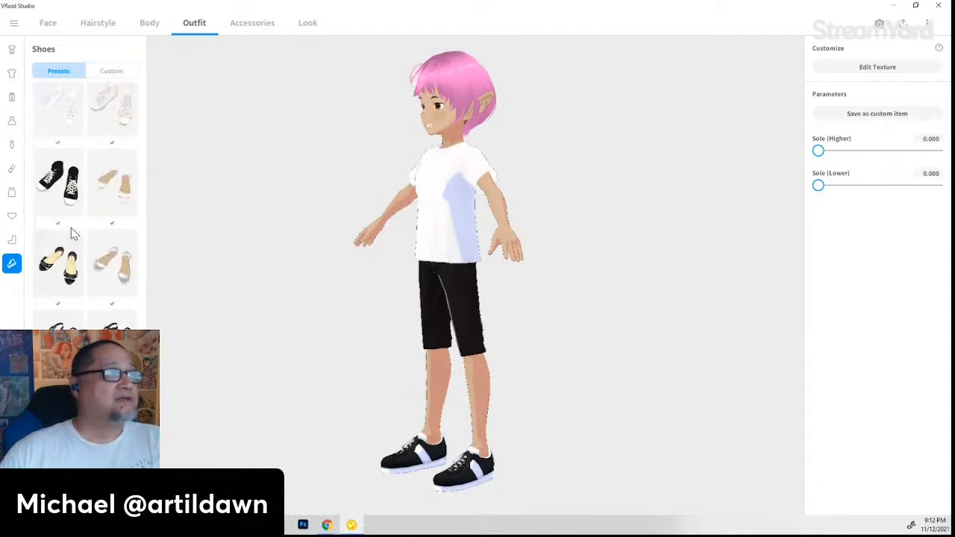
- Compare black high-top, red-and-white and white high-top sneakers, settling on the black high-tops
left_click(75, 267)
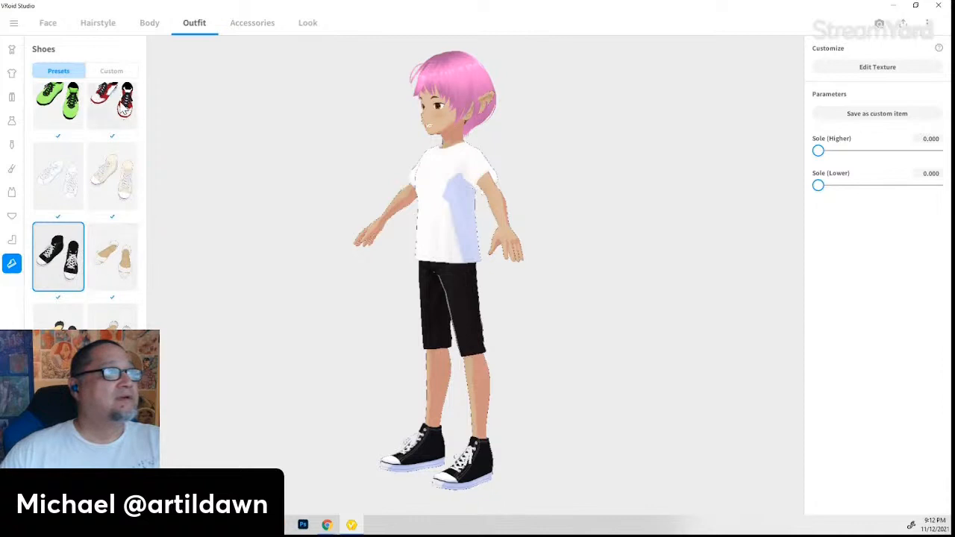
left_click(122, 108)
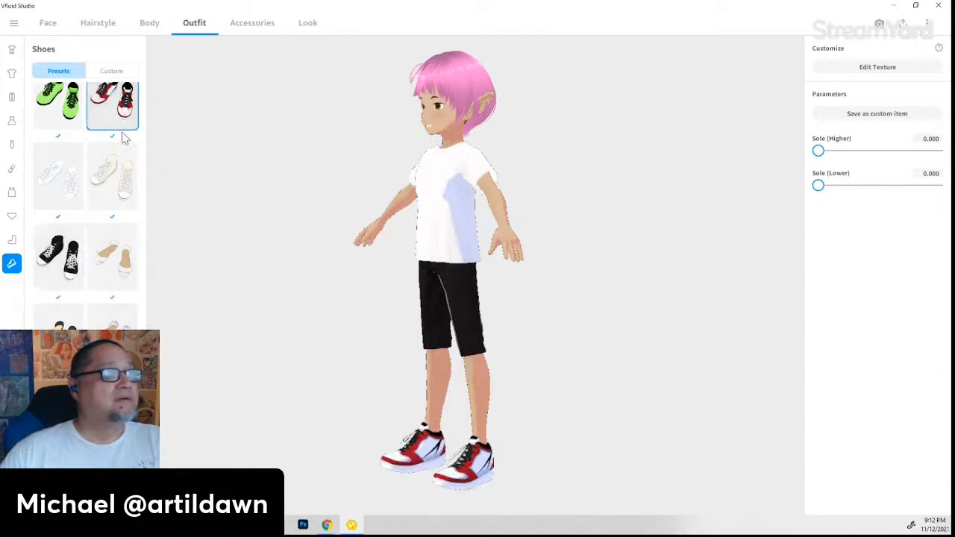
left_click(111, 202)
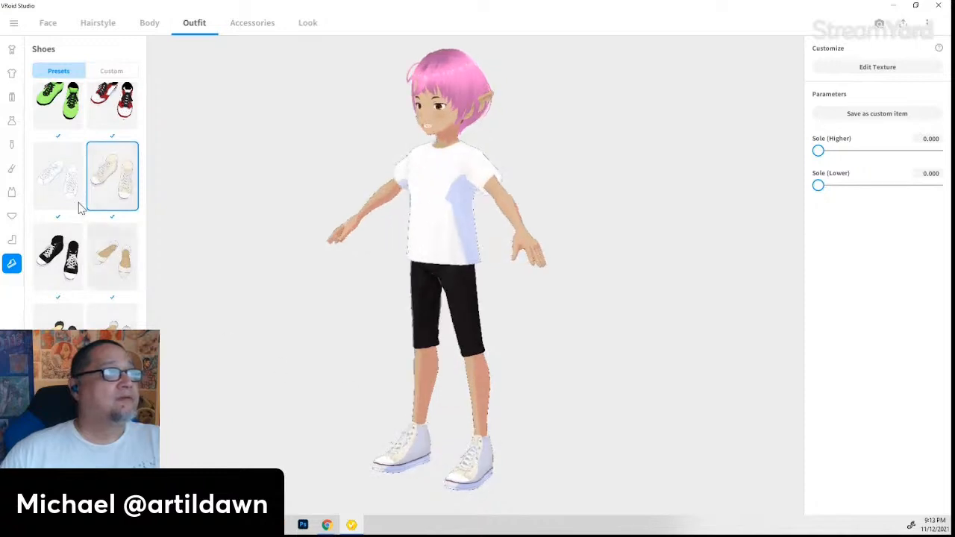
scroll(79, 207, "up", 1)
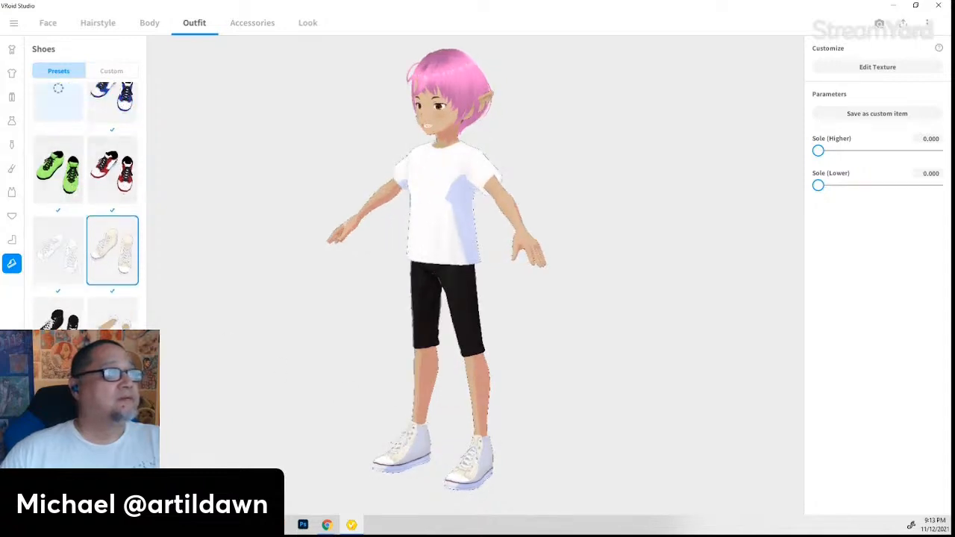
left_click(58, 314)
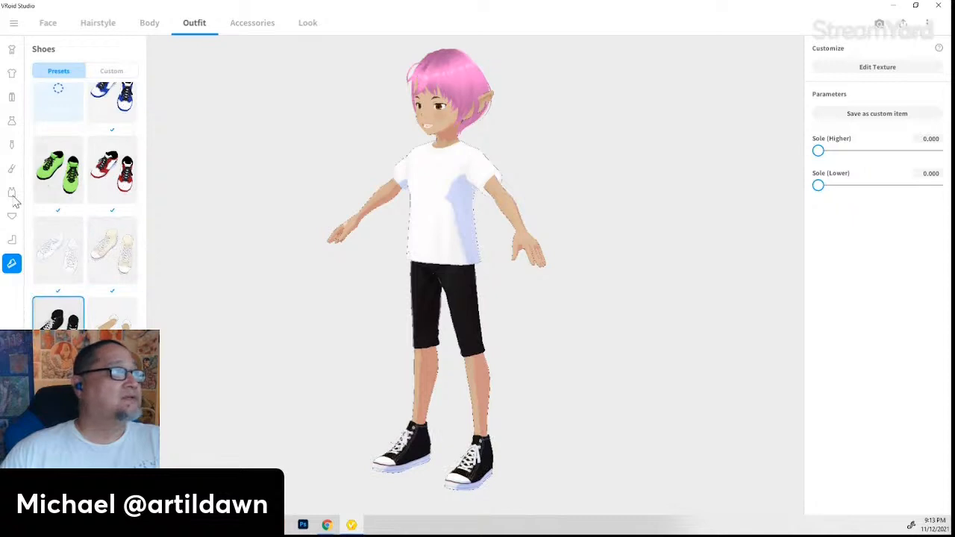
- Try dark grey, red-striped and white-striped socks, then put plain black socks on the avatar
left_click(12, 242)
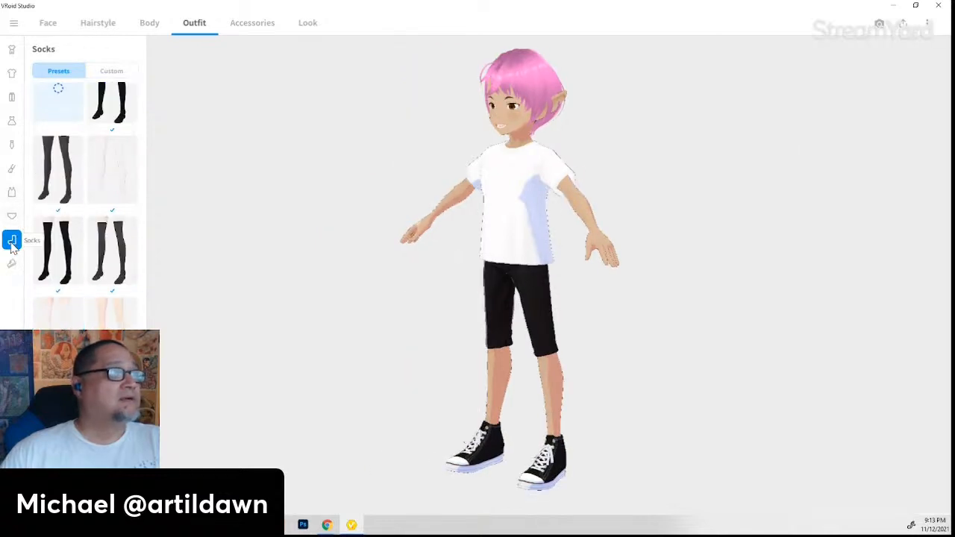
scroll(115, 257, "down", 1)
left_click(124, 325)
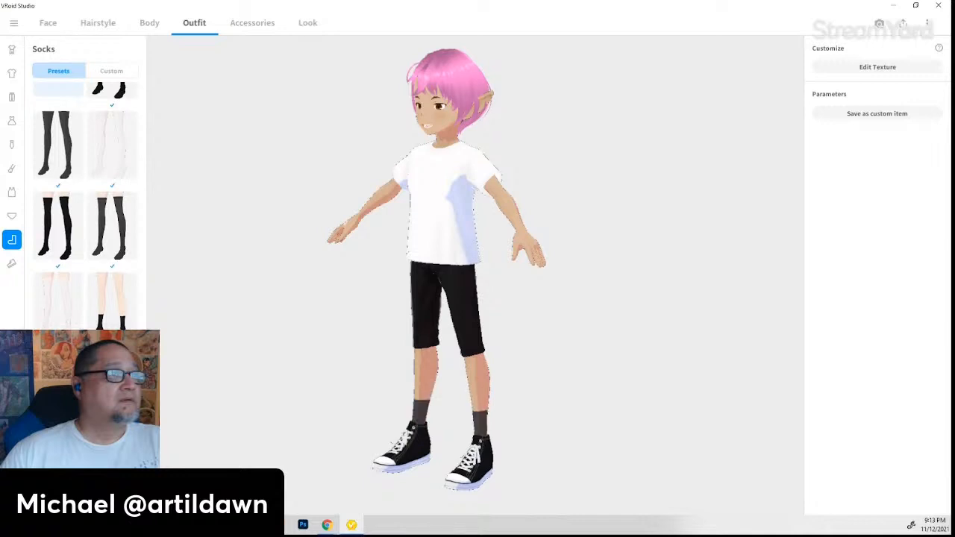
scroll(85, 209, "down", 2)
left_click(58, 418)
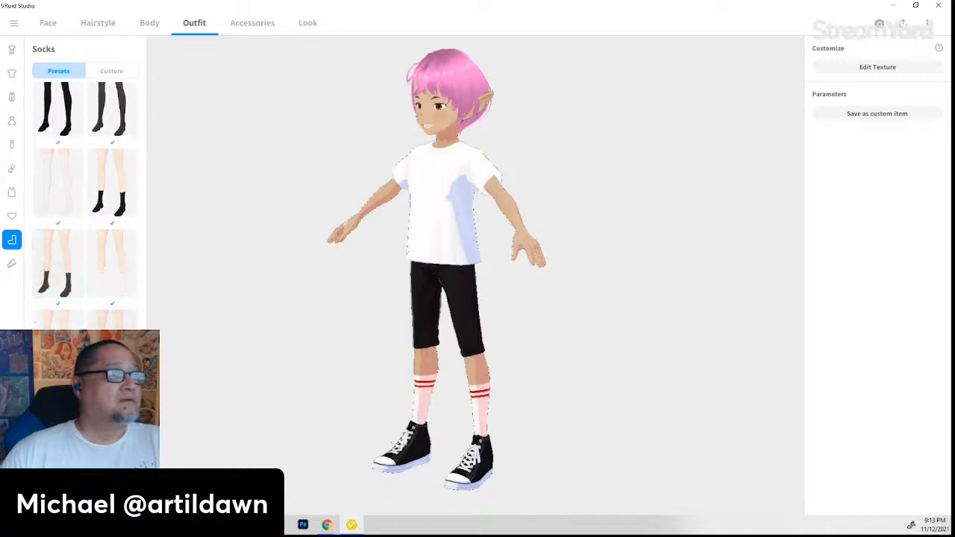
left_click(112, 419)
scroll(100, 265, "up", 1)
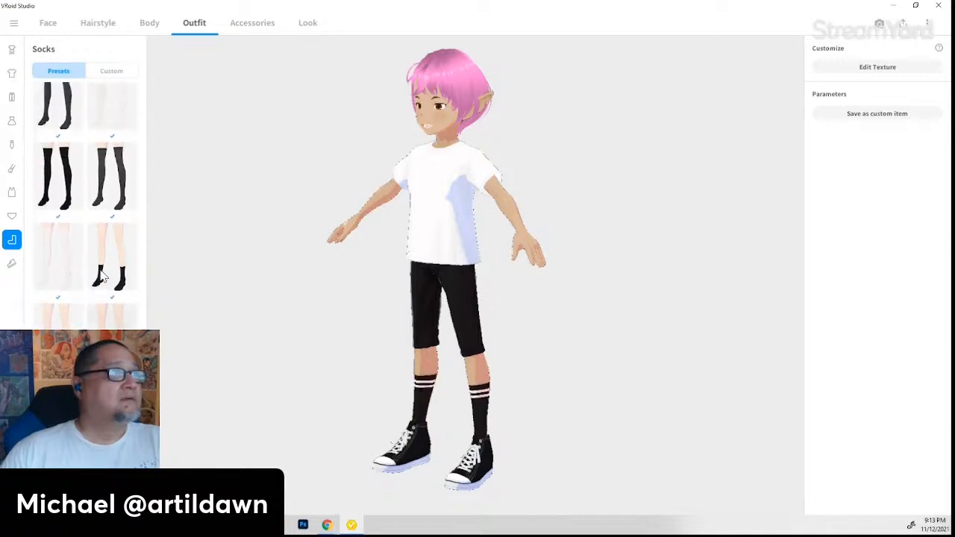
left_click(103, 267)
scroll(100, 265, "up", 1)
scroll(101, 262, "up", 1)
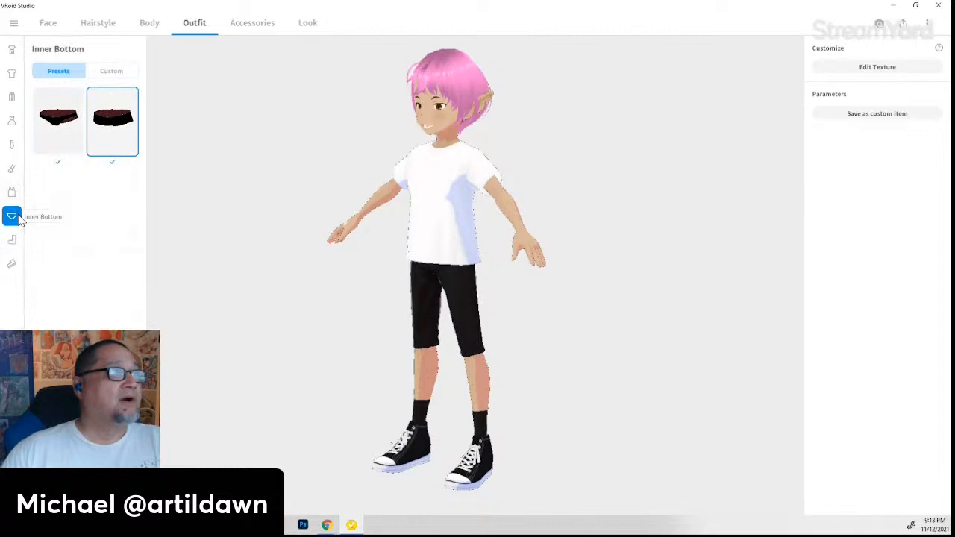
- Look through the inner top, arm accessory, neck accessory and dress presets before landing on Bottoms
left_click(12, 193)
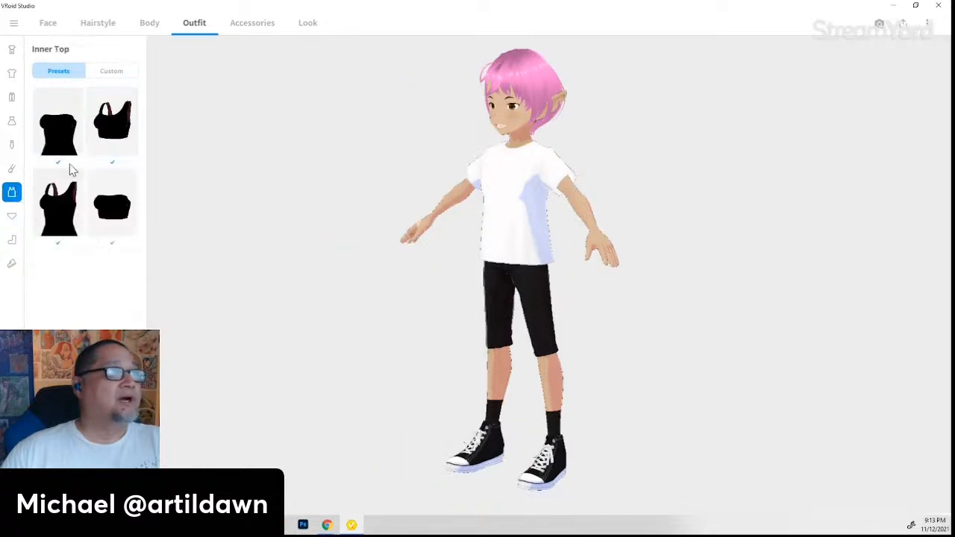
left_click(12, 171)
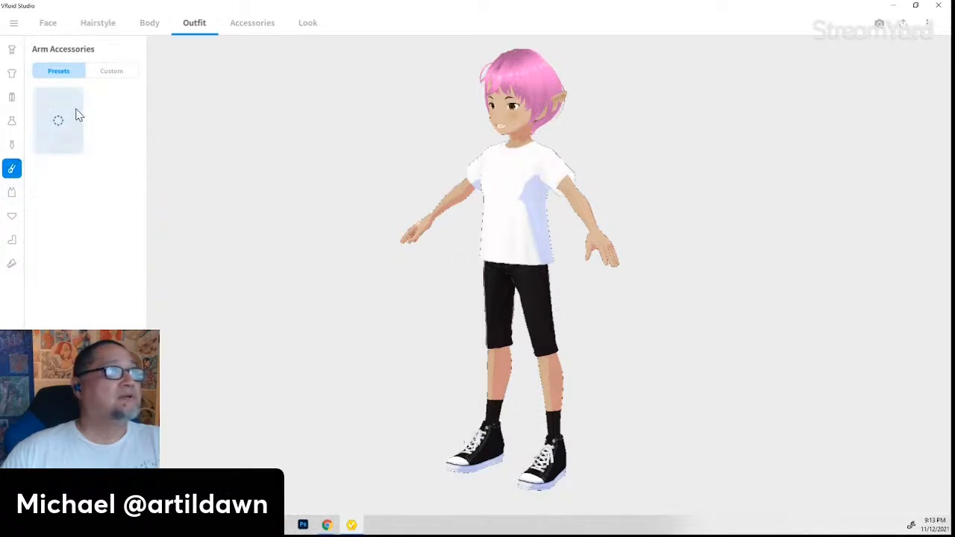
left_click(12, 147)
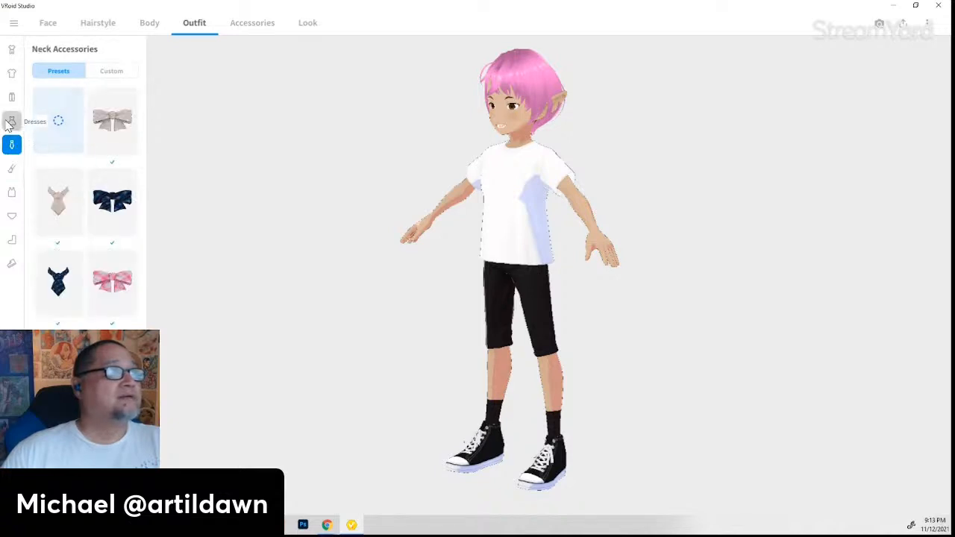
left_click(11, 122)
left_click(11, 97)
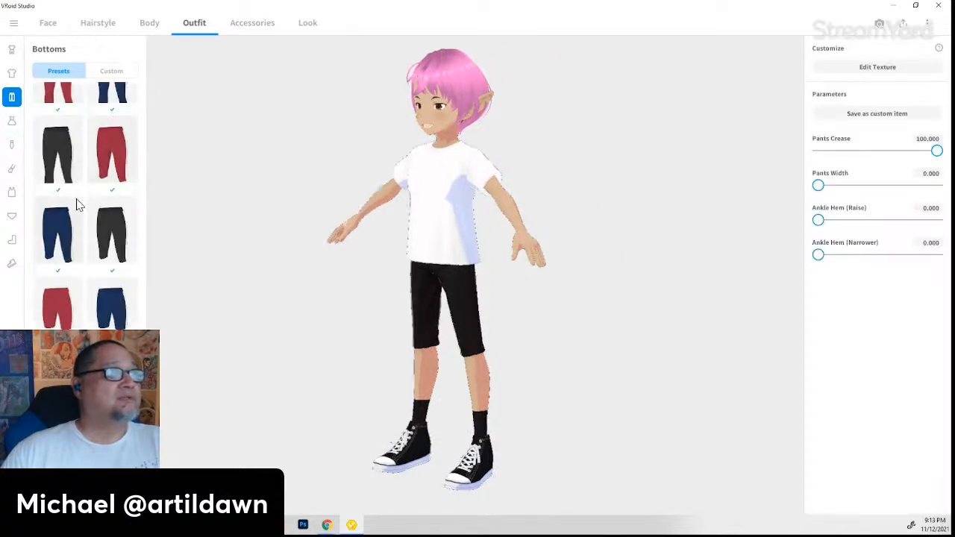
- Try blue shorts, undo them, and put on black shorts with a white side stripe
left_click(107, 305)
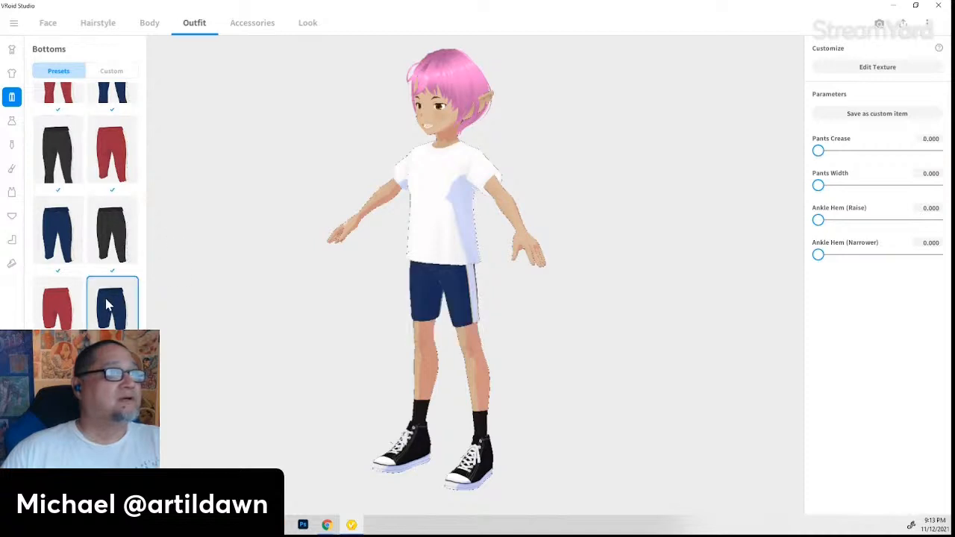
key("ctrl+z")
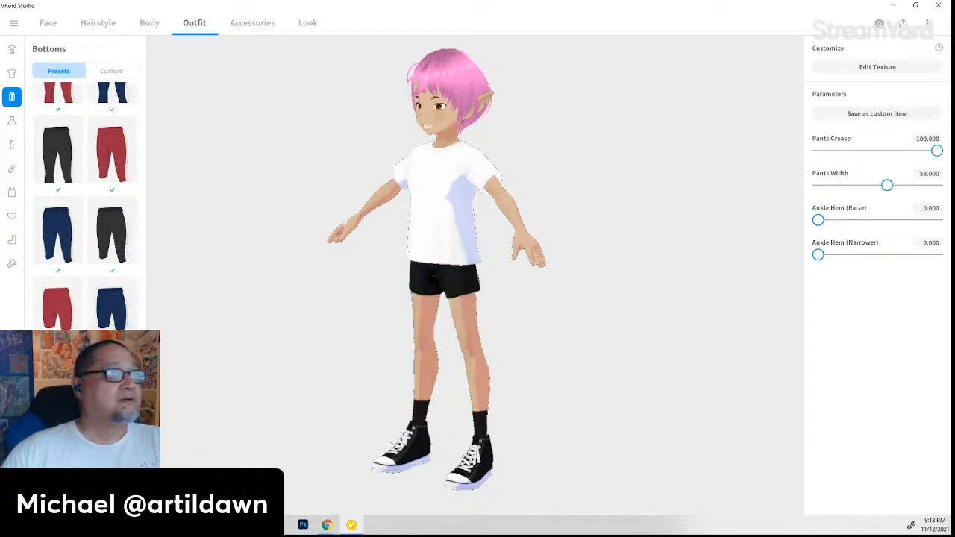
scroll(86, 205, "down", 1)
left_click(58, 385)
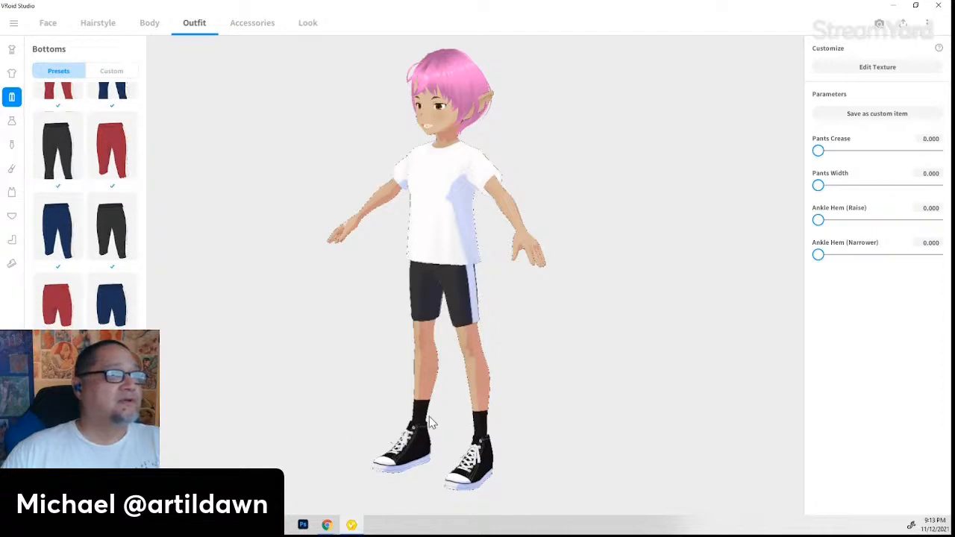
right_click_drag(426, 426, 467, 424)
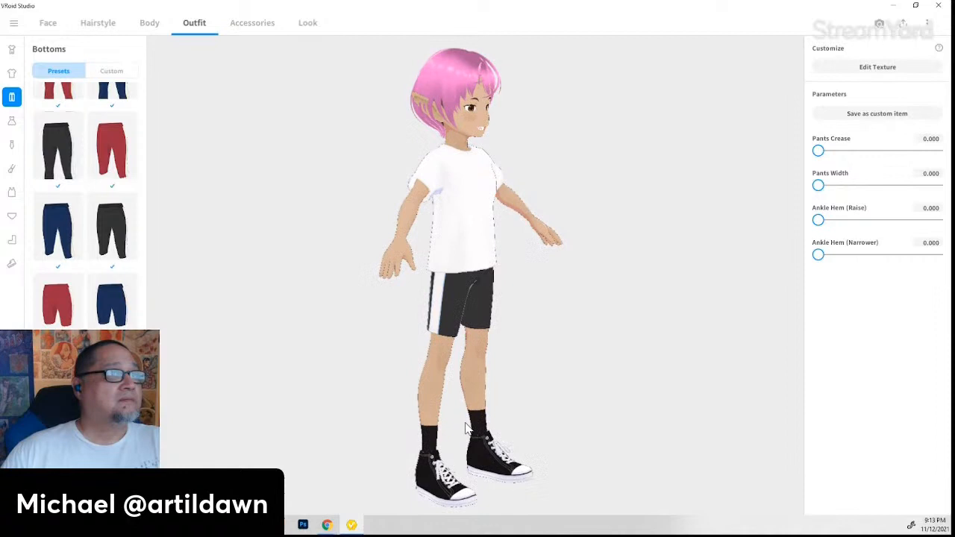
left_click(12, 73)
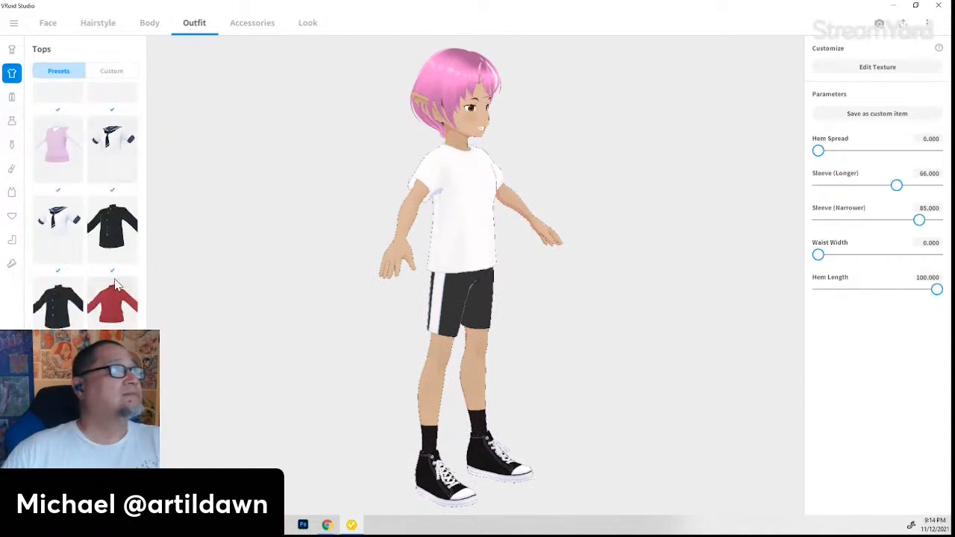
- Put the navy track jacket on and inspect it from the sides
scroll(118, 288, "up", 2)
scroll(121, 282, "up", 3)
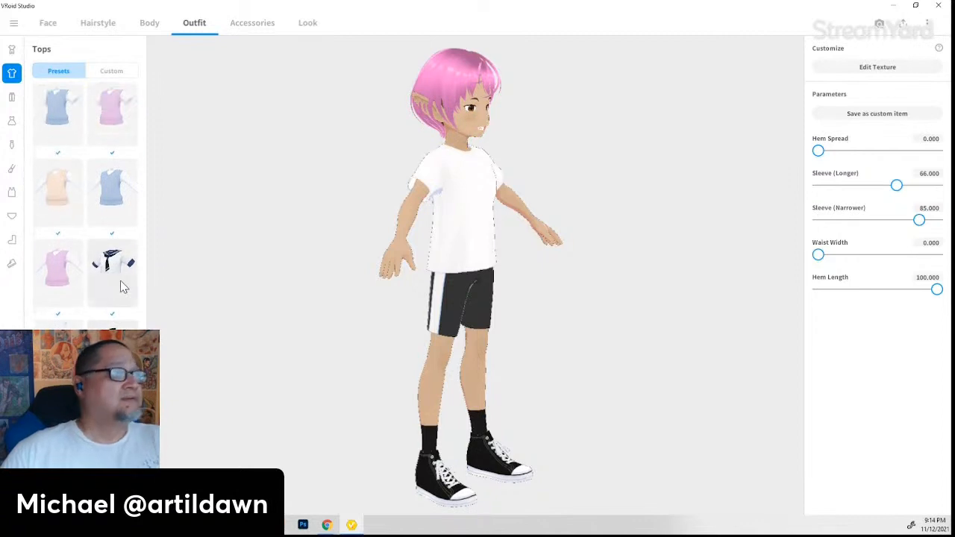
scroll(122, 283, "down", 2)
scroll(121, 288, "down", 3)
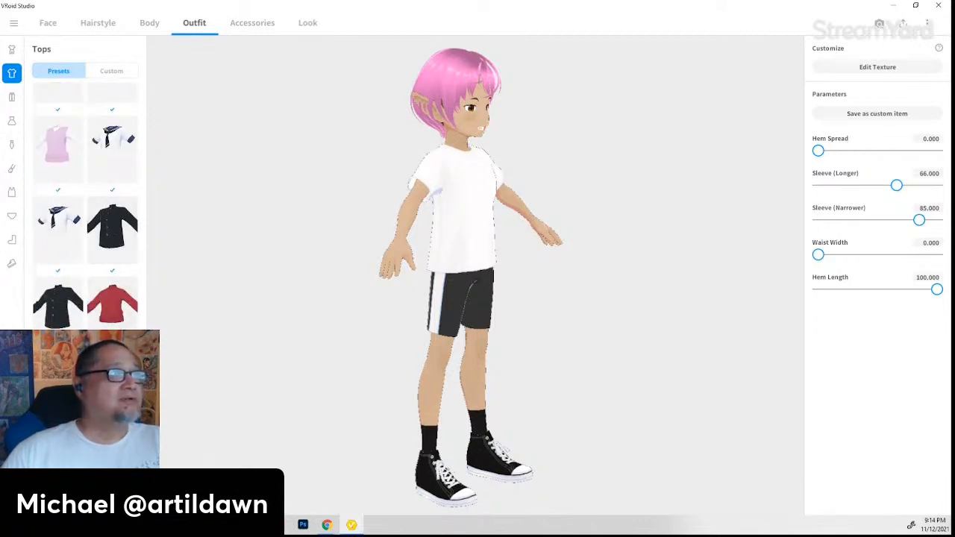
left_click(113, 374)
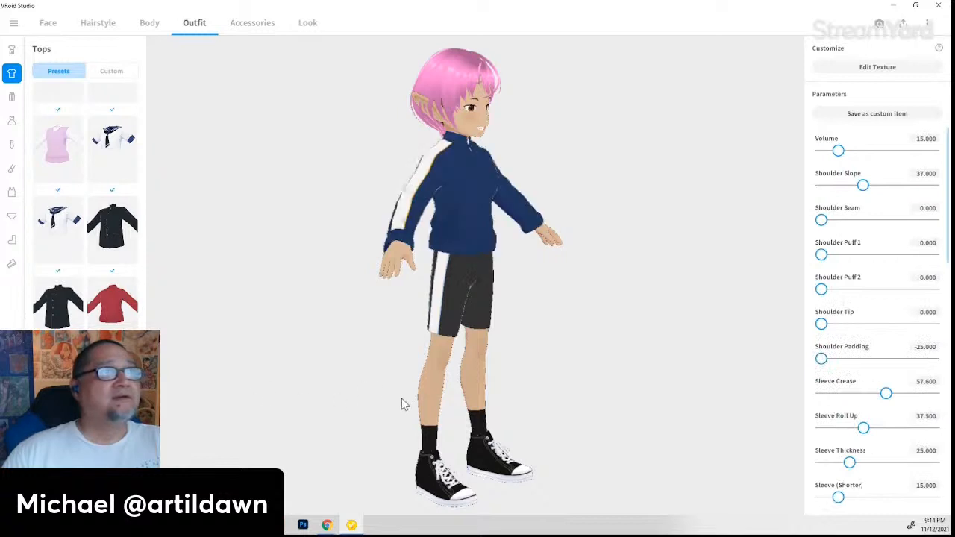
left_click_drag(403, 404, 443, 407)
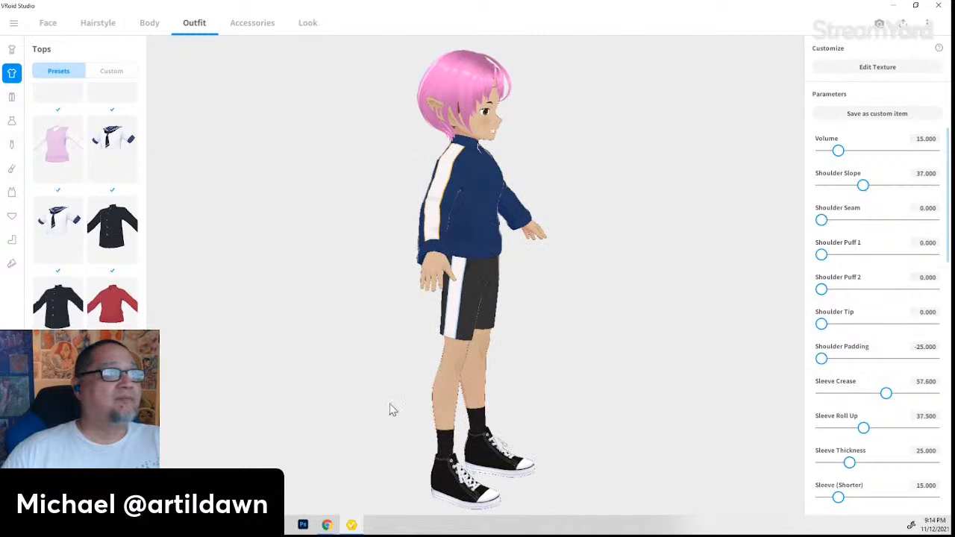
left_click_drag(481, 410, 457, 409)
right_click_drag(457, 408, 477, 438)
- Try the red floral Hawaiian shirt and black sleeveless top, then choose the white turtleneck sweater
scroll(103, 306, "up", 10)
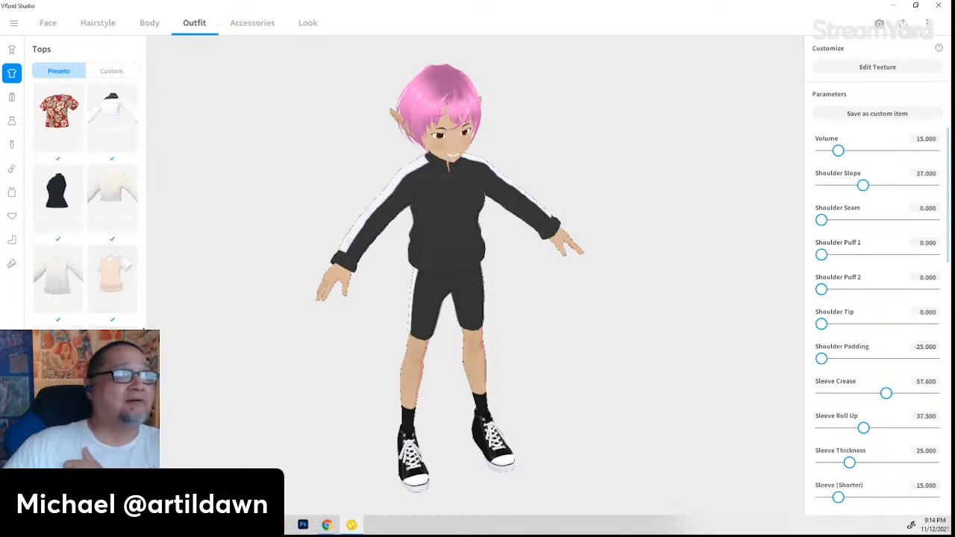
left_click(68, 118)
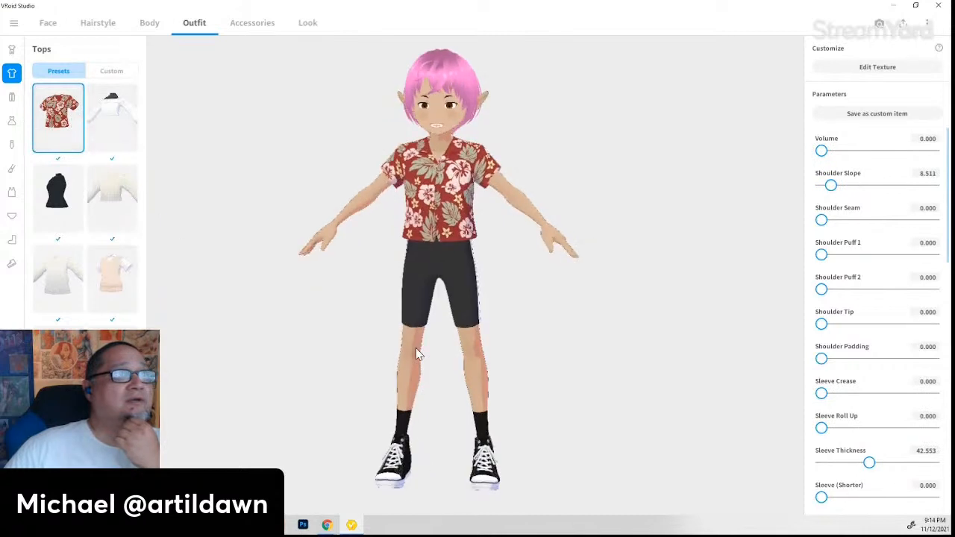
left_click(59, 193)
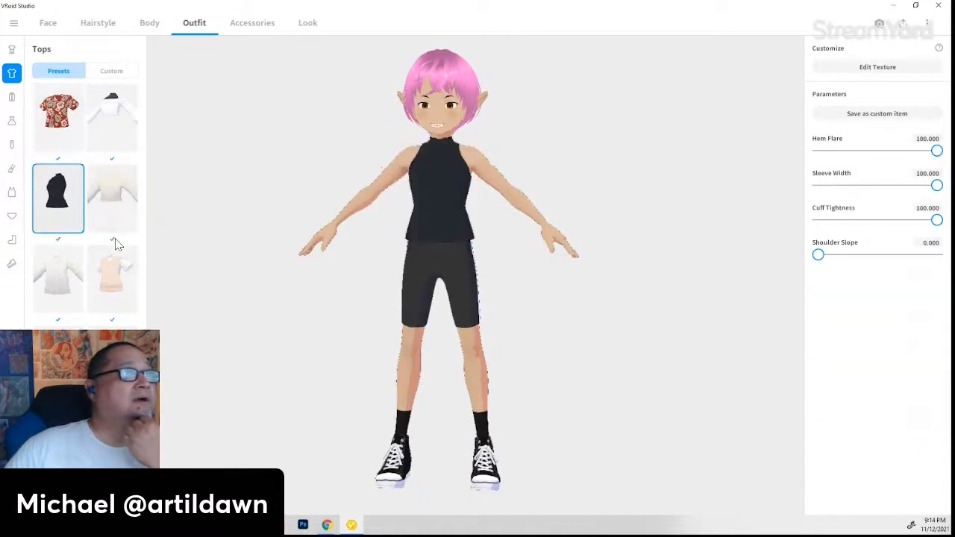
left_click(108, 197)
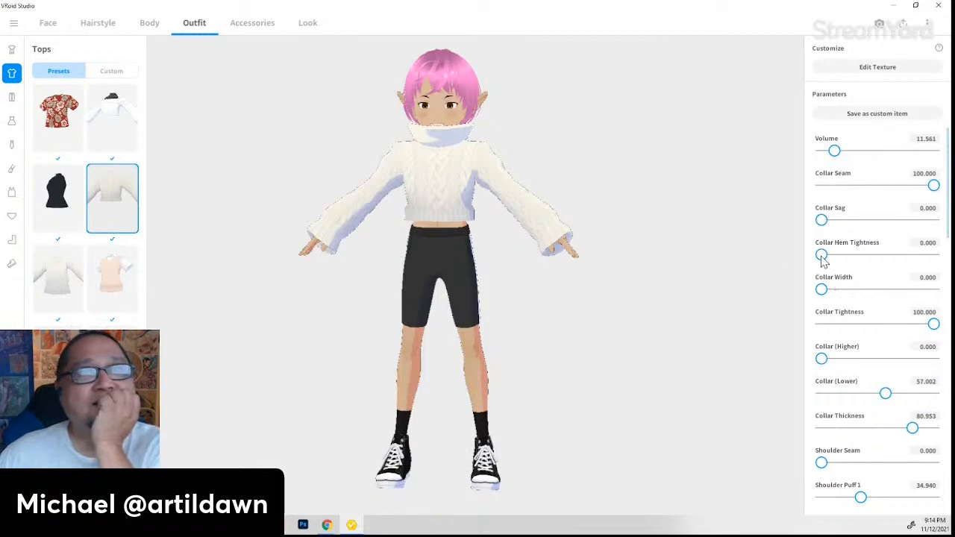
- Set the sweater's Collar Hem Tightness to 100 and Collar (Lower) to 100
left_click_drag(823, 255, 944, 266)
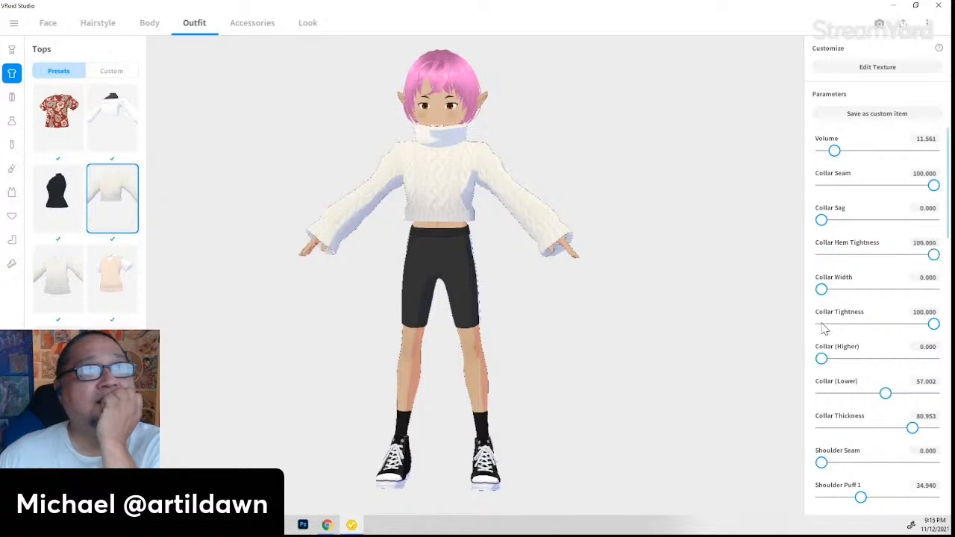
left_click_drag(834, 297, 750, 304)
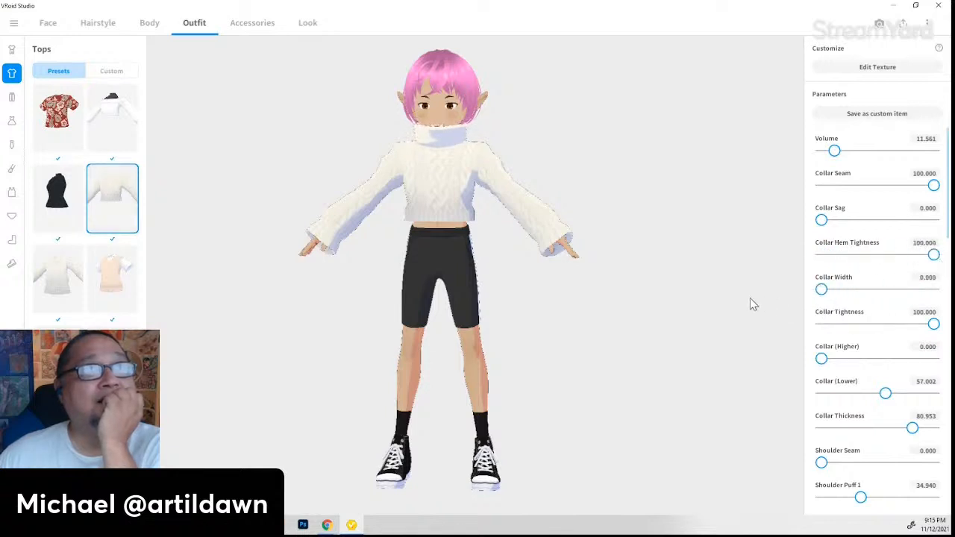
scroll(452, 179, "up", 2)
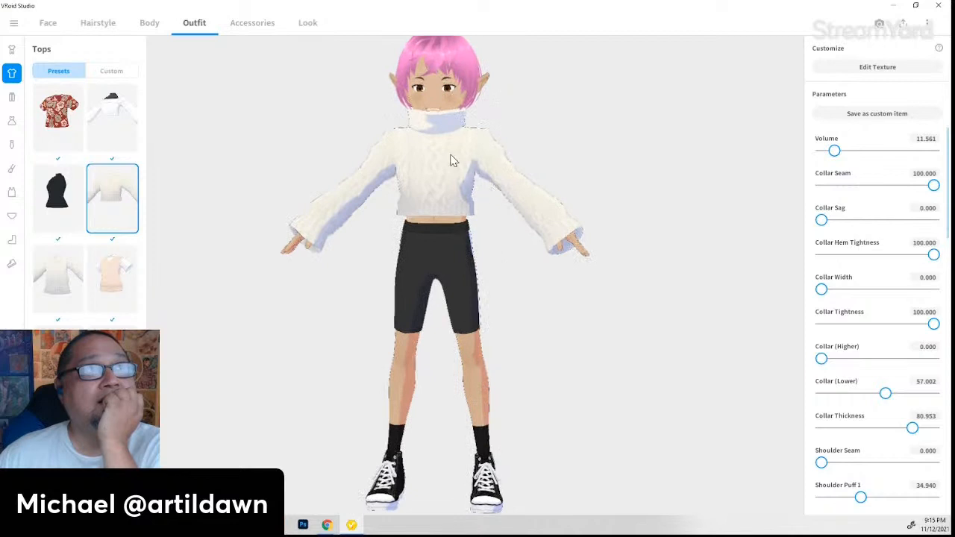
middle_click_drag(450, 155, 485, 330)
right_click_drag(502, 325, 470, 326)
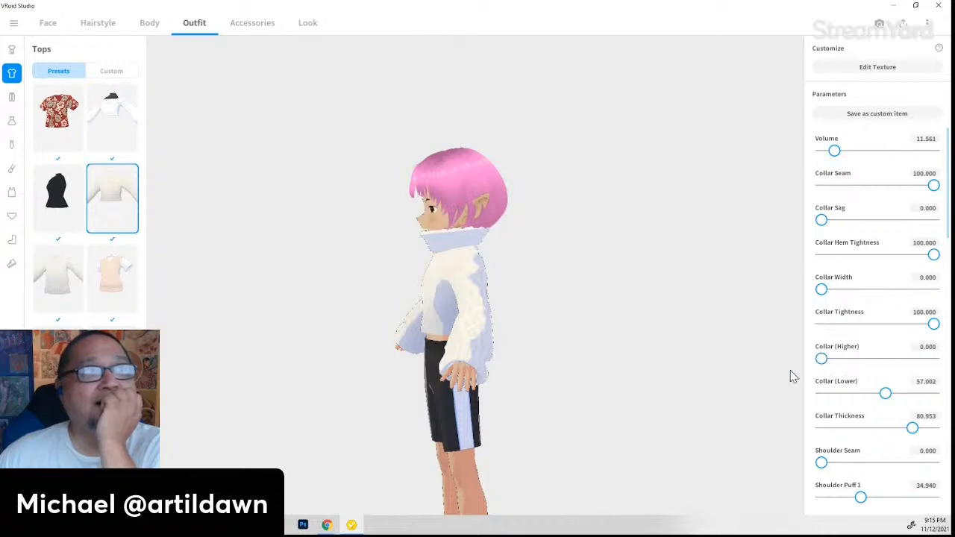
left_click_drag(821, 359, 763, 369)
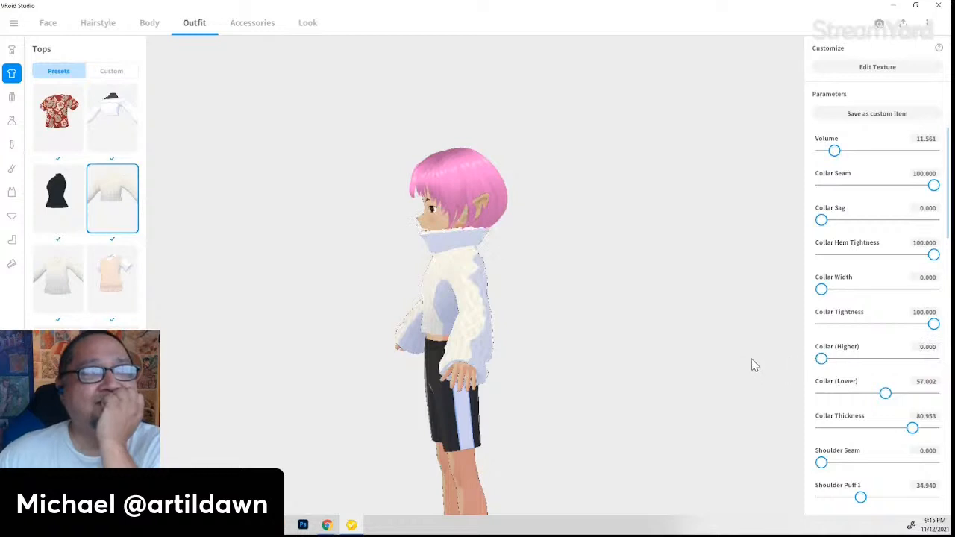
left_click_drag(400, 377, 433, 376)
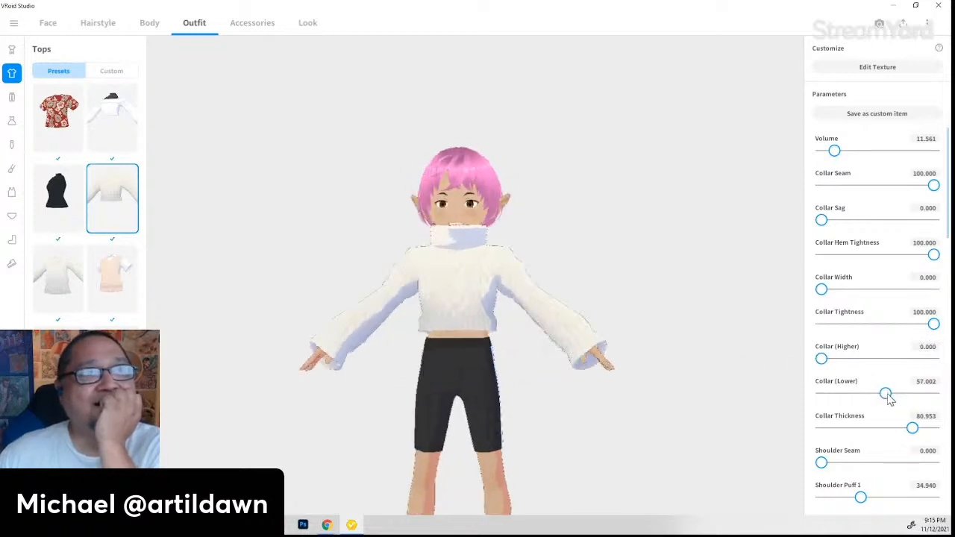
left_click_drag(885, 394, 952, 396)
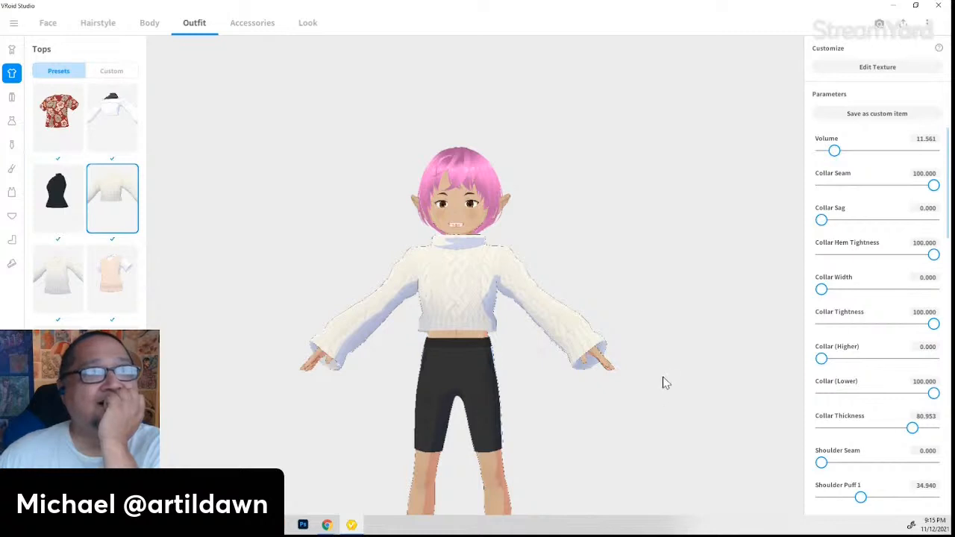
- Test collar looseness, sag and seam, leaving Collar Sag at 0, then raise Volume to 63.984
left_click_drag(667, 383, 628, 386)
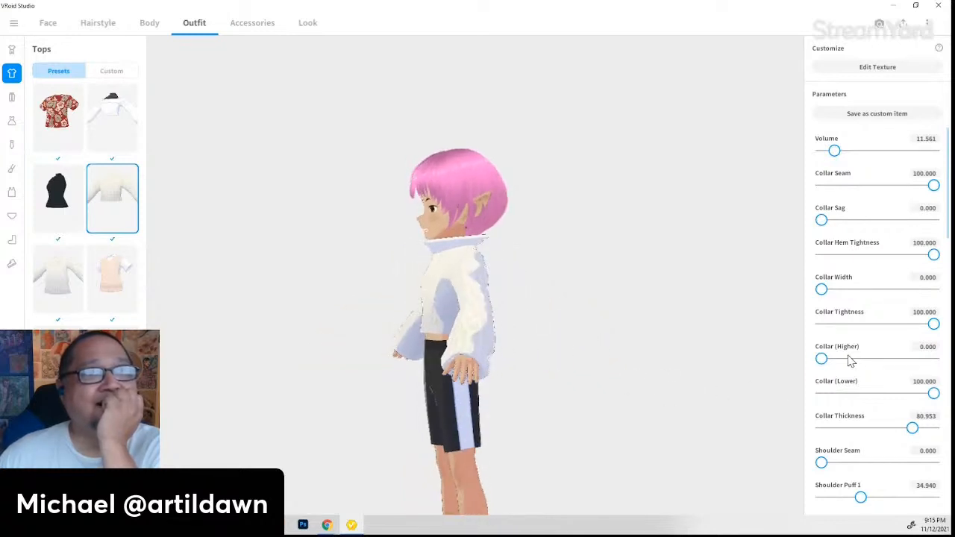
left_click_drag(934, 324, 951, 347)
right_click_drag(538, 353, 514, 371)
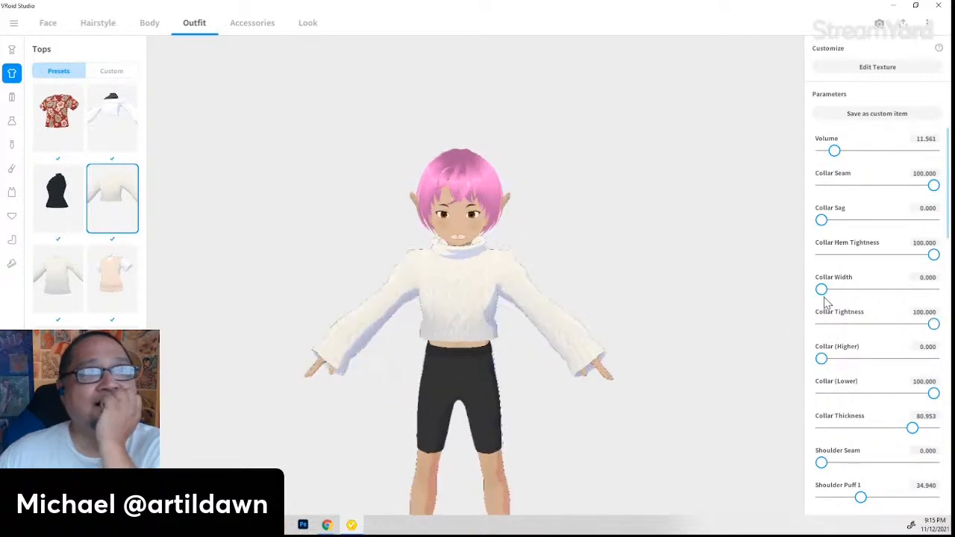
left_click_drag(933, 254, 953, 282)
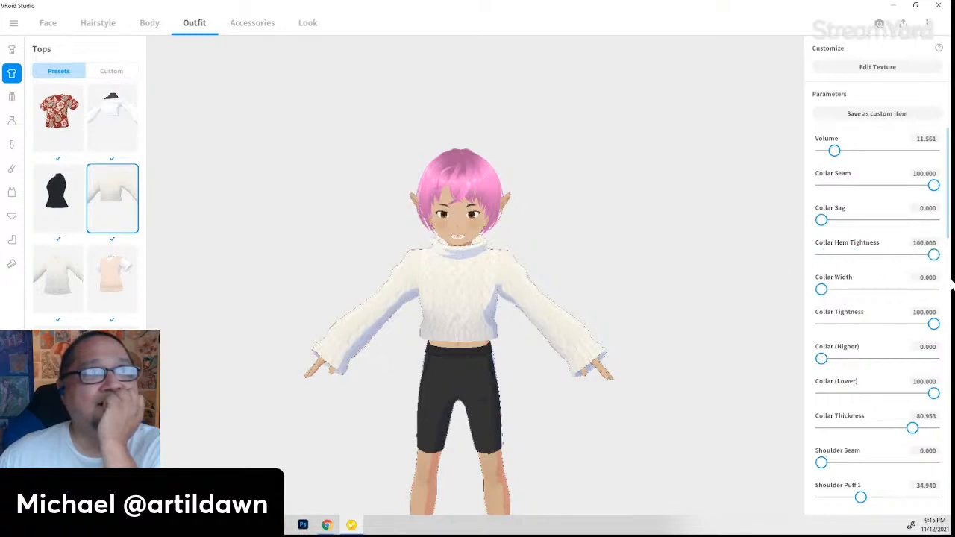
left_click_drag(822, 220, 729, 213)
mouse_move(789, 219)
left_mouse_down()
mouse_move(882, 220)
mouse_move(792, 207)
left_mouse_up()
mouse_move(934, 186)
left_mouse_down()
mouse_move(891, 193)
mouse_move(938, 189)
left_mouse_up()
left_click_drag(836, 152, 898, 176)
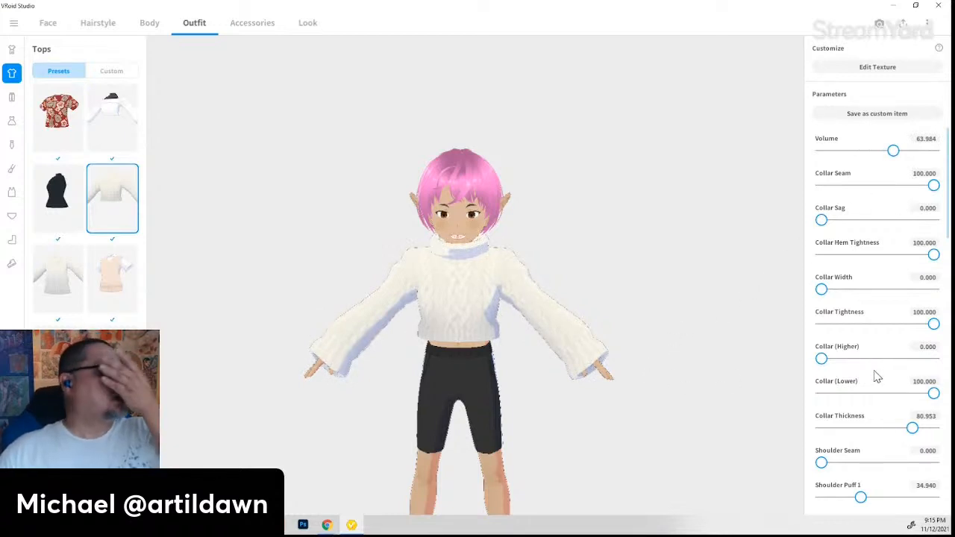
- Ease Shoulder Puff 1 to about 20 and increase Shoulder Puff 2, leaving the shoulder seam off
scroll(852, 380, "down", 1)
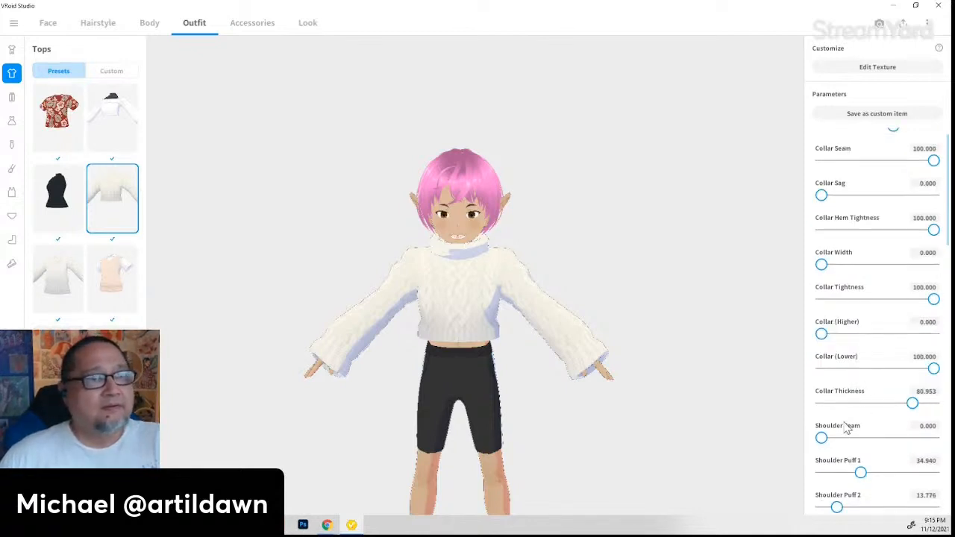
scroll(848, 429, "down", 1)
left_click_drag(825, 418, 796, 430)
mouse_move(848, 450)
left_mouse_down()
mouse_move(925, 452)
mouse_move(778, 465)
mouse_move(848, 453)
mouse_move(858, 463)
left_mouse_up()
right_click_drag(773, 453, 709, 446)
left_click_drag(866, 450, 844, 452)
right_click_drag(633, 457, 682, 450)
scroll(874, 412, "down", 3)
left_click_drag(836, 409, 835, 453)
- Deepen the sleeve crease slightly, set Sleeve (Shorter) to 100, and widen the sleeves
scroll(822, 445, "down", 1)
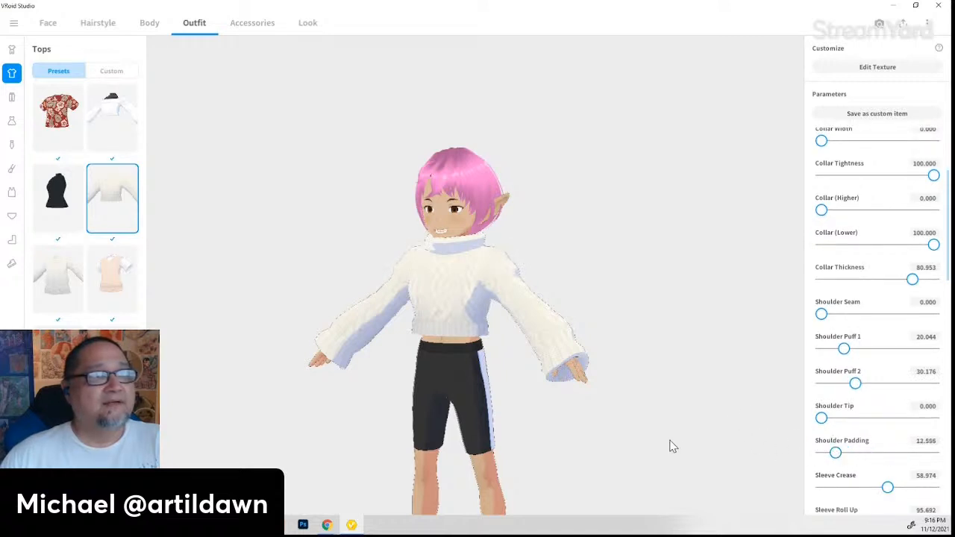
scroll(864, 483, "down", 2)
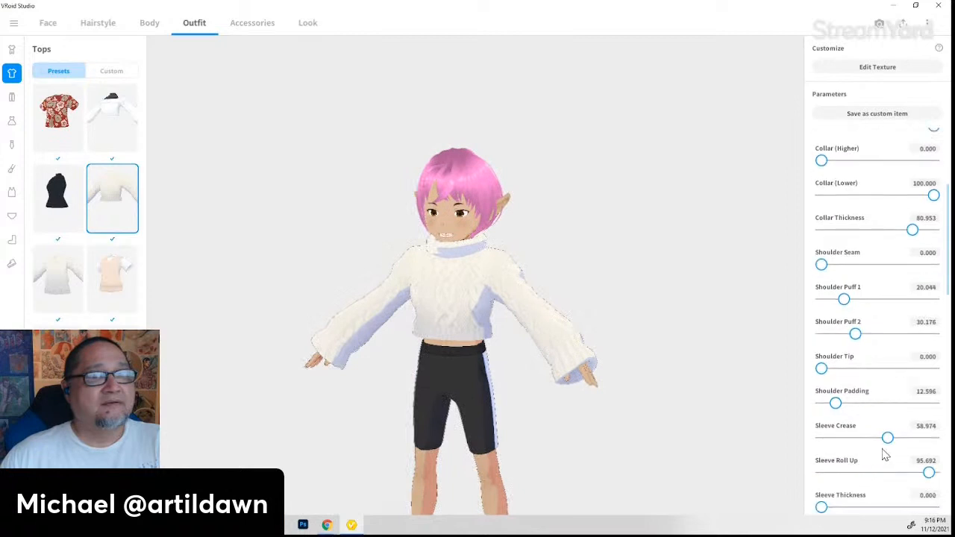
left_click_drag(888, 439, 776, 440)
scroll(874, 430, "down", 2)
scroll(860, 441, "down", 1)
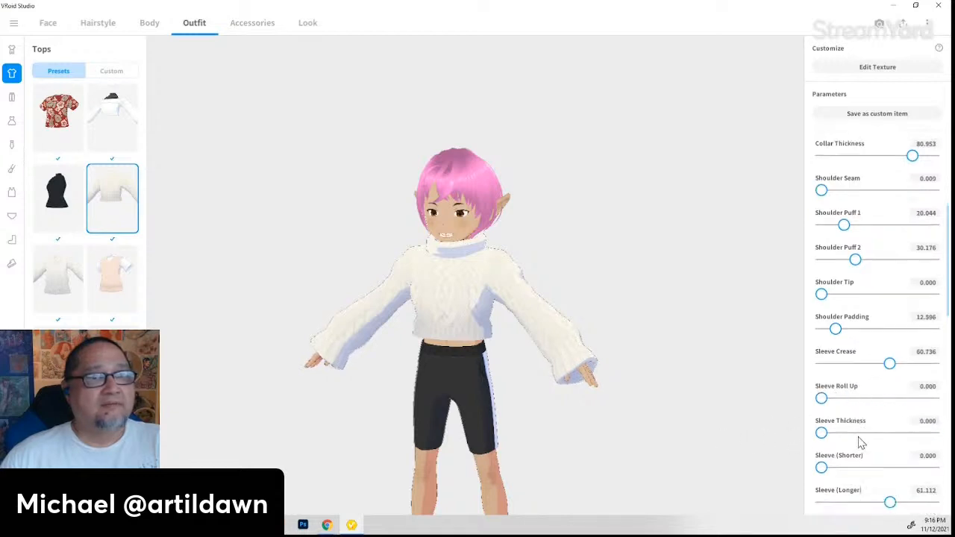
left_click_drag(821, 467, 948, 466)
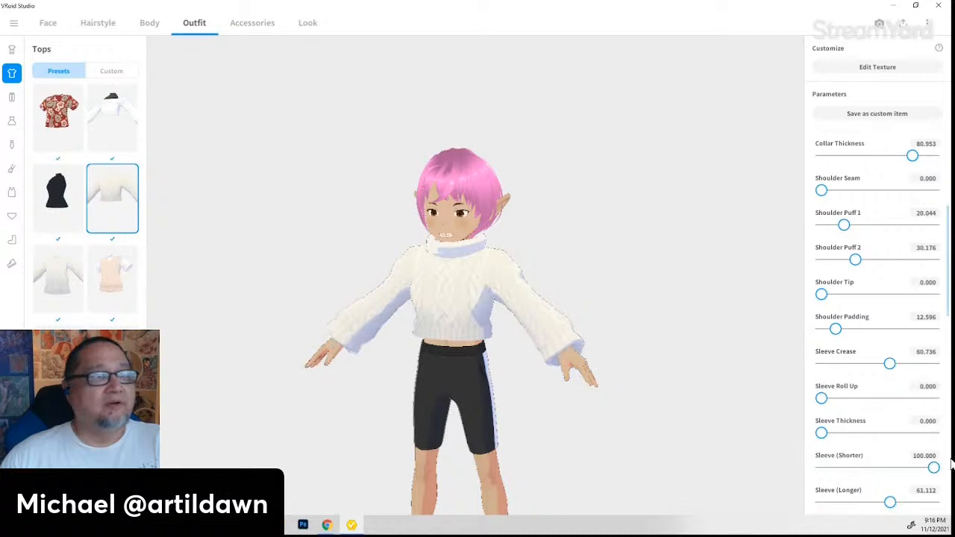
left_click_drag(591, 461, 611, 464)
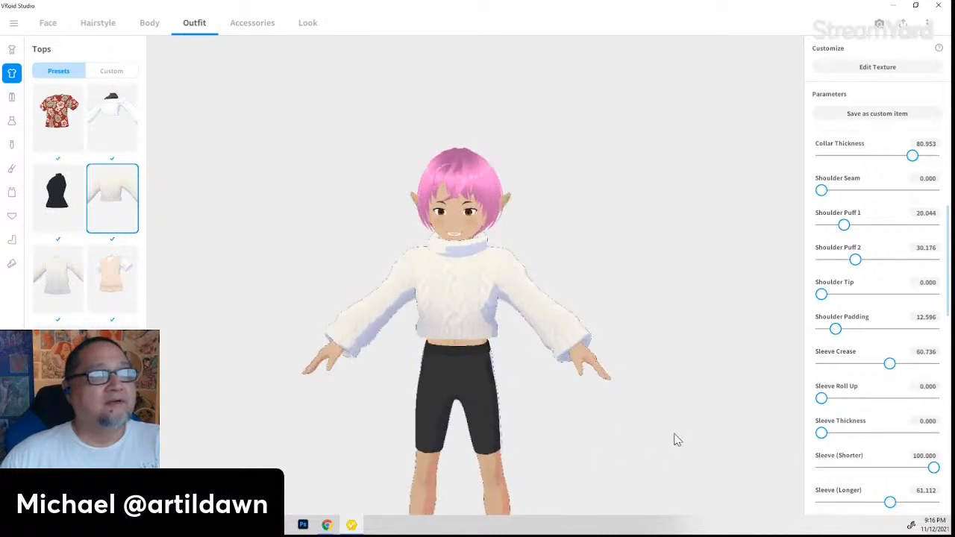
scroll(849, 484, "down", 2)
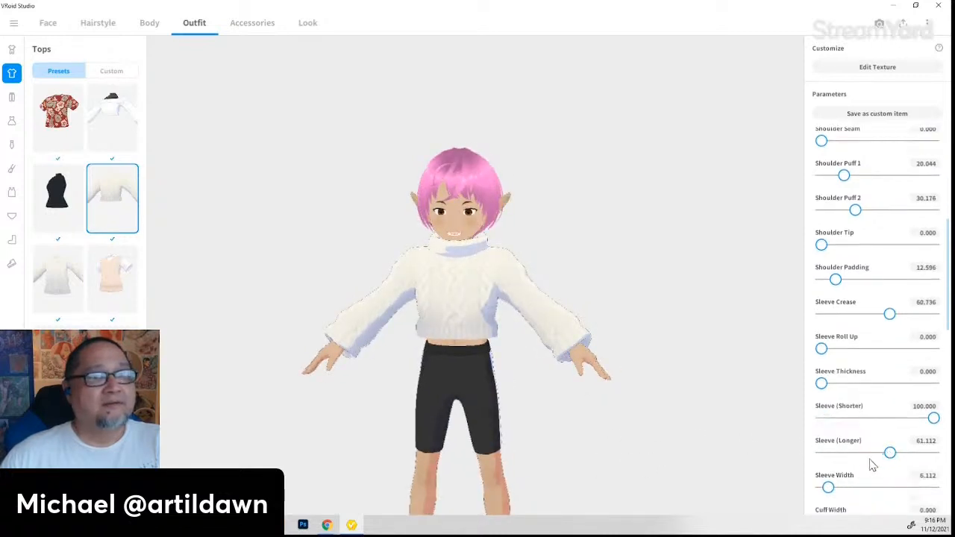
scroll(873, 465, "down", 1)
left_click_drag(830, 462, 915, 461)
- Widen the sleeves to 68.667 and flare Cuff Width to 100, keeping sleeve depth at zero
right_click_drag(660, 454, 715, 451)
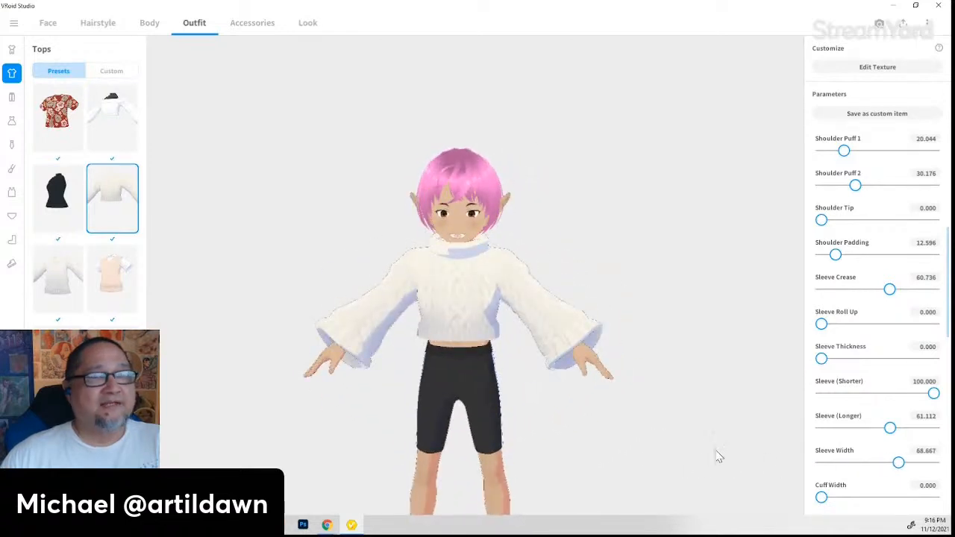
scroll(888, 448, "down", 2)
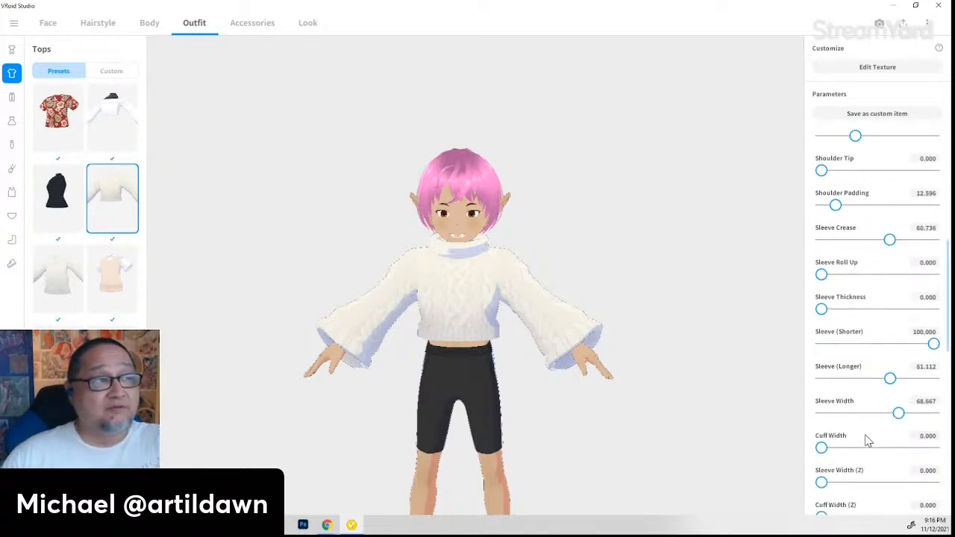
scroll(866, 440, "down", 1)
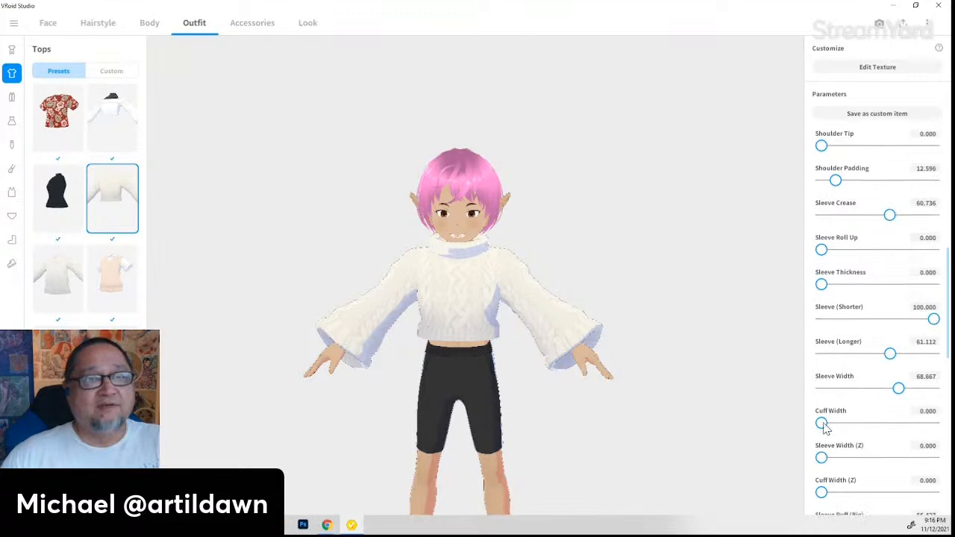
left_click_drag(822, 423, 953, 427)
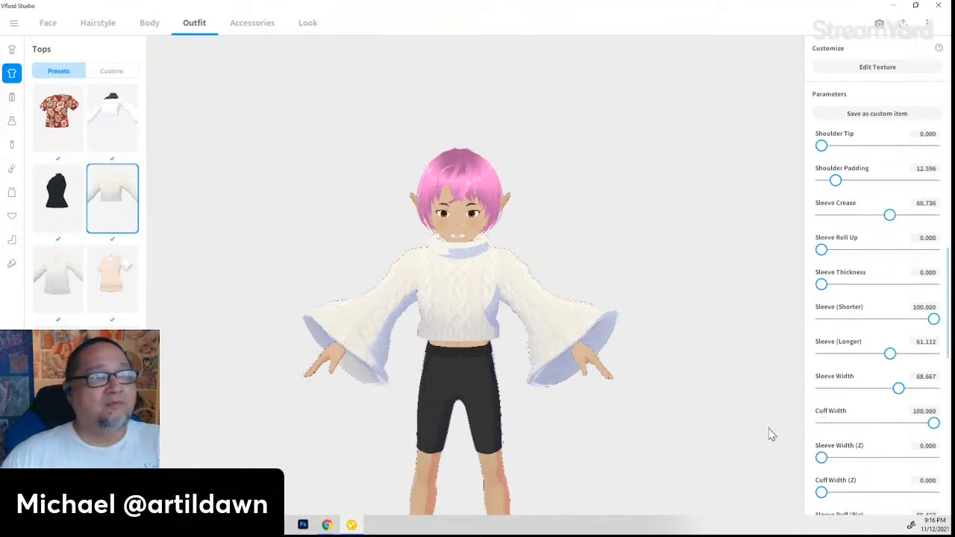
mouse_move(824, 459)
left_mouse_down()
mouse_move(937, 459)
mouse_move(815, 456)
left_mouse_up()
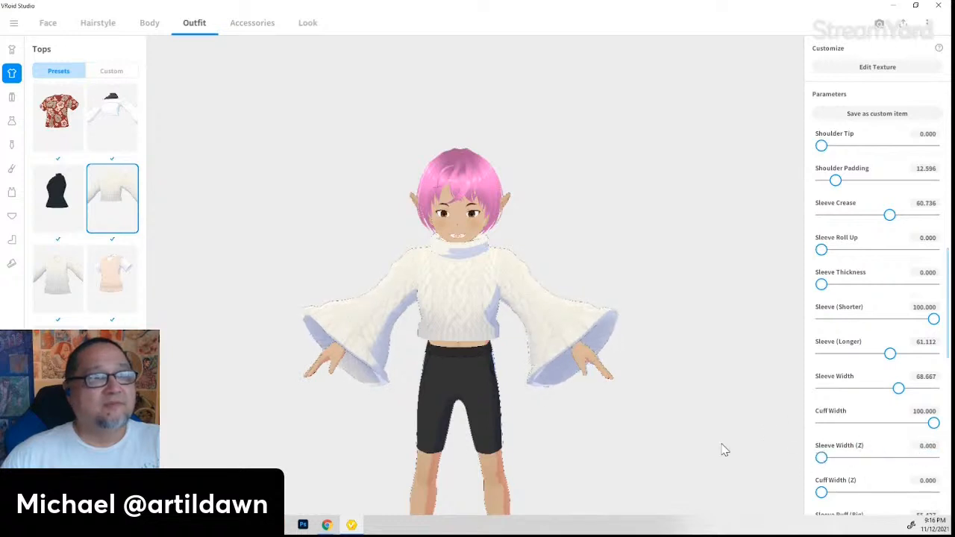
mouse_move(725, 450)
right_mouse_down()
mouse_move(689, 446)
mouse_move(710, 447)
right_mouse_up()
left_click_drag(859, 462, 759, 451)
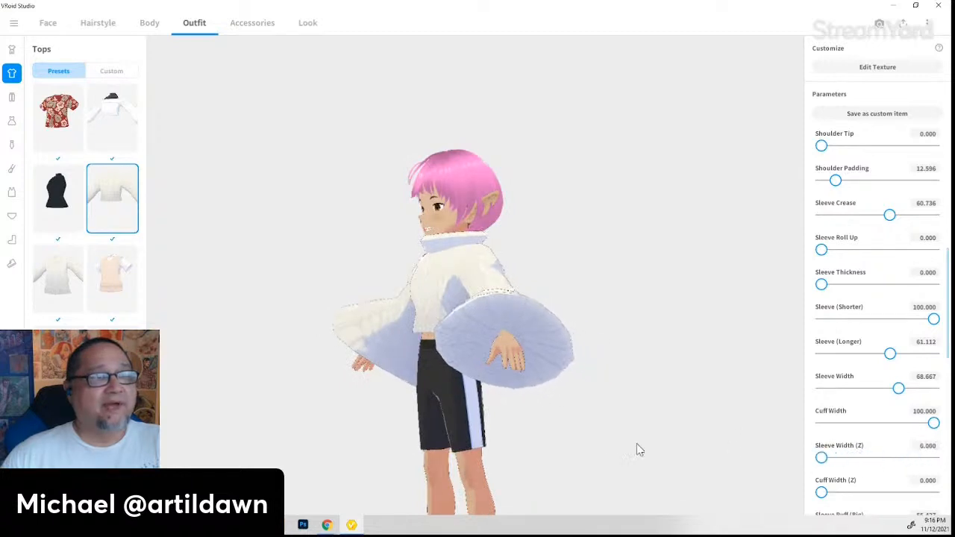
right_click_drag(476, 422, 517, 423)
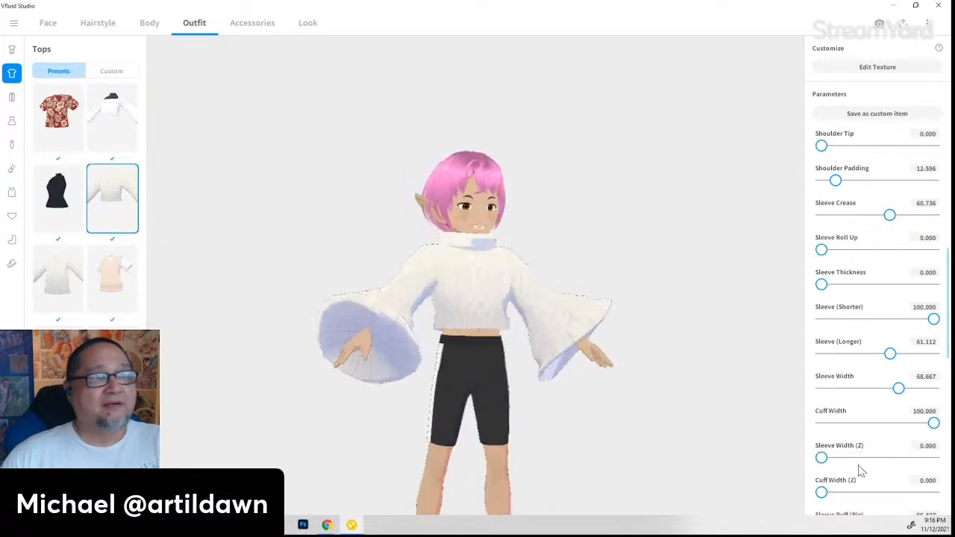
- Raise Sleeve Puff (Big) to 53.665 and Sleeve Puff (Subtle) to 57.709
scroll(850, 459, "down", 2)
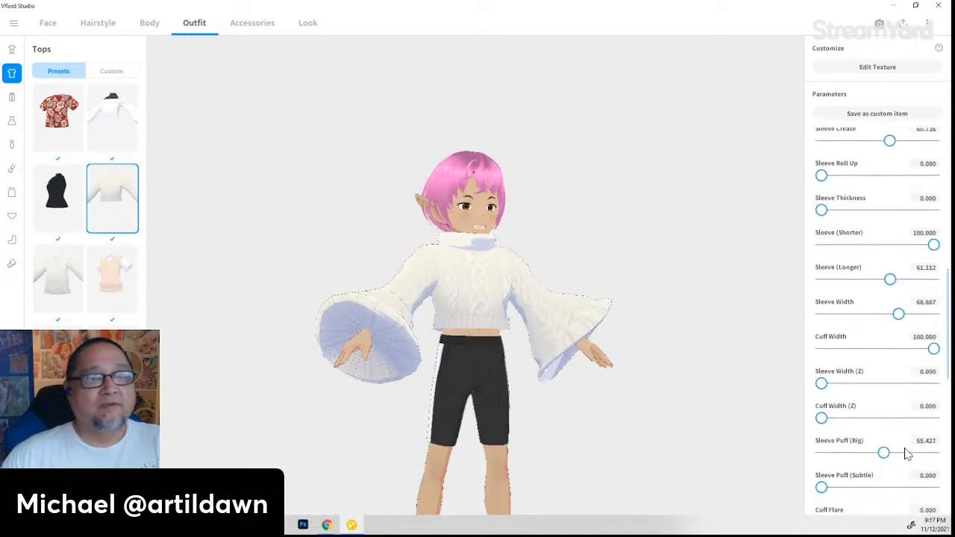
mouse_move(885, 453)
left_mouse_down()
mouse_move(930, 453)
mouse_move(938, 463)
mouse_move(923, 453)
mouse_move(882, 453)
left_mouse_up()
scroll(837, 463, "down", 1)
left_click_drag(824, 463, 890, 480)
- Soften Waist Crease to about 54 and set Waist Width to about 59
scroll(890, 480, "down", 2)
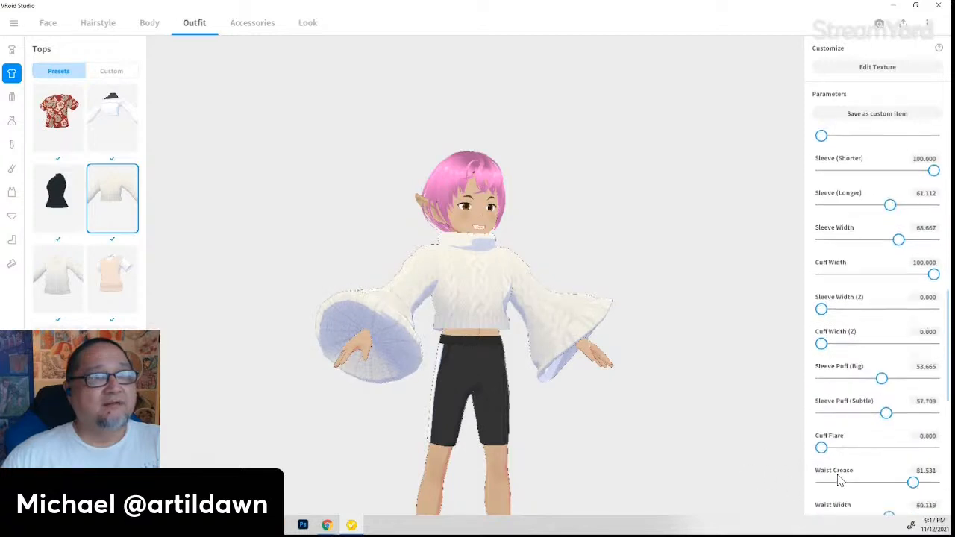
mouse_move(821, 447)
left_mouse_down()
mouse_move(870, 448)
mouse_move(799, 441)
mouse_move(912, 451)
mouse_move(824, 450)
left_mouse_up()
scroll(839, 473, "down", 1)
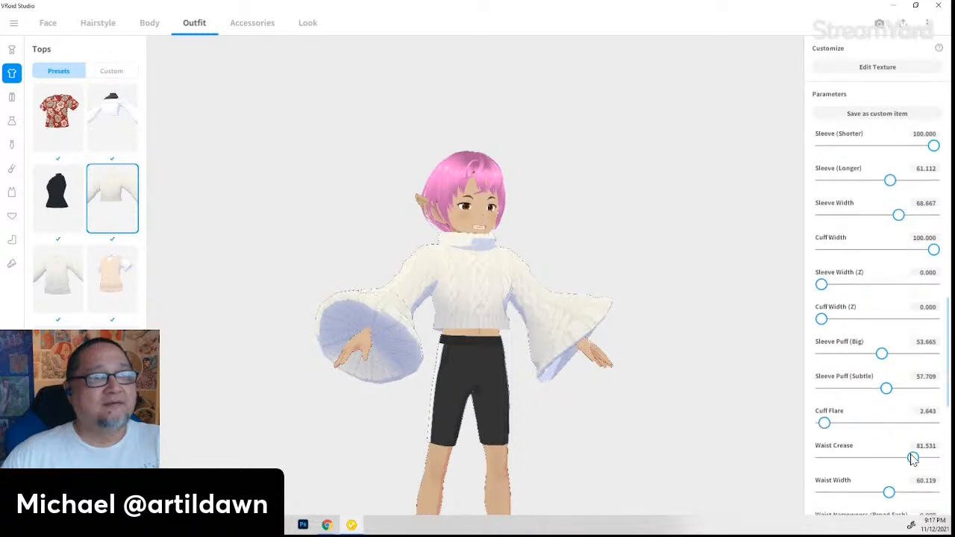
left_click_drag(914, 459, 882, 458)
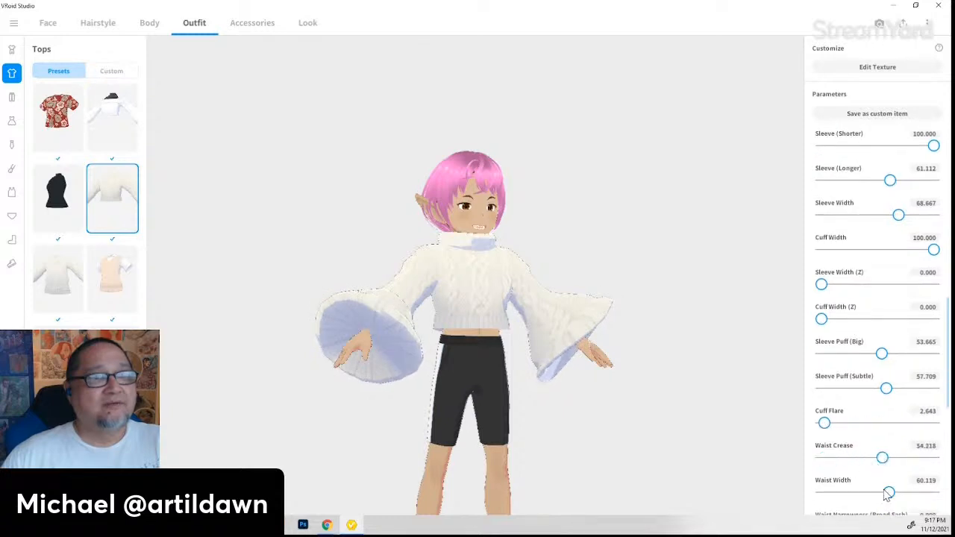
mouse_move(887, 495)
left_mouse_down()
mouse_move(846, 493)
mouse_move(886, 494)
left_mouse_up()
scroll(844, 470, "down", 2)
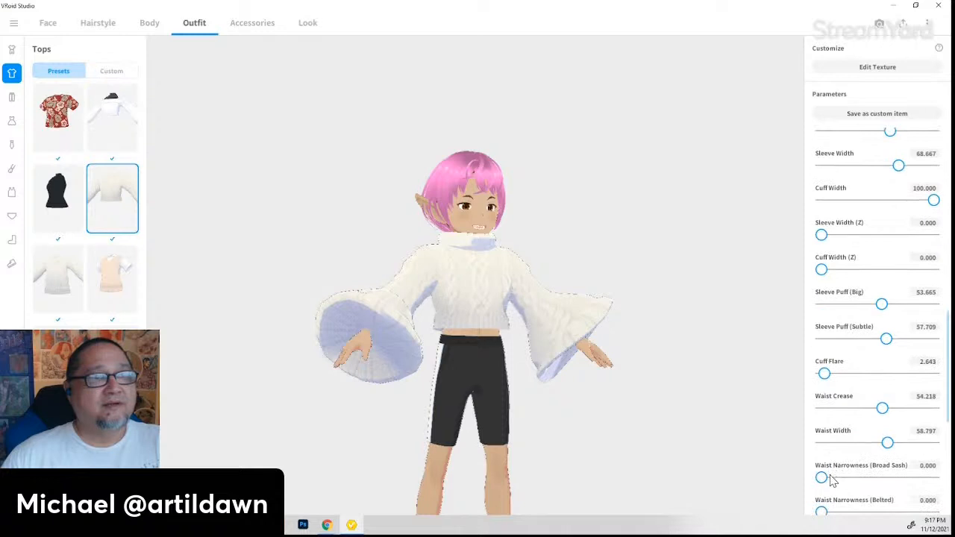
scroll(840, 474, "down", 2)
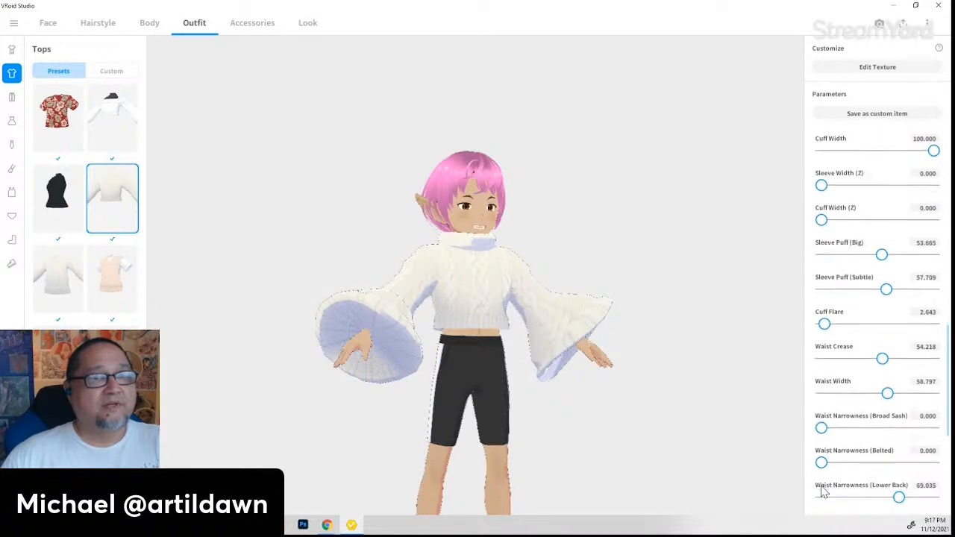
left_click_drag(903, 499, 934, 498)
scroll(873, 459, "down", 2)
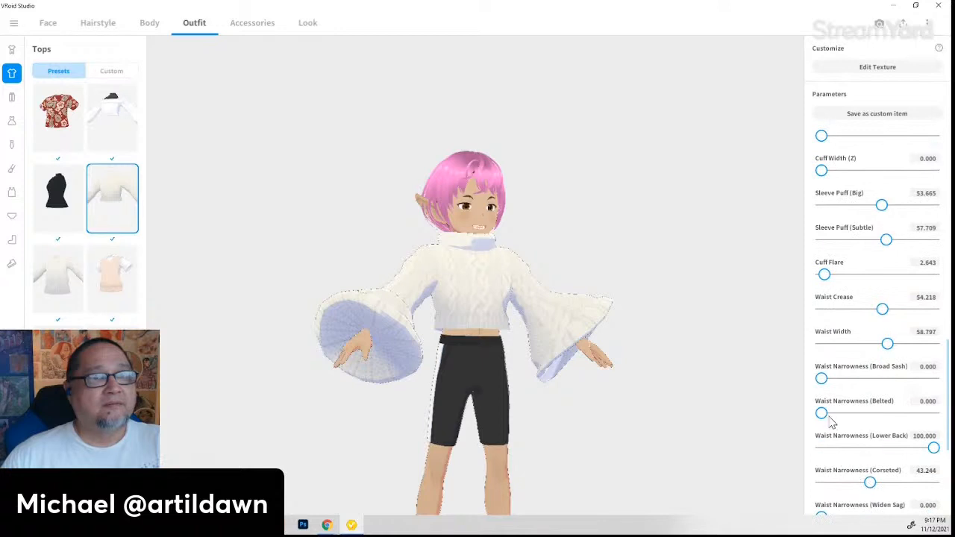
scroll(834, 429, "down", 2)
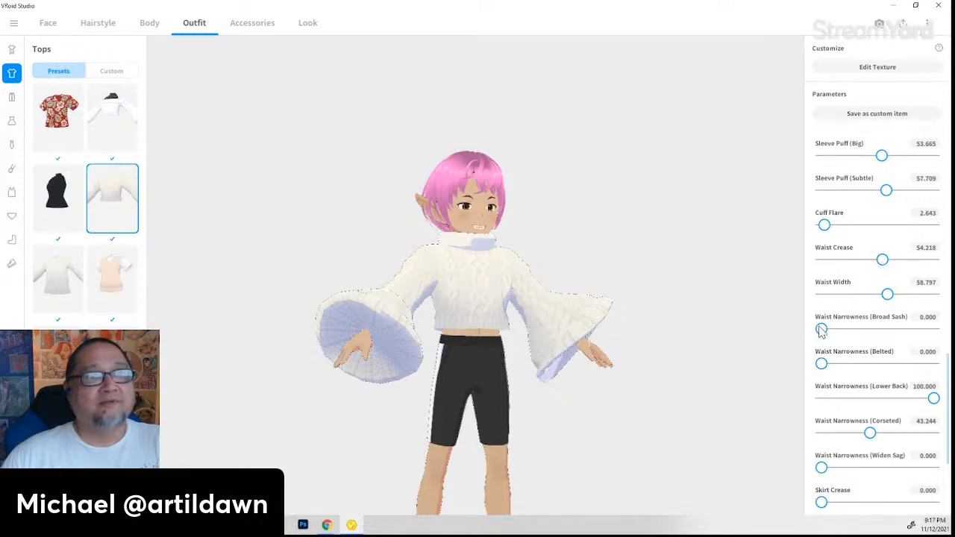
- Try broad-sash and belted waist narrowing, ending with Broad Sash about 56 and no belted narrowing
left_click_drag(822, 330, 932, 332)
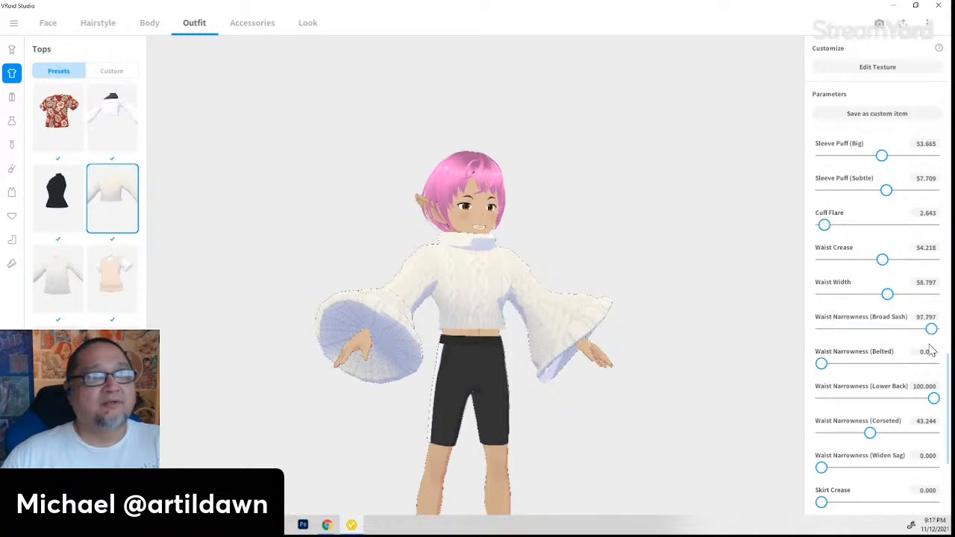
left_click_drag(822, 363, 861, 365)
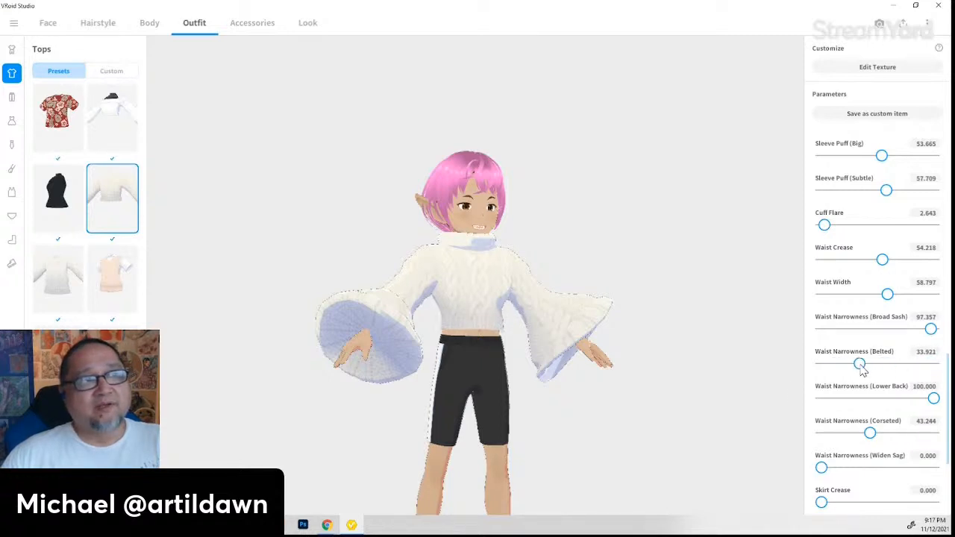
right_click_drag(451, 400, 556, 403)
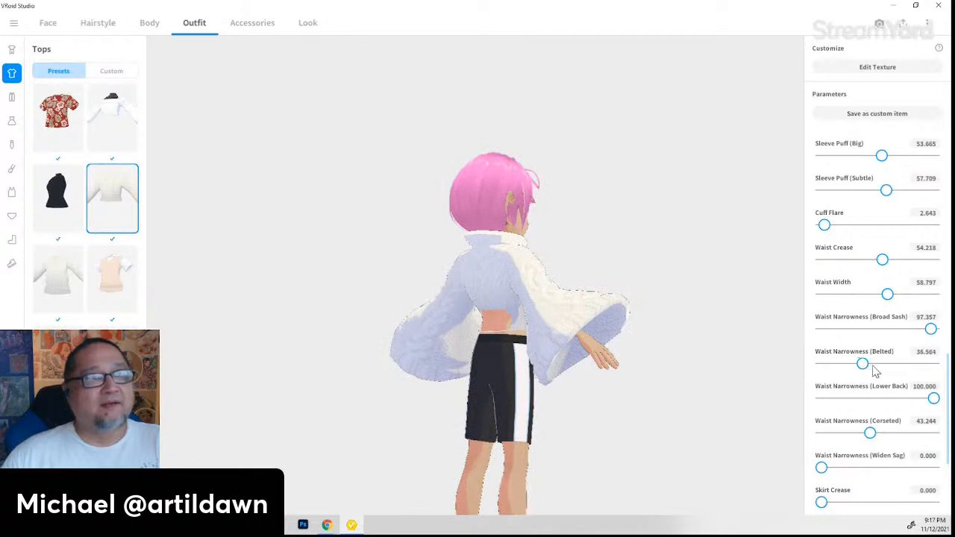
left_click_drag(863, 366, 797, 356)
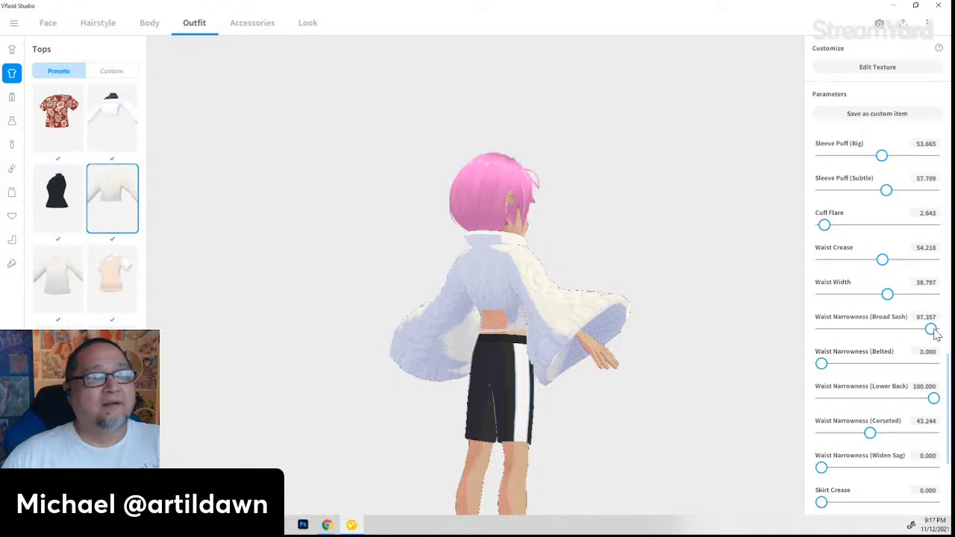
left_click_drag(935, 334, 892, 339)
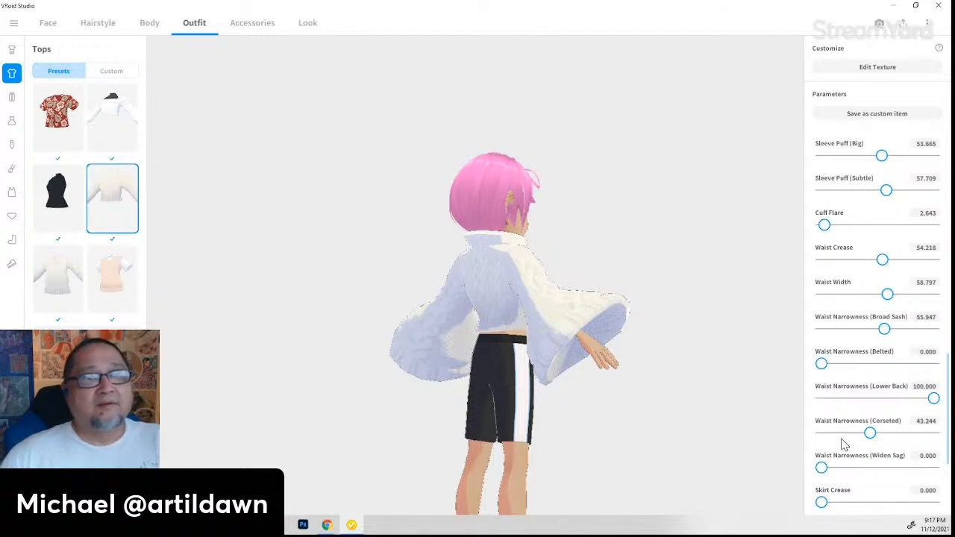
- Widen the waist sag to about 52 and experiment with the hem flare and tightness
scroll(844, 445, "down", 2)
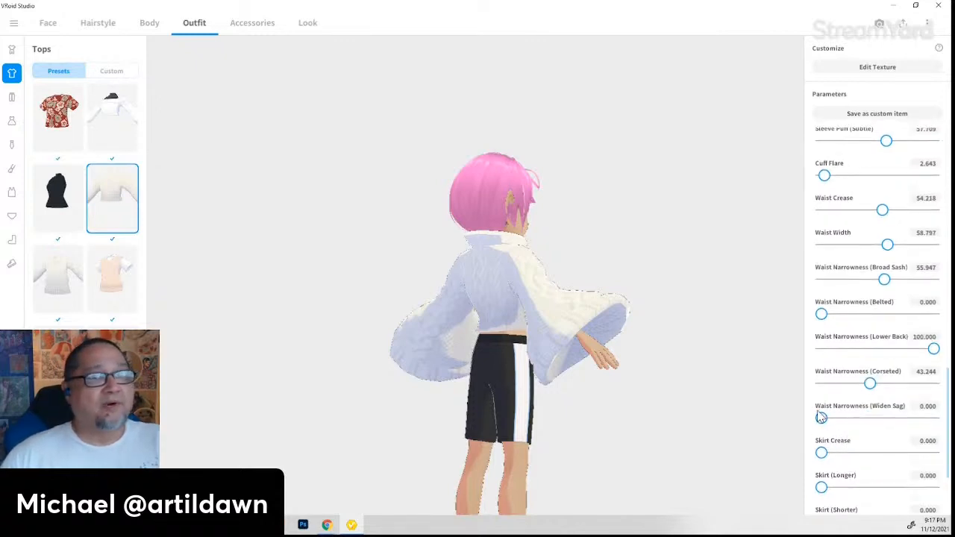
left_click_drag(822, 418, 879, 419)
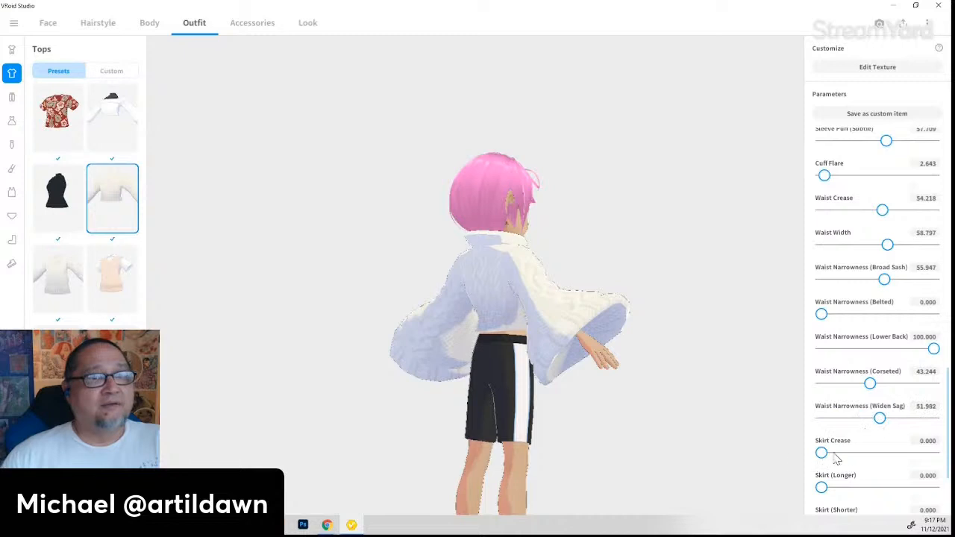
scroll(863, 444, "down", 4)
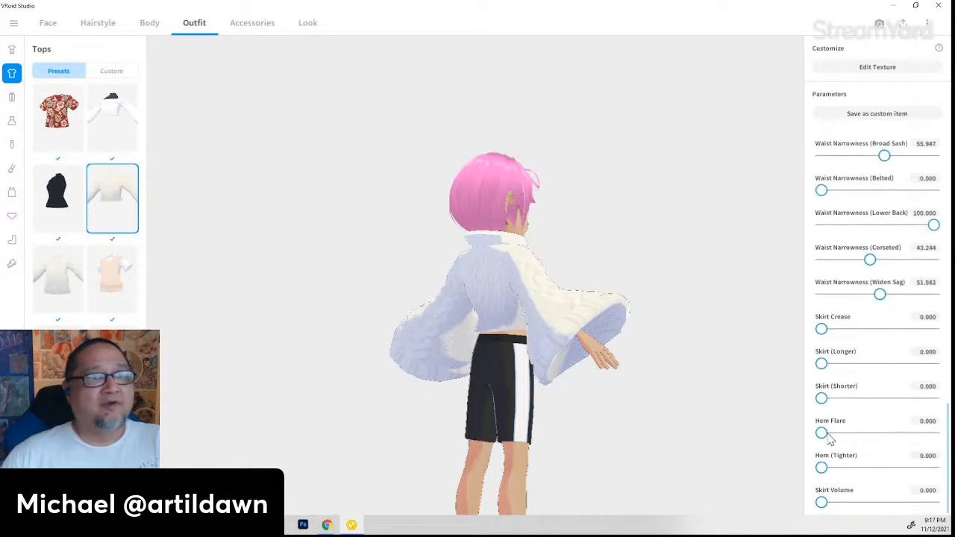
left_click_drag(829, 437, 849, 497)
- Browse up and down the Tops preset list with the white cropped cable-knit sweater on
scroll(888, 463, "up", 5)
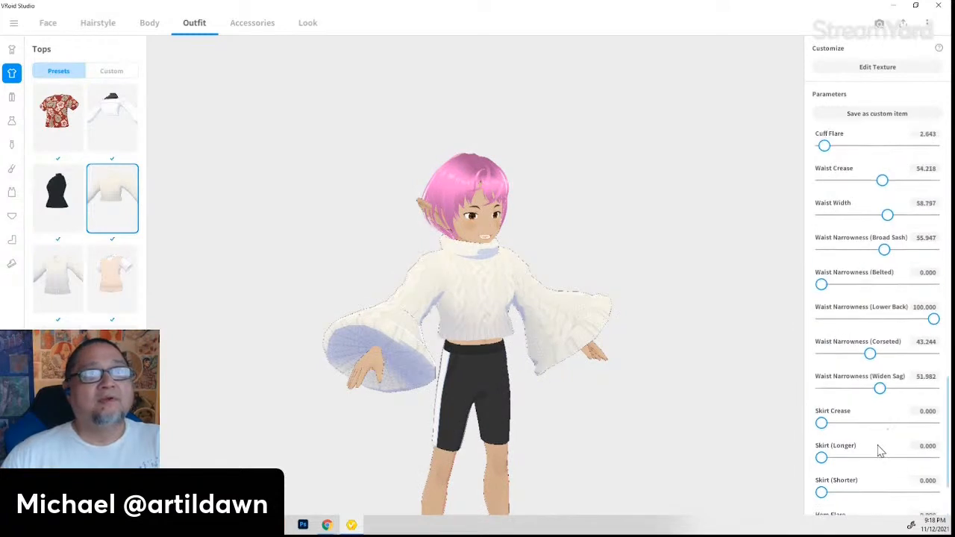
scroll(880, 439, "up", 2)
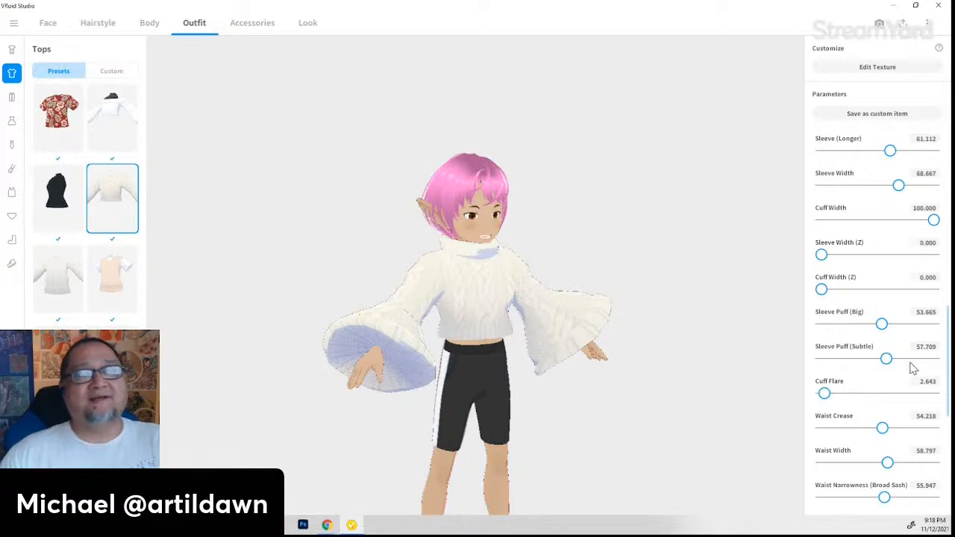
scroll(911, 361, "up", 2)
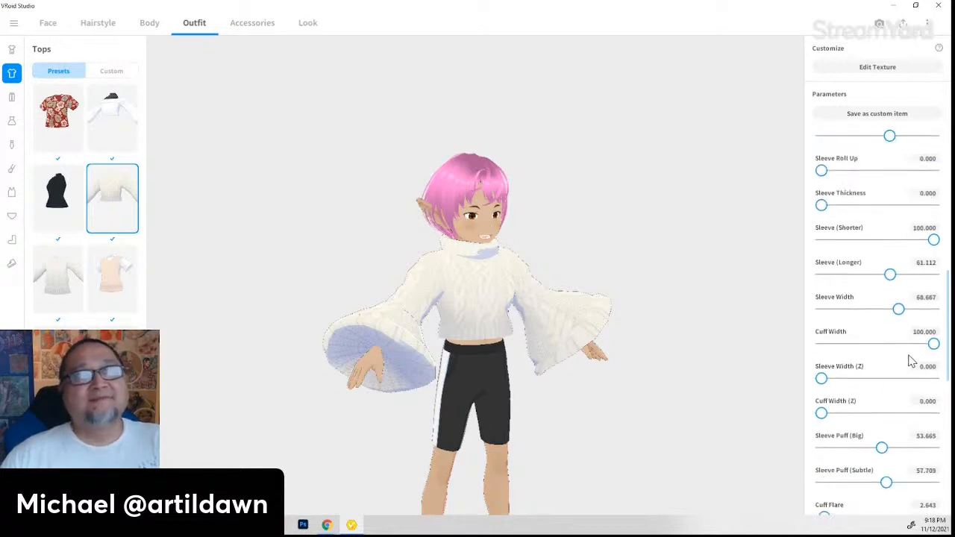
scroll(910, 361, "up", 1)
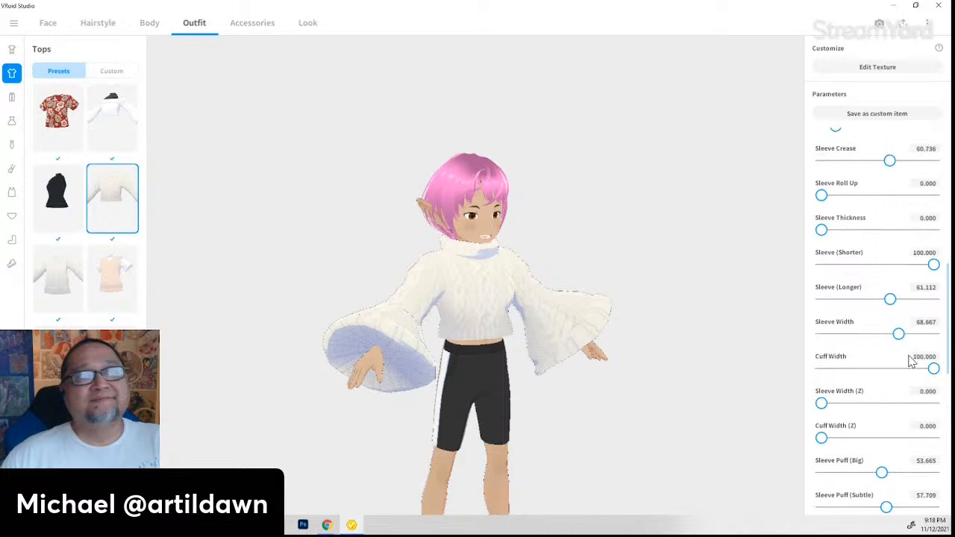
scroll(851, 295, "up", 5)
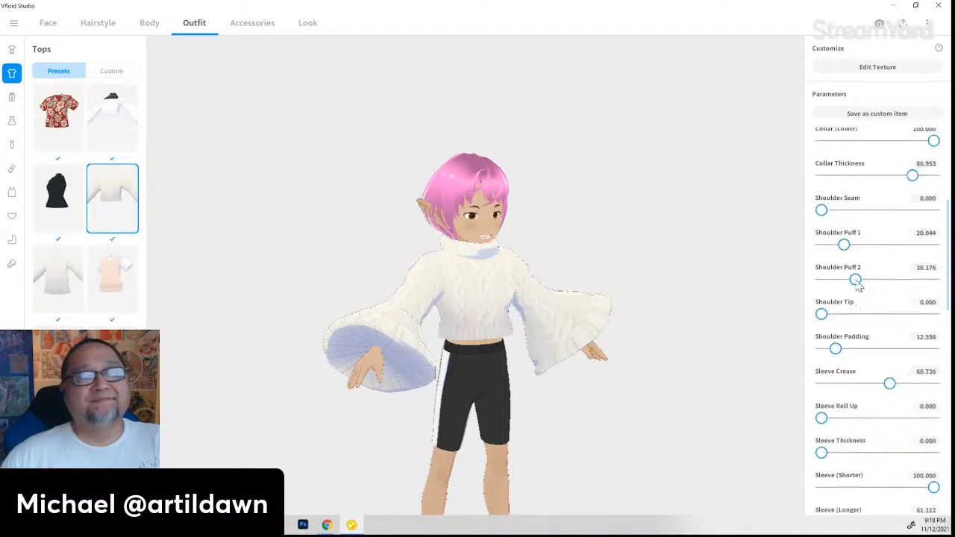
scroll(870, 282, "up", 3)
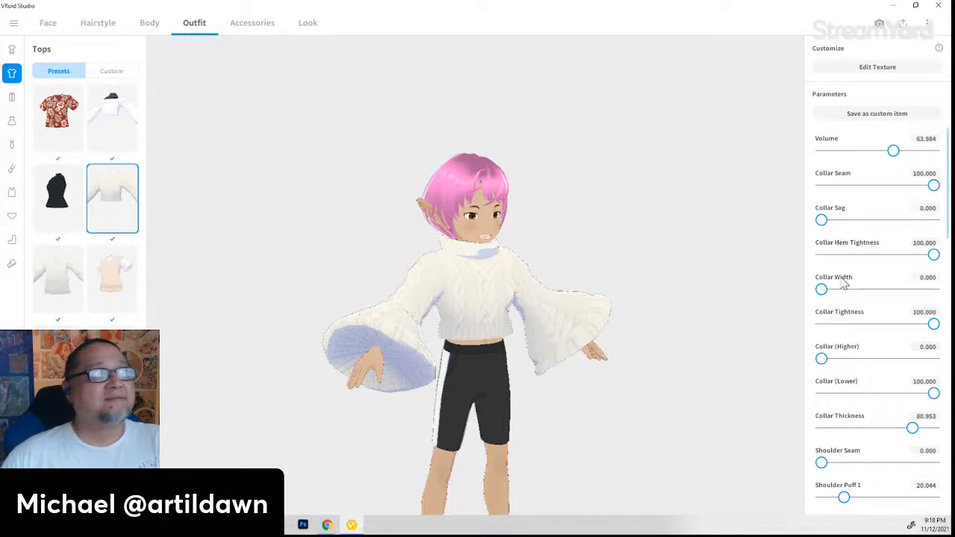
scroll(844, 283, "down", 2)
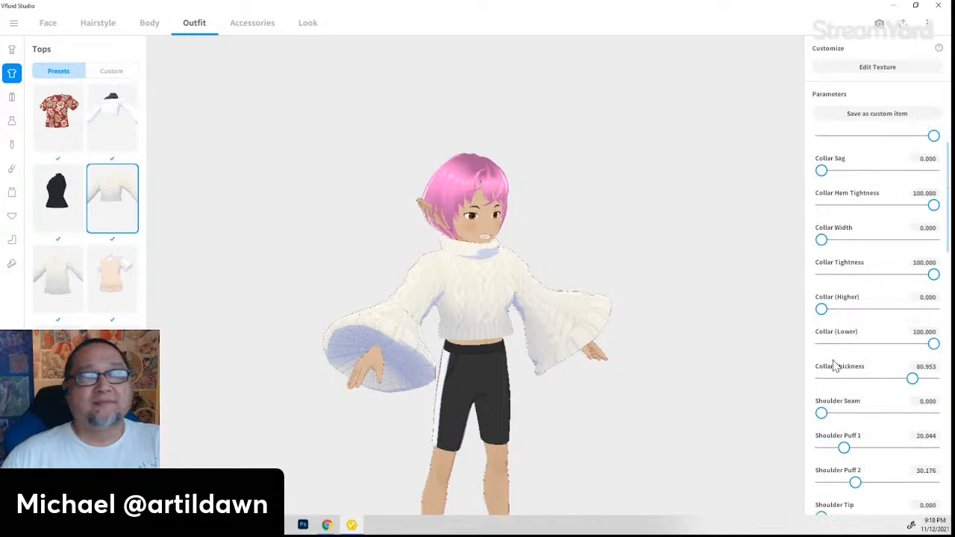
scroll(836, 366, "down", 2)
scroll(851, 363, "down", 3)
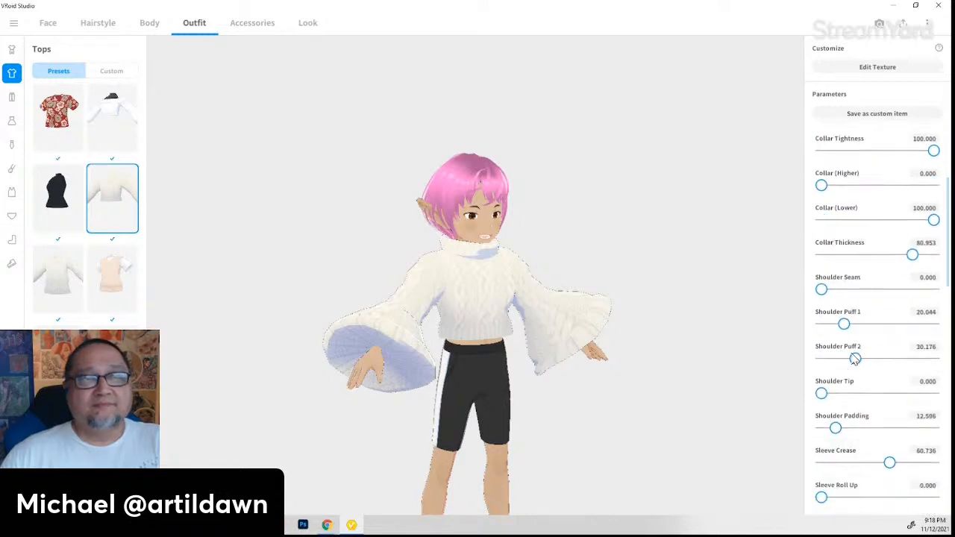
scroll(858, 360, "down", 5)
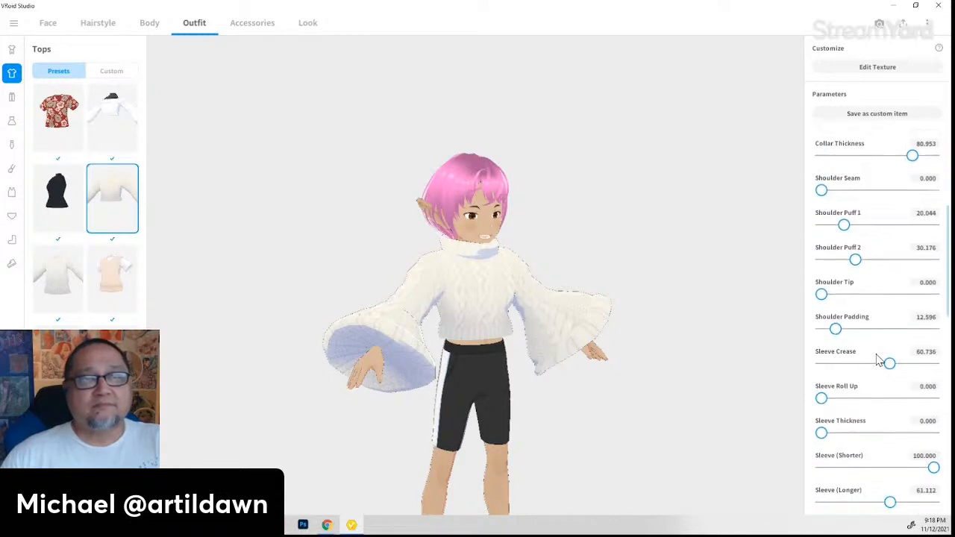
scroll(878, 362, "down", 2)
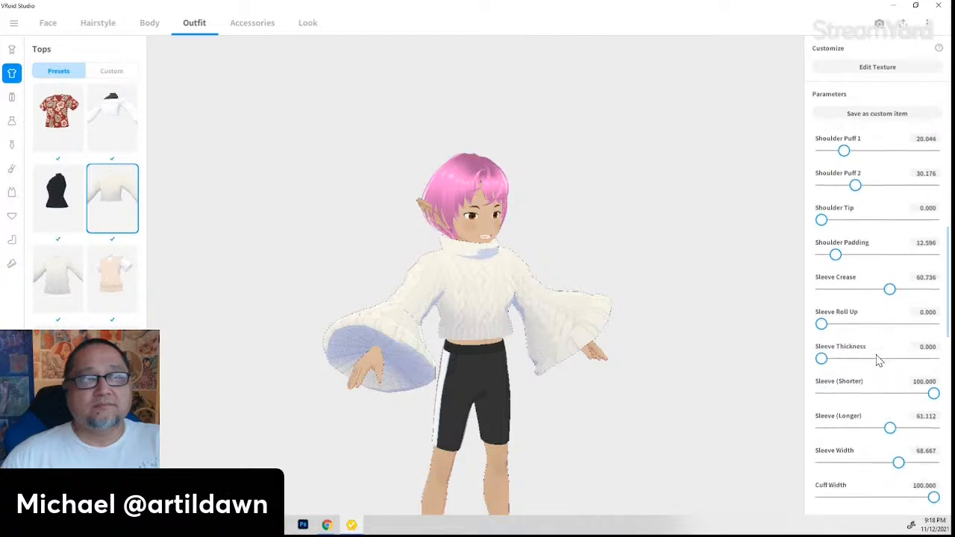
scroll(878, 361, "down", 2)
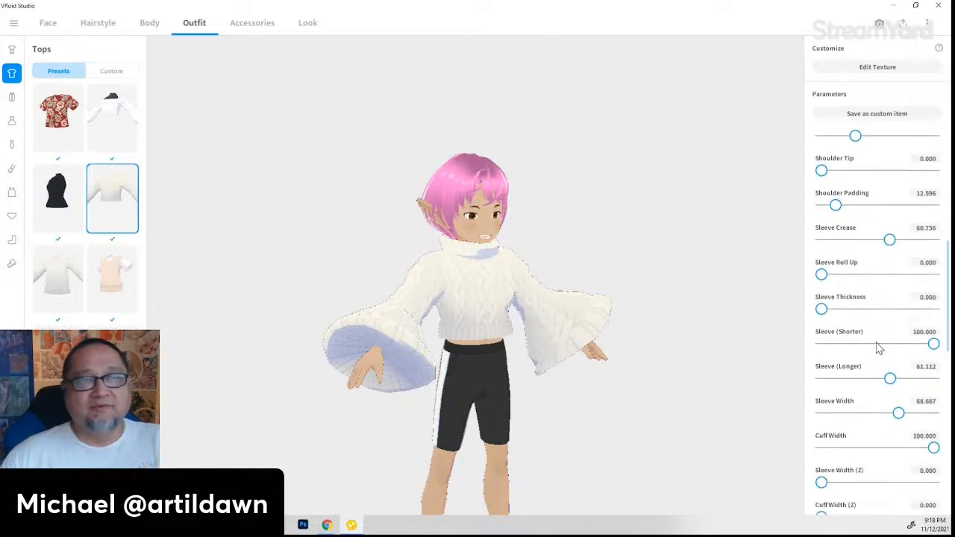
scroll(878, 347, "down", 2)
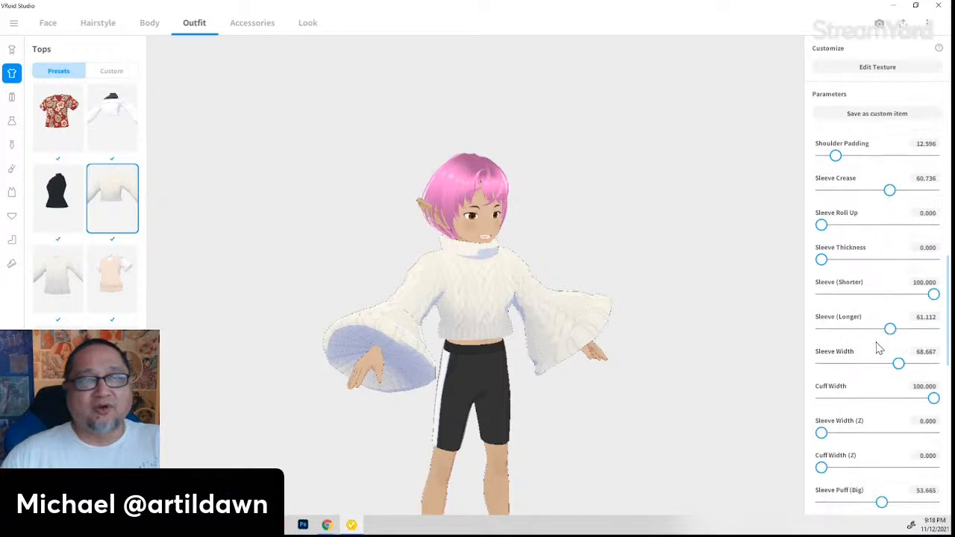
scroll(879, 348, "down", 2)
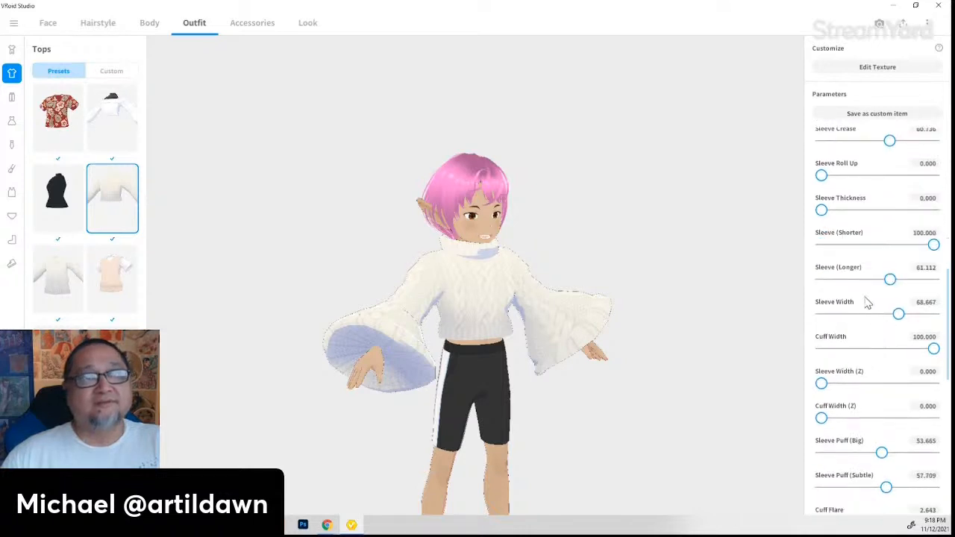
scroll(844, 397, "down", 2)
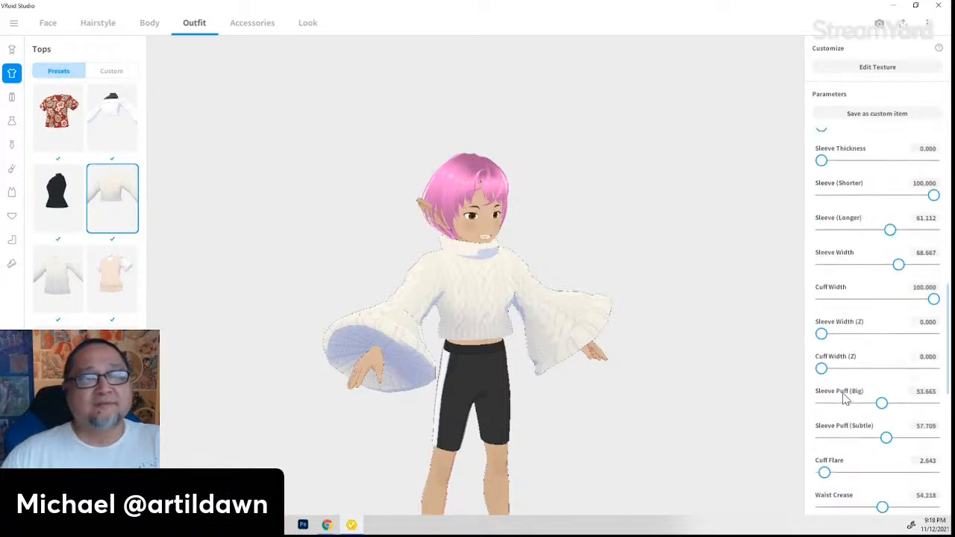
scroll(844, 399, "down", 4)
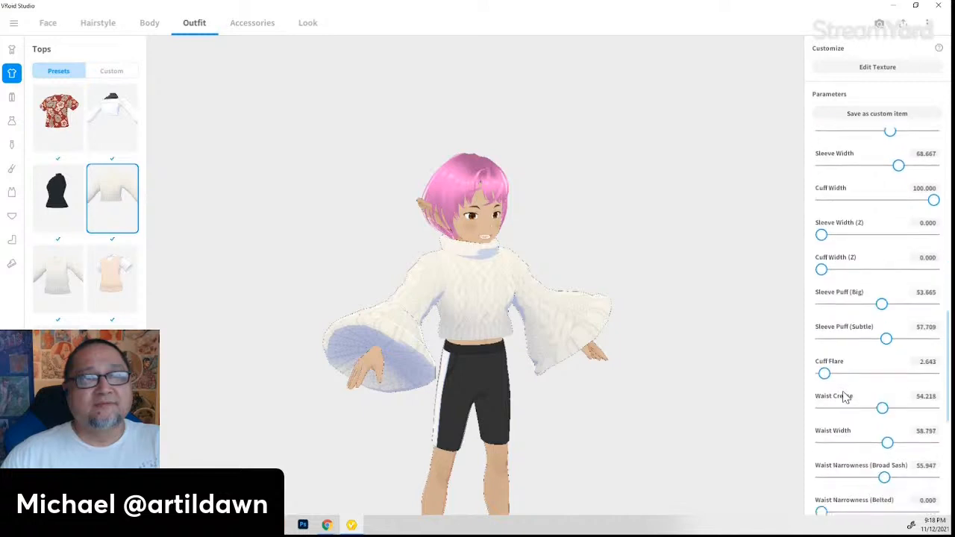
scroll(846, 399, "down", 3)
scroll(844, 398, "down", 4)
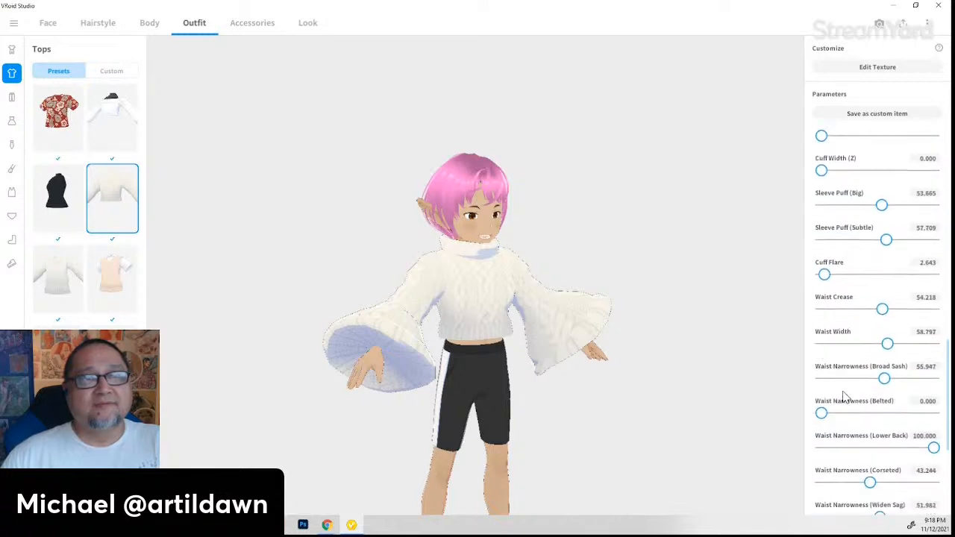
scroll(846, 394, "down", 1)
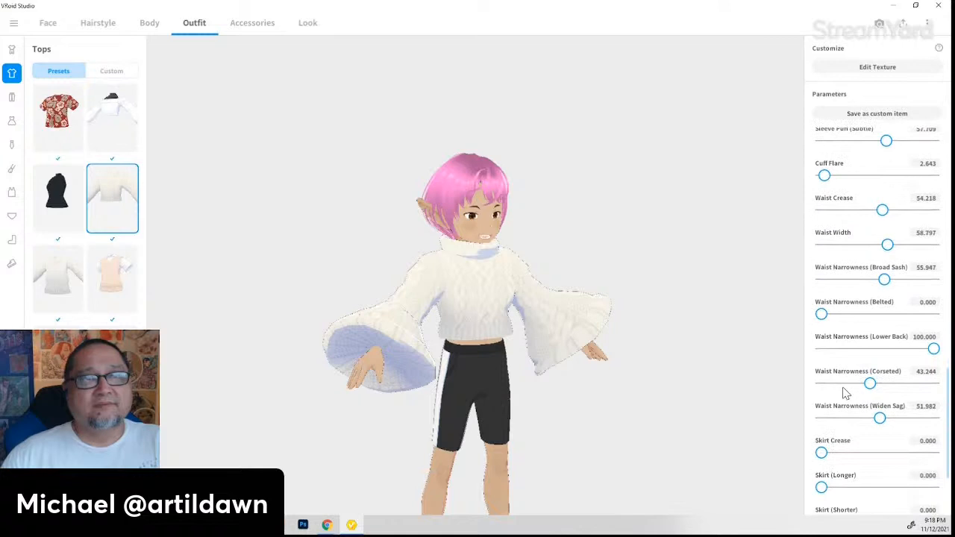
scroll(845, 393, "down", 2)
- Test a longer skirt length, revert it to 0, and review the sweater's settings
left_click_drag(822, 438, 771, 440)
scroll(867, 455, "down", 2)
scroll(875, 455, "down", 1)
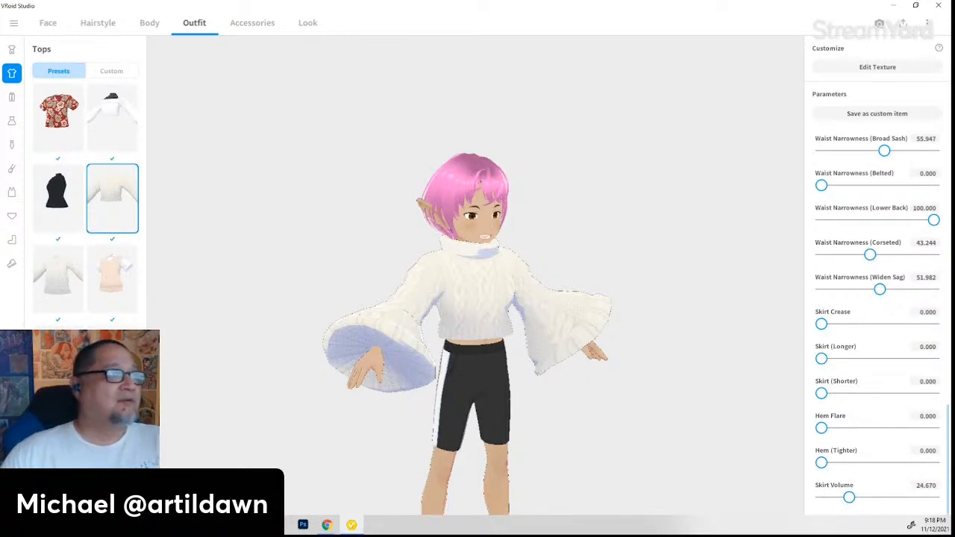
scroll(86, 201, "down", 1)
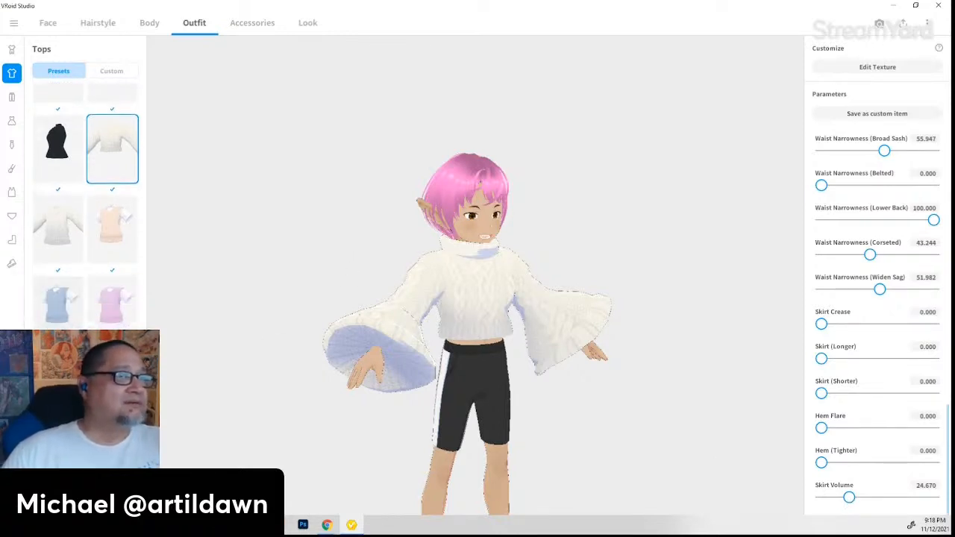
scroll(86, 201, "down", 3)
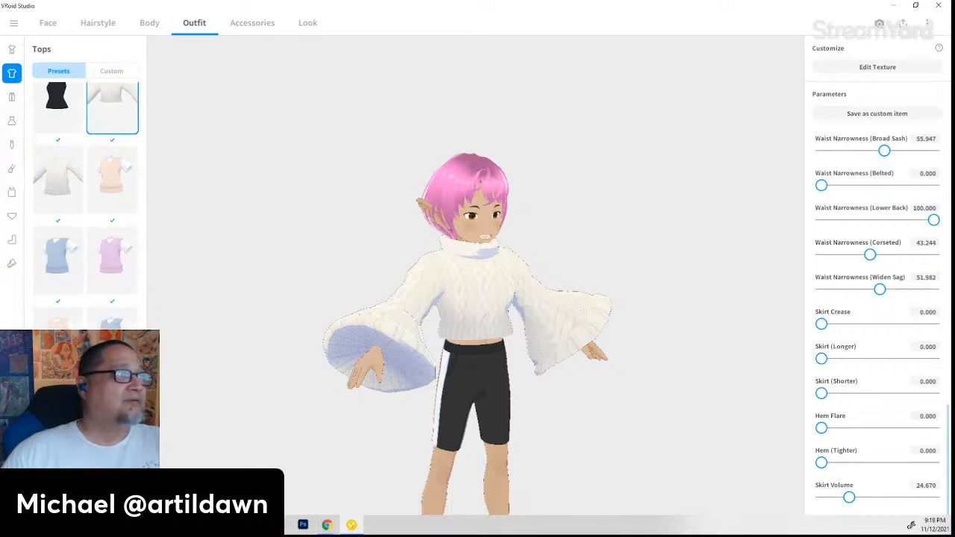
scroll(86, 201, "up", 5)
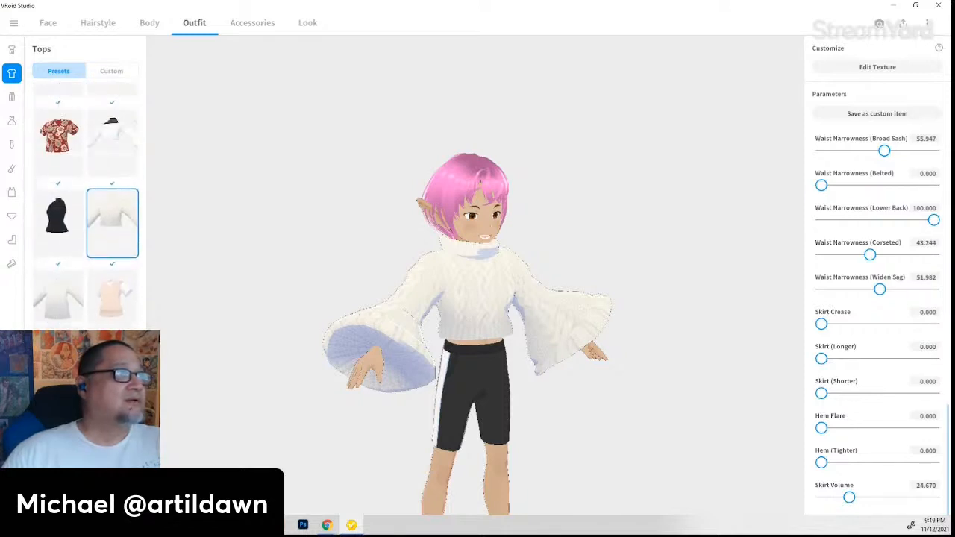
- Try the grey V-neck sweater, blue vest over white shirt and black buttoned jacket tops
left_click(62, 306)
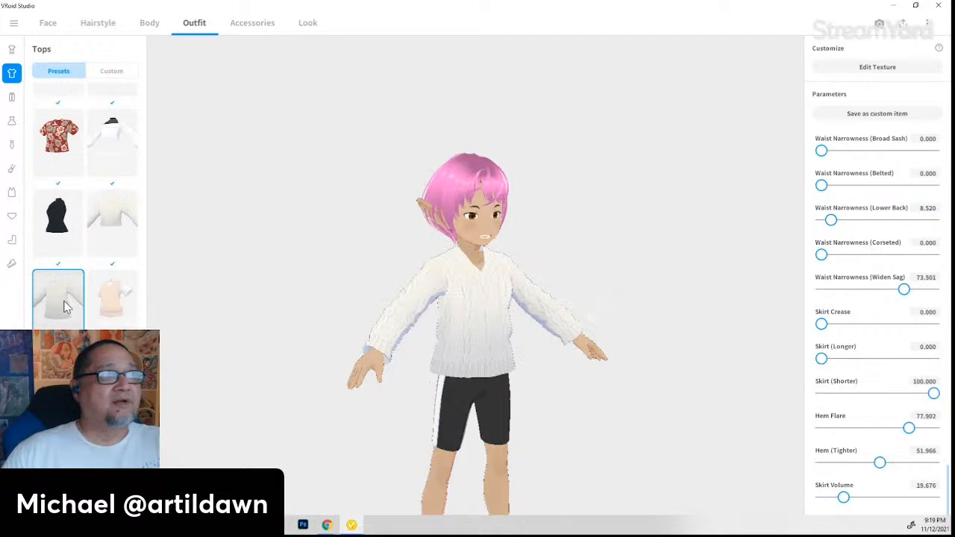
mouse_move(544, 440)
right_mouse_down()
mouse_move(499, 442)
mouse_move(548, 447)
right_mouse_up()
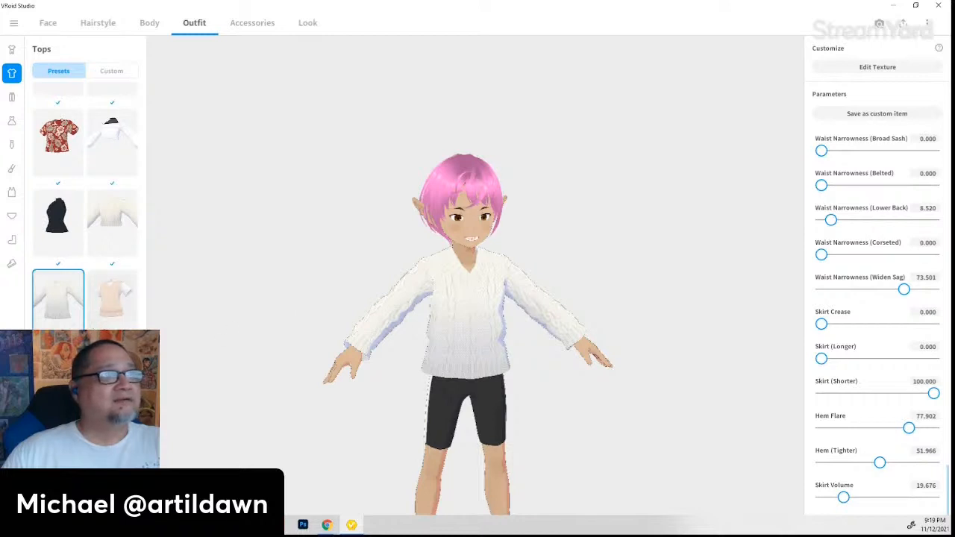
left_click(112, 378)
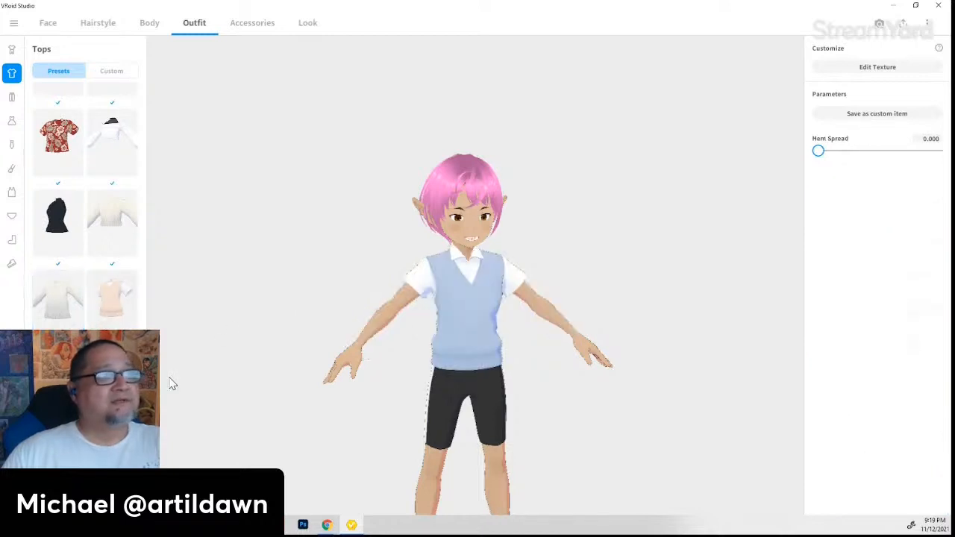
scroll(85, 209, "down", 3)
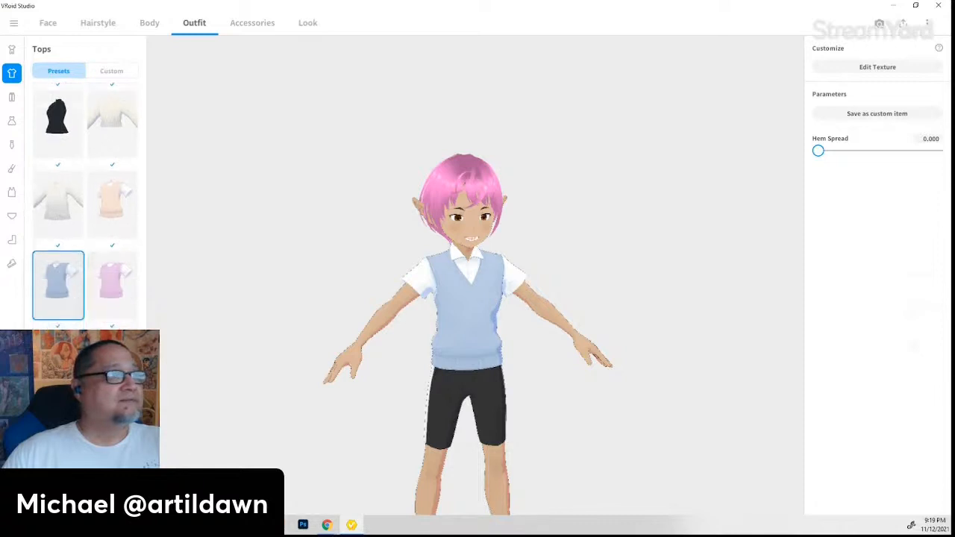
scroll(85, 209, "down", 3)
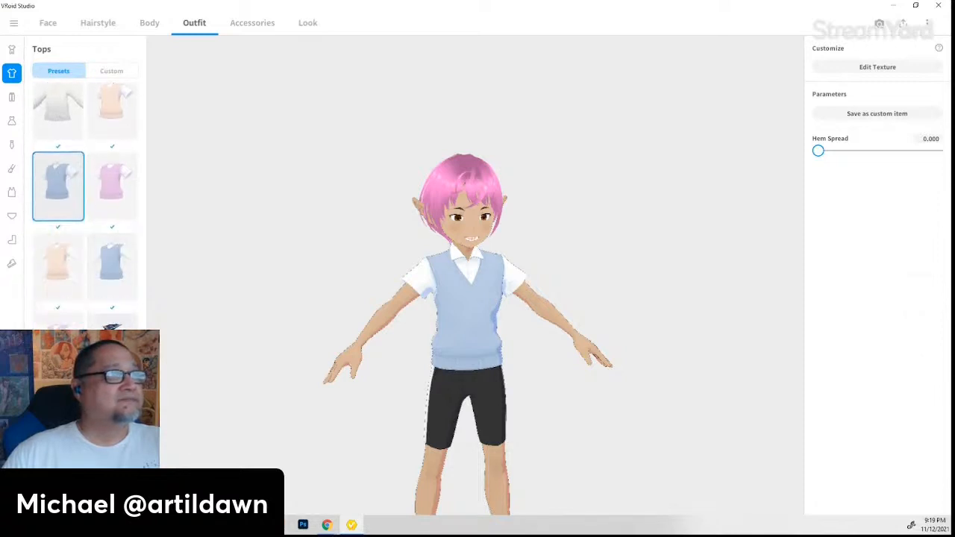
left_click(113, 429)
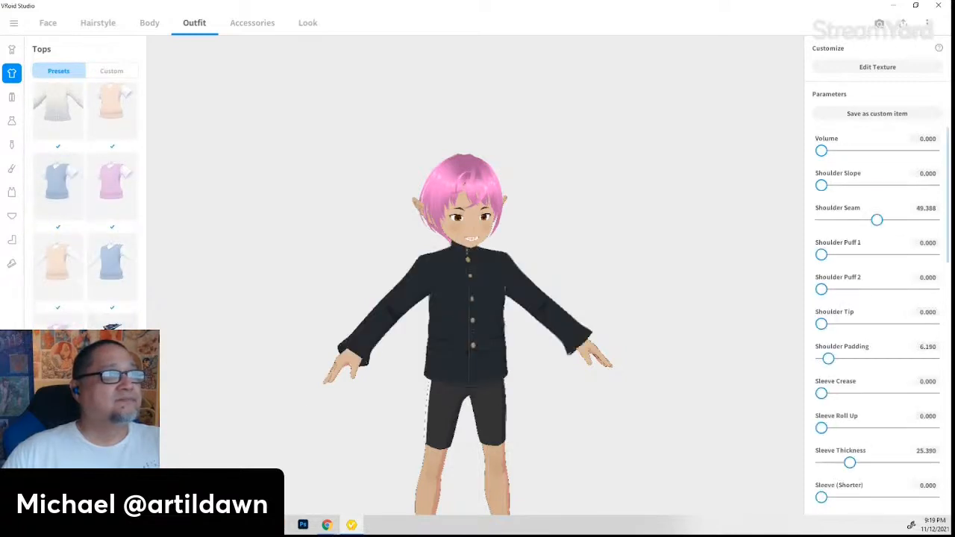
right_click_drag(551, 419, 320, 427)
scroll(85, 209, "down", 2)
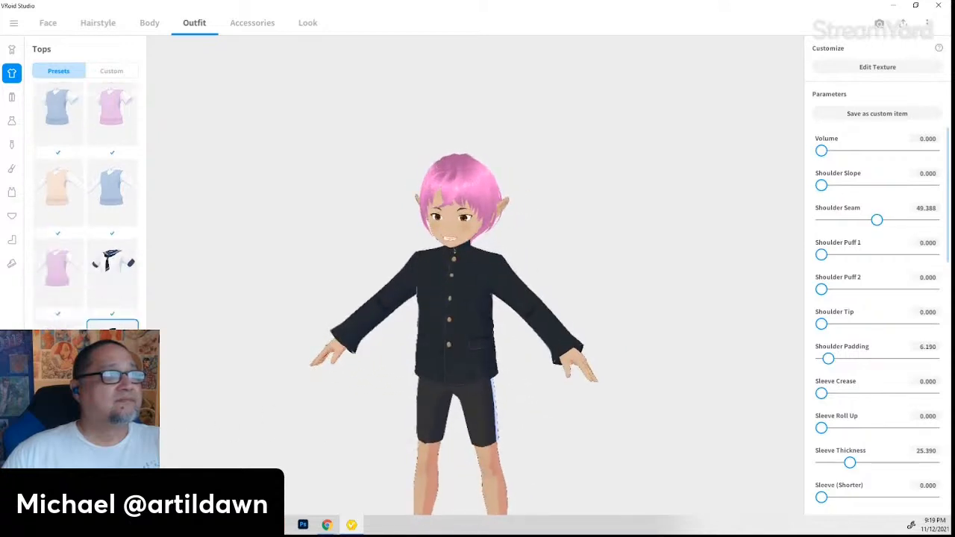
scroll(85, 209, "down", 1)
- Dress the elf in the red track jacket and bring up the Accessories section
left_click(58, 379)
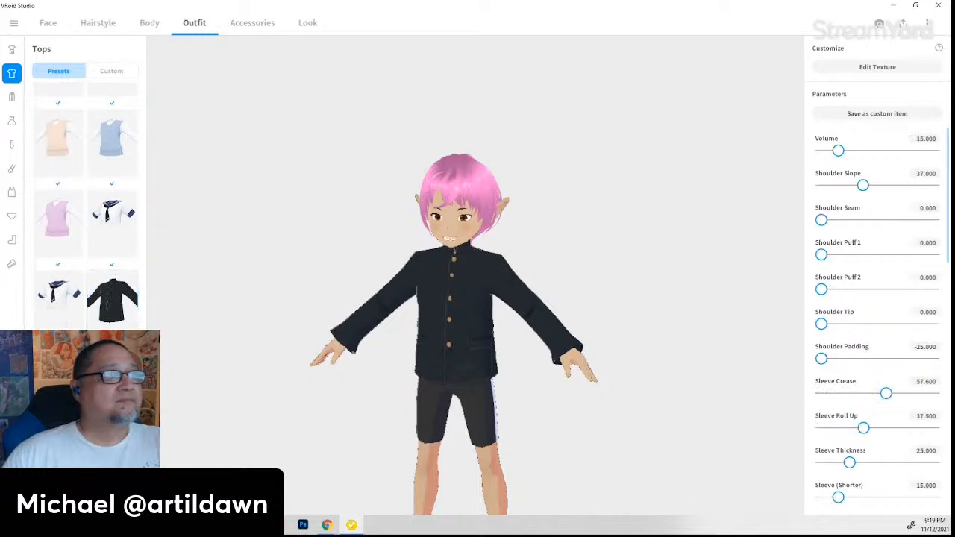
right_click_drag(696, 424, 644, 433)
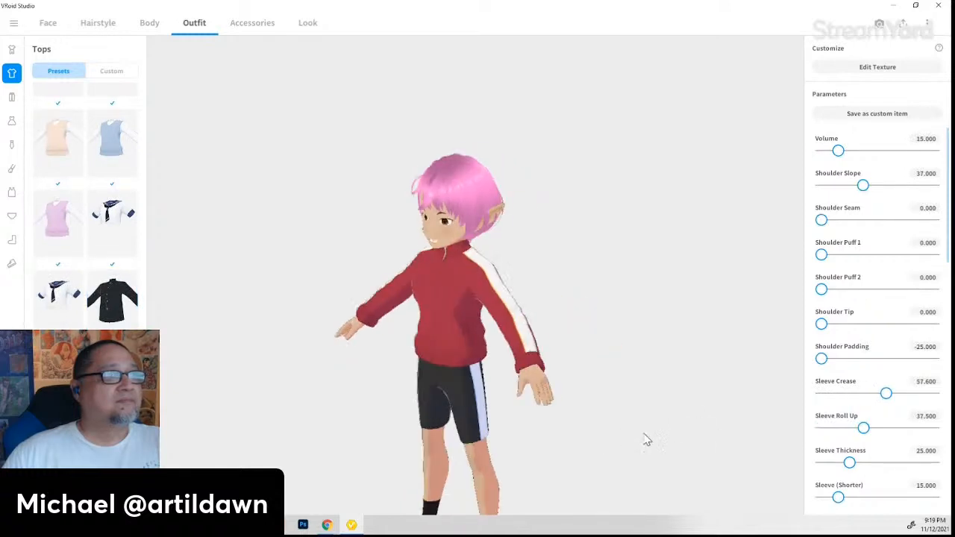
left_click(252, 22)
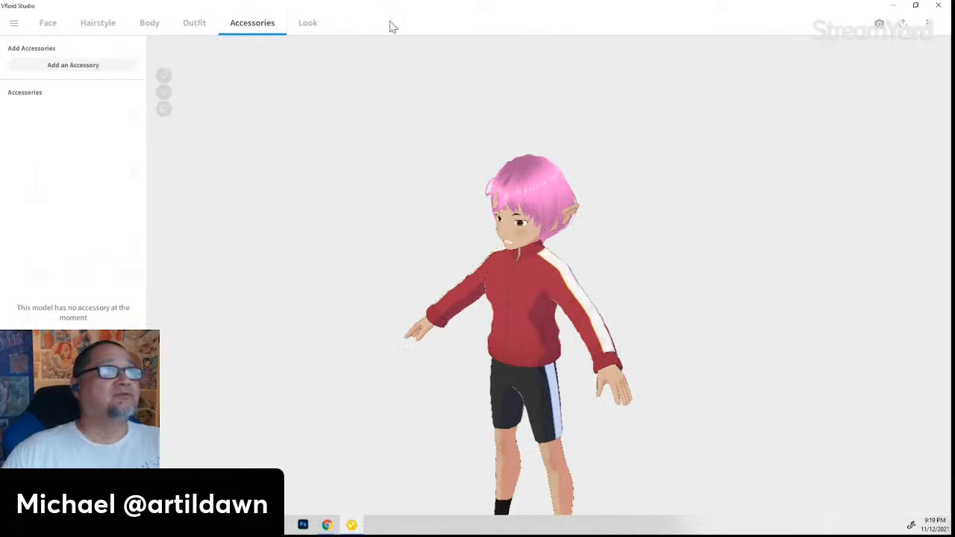
- Review the Look tab's Rim Light and Shading settings while orbiting the full model
left_click(308, 24)
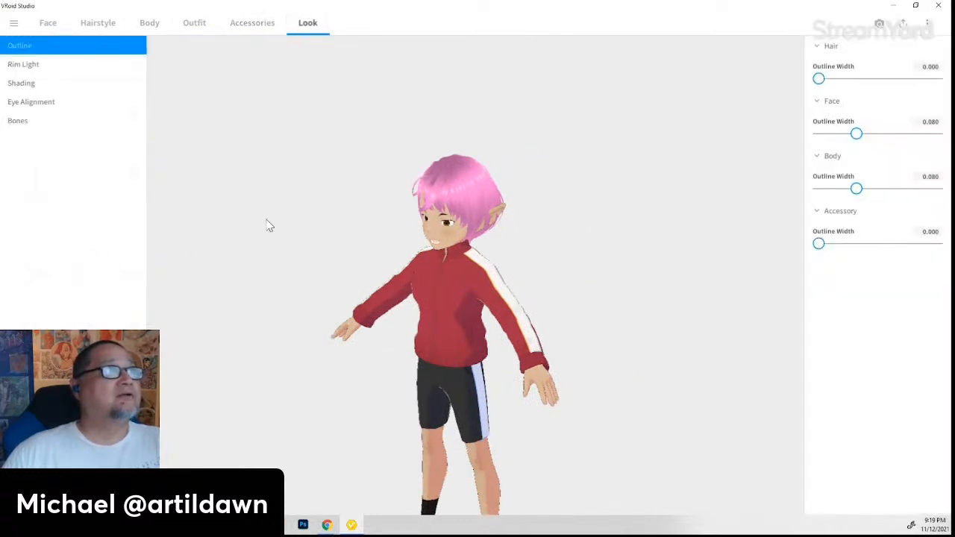
left_click(28, 67)
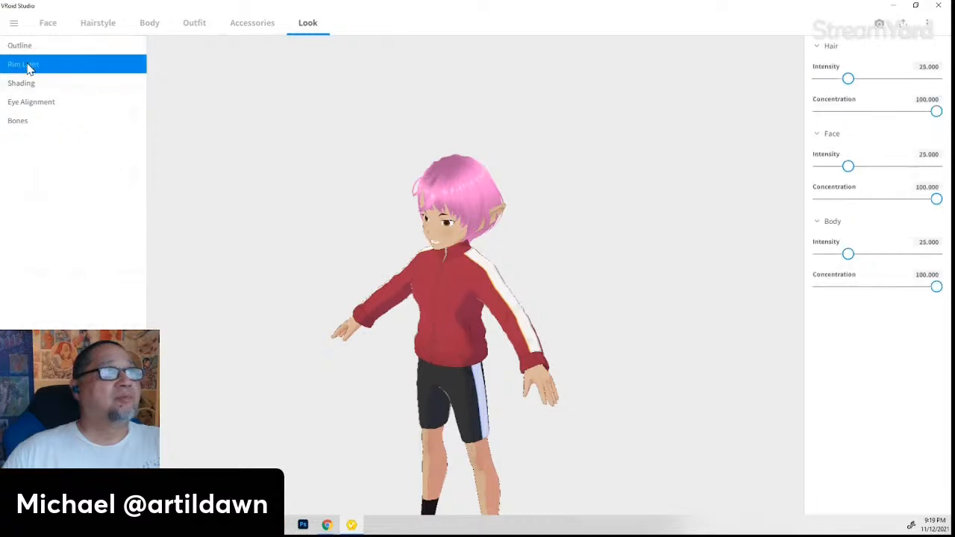
left_click(31, 91)
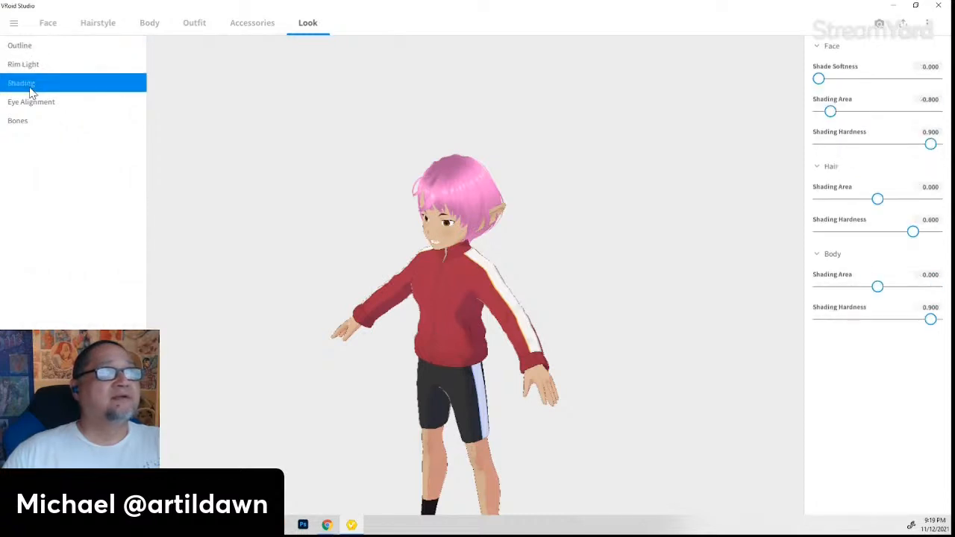
left_click_drag(436, 368, 449, 354)
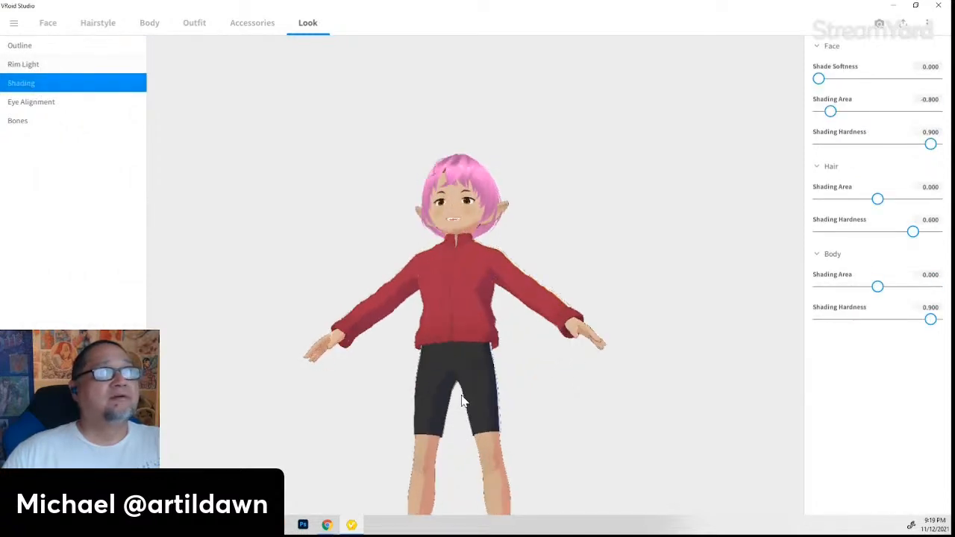
right_click_drag(463, 401, 482, 220)
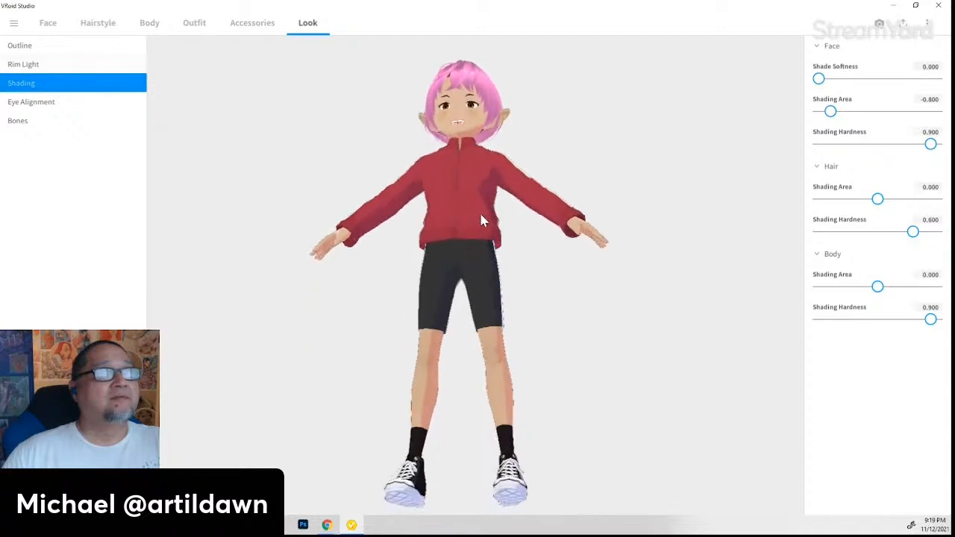
left_click_drag(481, 220, 490, 277)
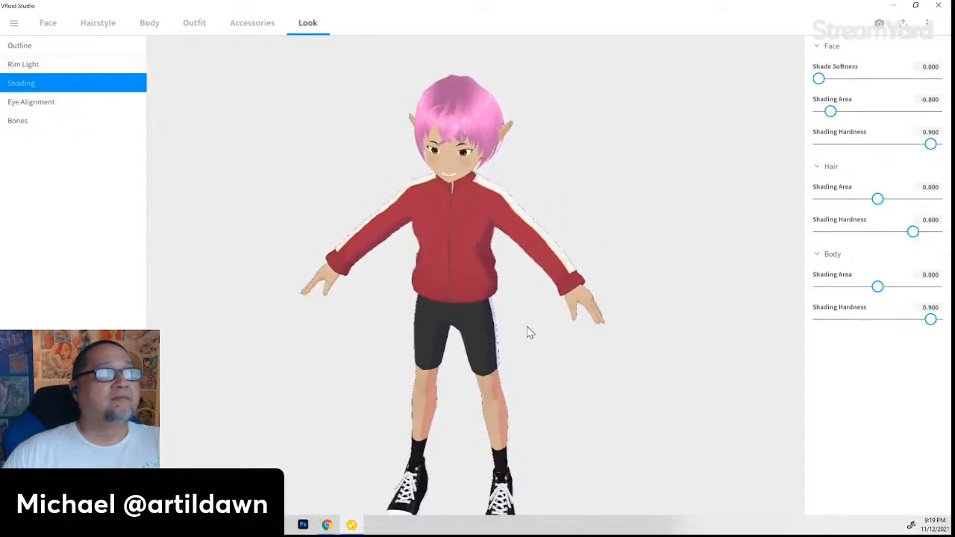
left_click_drag(528, 332, 511, 324)
- In Bones, lower Outfit sway amplitude to 71.4 and Body amplitude to 76.5
left_click(34, 128)
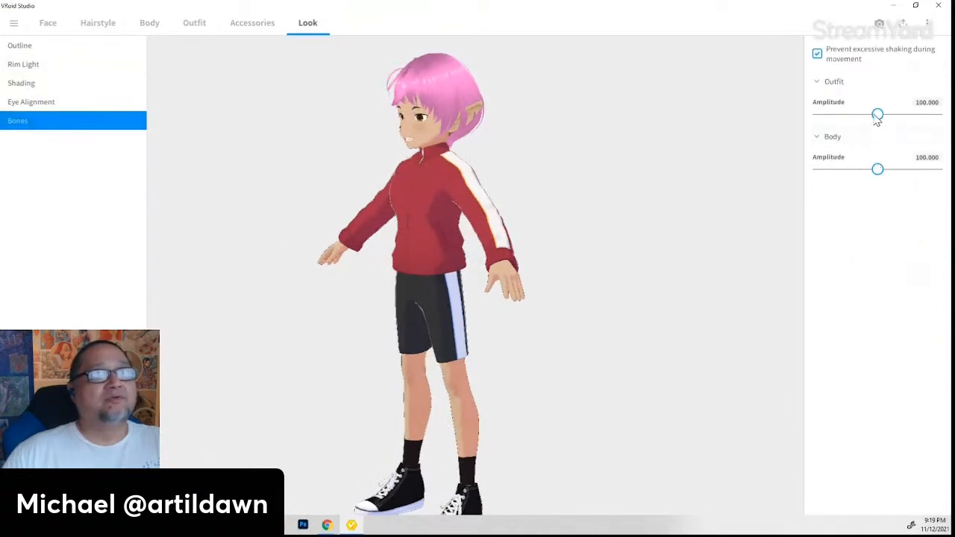
mouse_move(878, 117)
left_mouse_down()
mouse_move(841, 118)
mouse_move(867, 116)
left_mouse_up()
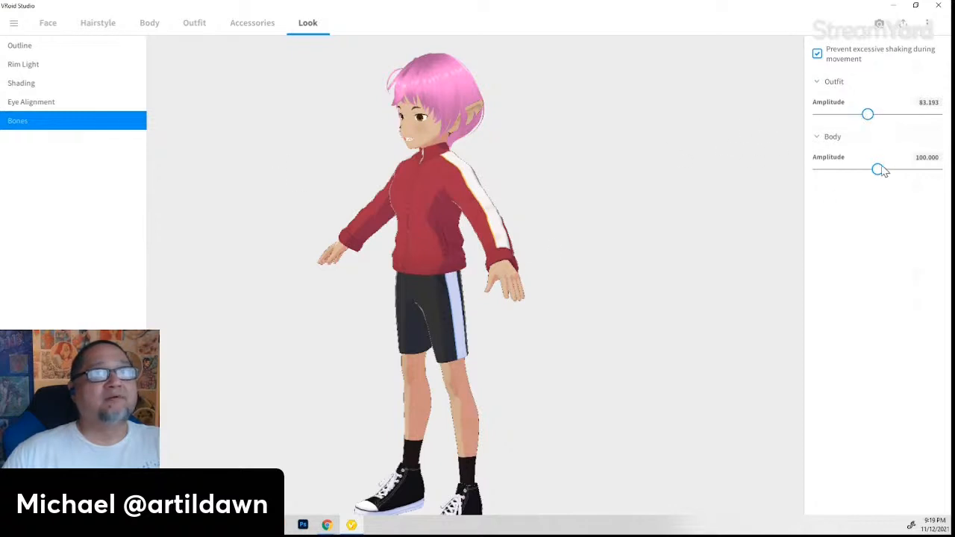
mouse_move(881, 171)
left_mouse_down()
mouse_move(864, 170)
mouse_move(885, 169)
left_mouse_up()
left_click_drag(868, 114, 880, 115)
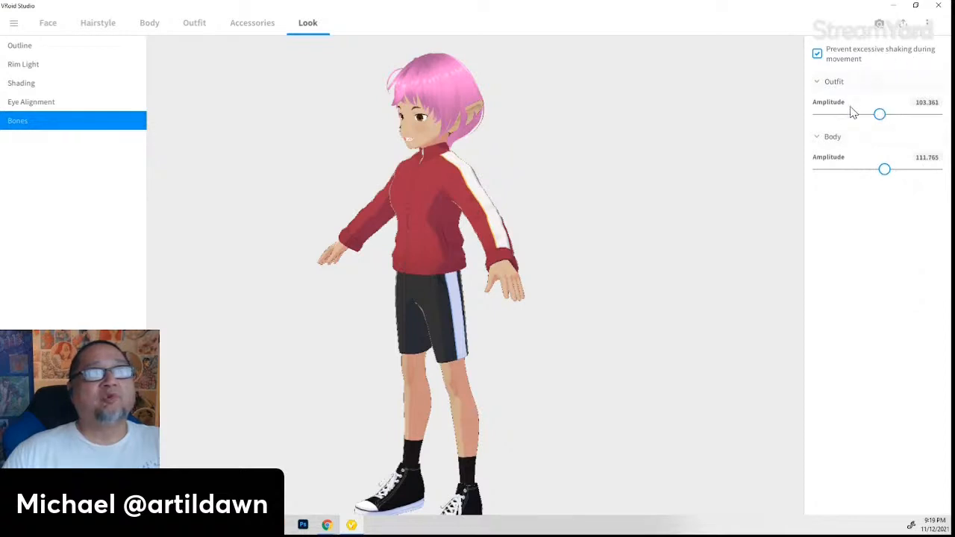
left_click_drag(882, 117, 862, 117)
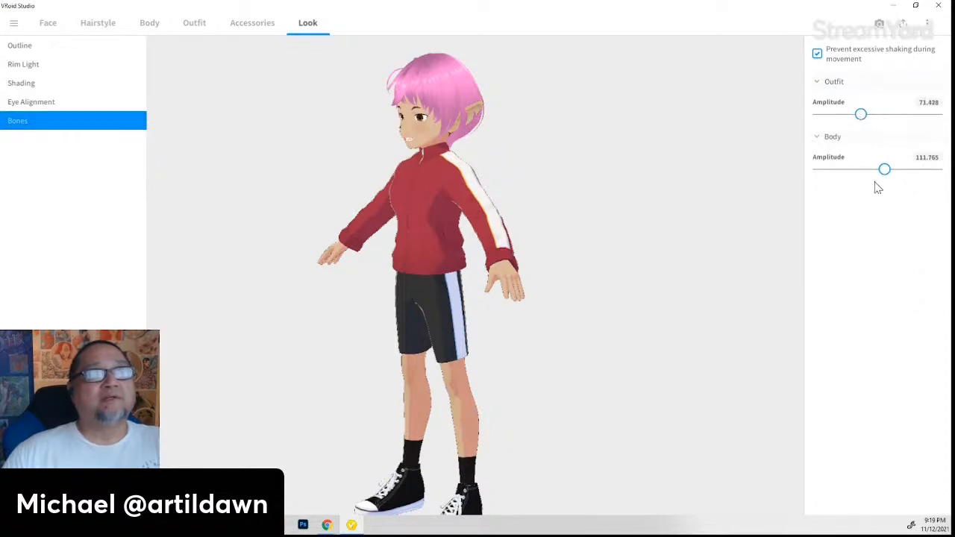
left_click_drag(884, 171, 864, 170)
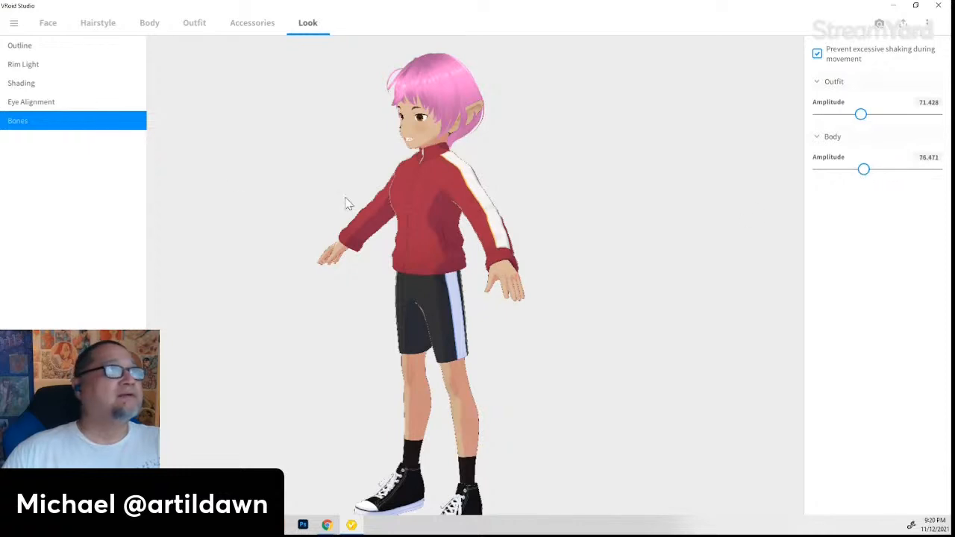
- Open Eye Alignment, try an Inner value around 8, and frame the face
left_click(59, 103)
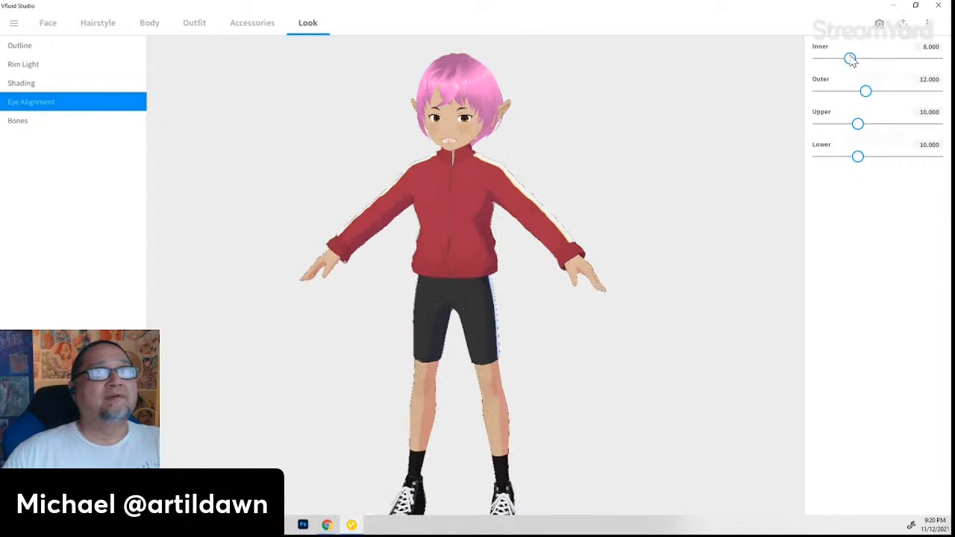
left_click_drag(852, 60, 868, 95)
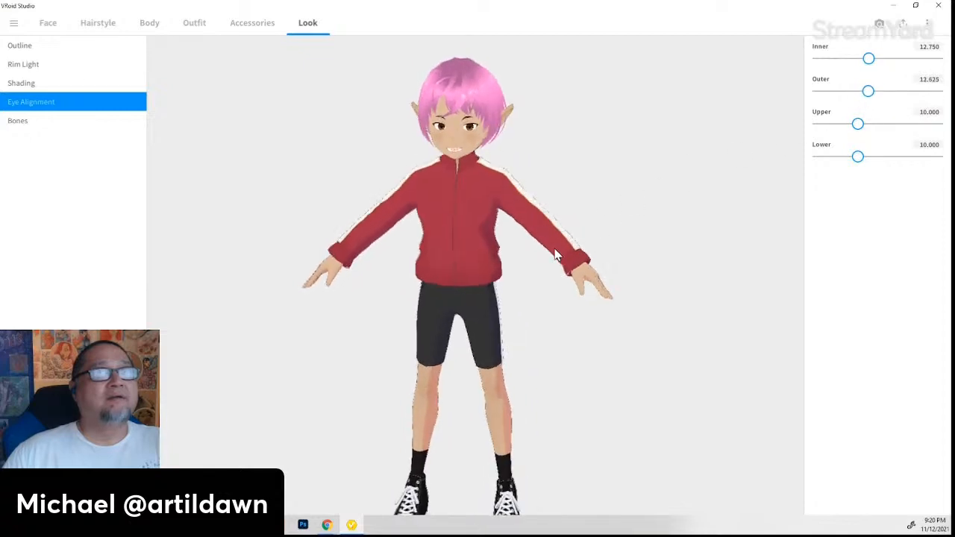
left_click_drag(868, 65, 853, 65)
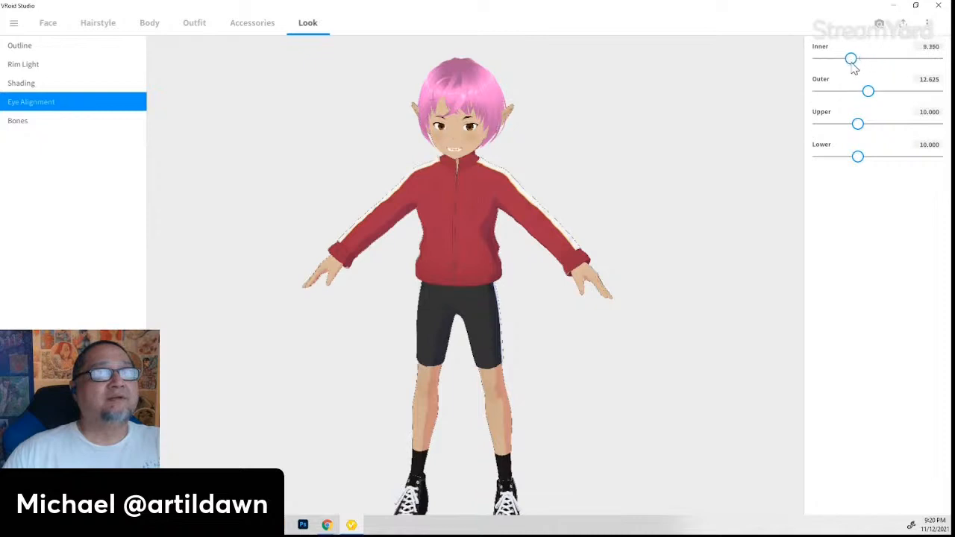
right_click_drag(473, 271, 484, 254)
scroll(485, 253, "up", 5)
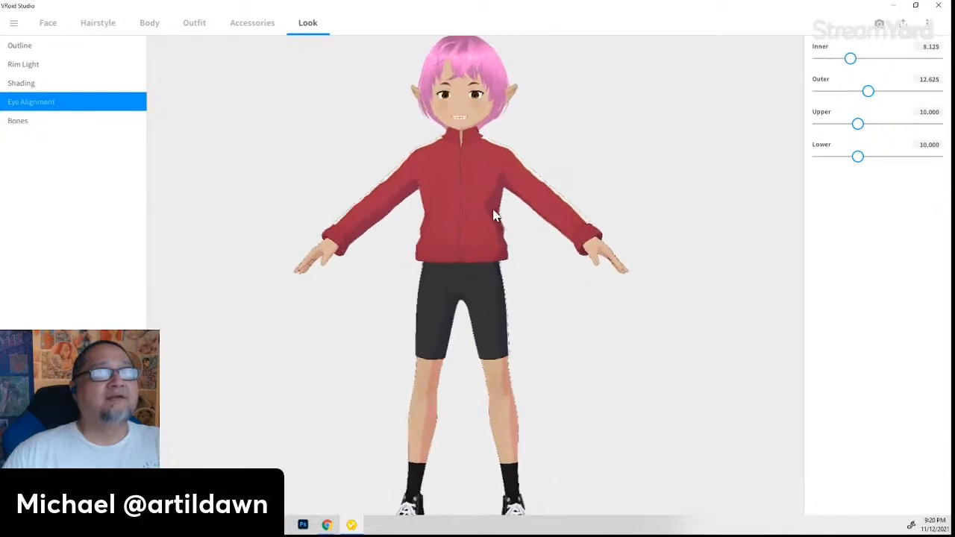
middle_click_drag(462, 144, 471, 270)
scroll(470, 214, "up", 2)
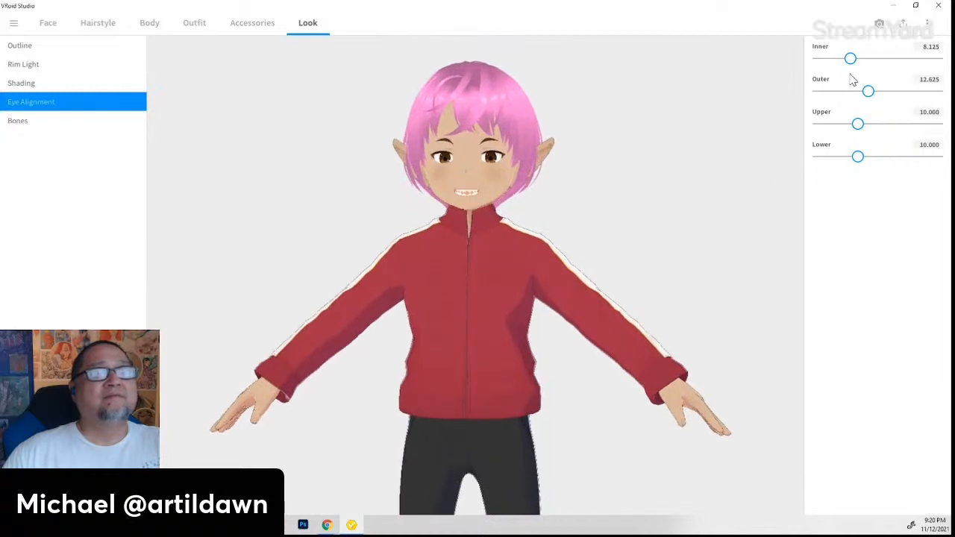
- Set eye alignment Inner to 0 and Outer to 13.25 after previewing larger values
left_click_drag(851, 58, 803, 57)
left_click_drag(869, 91, 752, 100)
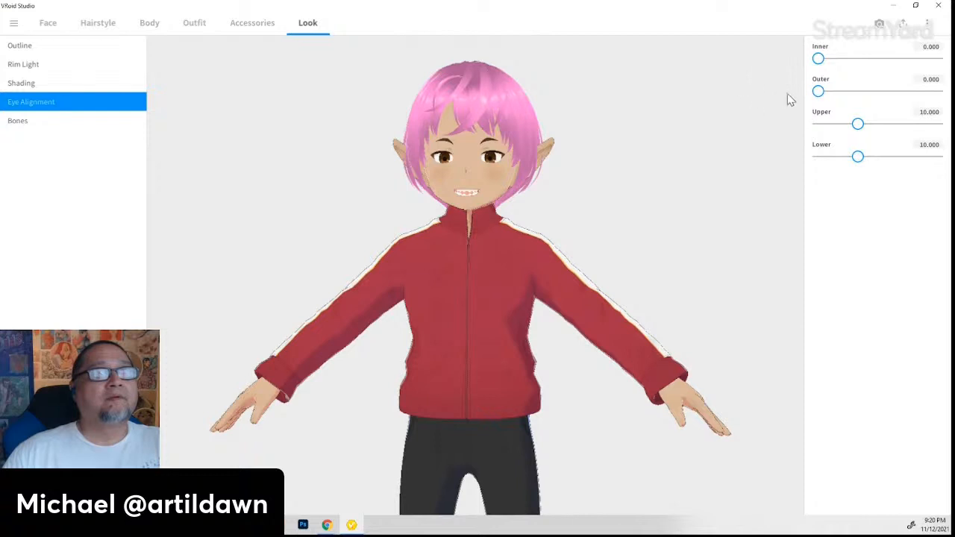
left_click_drag(818, 91, 874, 113)
left_click_drag(816, 62, 737, 56)
left_click_drag(820, 62, 715, 64)
left_click_drag(888, 94, 862, 124)
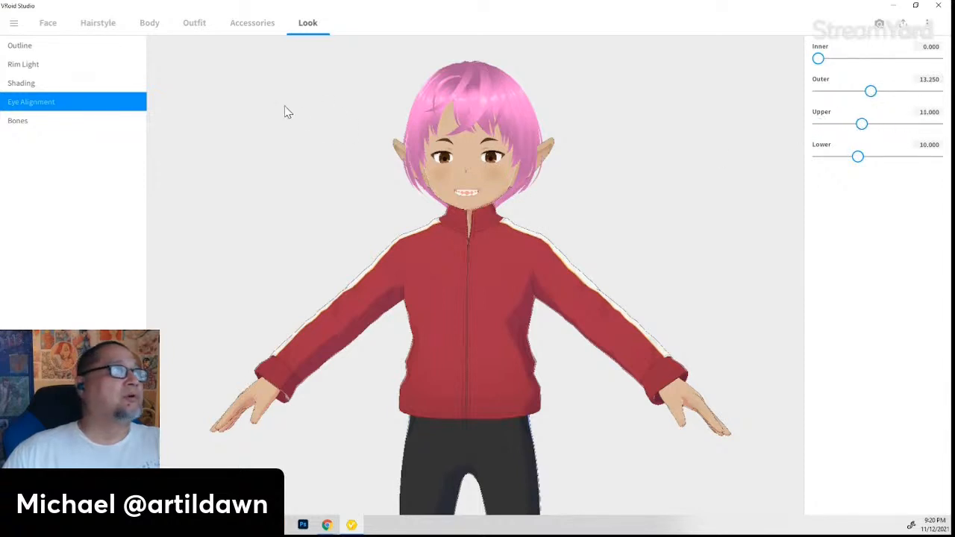
- In Shading, experiment with Hair Shading Area and Hardness, dropping the area to minimum
left_click(16, 84)
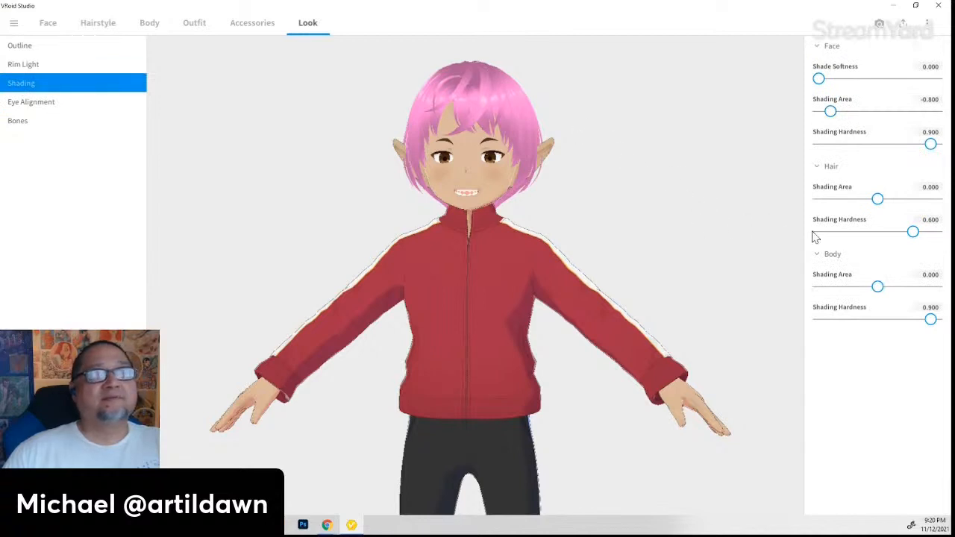
mouse_move(881, 197)
left_mouse_down()
mouse_move(923, 198)
mouse_move(778, 209)
mouse_move(845, 203)
left_mouse_up()
mouse_move(883, 231)
left_mouse_down()
mouse_move(817, 234)
mouse_move(952, 231)
mouse_move(706, 238)
mouse_move(918, 231)
mouse_move(874, 236)
left_mouse_up()
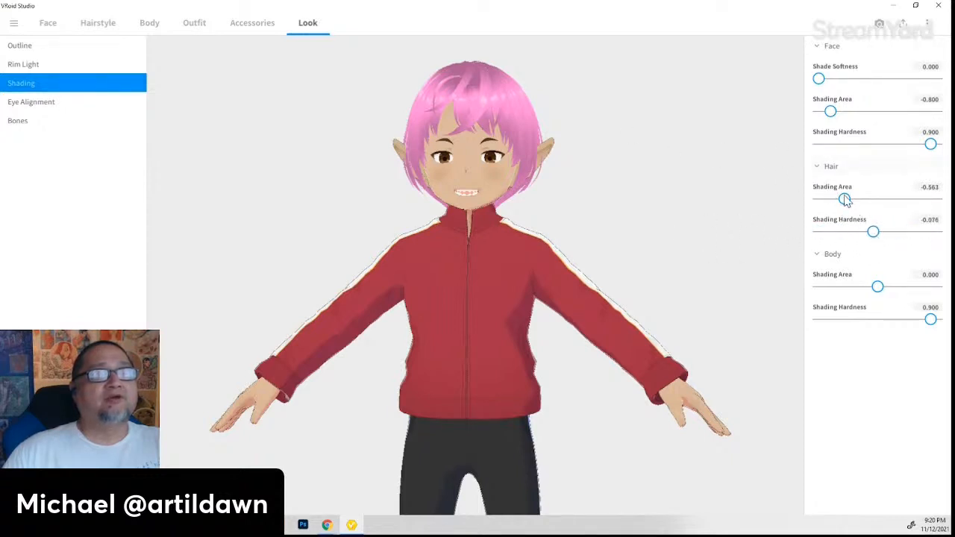
mouse_move(844, 199)
left_mouse_down()
mouse_move(930, 208)
mouse_move(779, 221)
mouse_move(904, 218)
mouse_move(854, 242)
mouse_move(936, 232)
mouse_move(802, 241)
mouse_move(942, 236)
left_mouse_up()
scroll(458, 122, "up", 6)
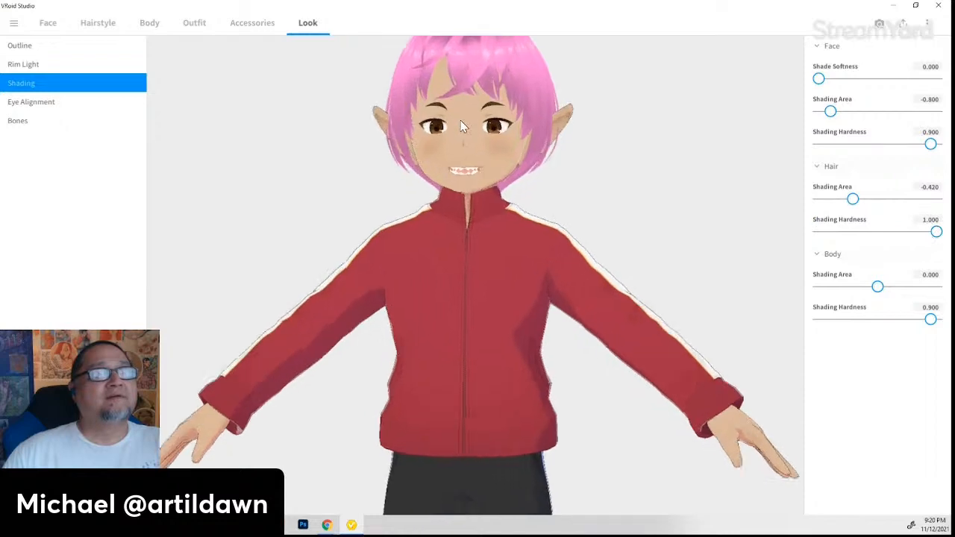
middle_click_drag(458, 73, 468, 150)
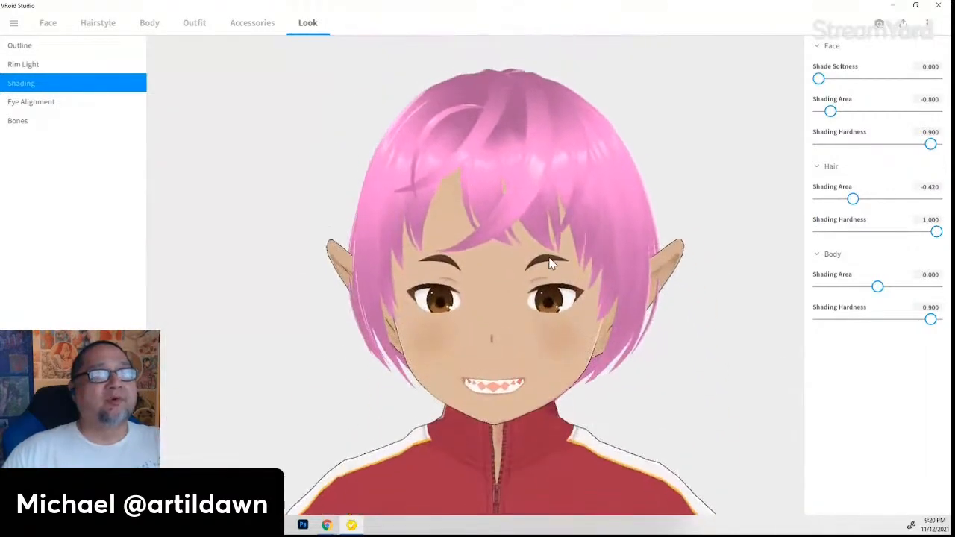
right_click_drag(550, 262, 534, 266)
- Shrink Body Shading Area to 0.176 to lighten the jacket
mouse_move(877, 287)
left_mouse_down()
mouse_move(819, 289)
mouse_move(922, 285)
left_mouse_up()
scroll(721, 294, "down", 2)
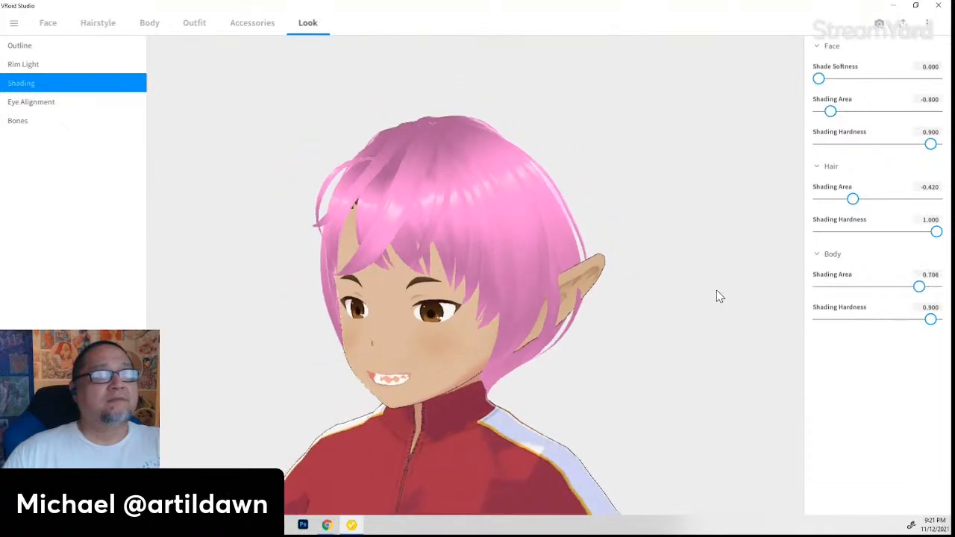
middle_click_drag(721, 365, 694, 315)
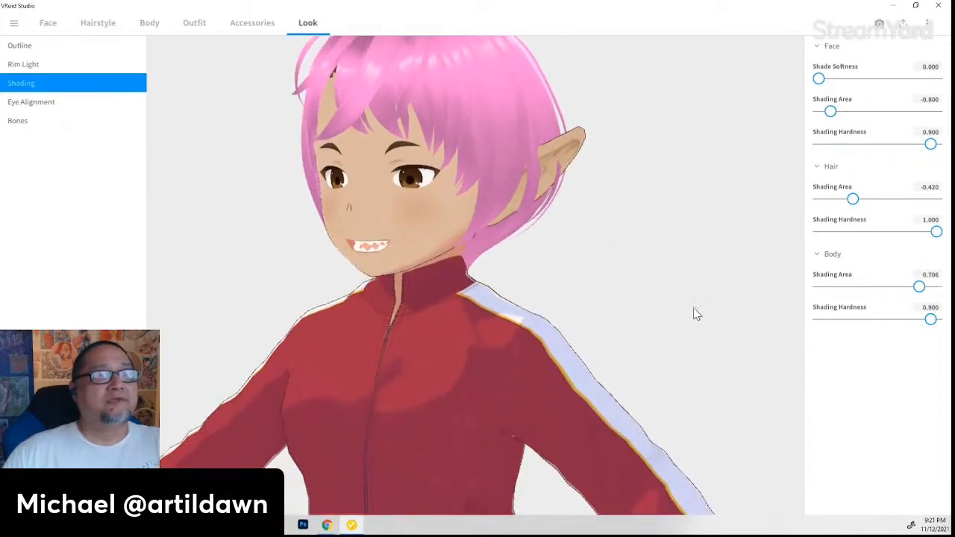
mouse_move(922, 289)
left_mouse_down()
mouse_move(847, 291)
mouse_move(910, 289)
mouse_move(890, 288)
left_mouse_up()
mouse_move(936, 232)
left_mouse_down()
mouse_move(812, 239)
mouse_move(913, 233)
left_mouse_up()
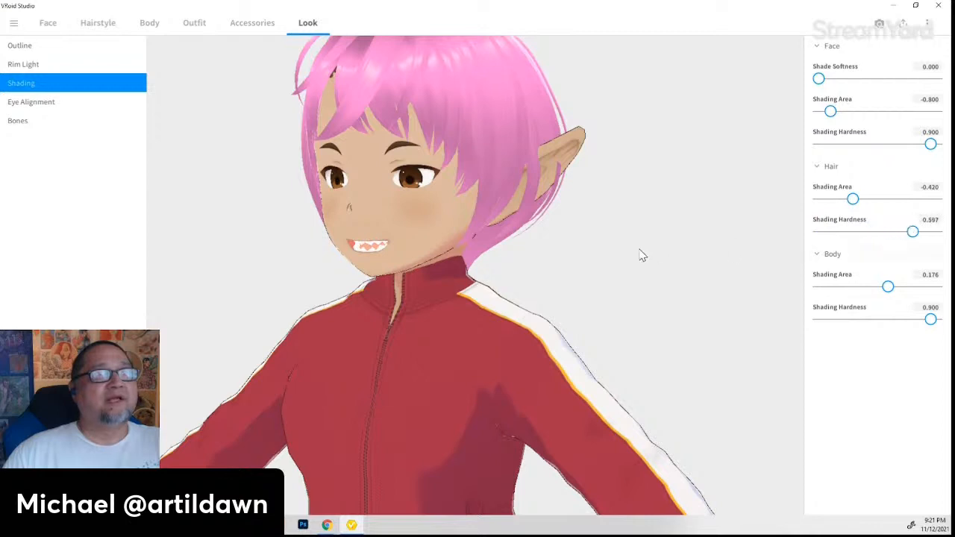
mouse_move(862, 204)
left_mouse_down()
mouse_move(930, 200)
mouse_move(819, 202)
mouse_move(951, 211)
left_mouse_up()
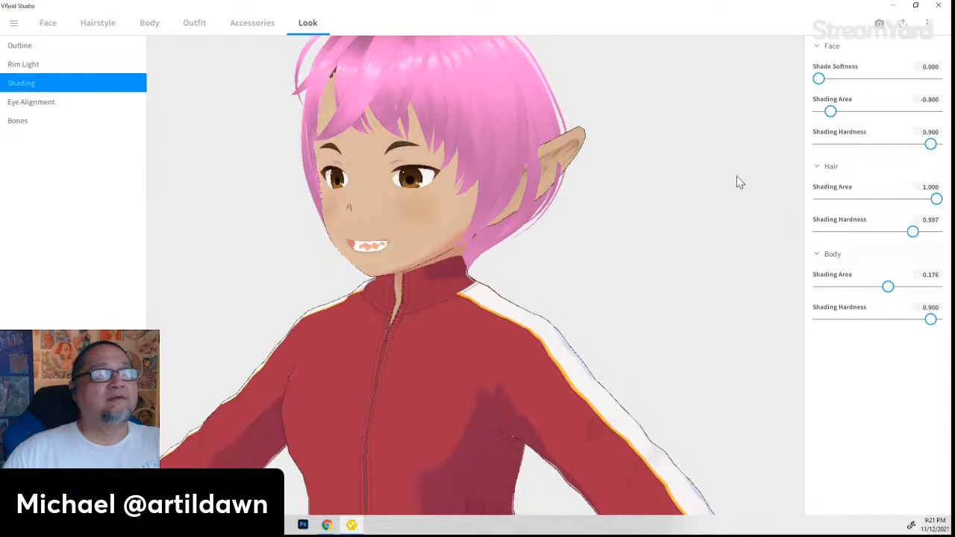
- Raise Hair Shading Area to 0.992 and lower Hair Hardness to -0.185
middle_click_drag(689, 177, 694, 364)
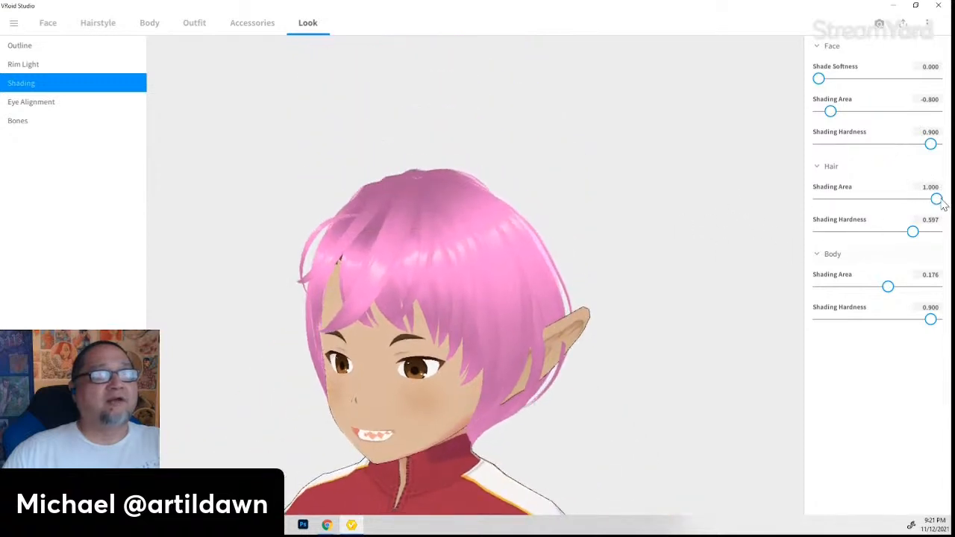
mouse_move(942, 204)
left_mouse_down()
mouse_move(832, 199)
mouse_move(802, 214)
mouse_move(952, 214)
mouse_move(815, 214)
mouse_move(948, 206)
left_mouse_up()
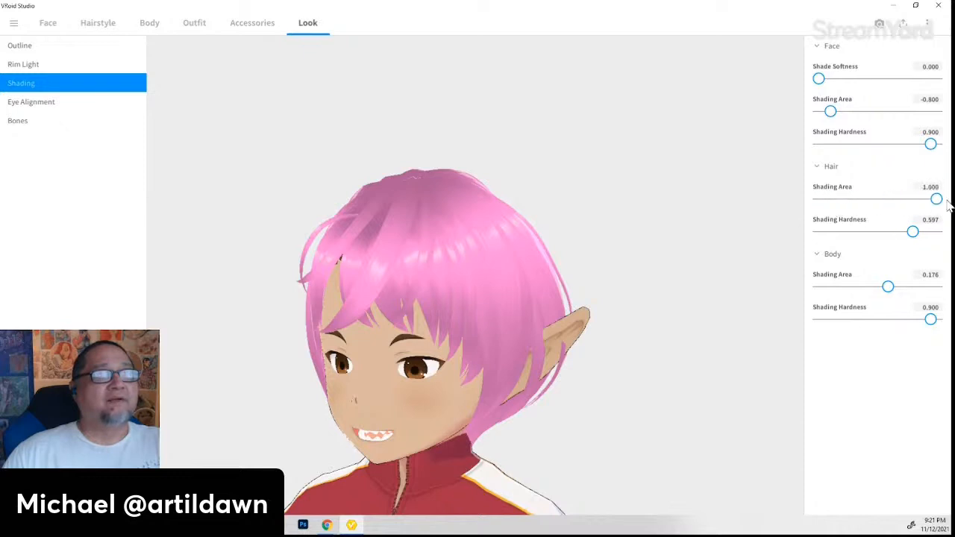
mouse_move(912, 234)
left_mouse_down()
mouse_move(759, 231)
mouse_move(951, 228)
mouse_move(867, 231)
left_mouse_up()
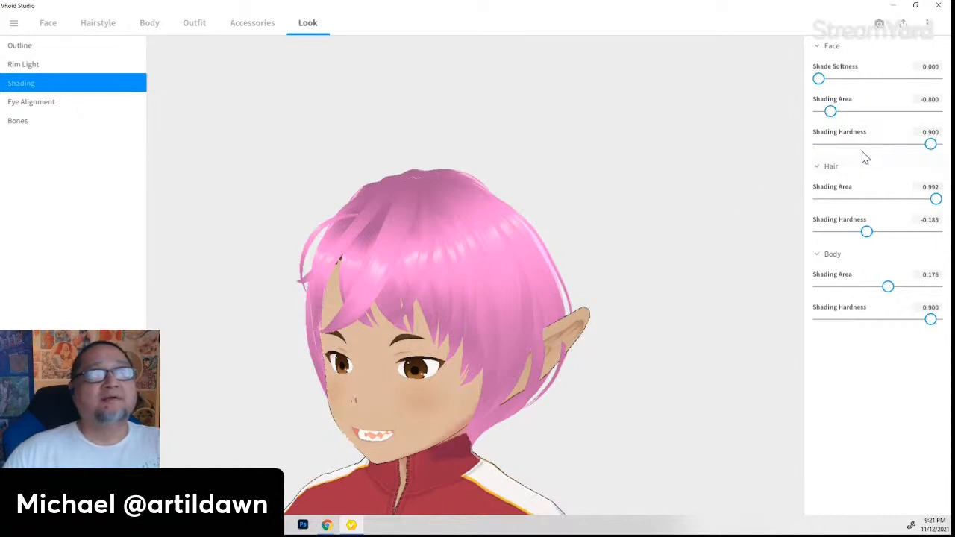
- Widen Face Shading Area to -0.069 and check the shading from front and low angles
mouse_move(831, 111)
left_mouse_down()
mouse_move(893, 111)
mouse_move(868, 112)
mouse_move(879, 114)
left_mouse_up()
mouse_move(524, 373)
right_mouse_down()
mouse_move(548, 367)
mouse_move(530, 371)
right_mouse_up()
mouse_move(821, 84)
left_mouse_down()
mouse_move(864, 82)
mouse_move(812, 88)
left_mouse_up()
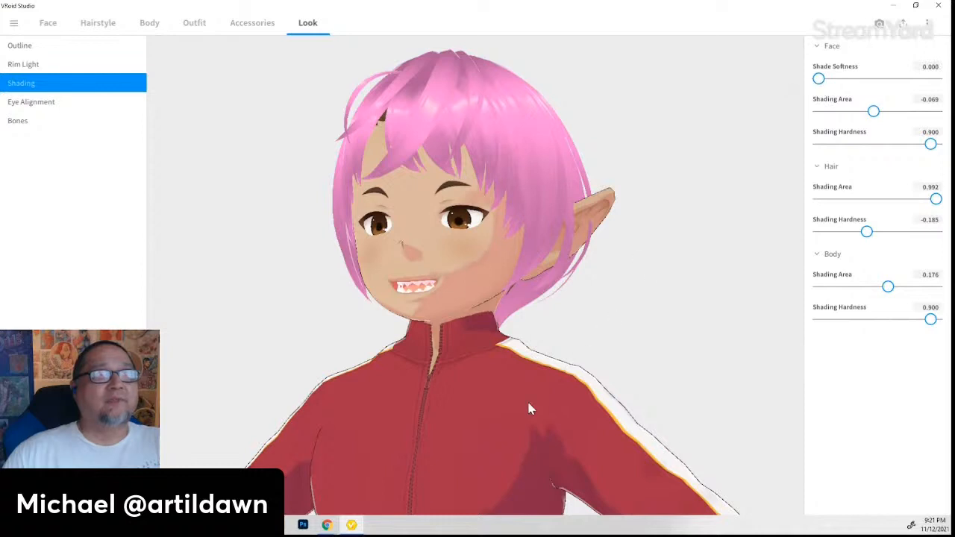
middle_click_drag(528, 409, 543, 317)
scroll(558, 300, "down", 2)
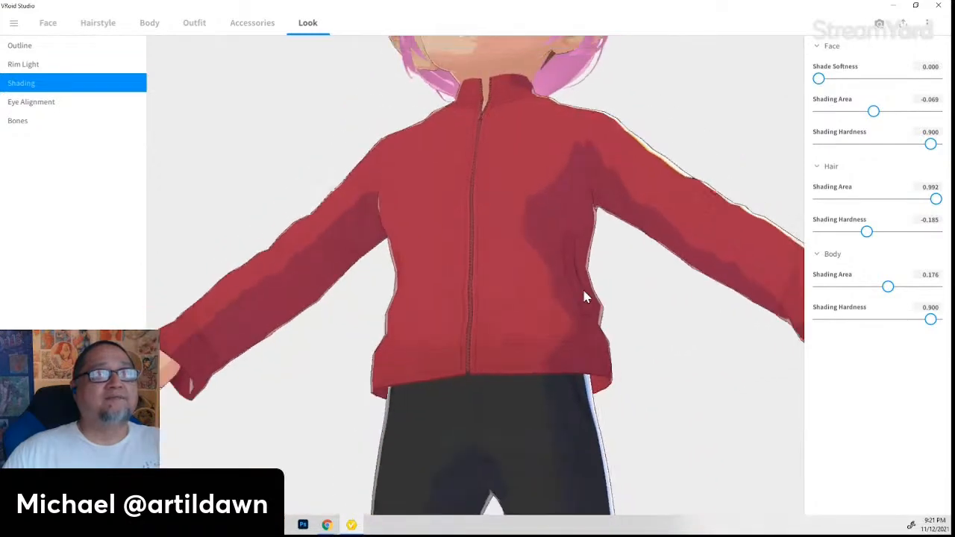
scroll(585, 283, "down", 4)
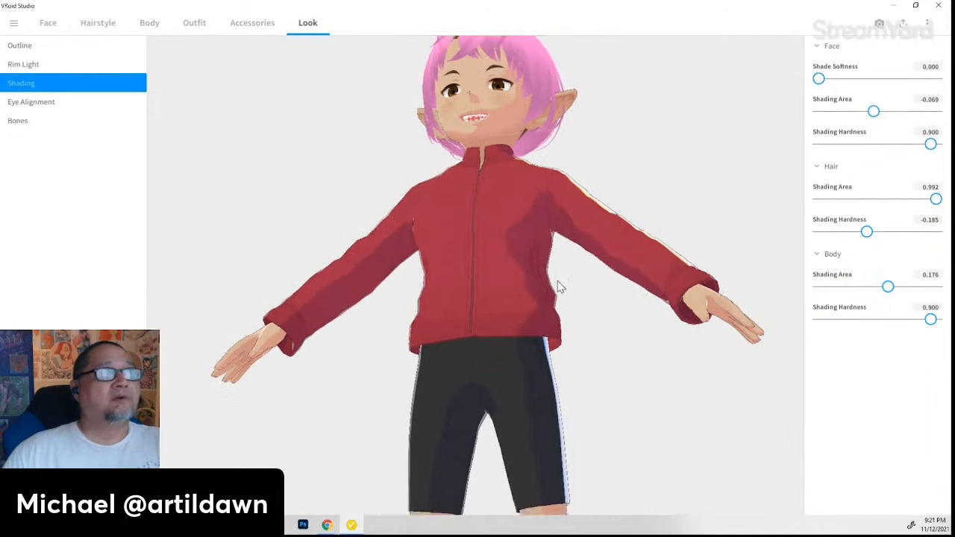
right_click_drag(558, 281, 554, 304)
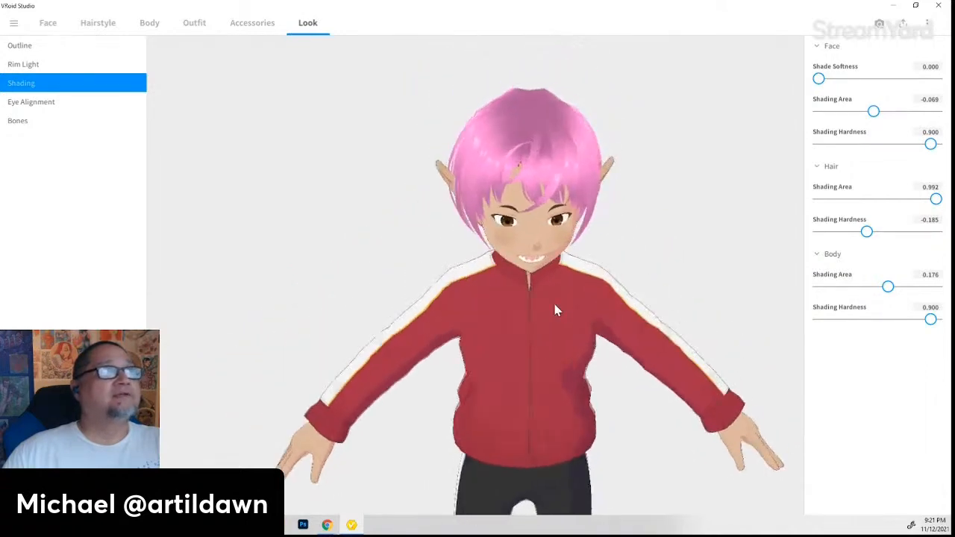
mouse_move(591, 425)
right_mouse_down()
mouse_move(582, 404)
mouse_move(269, 210)
right_mouse_up()
- In Rim Light, test Face intensity and lower Body intensity to 14.286
left_click(55, 66)
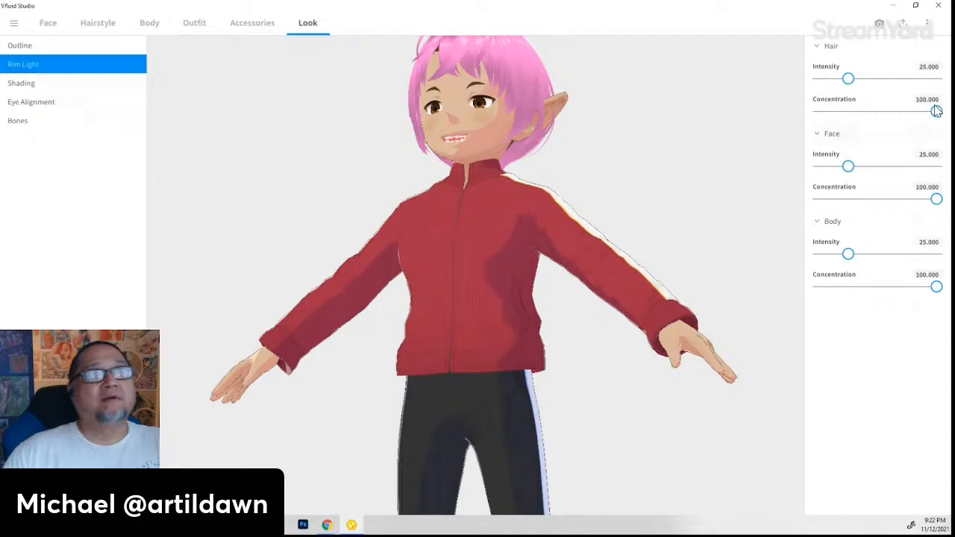
left_click_drag(848, 167, 907, 166)
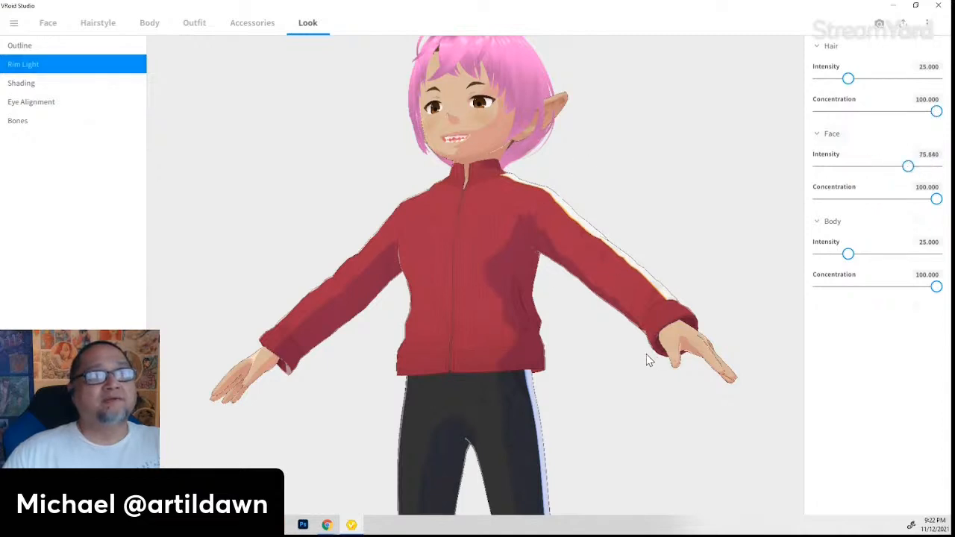
mouse_move(650, 360)
right_mouse_down()
mouse_move(614, 356)
mouse_move(639, 363)
right_mouse_up()
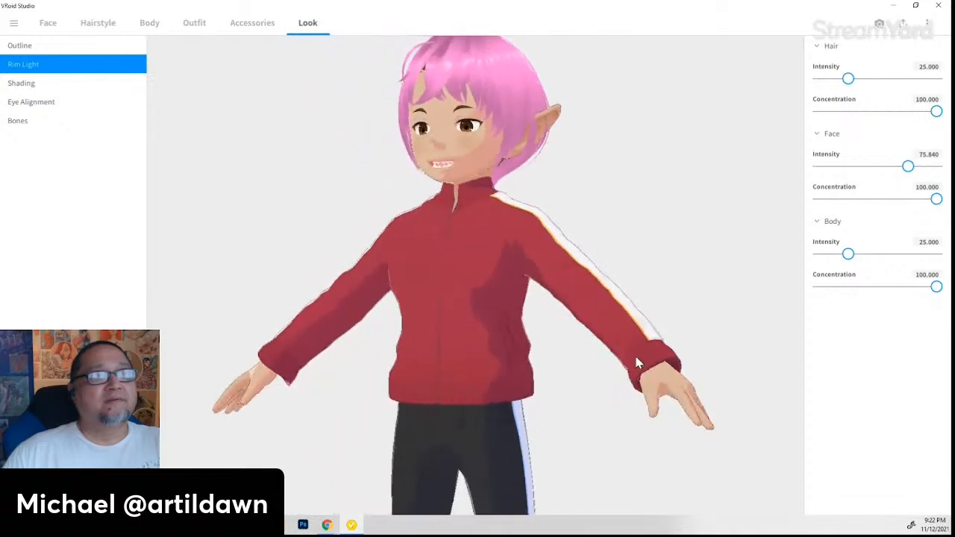
mouse_move(858, 255)
left_mouse_down()
mouse_move(953, 252)
mouse_move(839, 256)
left_mouse_up()
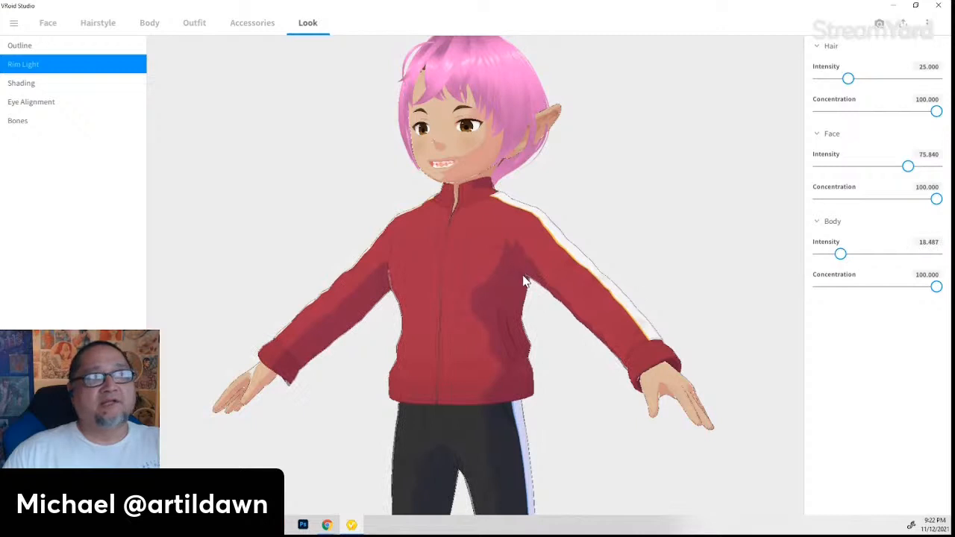
right_click_drag(395, 281, 463, 348)
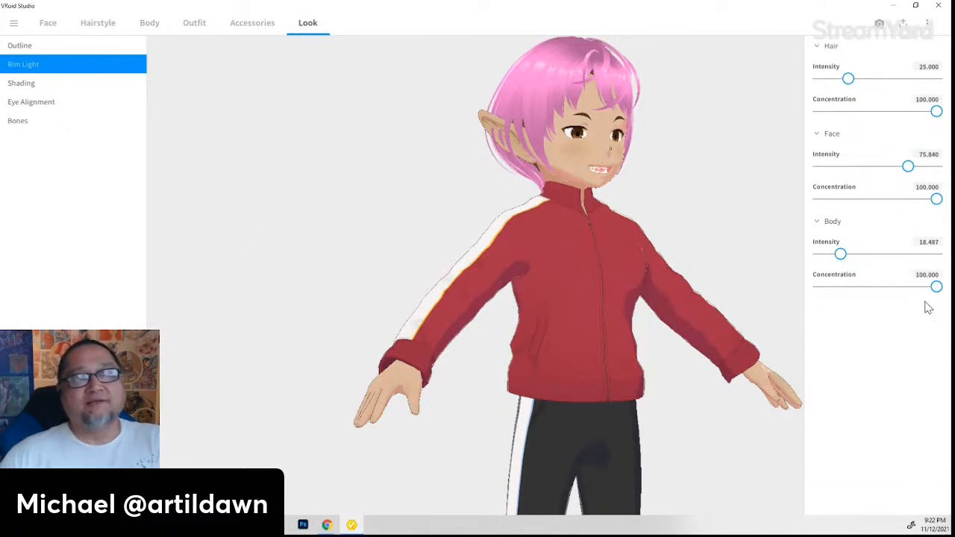
left_click_drag(936, 287, 921, 319)
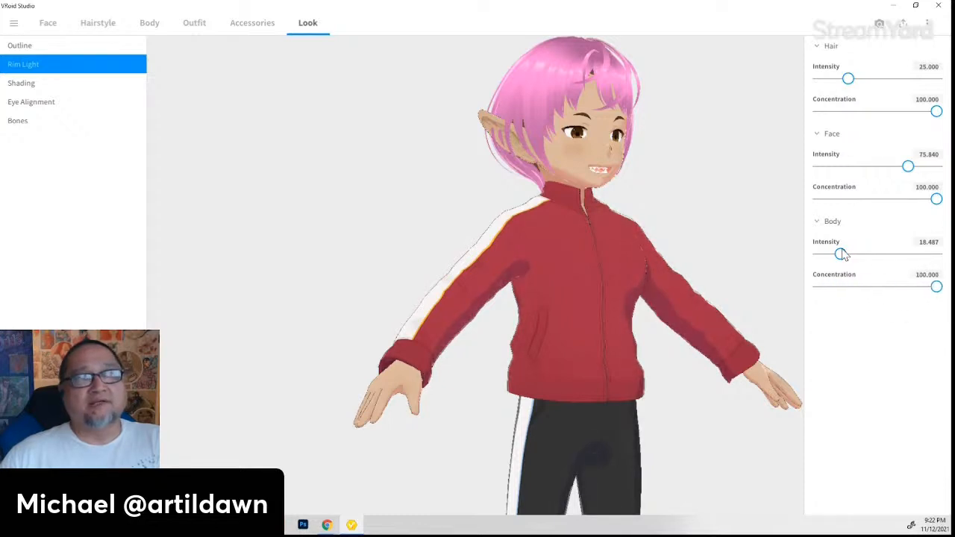
mouse_move(841, 255)
left_mouse_down()
mouse_move(889, 254)
mouse_move(810, 255)
mouse_move(839, 257)
left_mouse_up()
- Set Face rim concentration to 72.269 and Face intensity to 14.076
left_click_drag(931, 200, 838, 221)
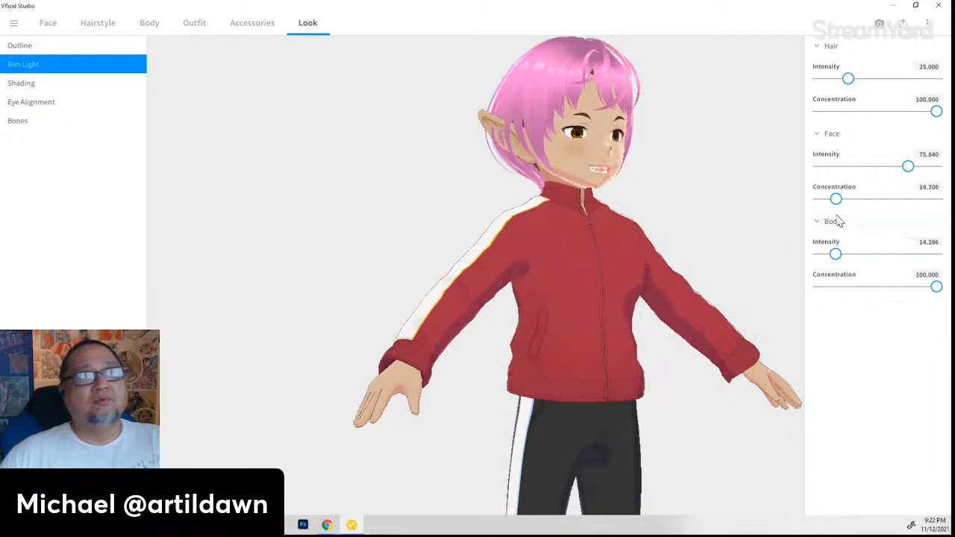
right_click_drag(704, 273, 672, 314)
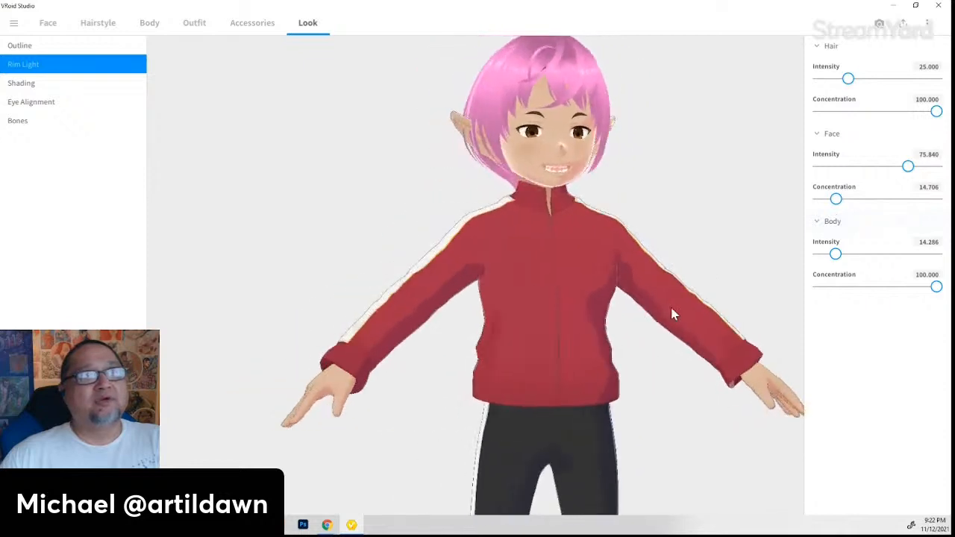
left_click_drag(844, 206, 906, 212)
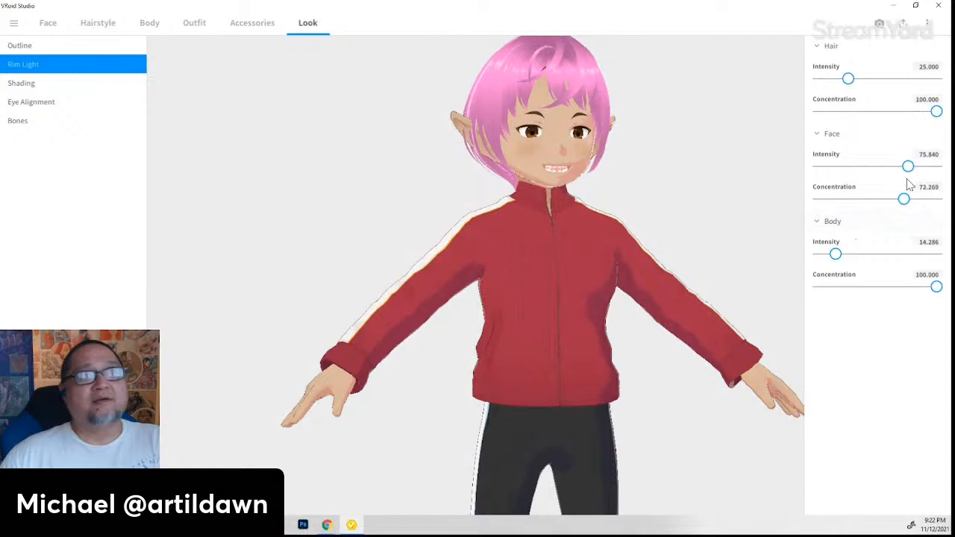
left_click_drag(906, 168, 835, 169)
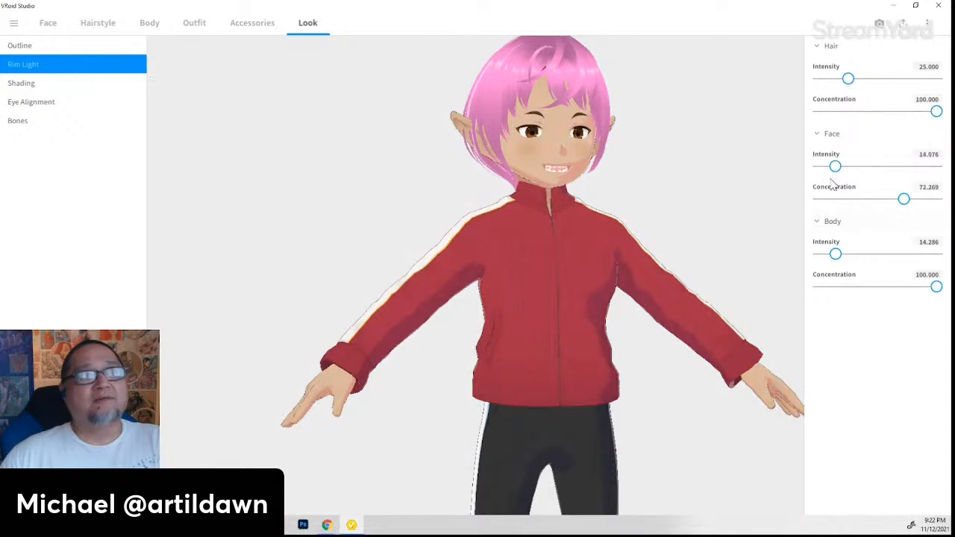
right_click_drag(631, 344, 614, 358)
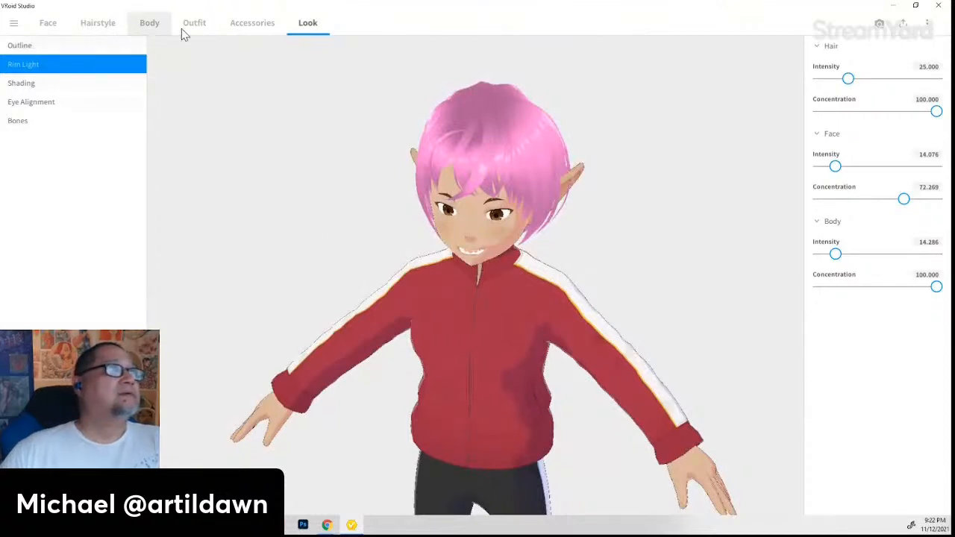
- Open Photo Booth and pan until the elf is visible down to the sneakers
left_click(880, 24)
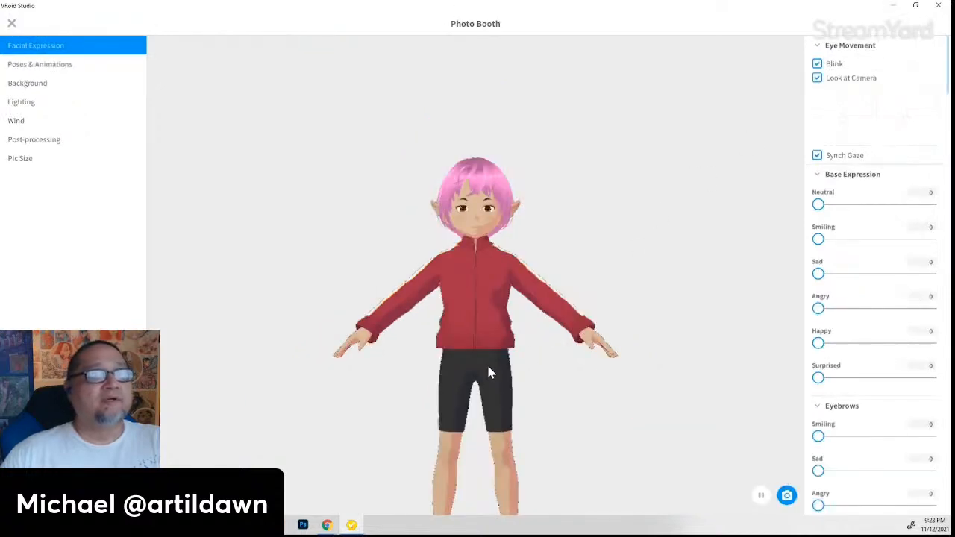
middle_click_drag(486, 373, 469, 251)
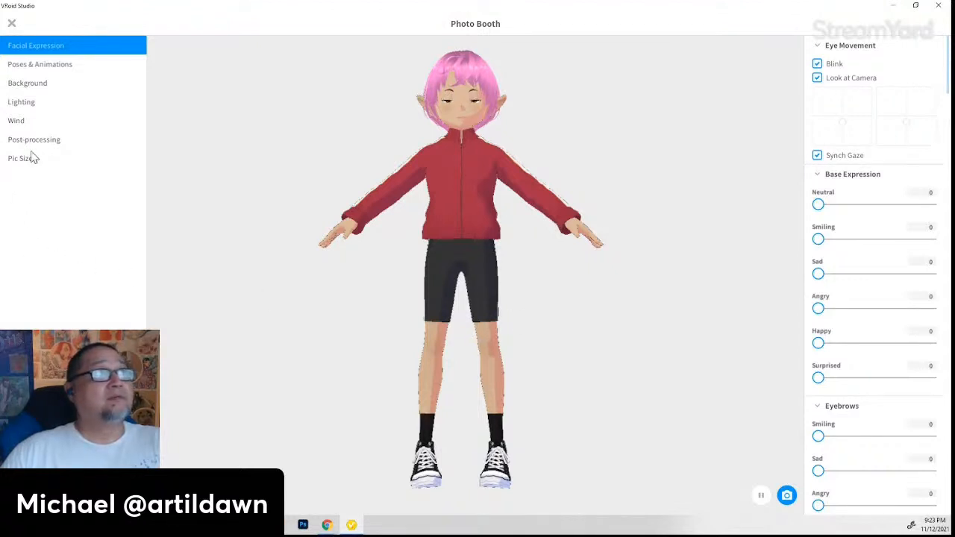
- Play Standby 0 then Standby 1, and cancel a snapshot's Save As dialog
left_click(42, 68)
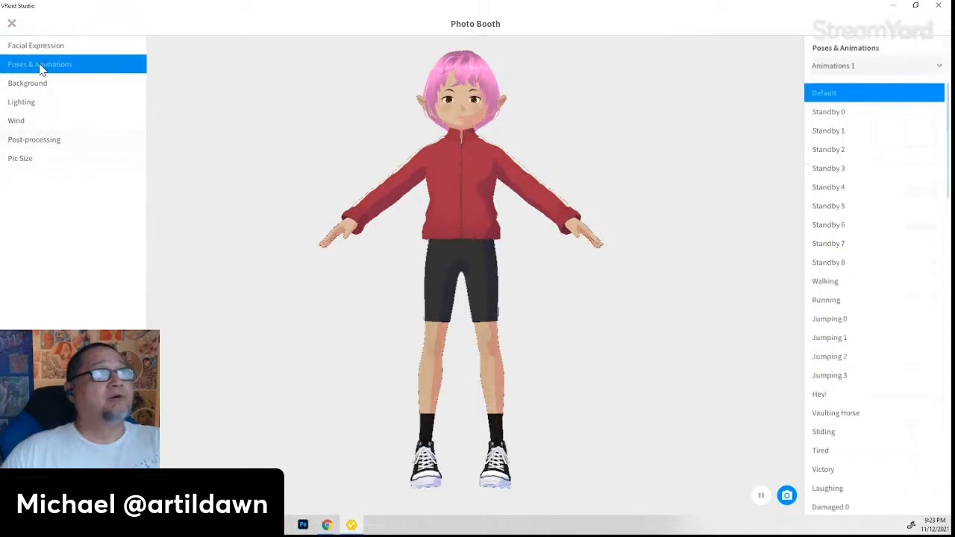
left_click(828, 112)
left_click(836, 131)
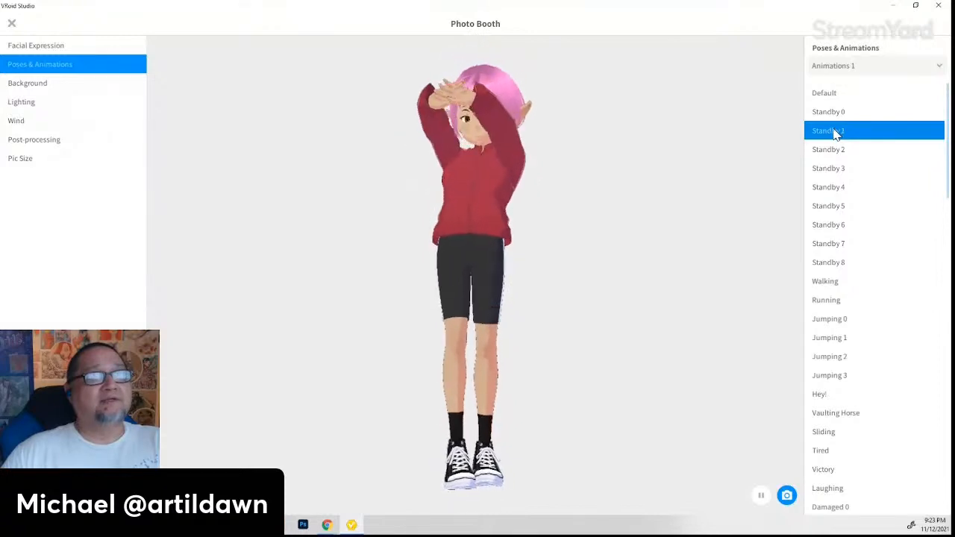
left_click(787, 496)
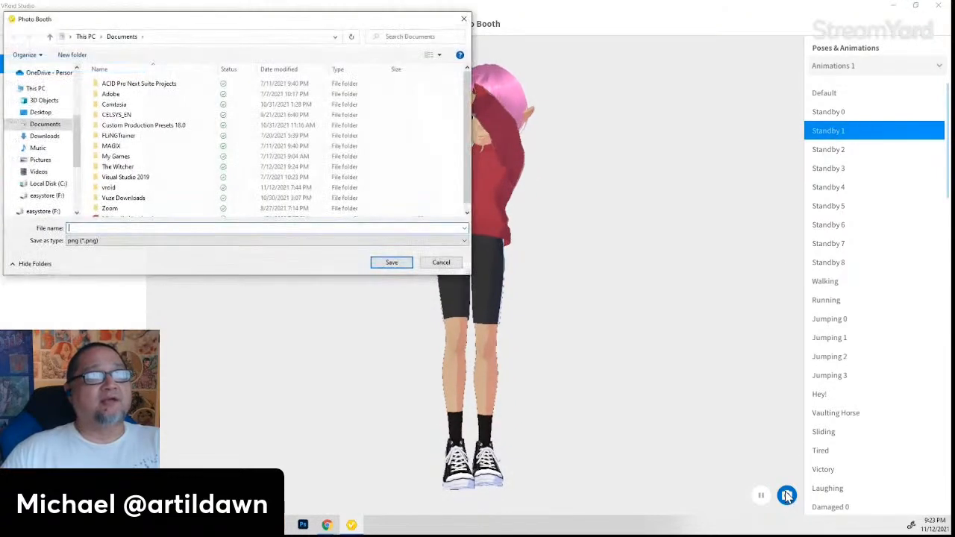
left_click(456, 265)
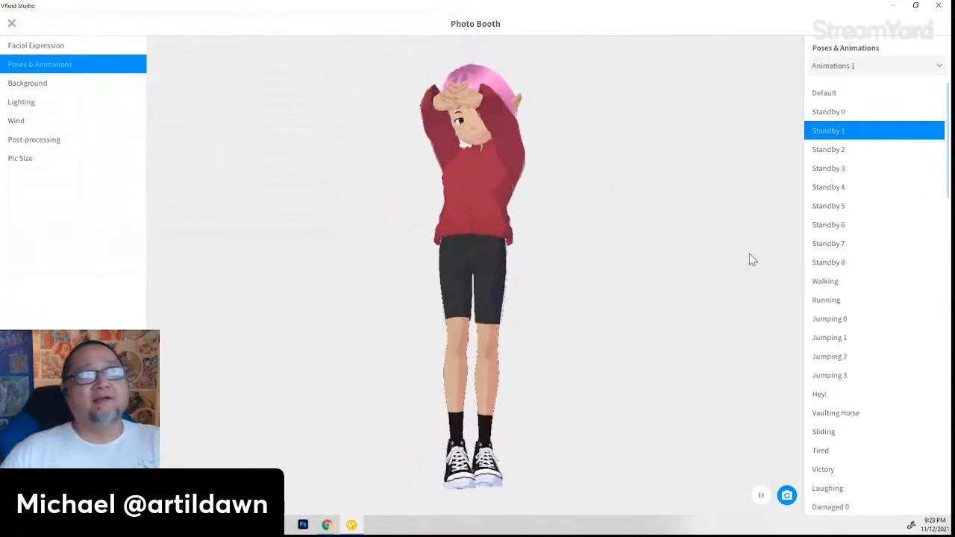
- Preview the Standby 2 through Standby 6 idle animations in turn
left_click(830, 150)
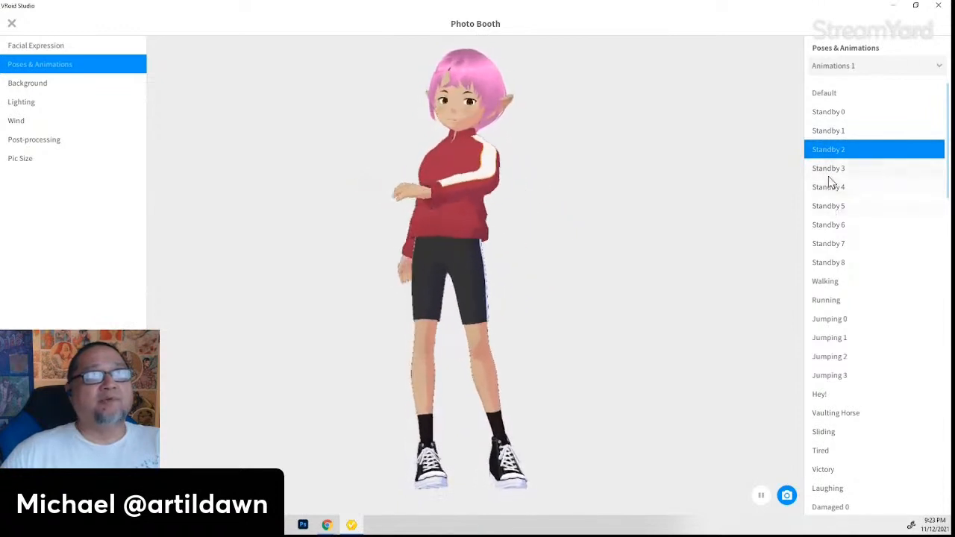
left_click(829, 173)
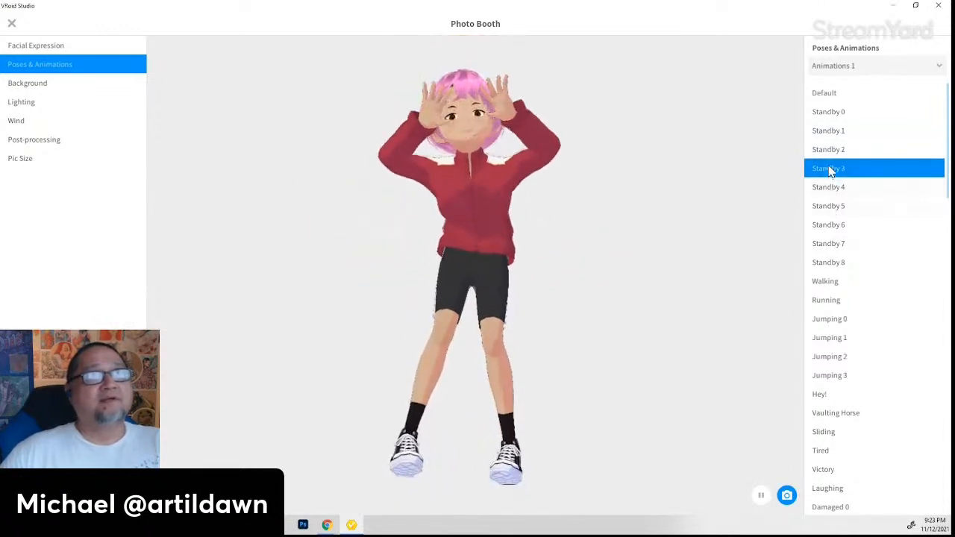
left_click(833, 188)
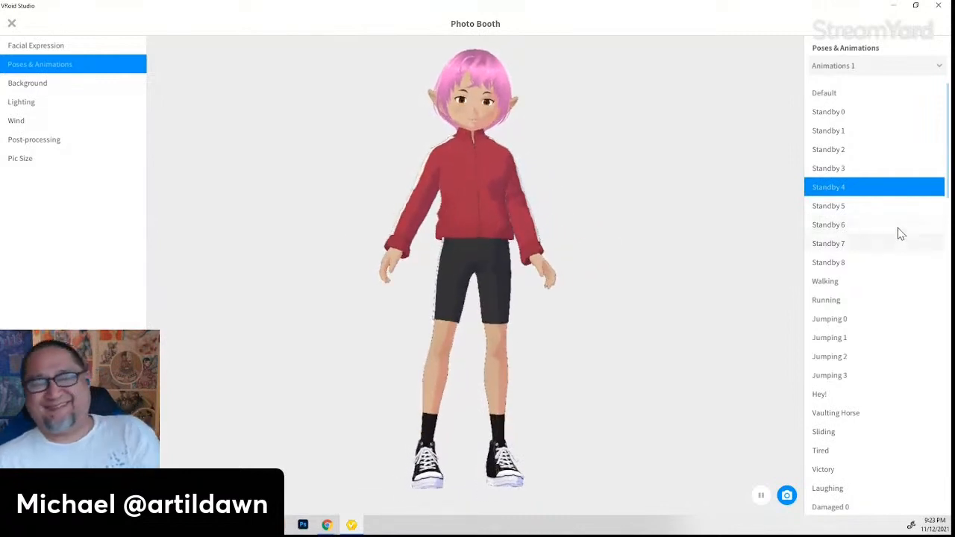
left_click(827, 209)
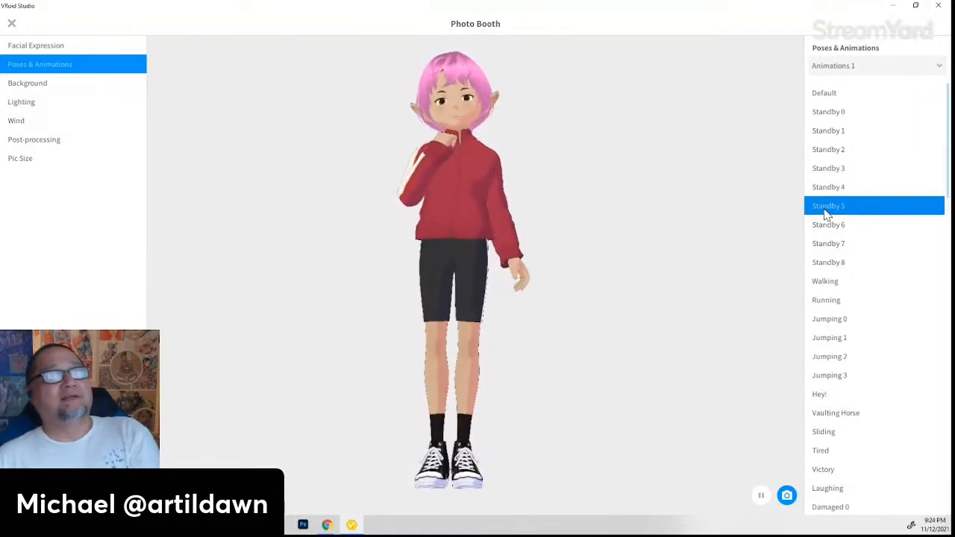
left_click(828, 231)
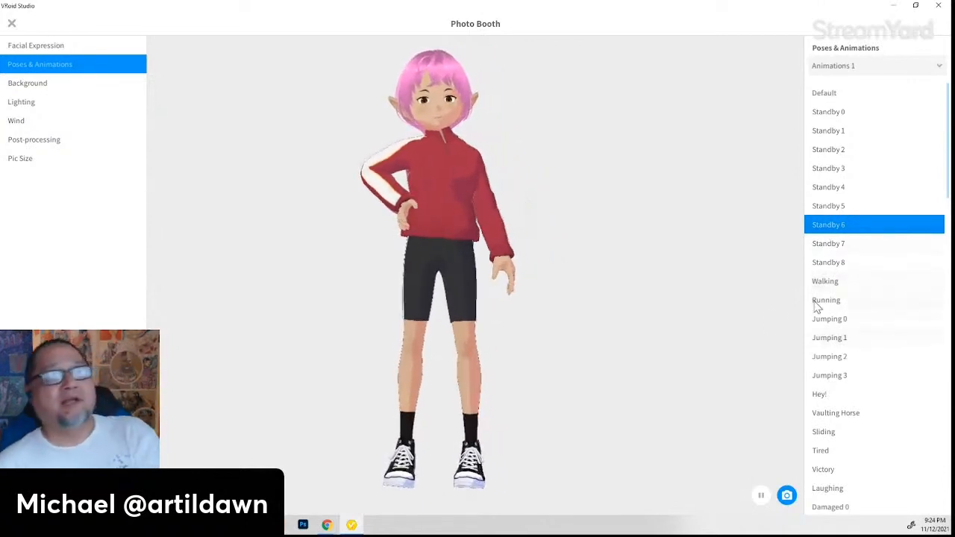
- Preview the Hey!, Vaulting Horse, Sliding, Tired and Victory animations
left_click(820, 396)
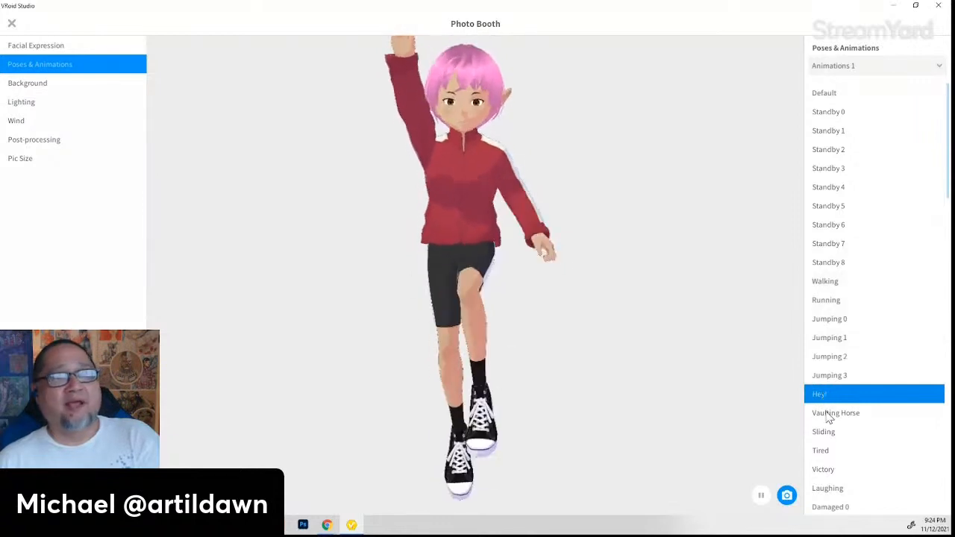
left_click(829, 415)
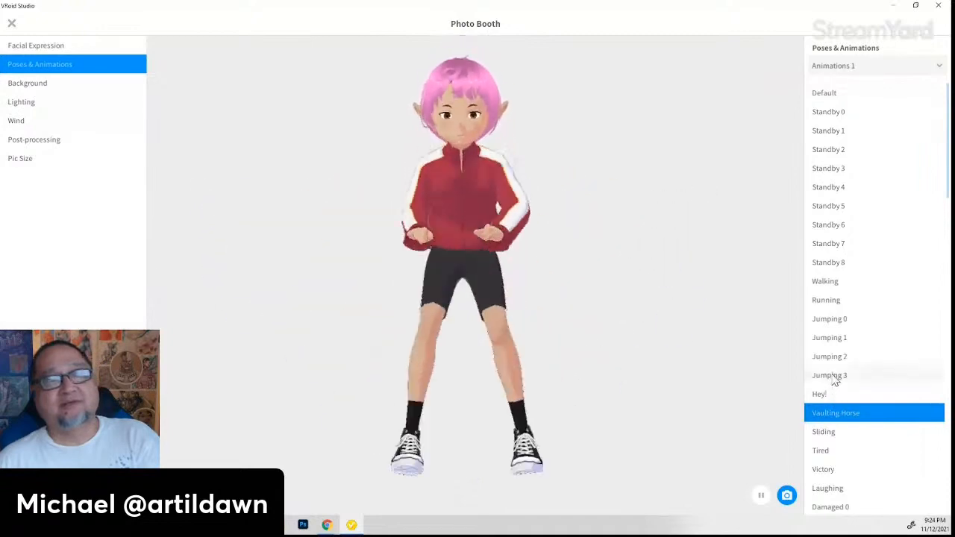
left_click(832, 434)
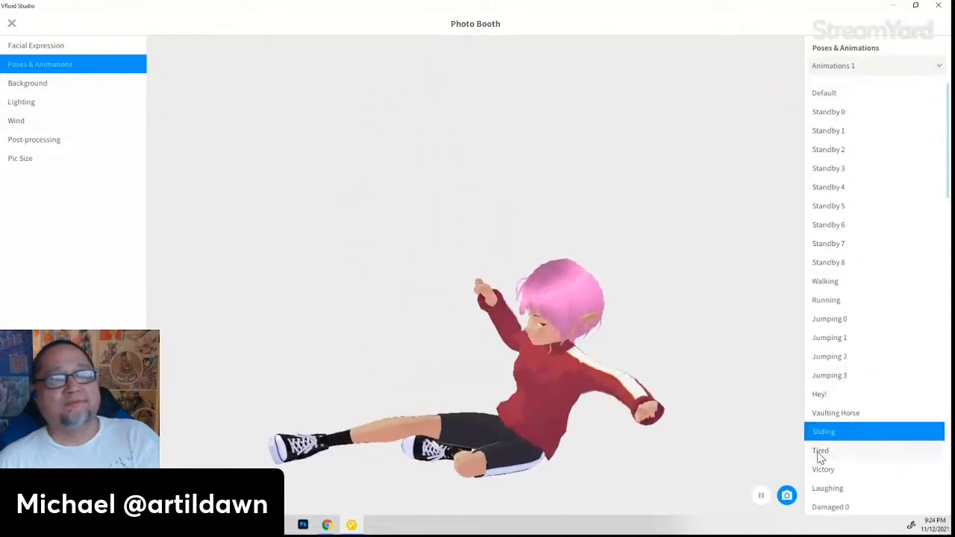
left_click(821, 452)
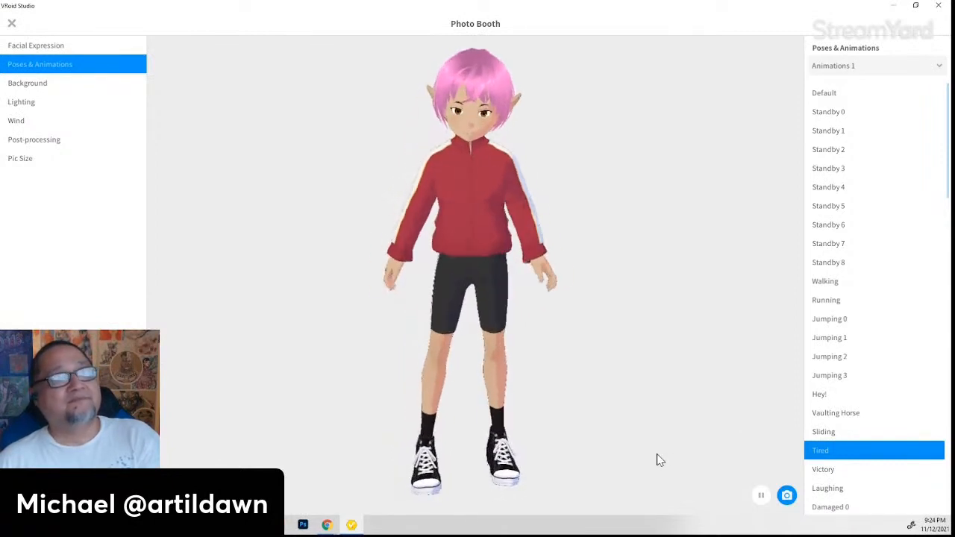
left_click(835, 472)
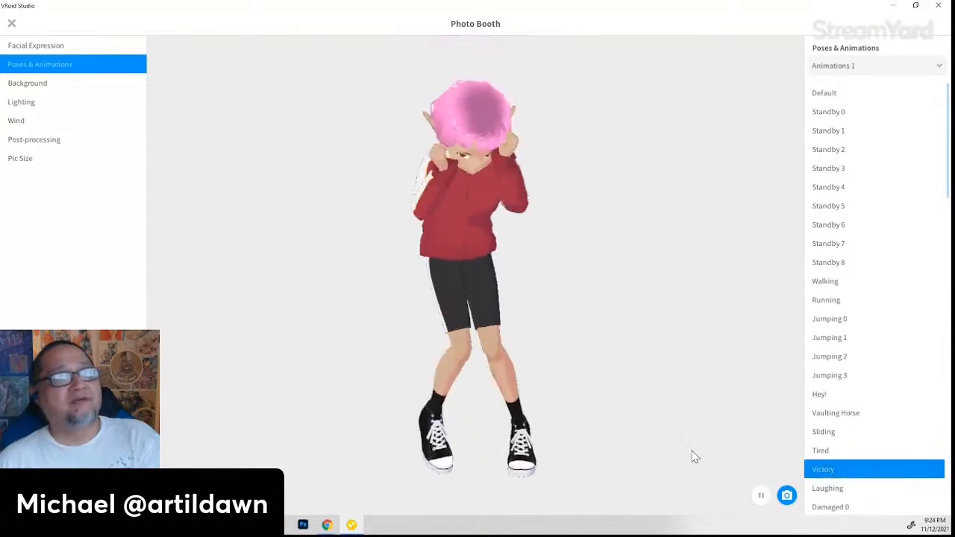
- Preview the Laughing, Damaged 0, Damaged 1, Loss and Stroll animations
left_click(826, 489)
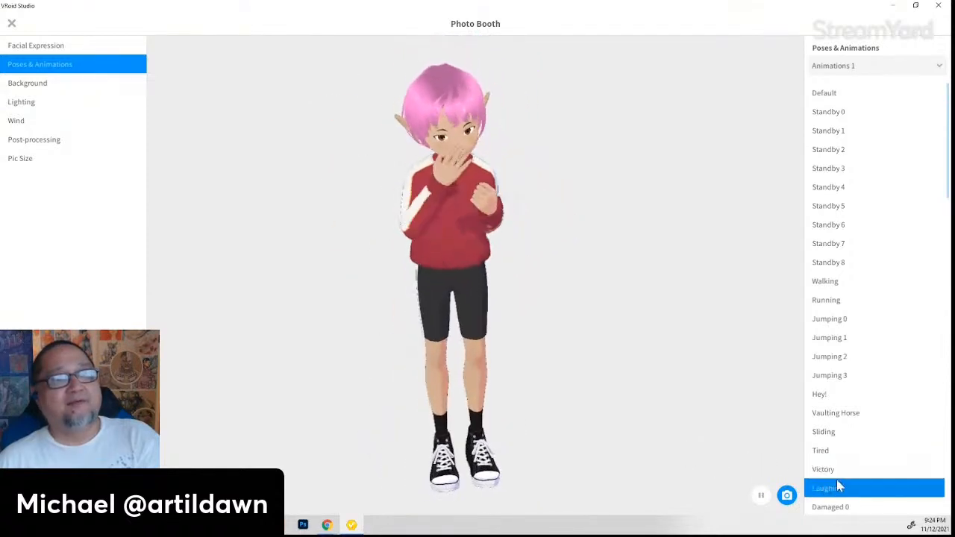
scroll(889, 470, "down", 3)
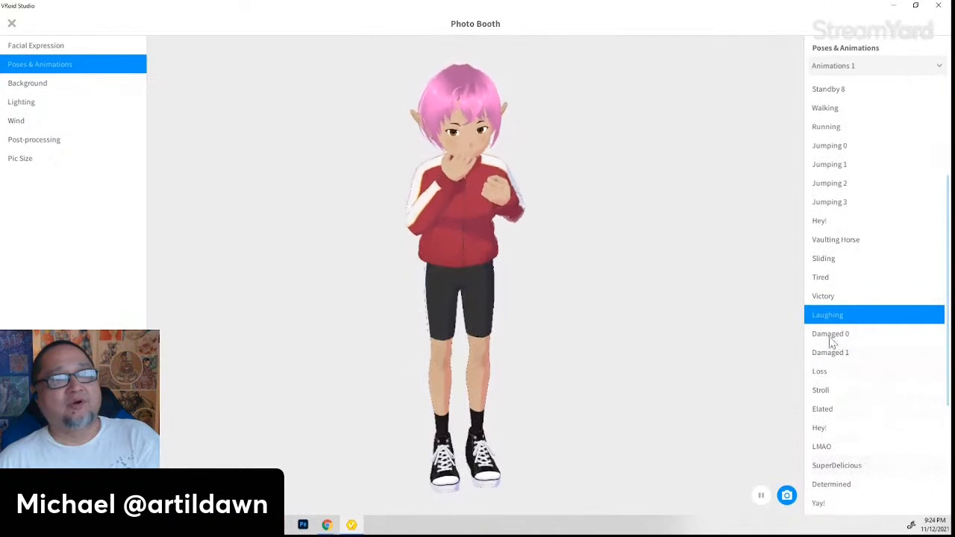
left_click(830, 337)
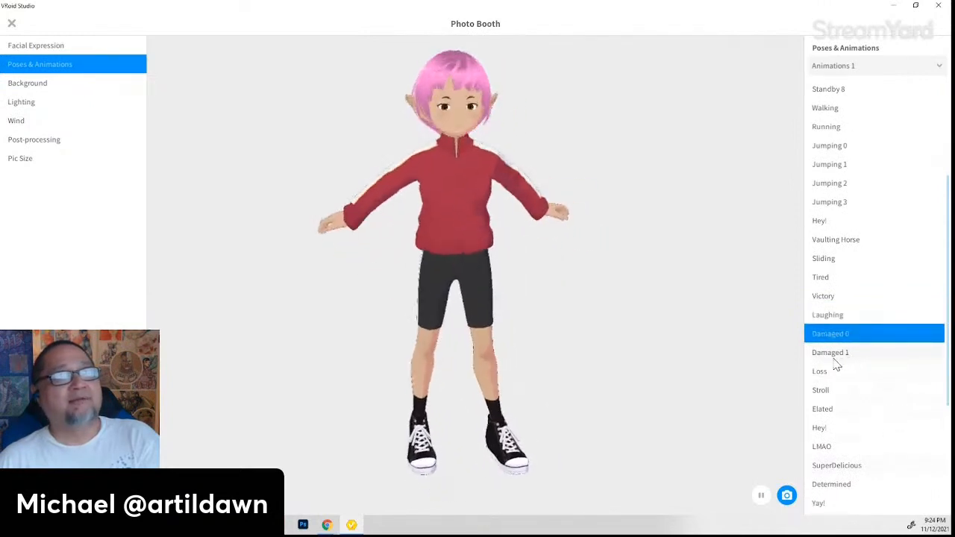
left_click(833, 361)
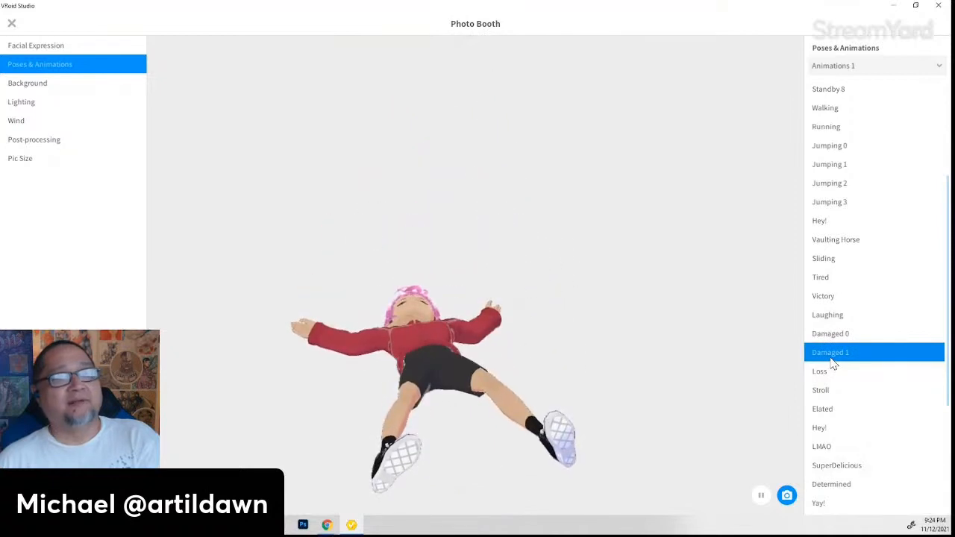
left_click(842, 340)
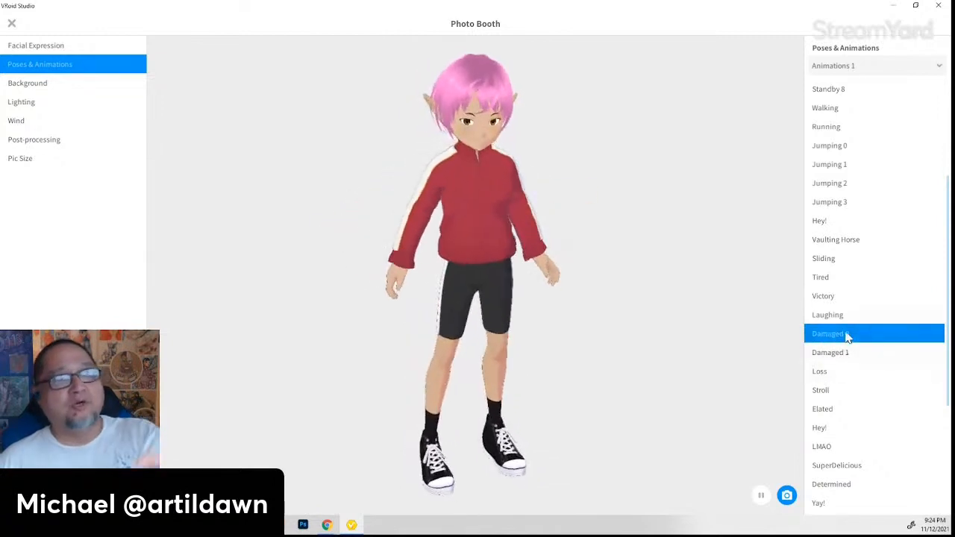
left_click(831, 373)
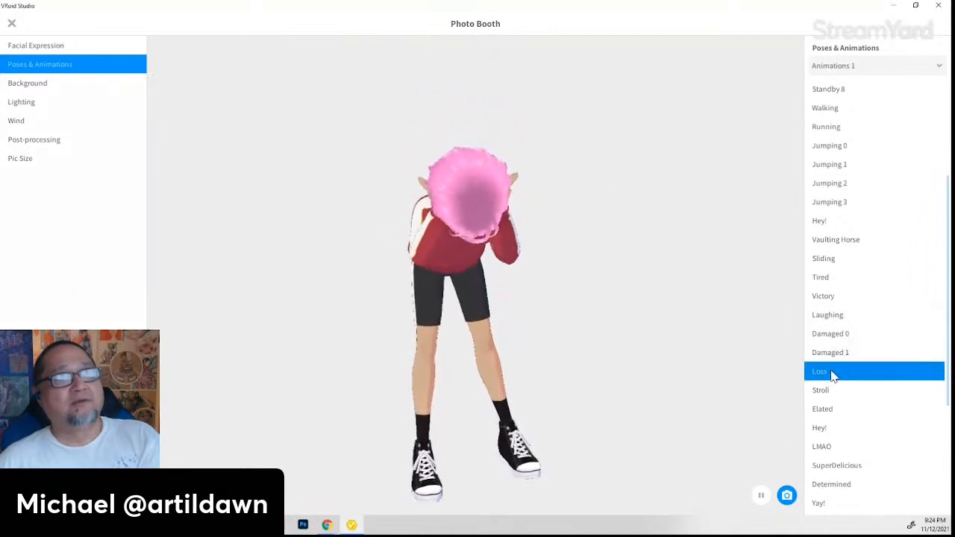
left_click(826, 394)
scroll(826, 400, "down", 1)
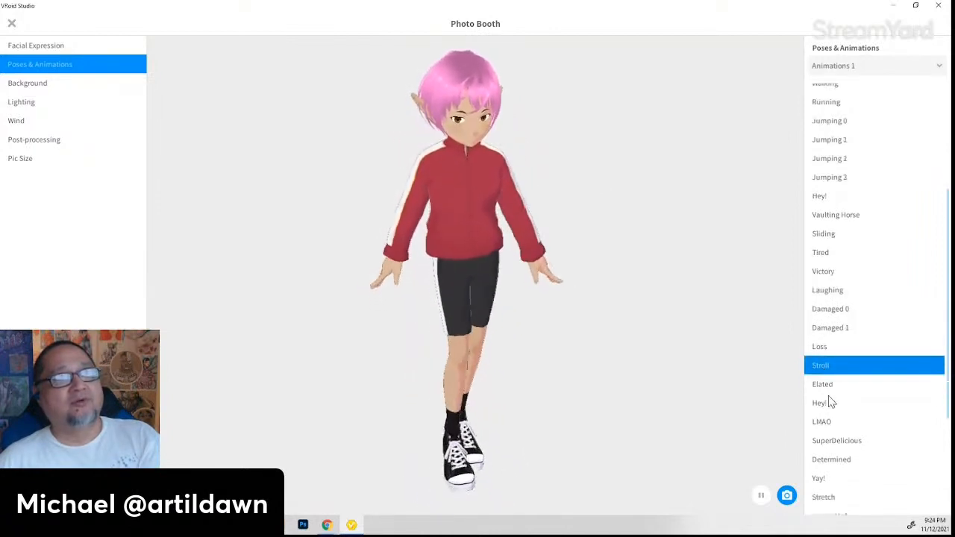
- Preview the Elated, Hey!, LMAO, SuperDelicious, Determined and Yay! animations
left_click(832, 386)
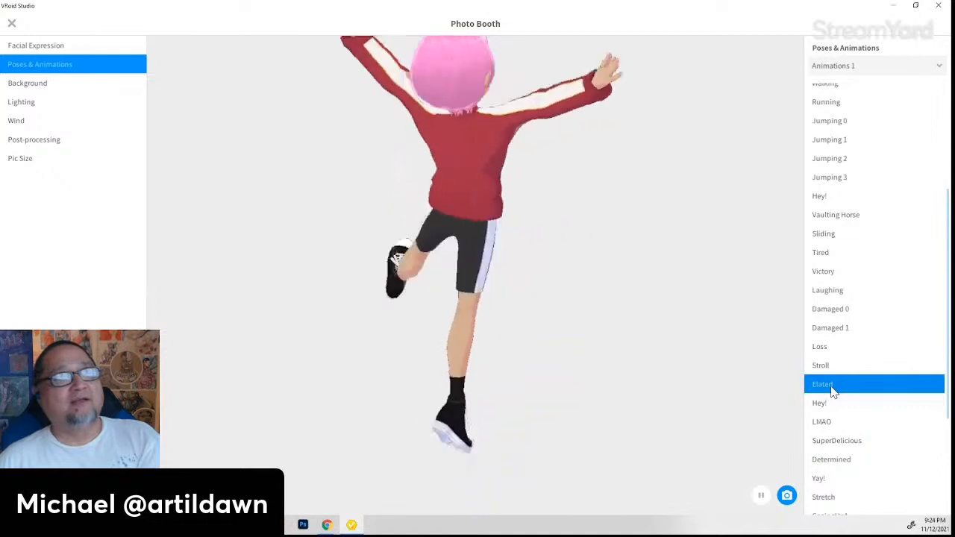
left_click(833, 410)
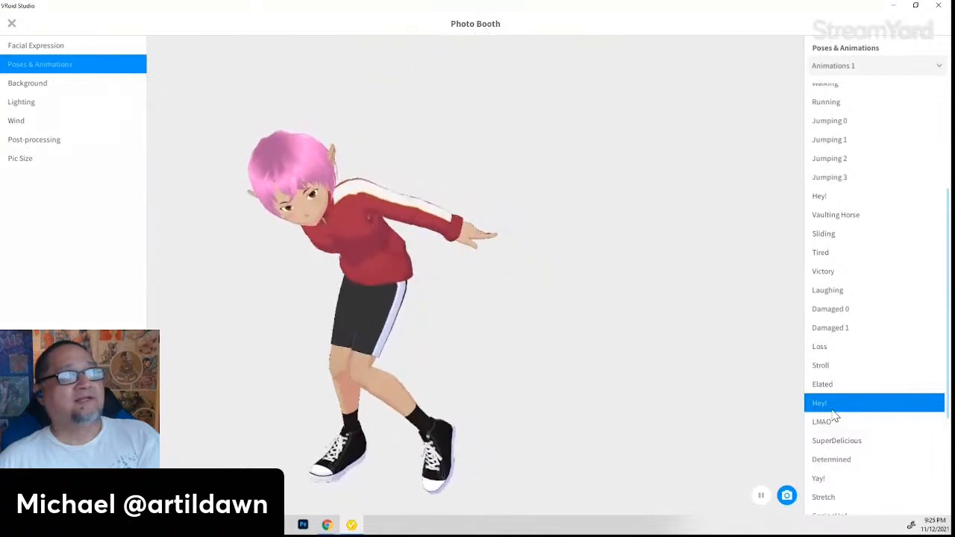
left_click(836, 423)
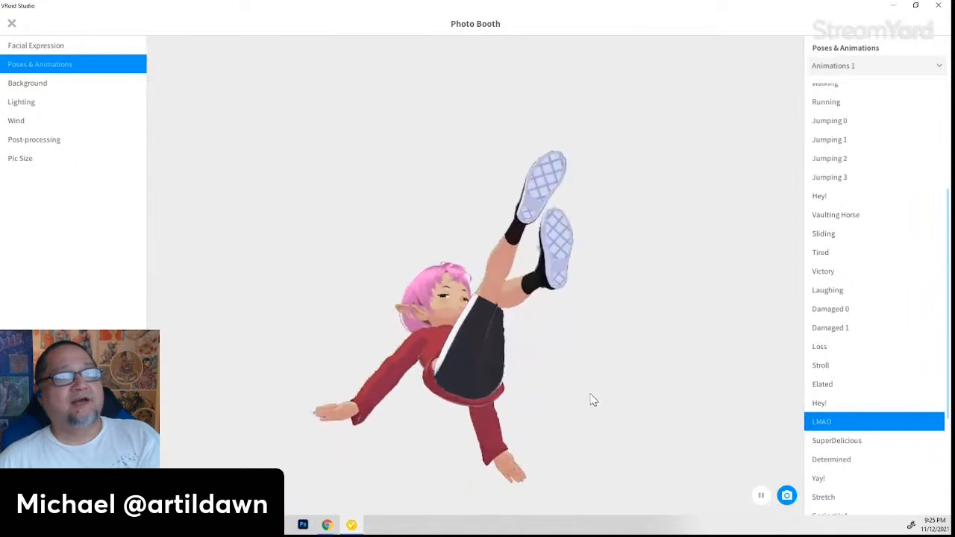
left_click(824, 442)
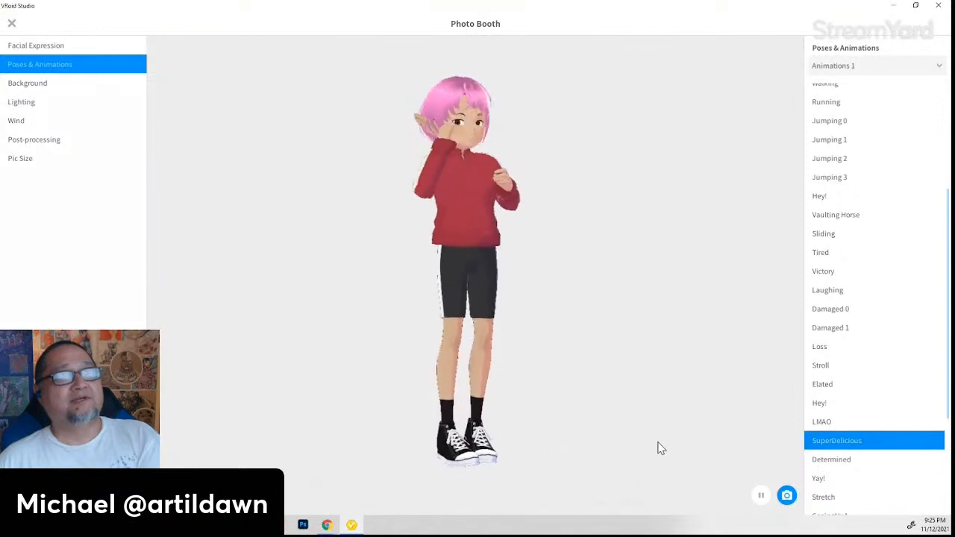
left_click(851, 463)
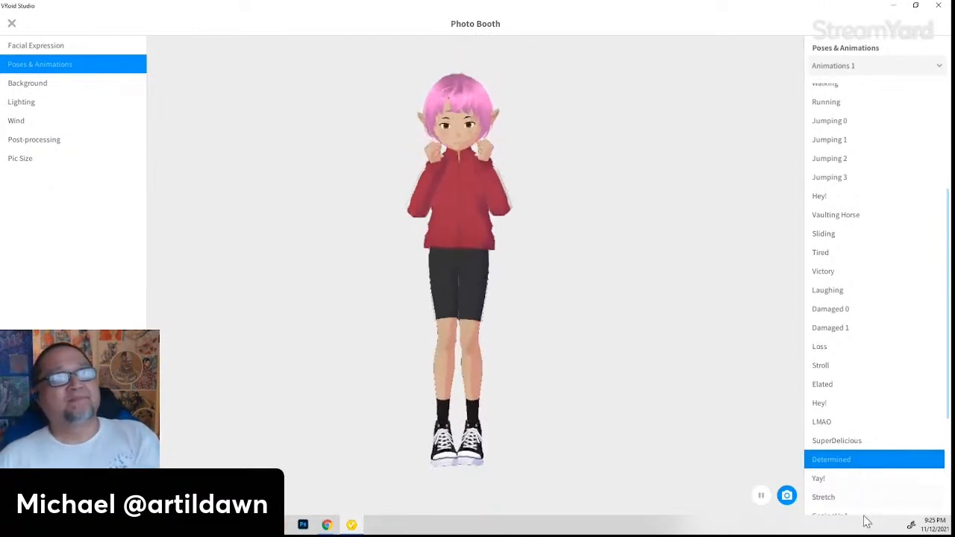
left_click(834, 478)
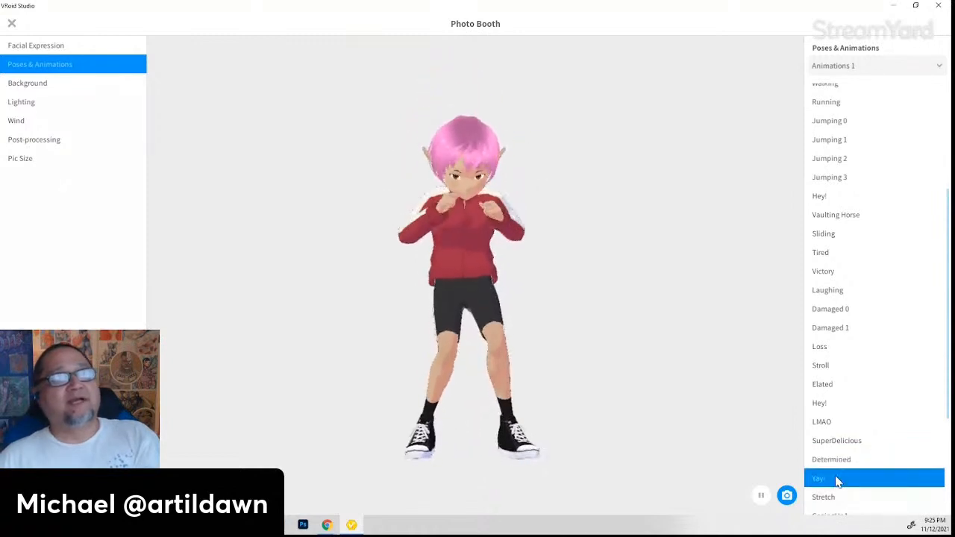
- Preview the lying-down Stretch animation, then settle on GazingUp1
scroll(829, 459, "down", 1)
left_click(821, 450)
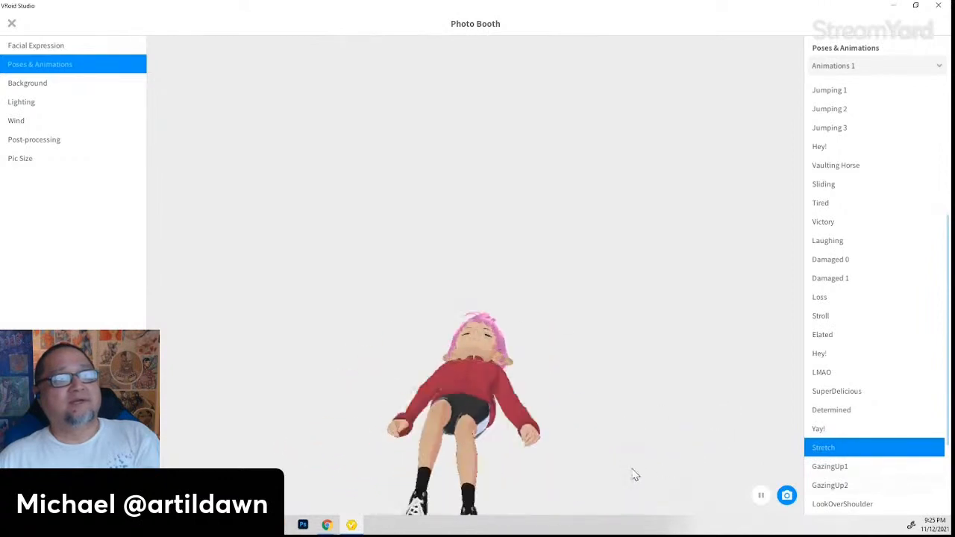
left_click(821, 469)
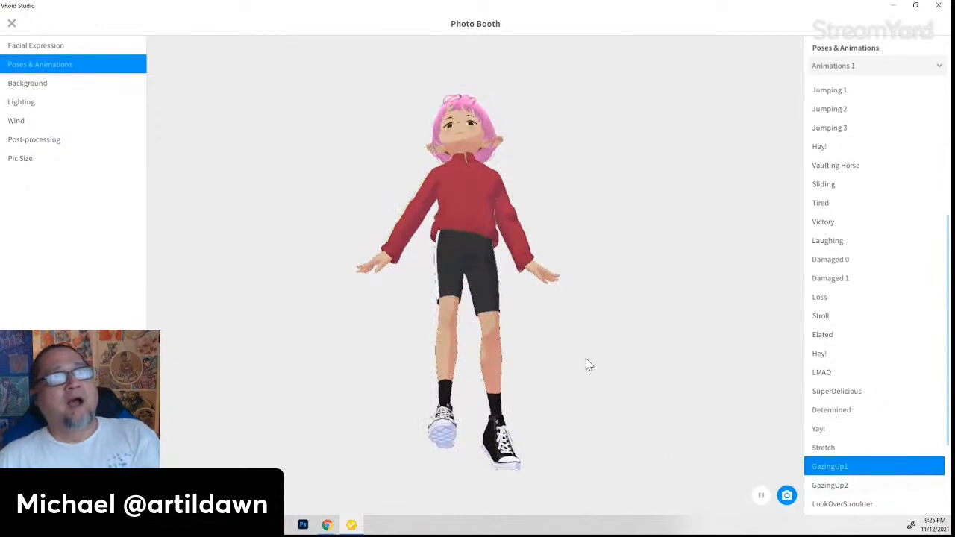
scroll(860, 391, "up", 5)
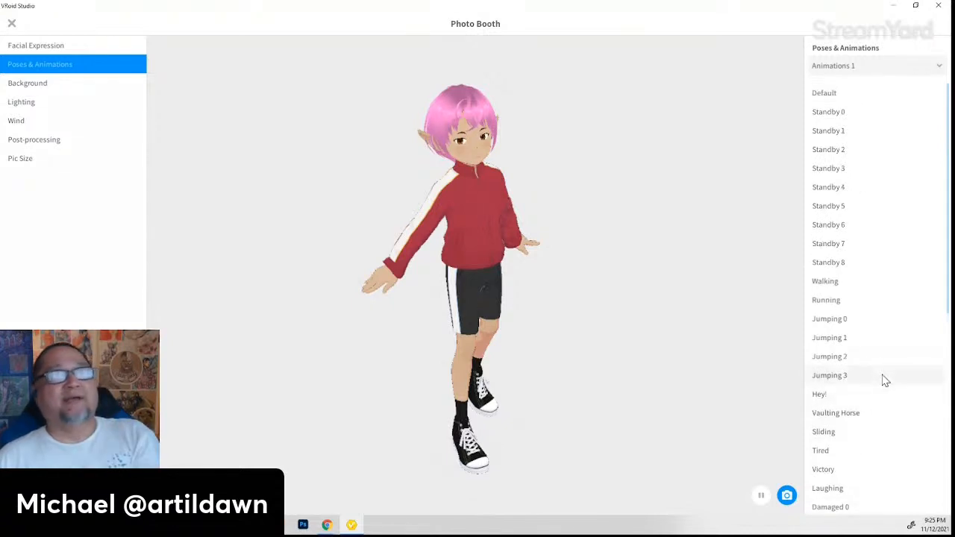
scroll(886, 382, "down", 7)
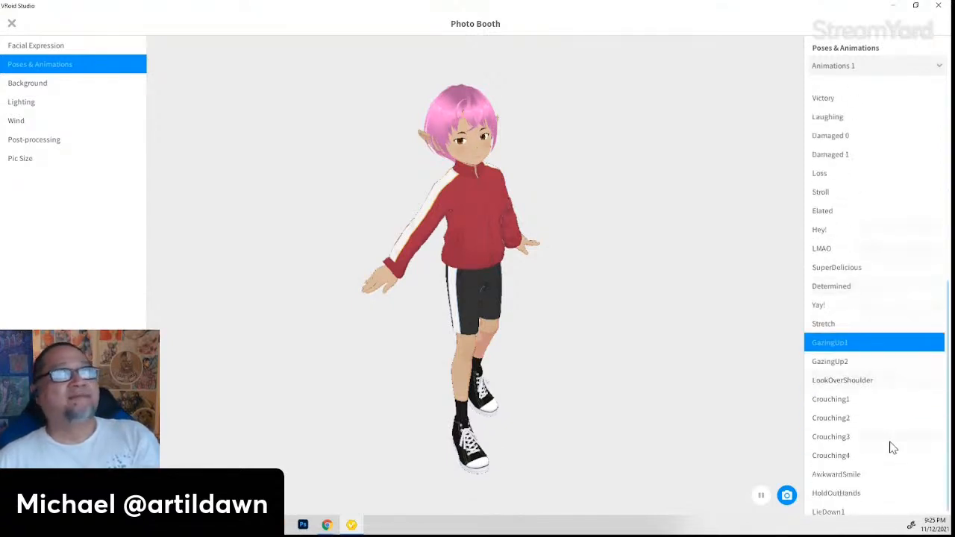
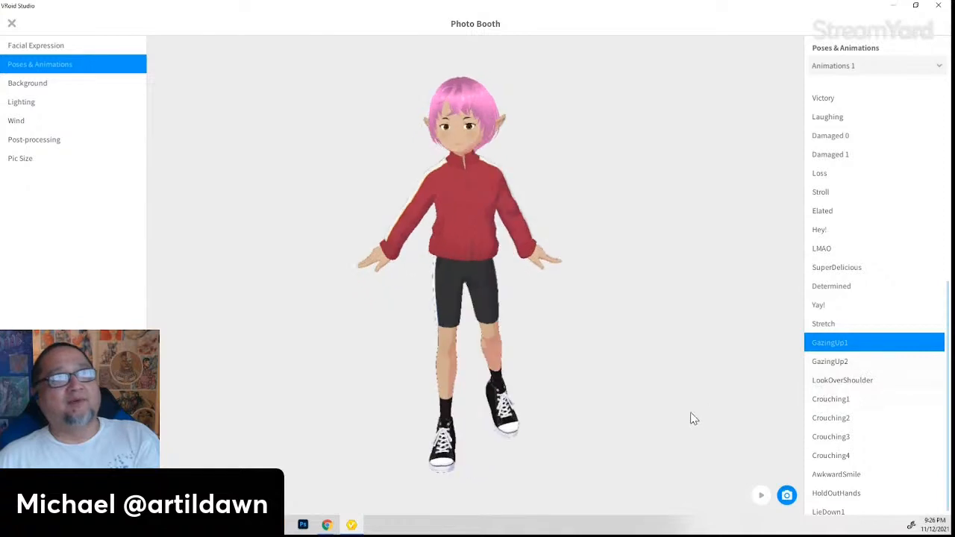
- Preview the LookOverShoulder, Crouching3, Crouching4 and Elated animations, pausing and resuming Elated
left_click(831, 385)
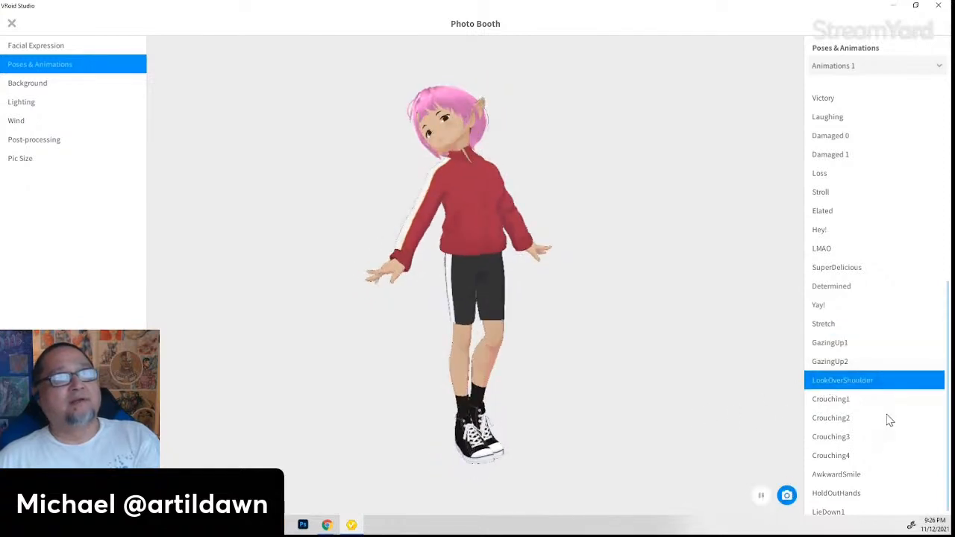
left_click(834, 439)
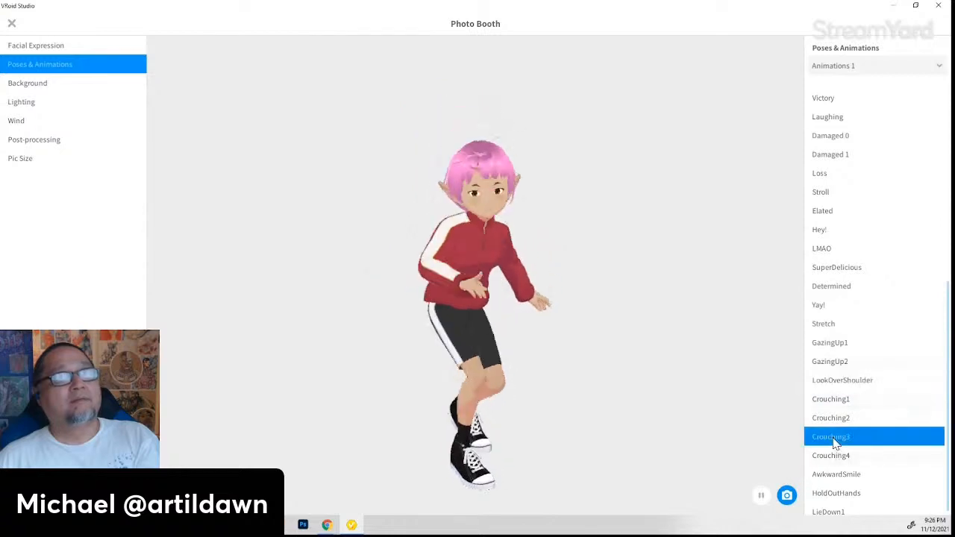
left_click(835, 457)
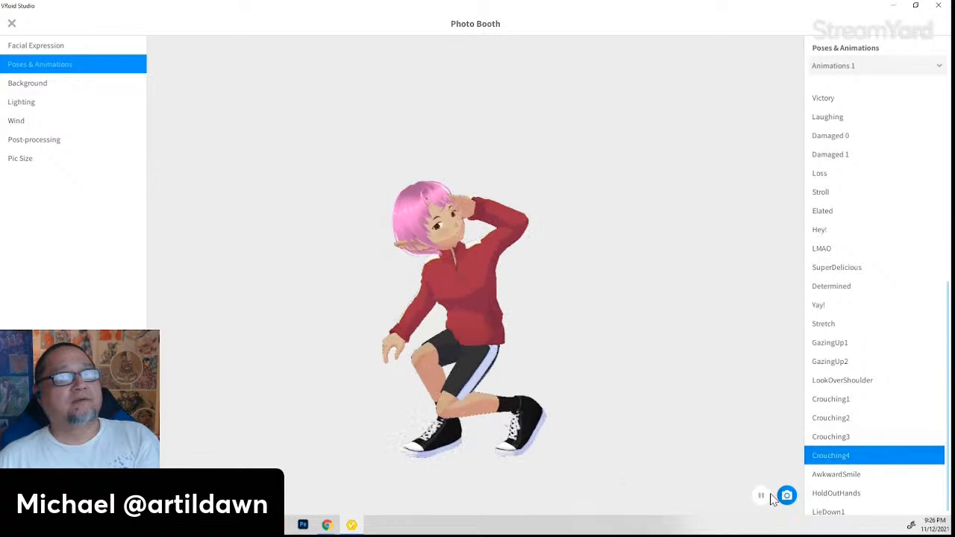
left_click(825, 212)
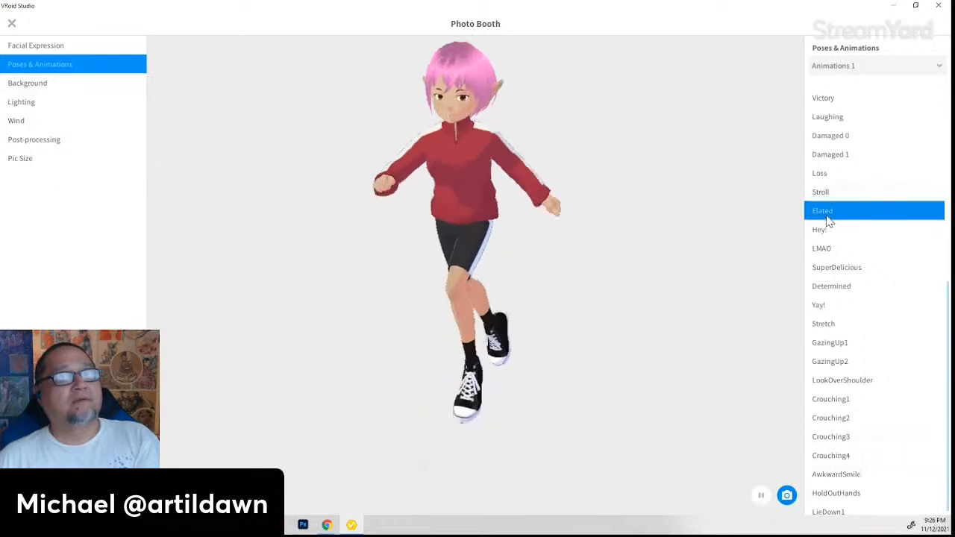
left_click(766, 498)
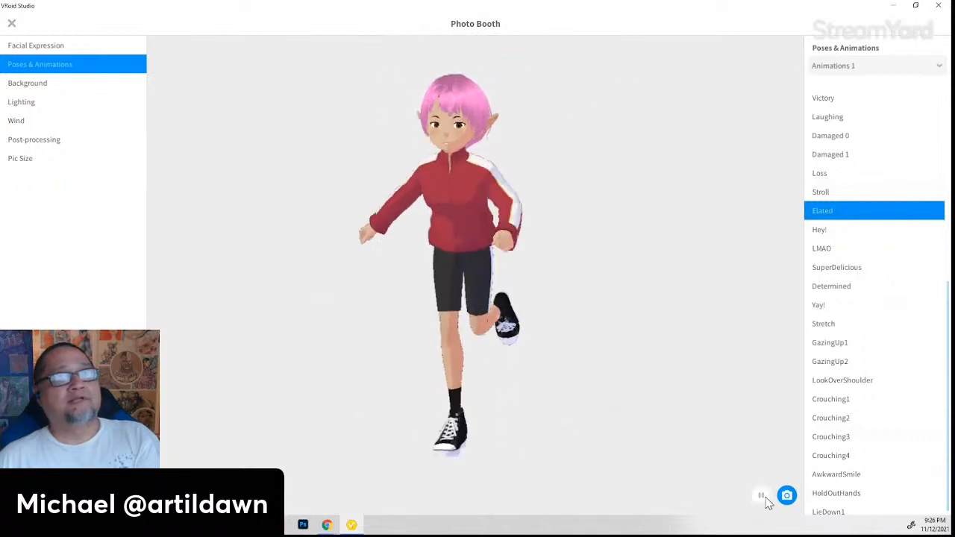
left_click(765, 498)
left_click(766, 498)
left_click(766, 498)
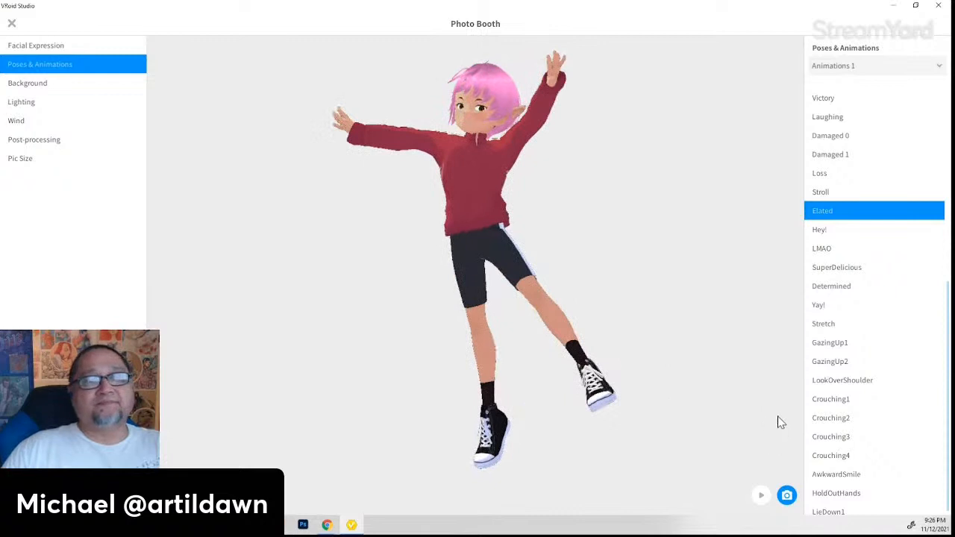
- Preview LieDown1, HoldOutHands, AwkwardSmile, Crouching4 and Crouching3, ending on Crouching2
scroll(833, 426, "down", 1)
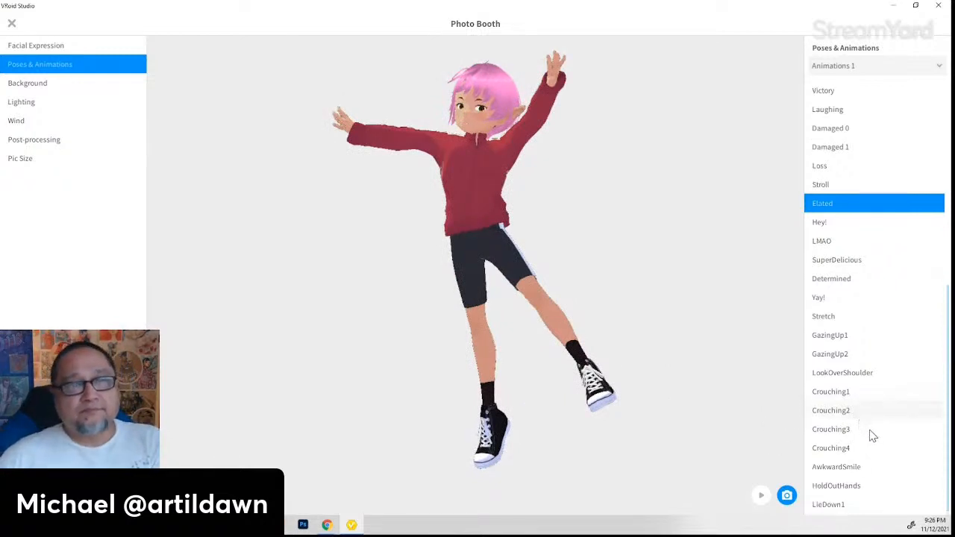
left_click(839, 510)
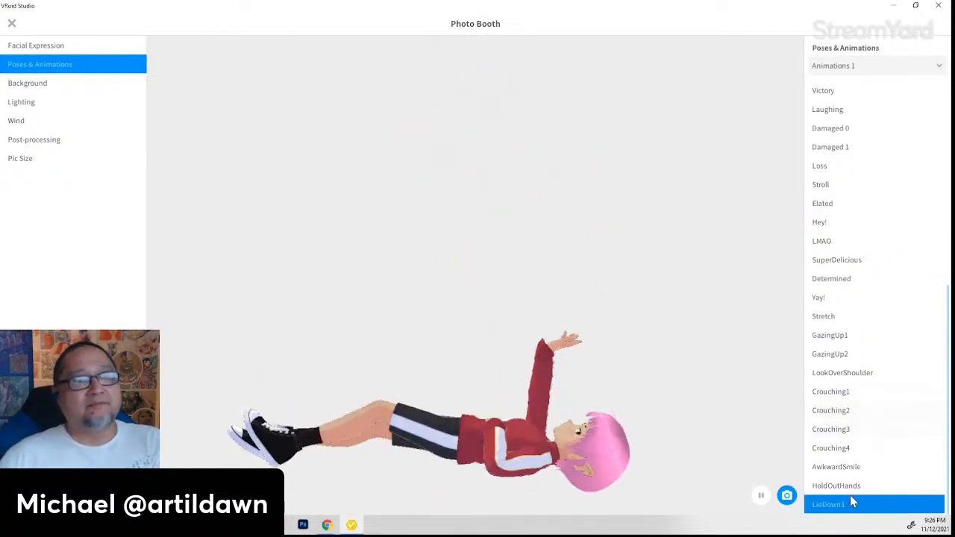
left_click(847, 489)
right_click_drag(625, 440, 689, 446)
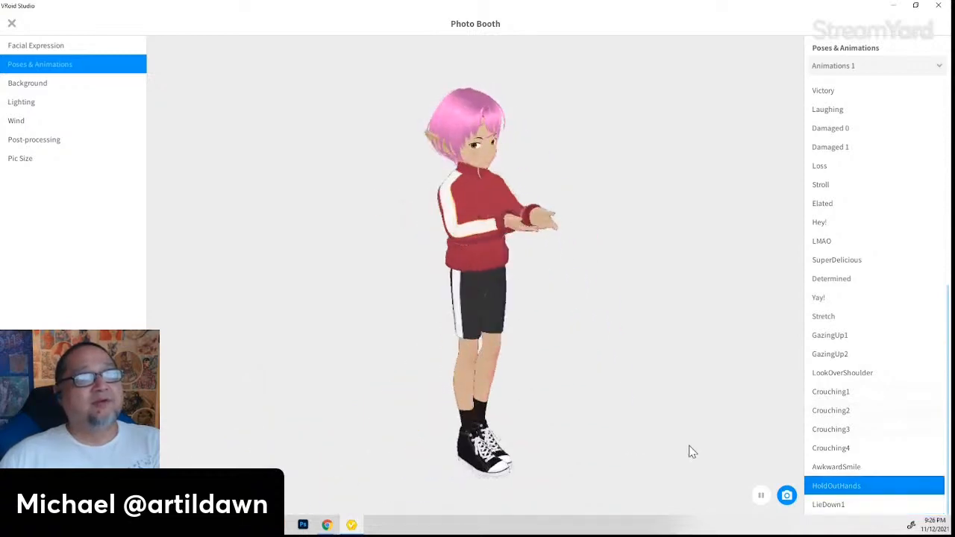
left_click(852, 469)
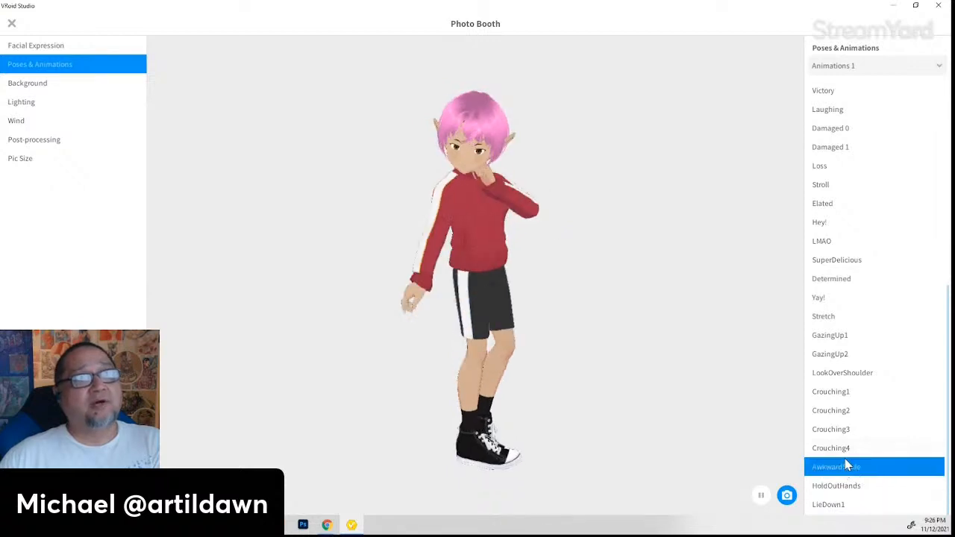
left_click(846, 449)
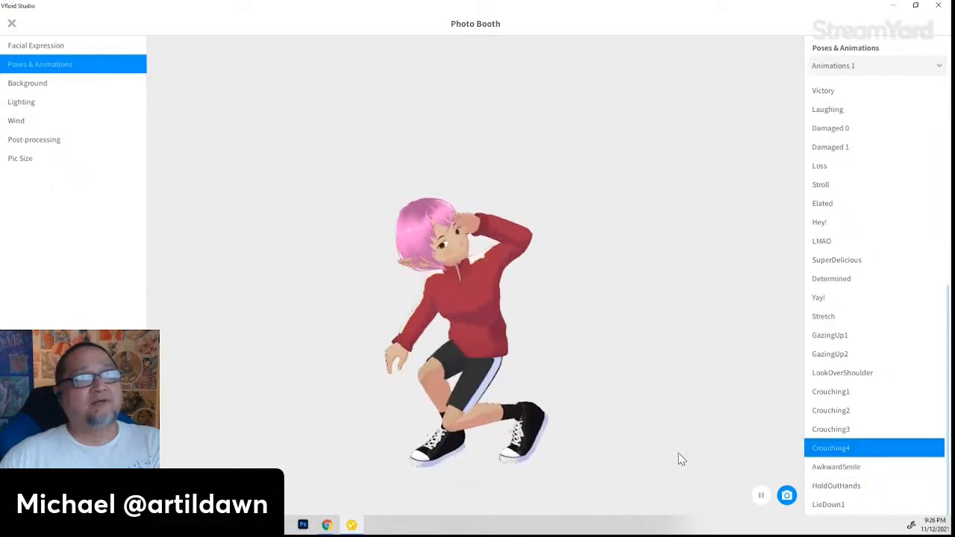
left_click(843, 432)
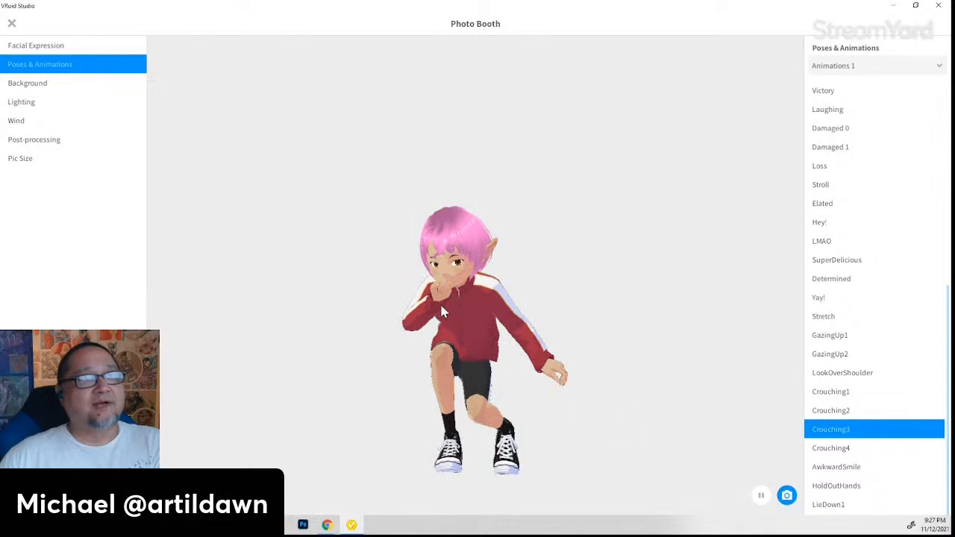
left_click(844, 413)
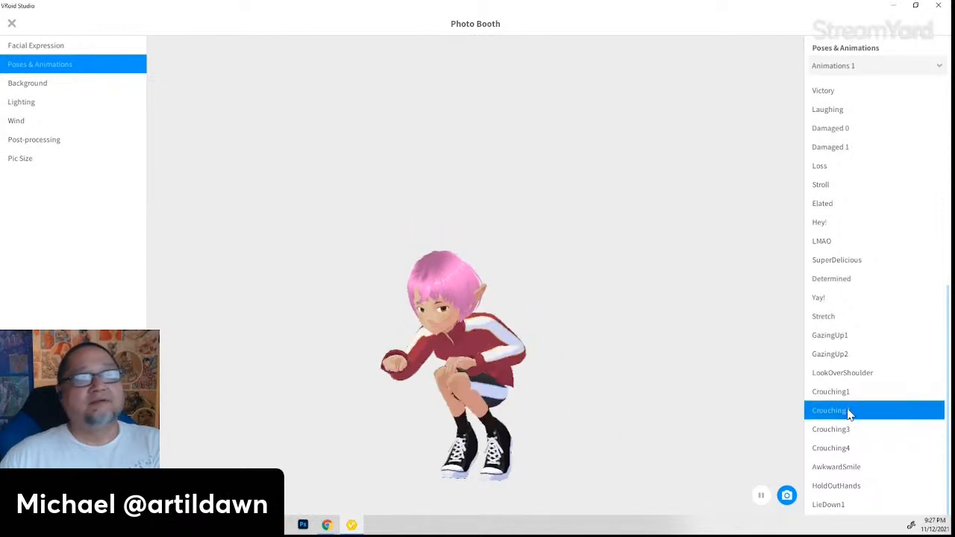
- Reset the elf to the Default stance and switch from Animations 1 to Posing mode
scroll(882, 373, "up", 5)
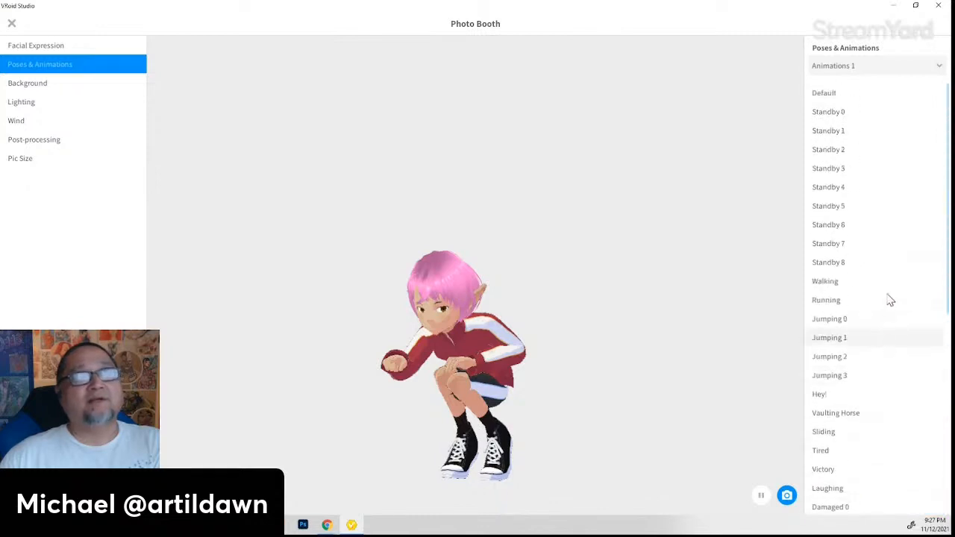
left_click(839, 94)
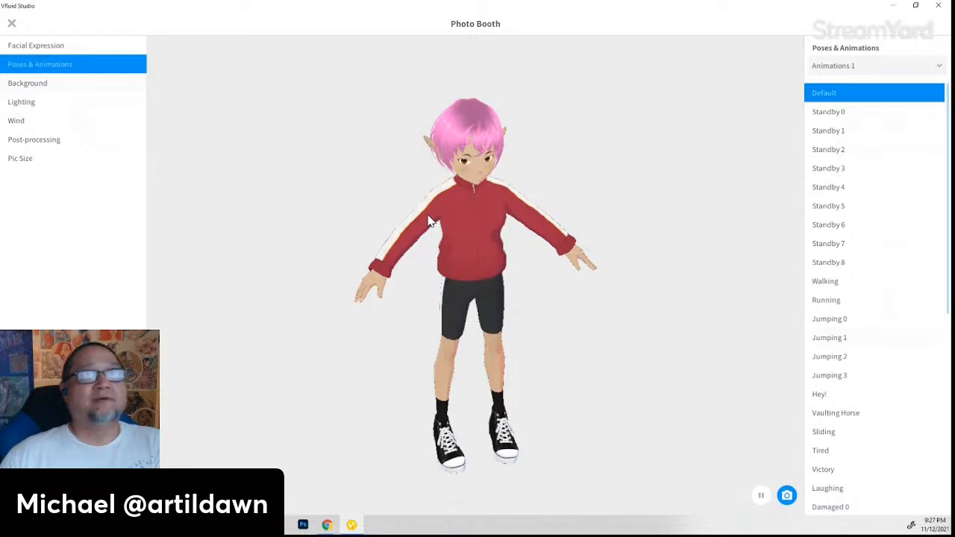
left_click(937, 67)
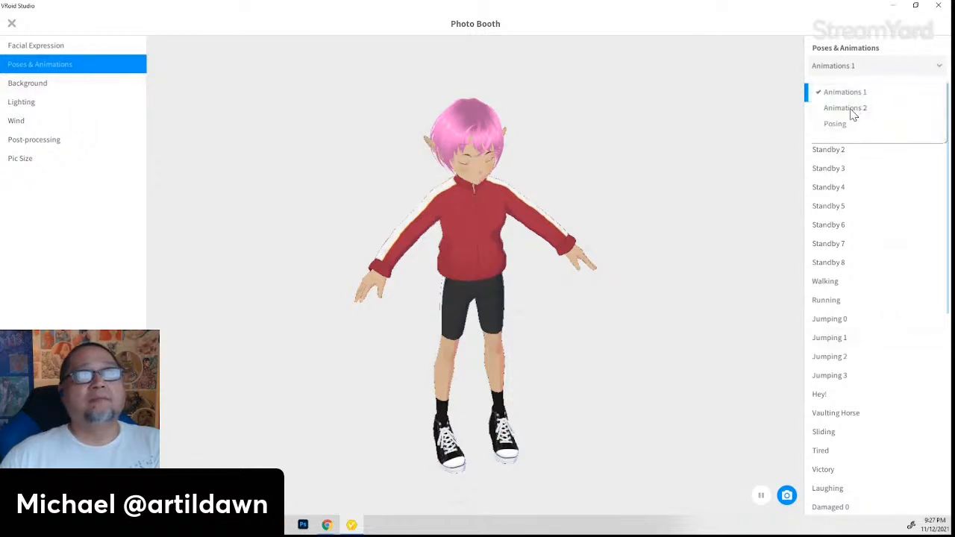
left_click(847, 123)
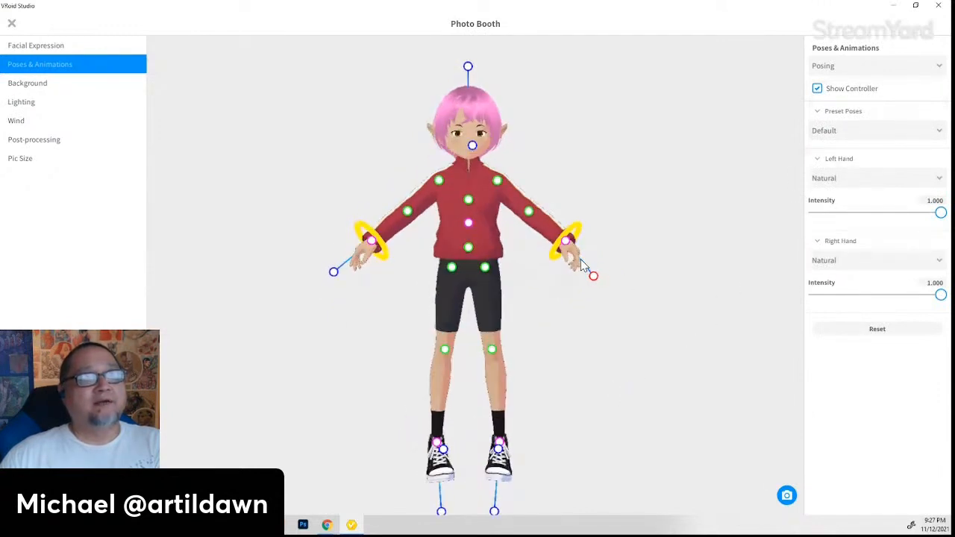
- Raise and lower the arms with the wrist rings, swinging the left arm to shoulder level
left_click_drag(530, 212, 532, 205)
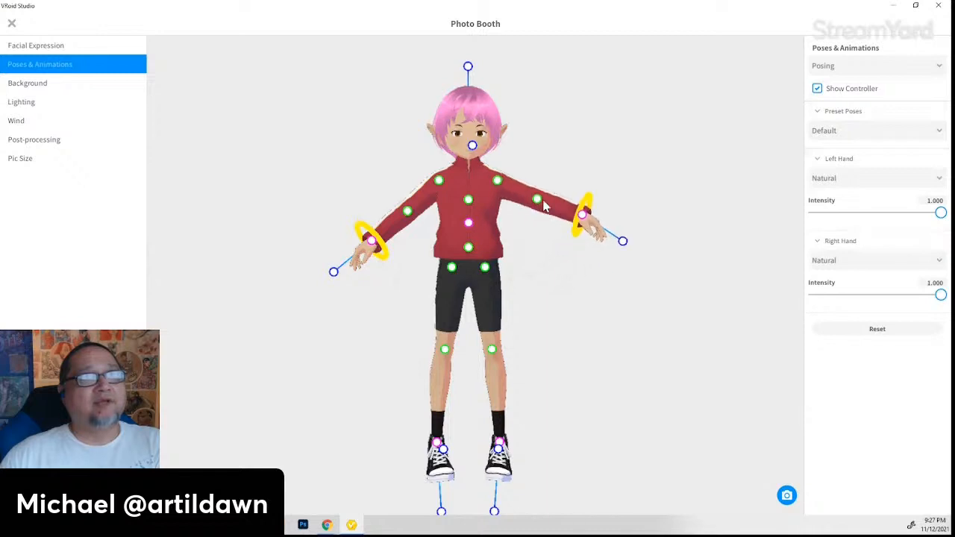
mouse_move(580, 224)
left_mouse_down()
mouse_move(564, 212)
mouse_move(539, 235)
mouse_move(535, 256)
mouse_move(540, 215)
mouse_move(608, 216)
mouse_move(565, 194)
mouse_move(591, 214)
mouse_move(575, 204)
mouse_move(575, 217)
left_mouse_up()
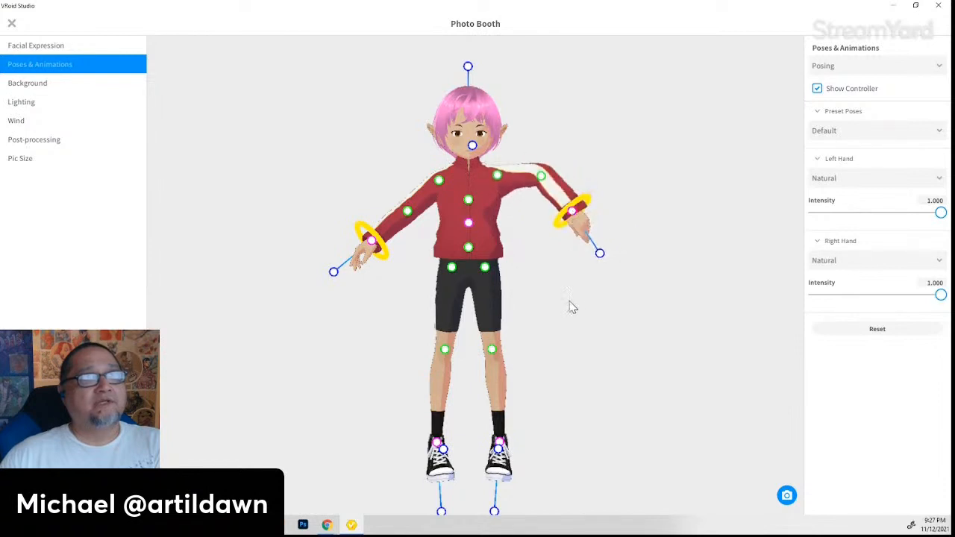
scroll(590, 270, "up", 1)
scroll(631, 277, "up", 1)
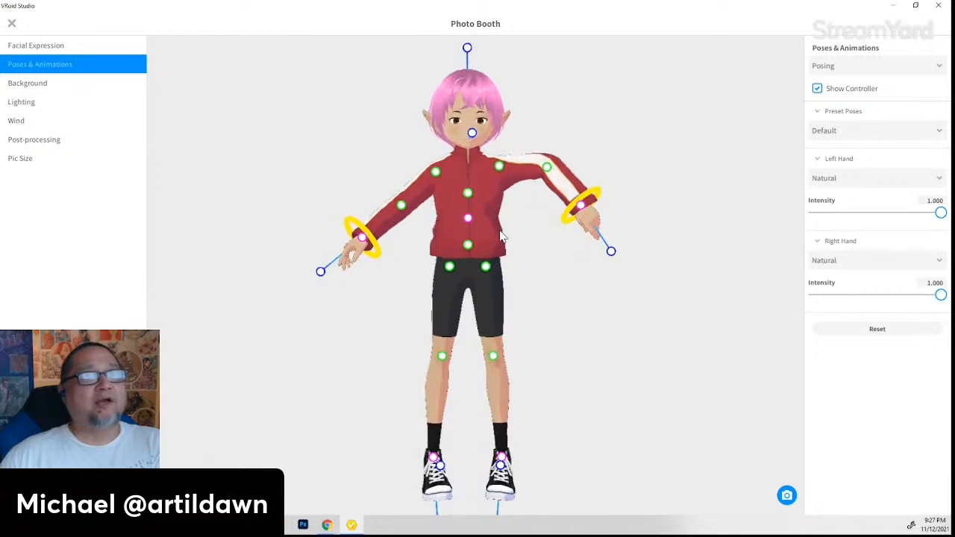
mouse_move(590, 211)
left_mouse_down()
mouse_move(579, 221)
mouse_move(592, 232)
mouse_move(579, 217)
left_mouse_up()
right_click_drag(565, 255, 560, 321)
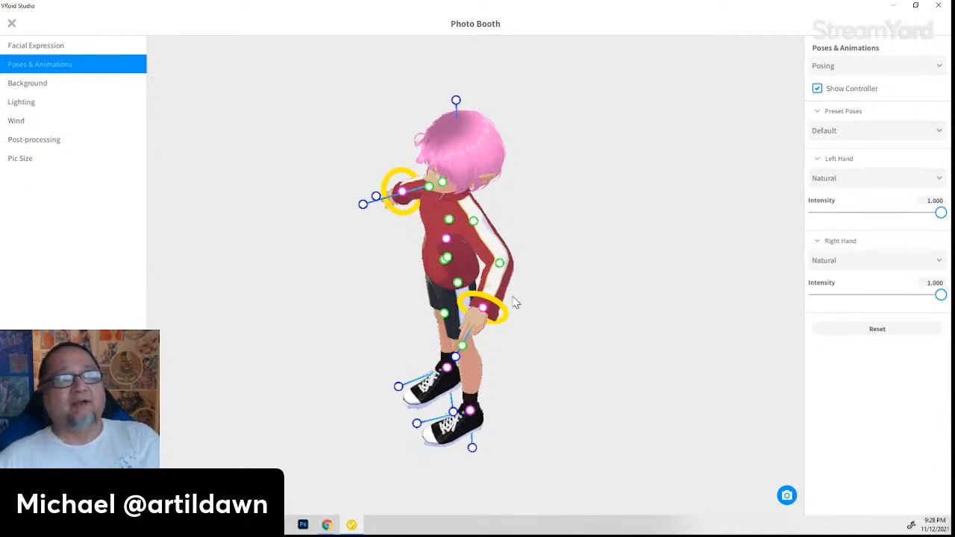
scroll(487, 354, "up", 3)
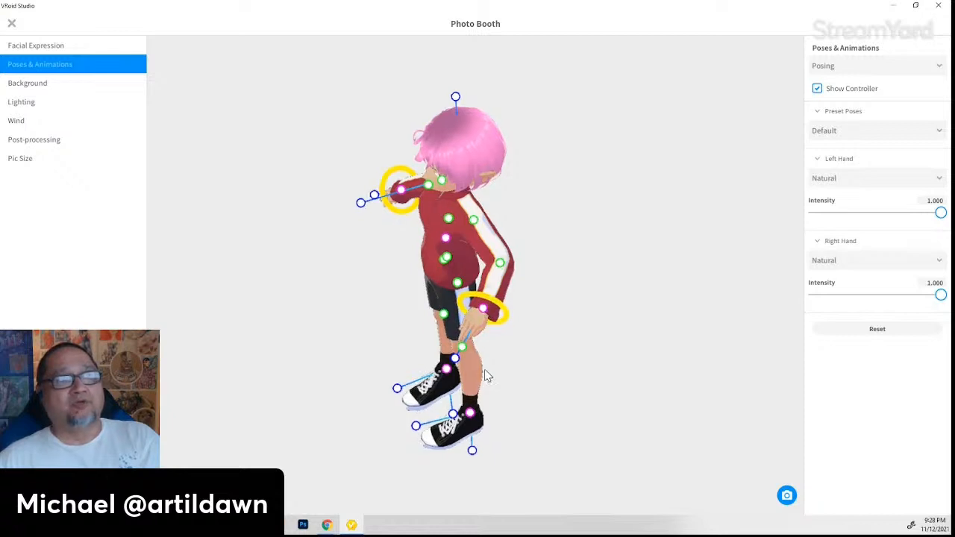
right_click_drag(486, 338, 511, 347)
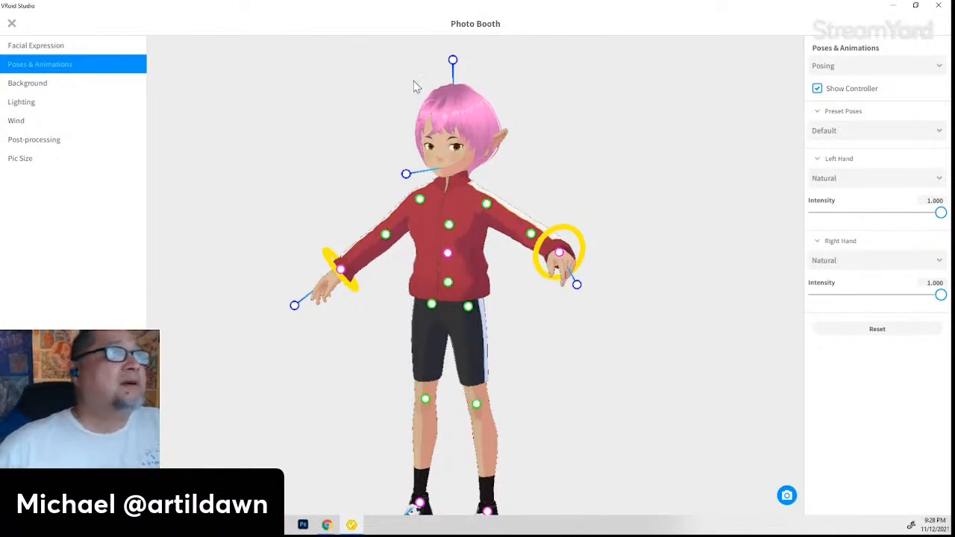
- From a side profile, bend the elf's upper body sideways and back
left_click_drag(456, 280, 469, 300)
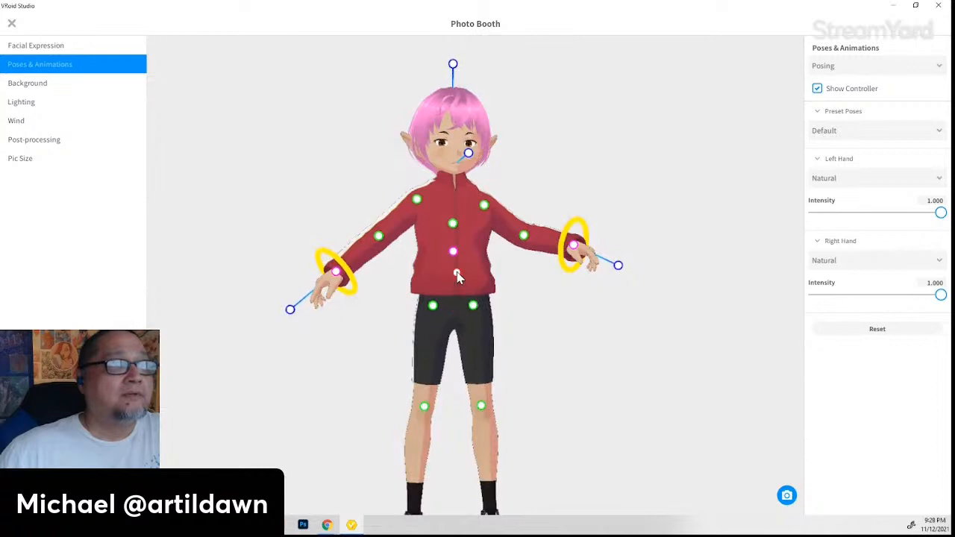
left_click_drag(394, 358, 439, 363)
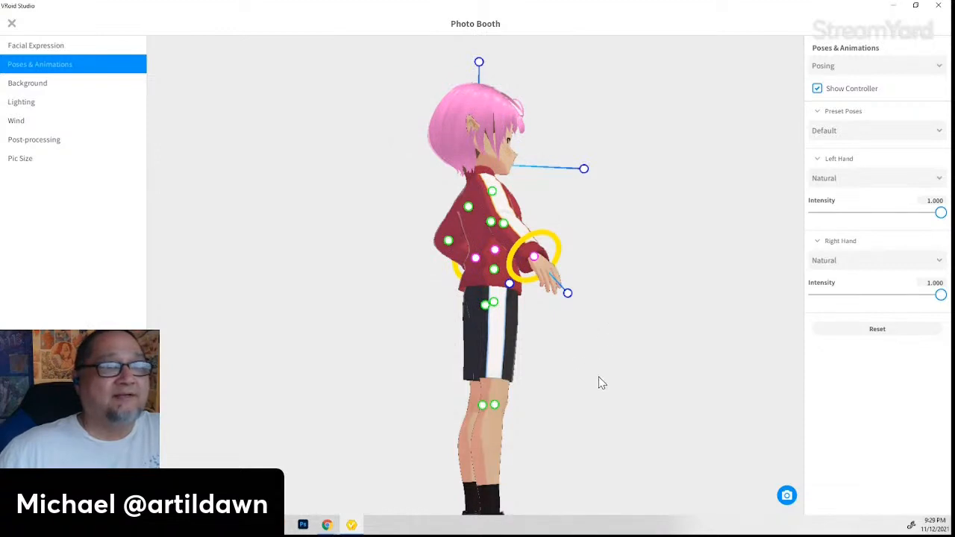
left_click_drag(599, 384, 565, 352)
right_click_drag(565, 353, 563, 342)
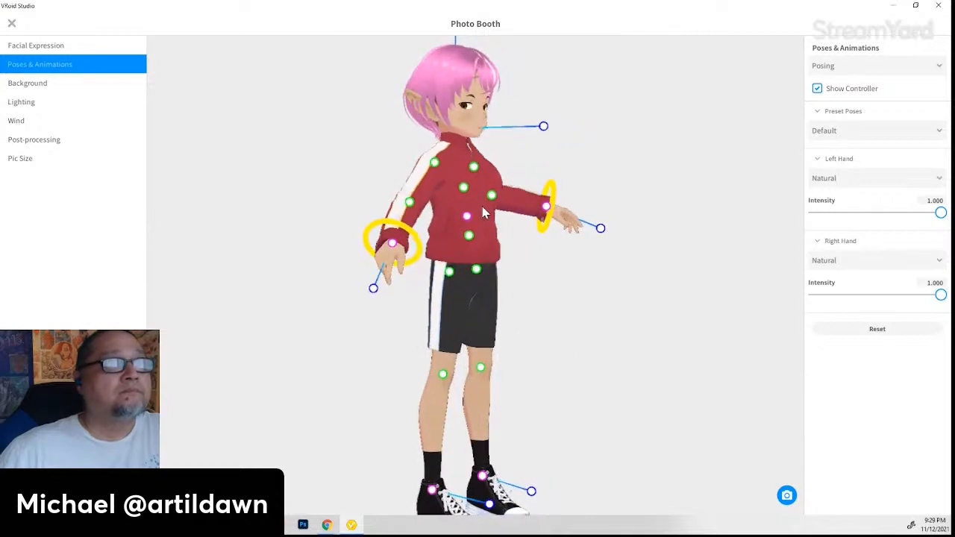
left_click_drag(463, 187, 469, 222)
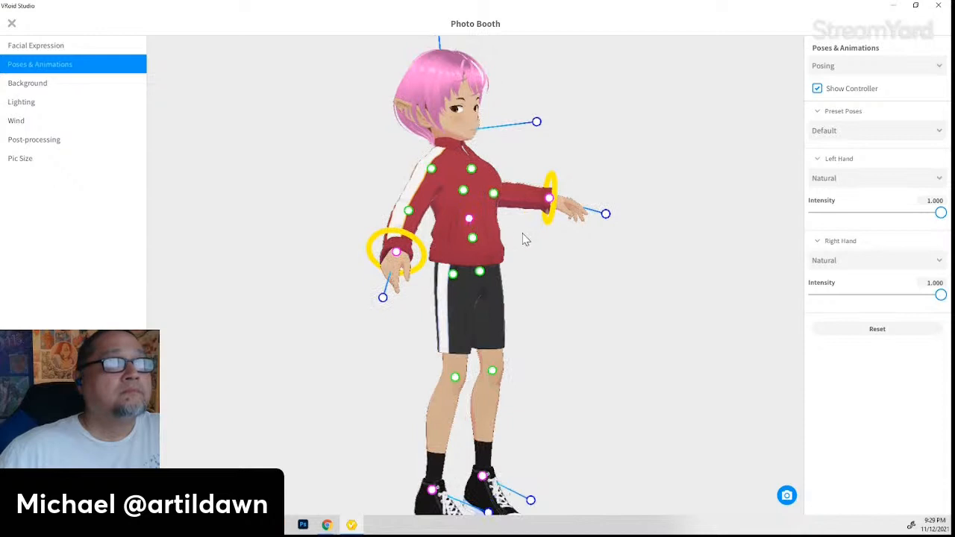
- Tilt and turn the elf's head to the left, using the neck to settle the angle
left_click_drag(537, 121, 602, 165)
middle_click_drag(647, 261, 587, 280)
right_click_drag(586, 276, 538, 275)
left_click_drag(410, 183, 340, 203)
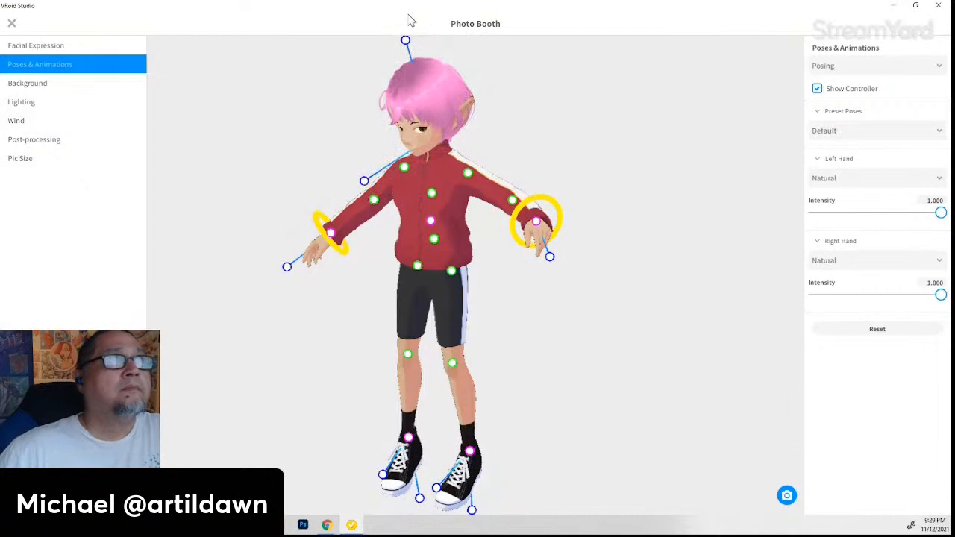
middle_click_drag(589, 184, 593, 214)
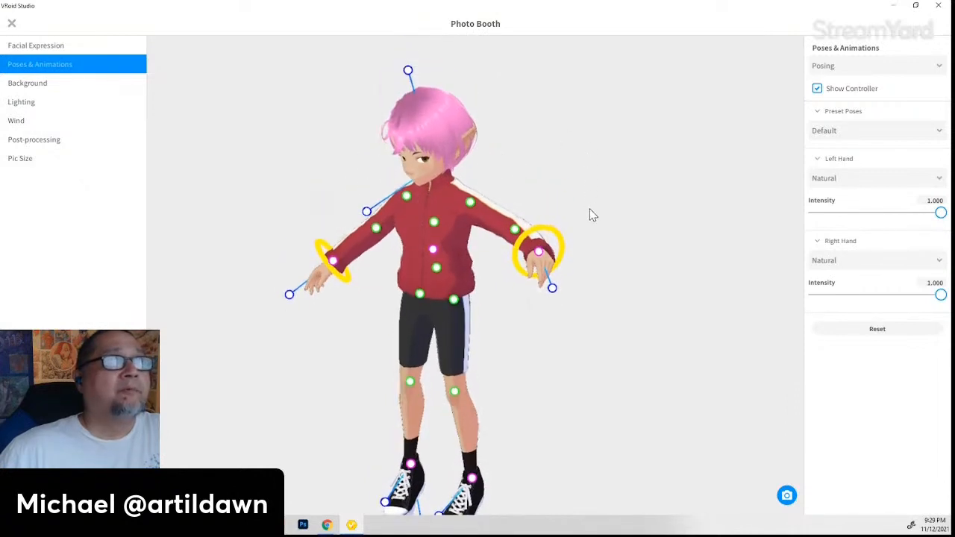
mouse_move(407, 69)
left_mouse_down()
mouse_move(431, 72)
mouse_move(418, 71)
left_mouse_up()
right_click_drag(458, 272, 452, 227)
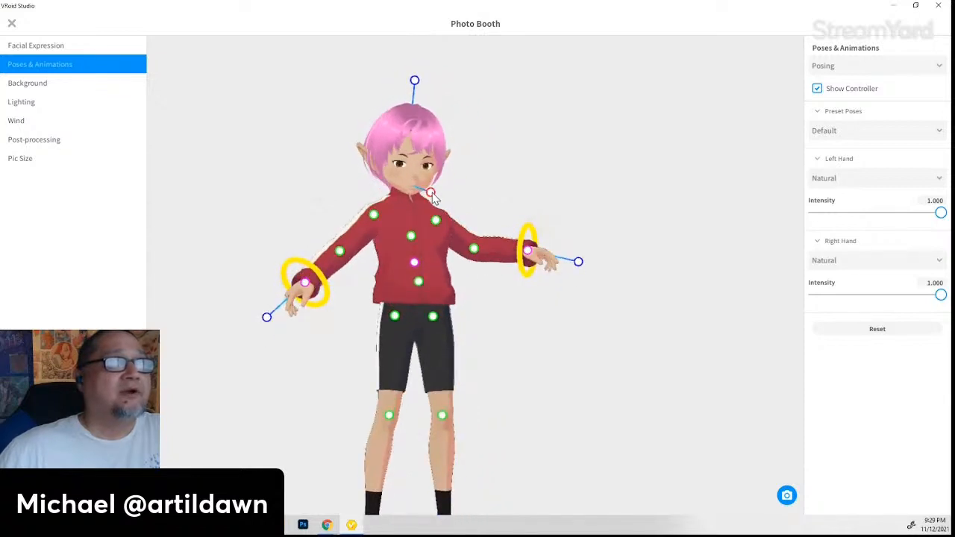
left_click_drag(403, 78, 377, 88)
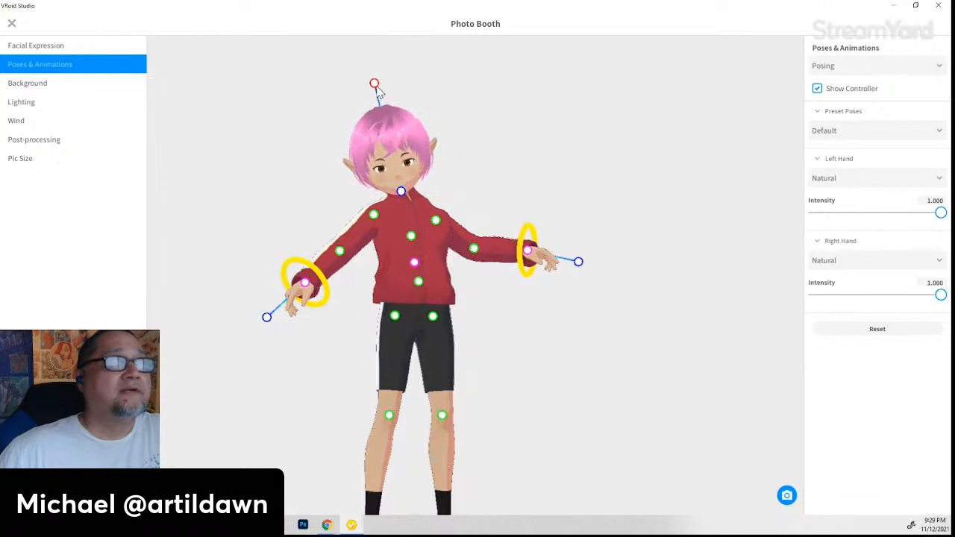
left_click_drag(401, 193, 420, 204)
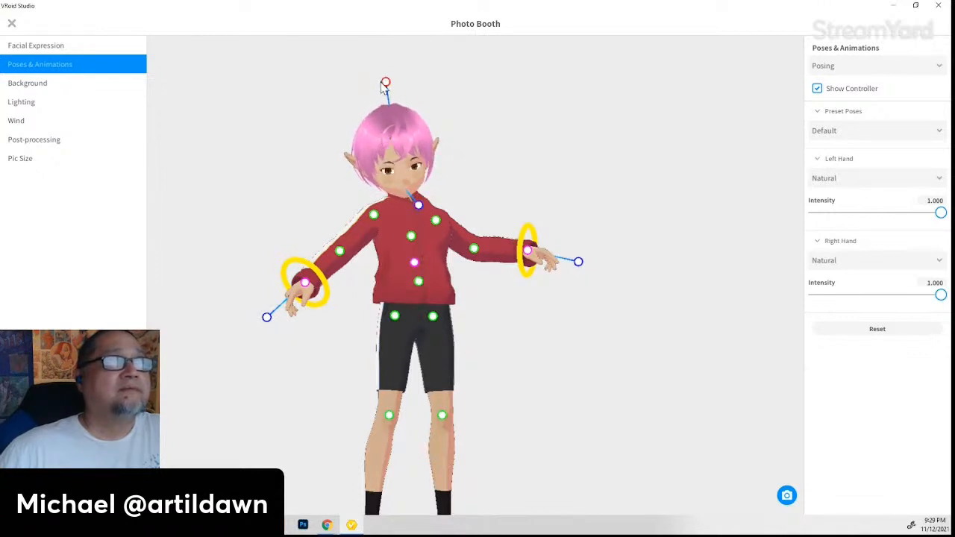
left_click_drag(387, 88, 382, 97)
mouse_move(383, 275)
right_mouse_down()
mouse_move(424, 280)
mouse_move(385, 273)
right_mouse_up()
- Twist the upper body to the side and raise one hand beside her head
left_click_drag(377, 220, 399, 219)
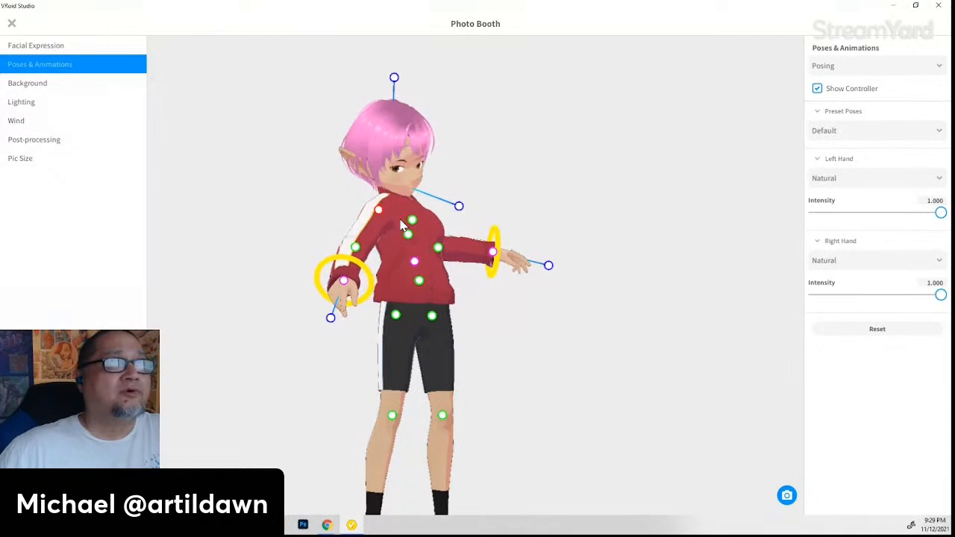
mouse_move(505, 342)
right_mouse_down()
mouse_move(479, 348)
mouse_move(506, 343)
mouse_move(527, 363)
mouse_move(499, 369)
mouse_move(500, 354)
right_mouse_up()
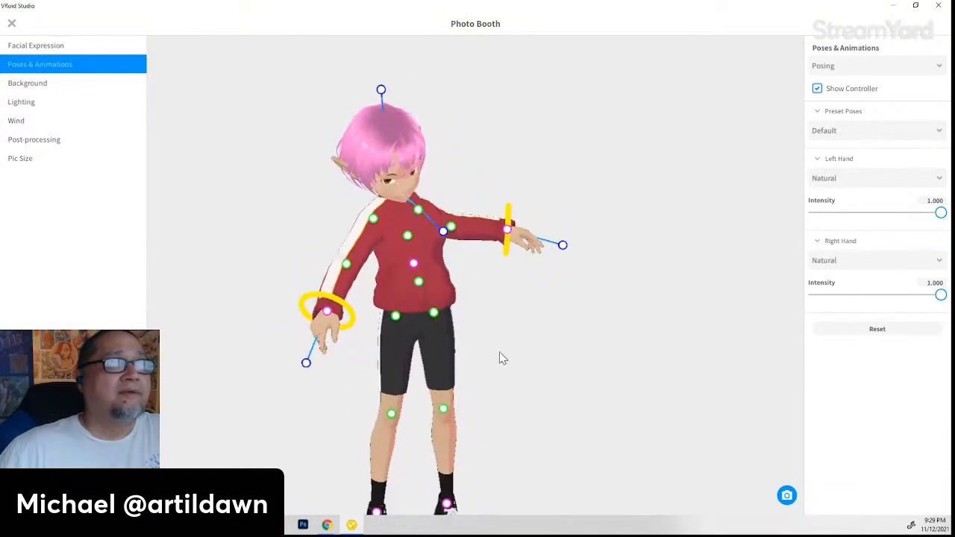
left_click_drag(354, 273, 298, 165)
left_click_drag(328, 220, 328, 210)
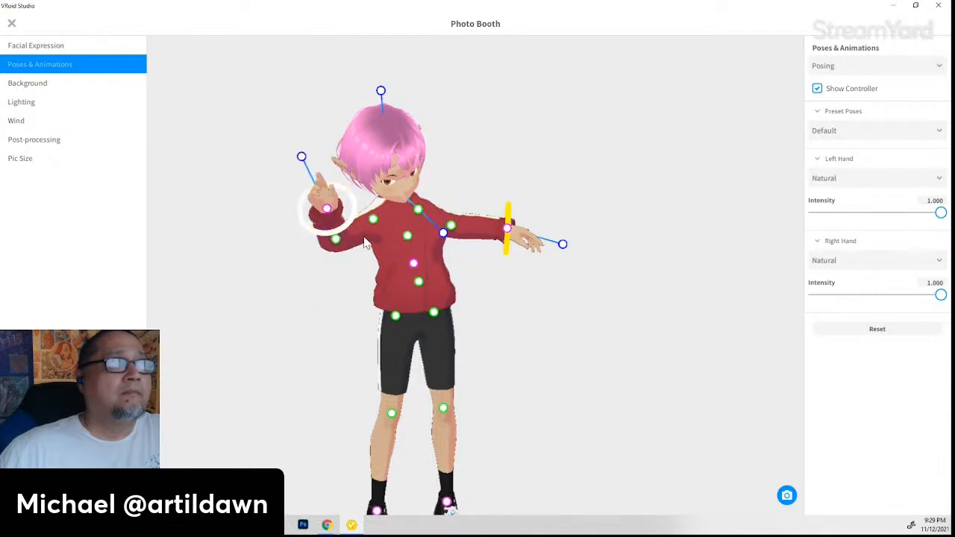
right_click_drag(442, 275, 424, 252)
- Bend the torso sideways, pull it down and shift the hips, checking from several angles
left_click_drag(424, 252, 424, 265)
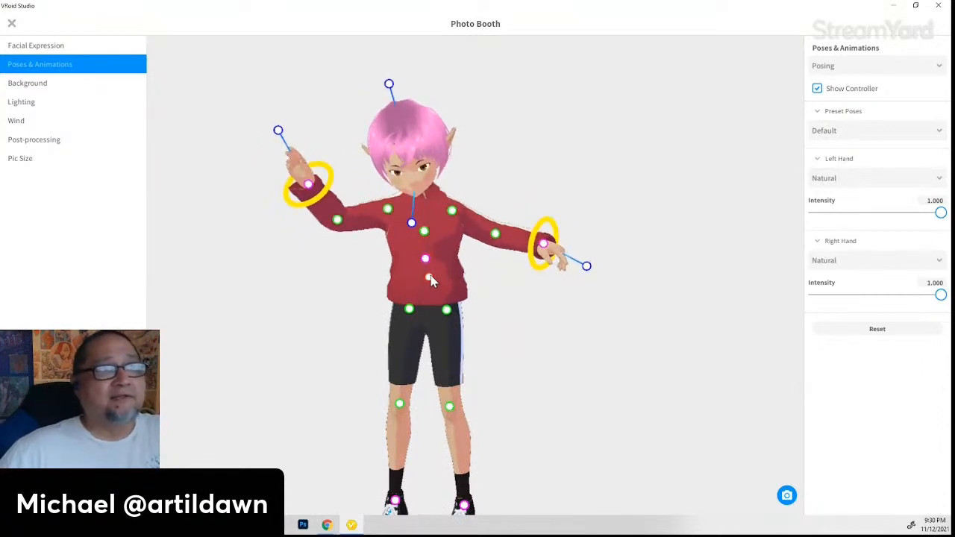
left_click_drag(427, 275, 431, 309)
right_click_drag(360, 321, 510, 322)
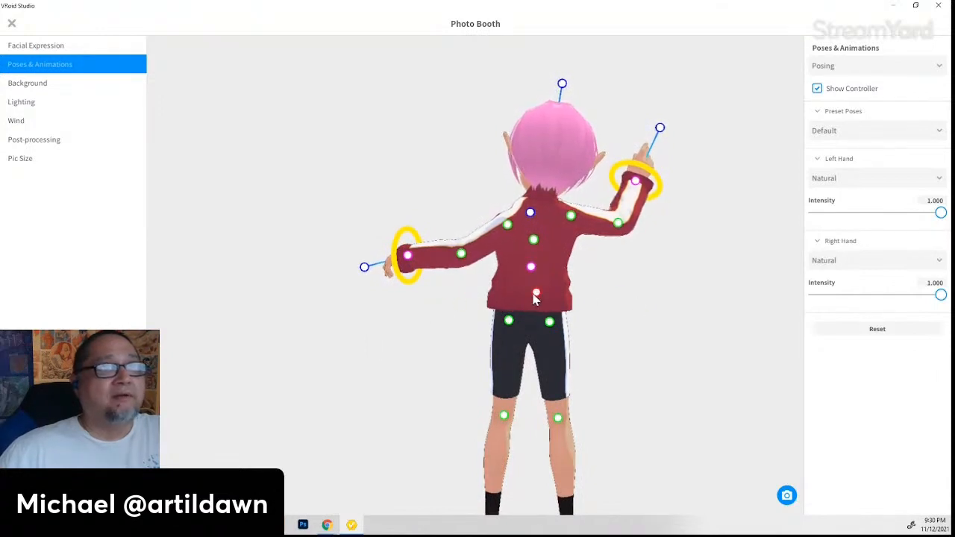
right_click_drag(539, 300, 494, 311)
right_click_drag(386, 325, 442, 310)
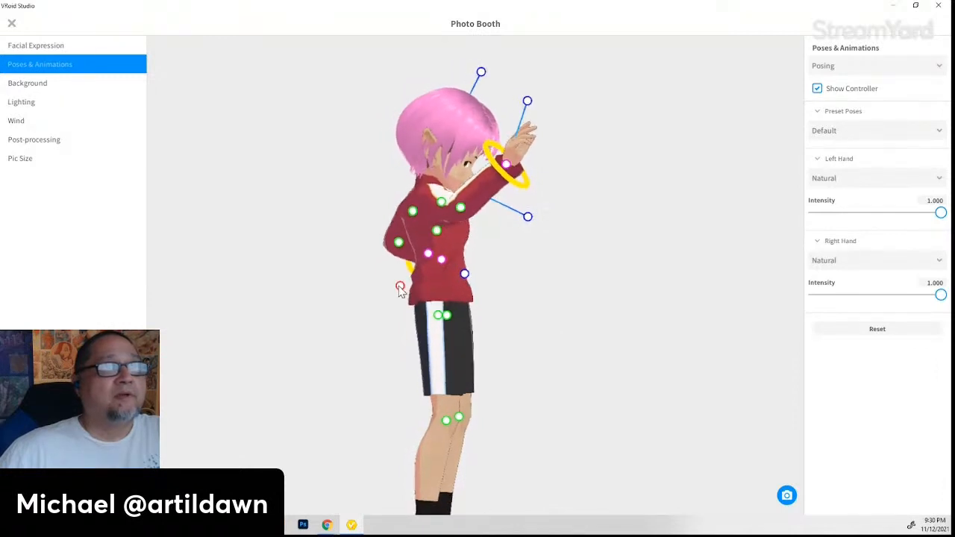
left_click_drag(522, 304, 543, 320)
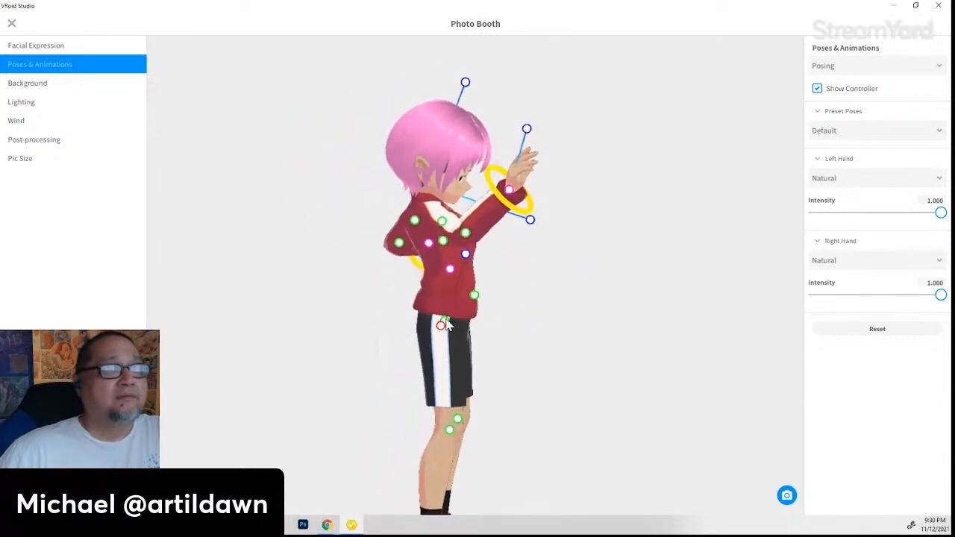
left_click_drag(359, 414, 388, 405)
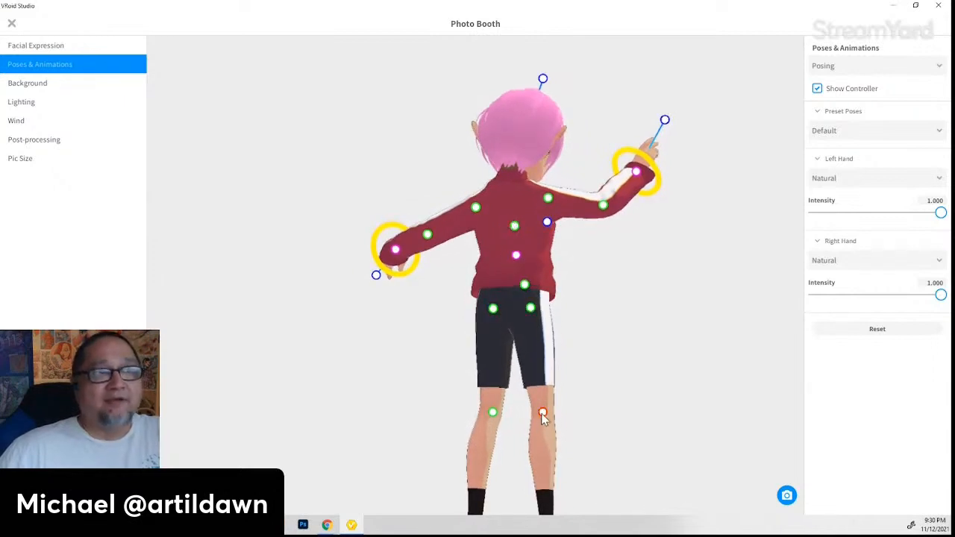
right_click_drag(630, 435, 506, 407)
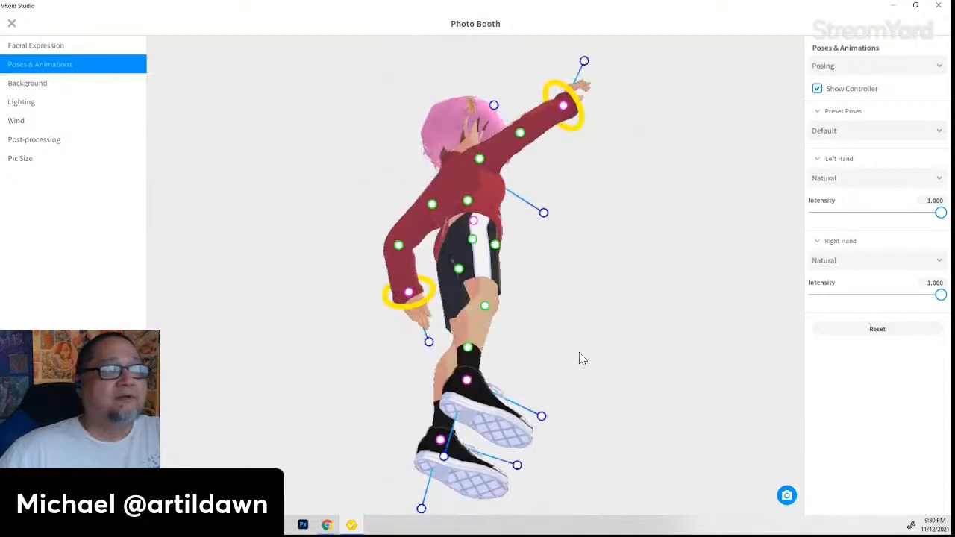
right_click_drag(579, 359, 516, 363)
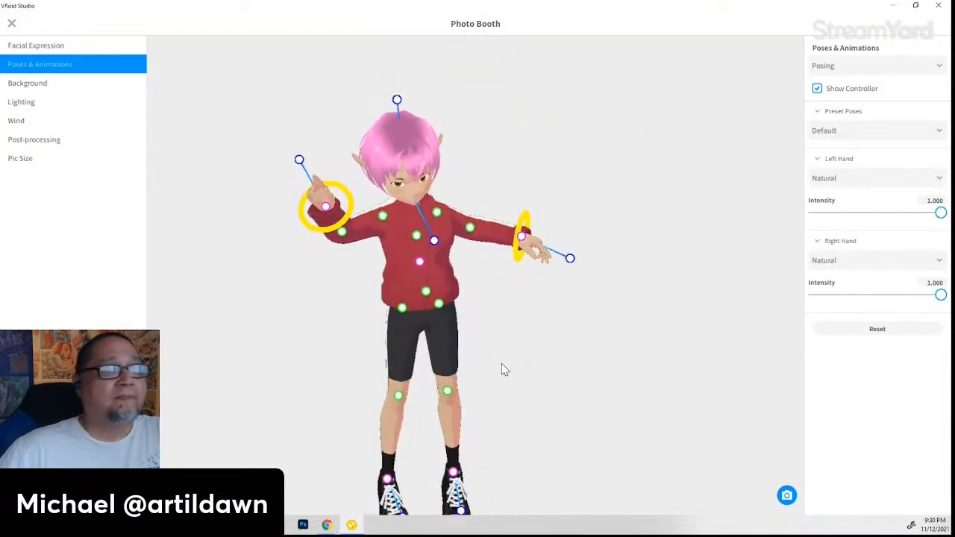
right_click_drag(485, 434, 482, 388)
- Lift one leg into a forward kick, bend it and swing the knee and foot outward
left_click_drag(429, 369, 521, 355)
left_click_drag(567, 408, 500, 441)
right_click_drag(644, 423, 500, 366)
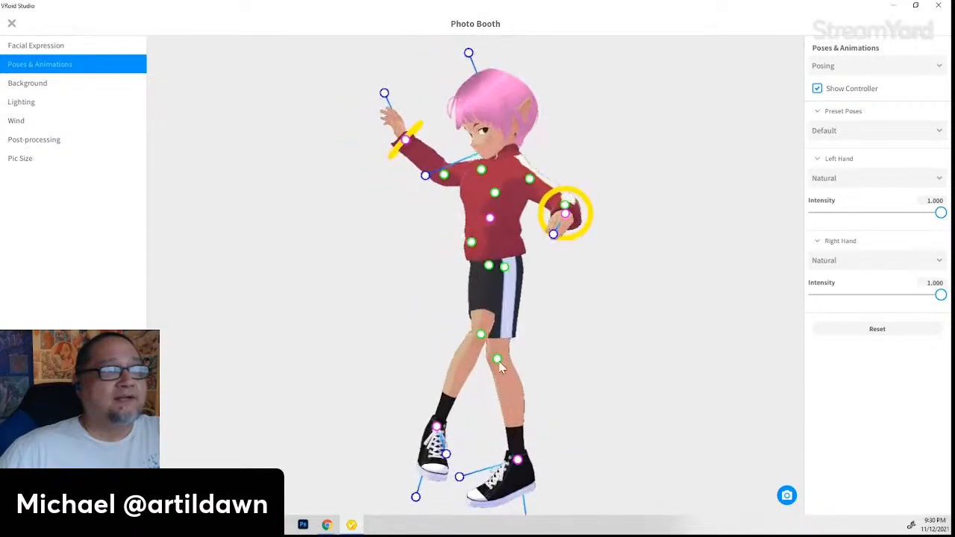
left_click_drag(482, 333, 439, 325)
mouse_move(537, 390)
right_mouse_down()
mouse_move(574, 394)
mouse_move(555, 396)
right_mouse_up()
left_click_drag(427, 461, 395, 430)
right_click_drag(459, 438, 479, 431)
- Raise the other knee, turn its shoe, then lower that leg under the body
left_click_drag(425, 310, 372, 280)
left_click_drag(347, 384, 382, 366)
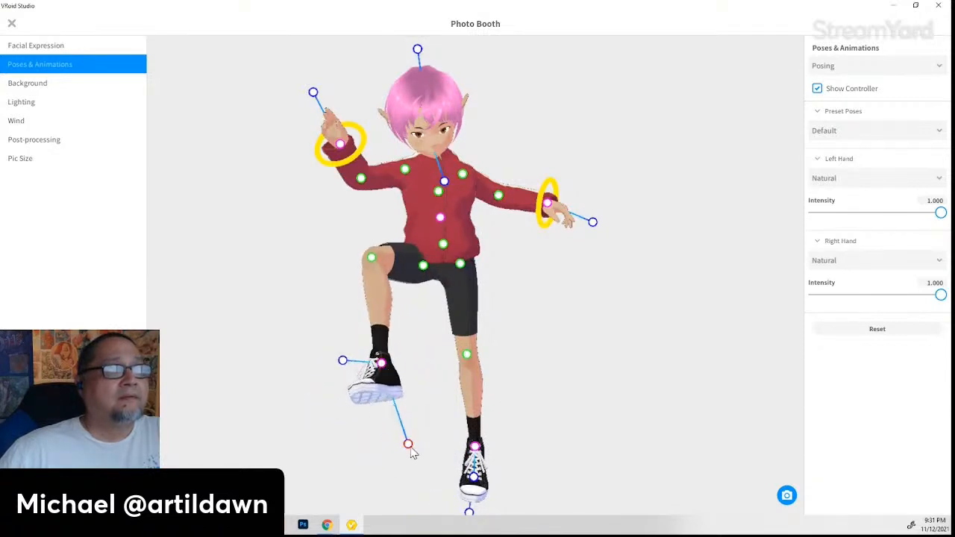
left_click_drag(411, 449, 375, 449)
right_click_drag(413, 365, 435, 363)
mouse_move(436, 291)
left_mouse_down()
mouse_move(419, 303)
mouse_move(414, 284)
mouse_move(452, 283)
left_mouse_up()
- Shift the hips, tilt the upper body right, uncross the legs and tilt the raised shoe
right_click_drag(512, 308, 390, 288)
mouse_move(391, 282)
left_mouse_down()
mouse_move(413, 288)
mouse_move(404, 290)
left_mouse_up()
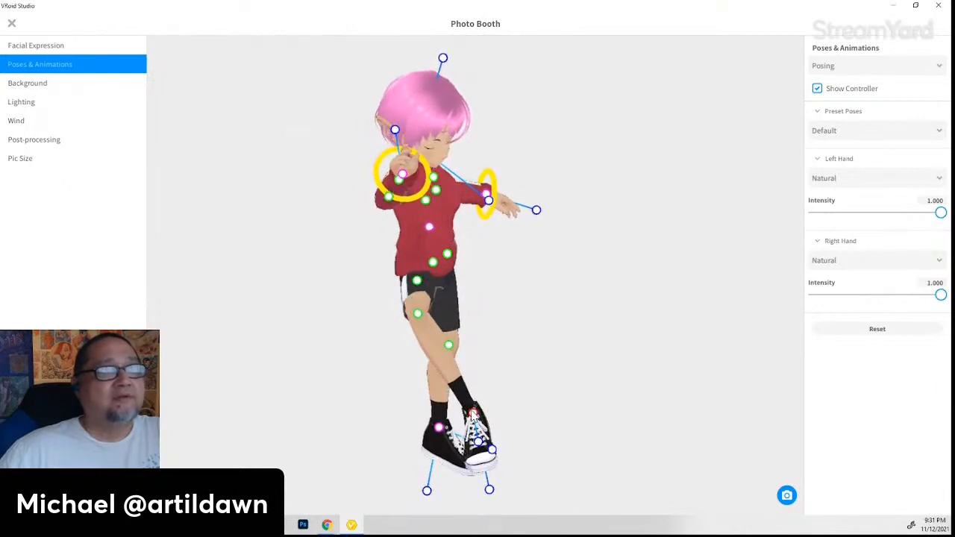
left_click_drag(472, 416, 420, 413)
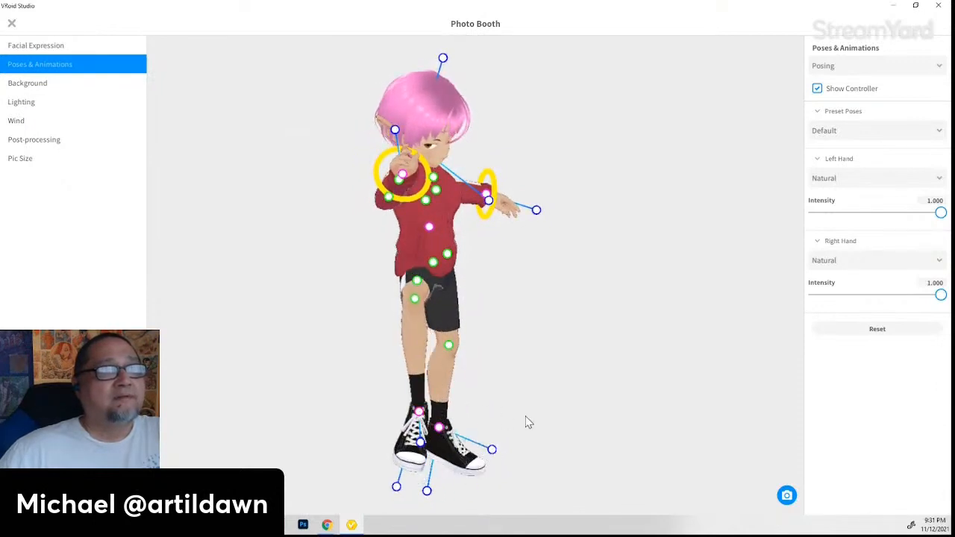
right_click_drag(526, 423, 457, 399)
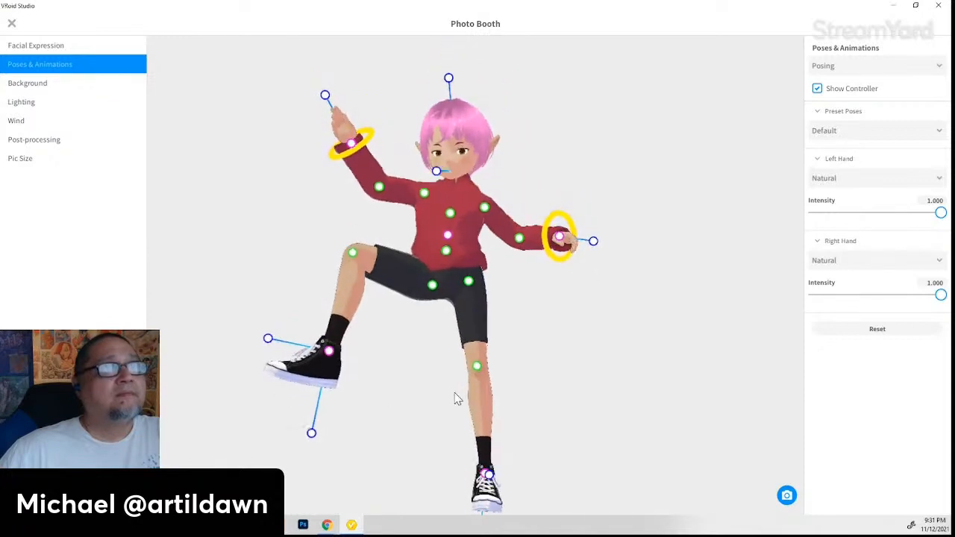
left_click_drag(327, 357, 363, 359)
left_click_drag(302, 356, 306, 348)
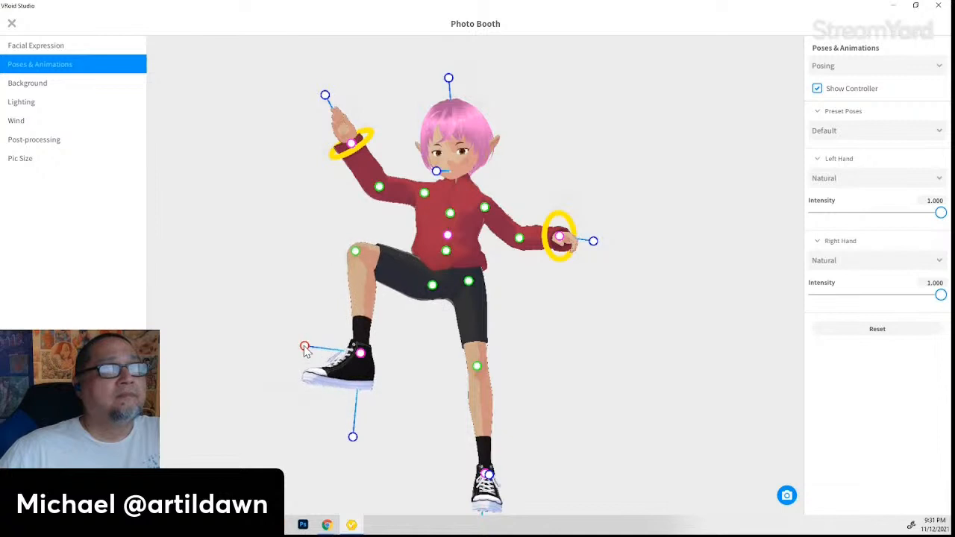
right_click_drag(457, 390, 418, 410)
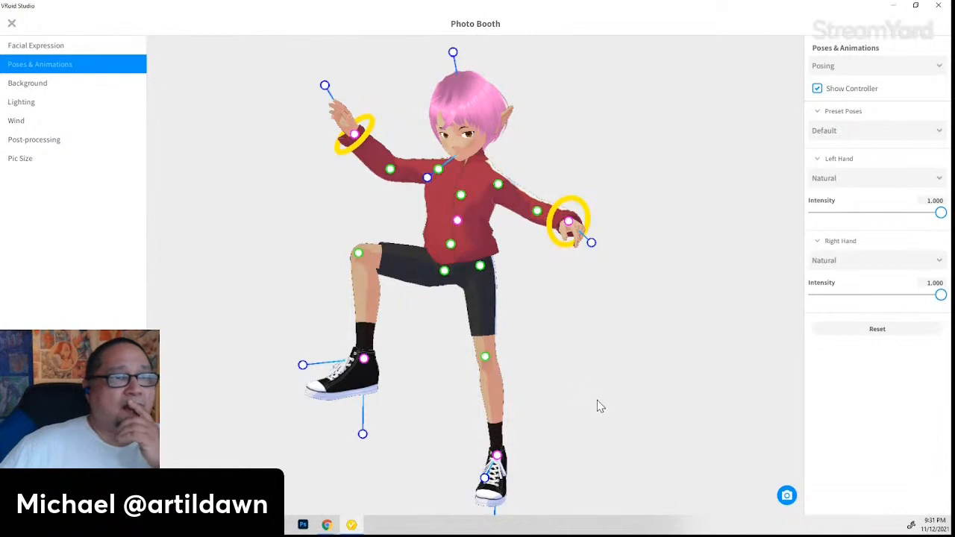
middle_click_drag(601, 406, 615, 332)
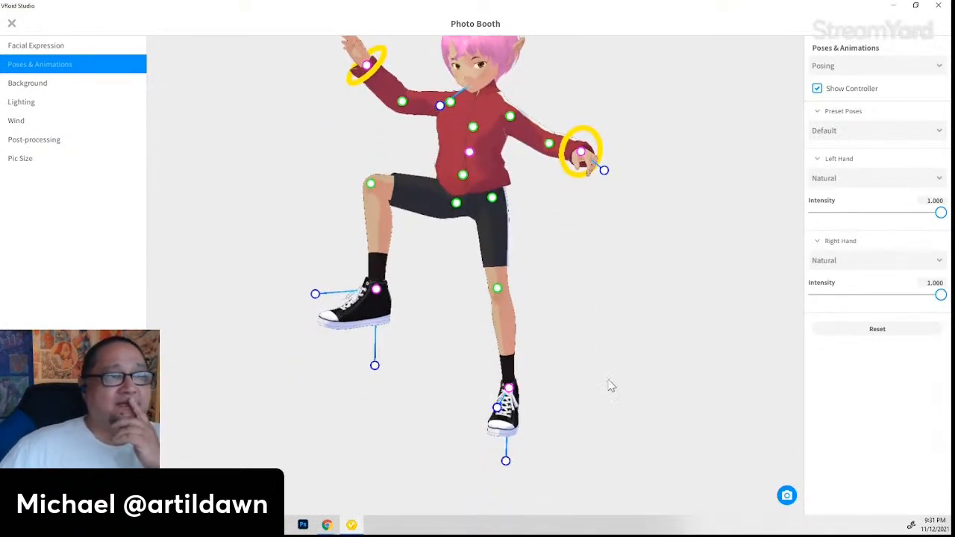
- Raise the lower foot and knee, bending the leg further and levelling the shoe
middle_click_drag(690, 367, 626, 375)
right_click_drag(486, 423, 532, 428)
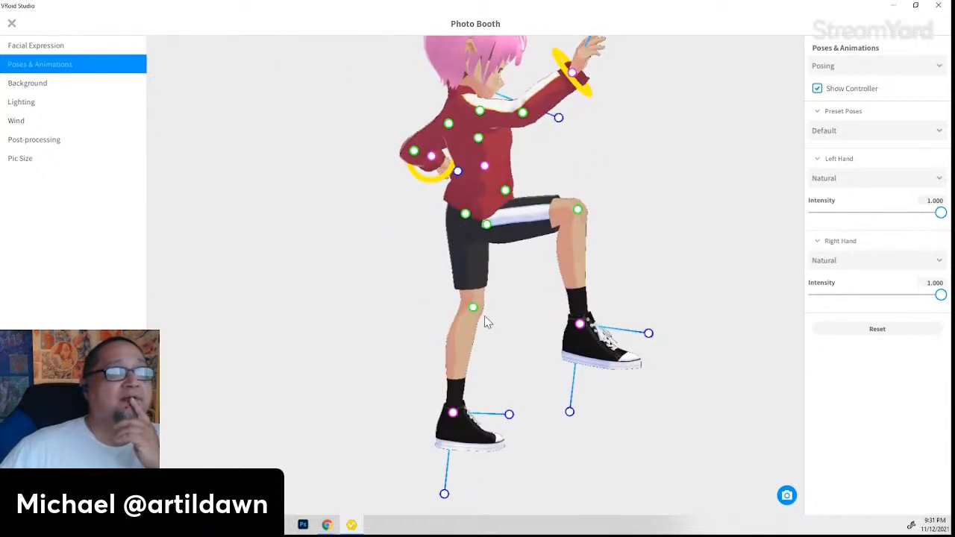
left_click_drag(510, 415, 555, 393)
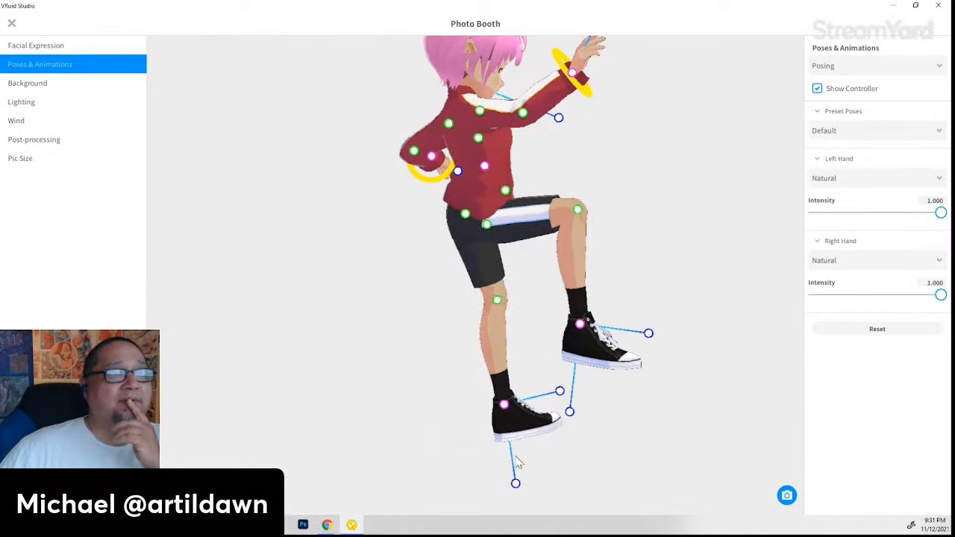
left_click_drag(516, 483, 465, 485)
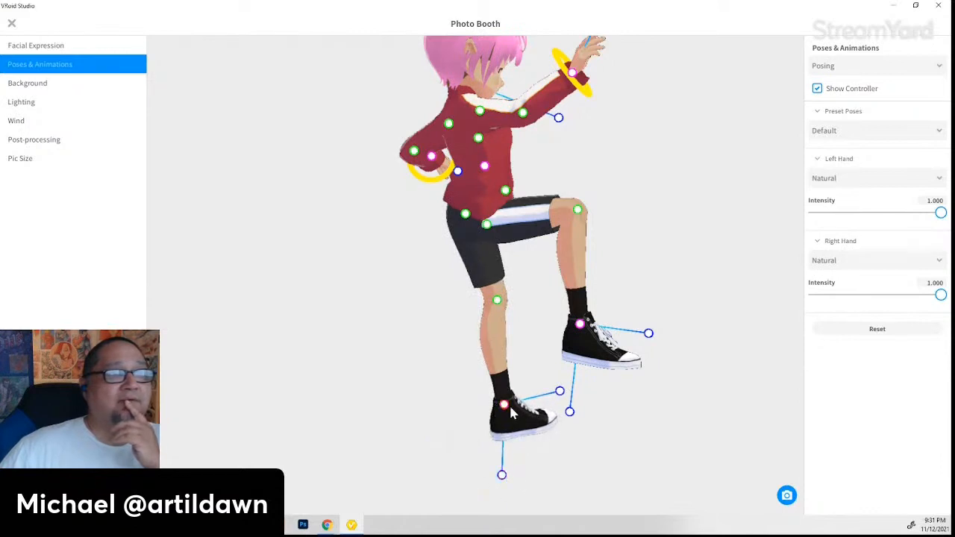
left_click_drag(512, 414, 479, 386)
right_click_drag(638, 438, 583, 439)
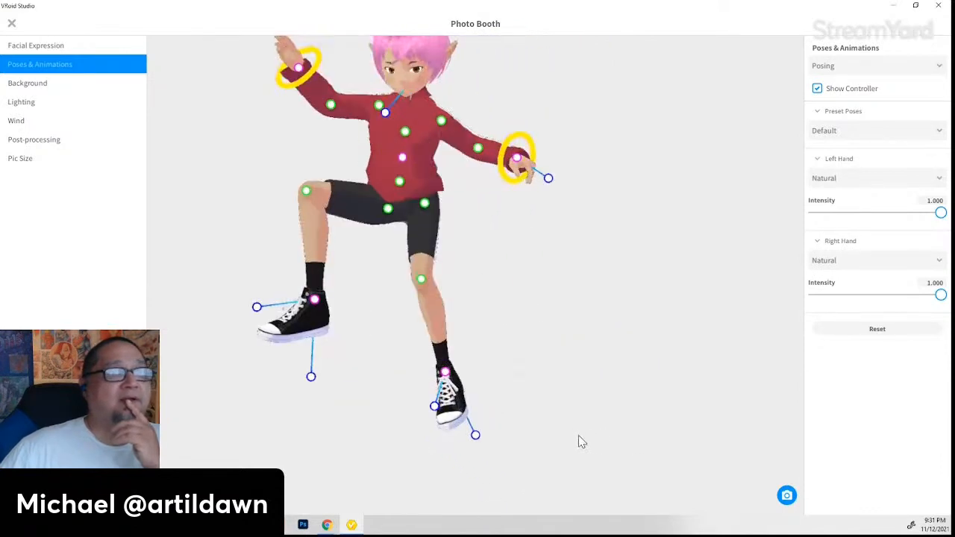
right_click_drag(523, 386, 582, 398)
left_click_drag(418, 276, 416, 245)
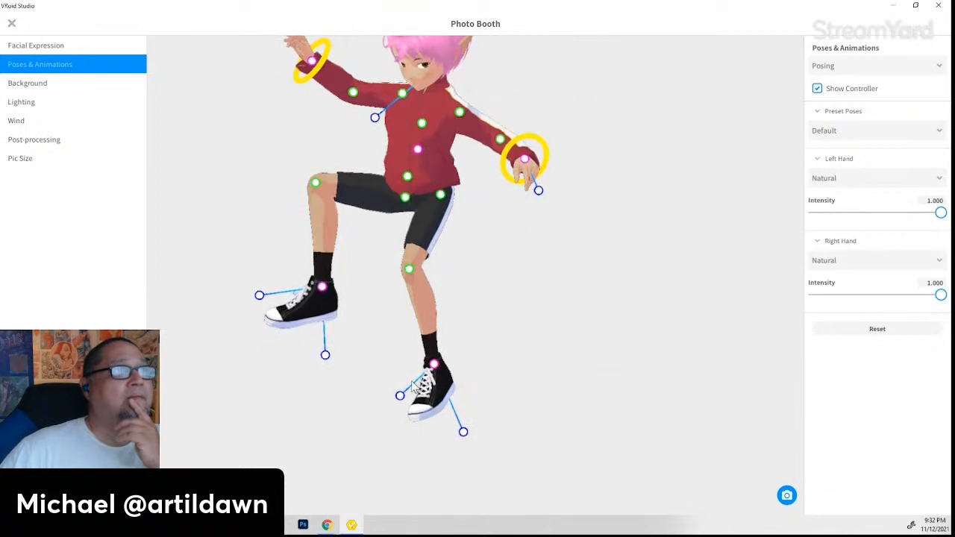
left_click_drag(401, 396, 386, 370)
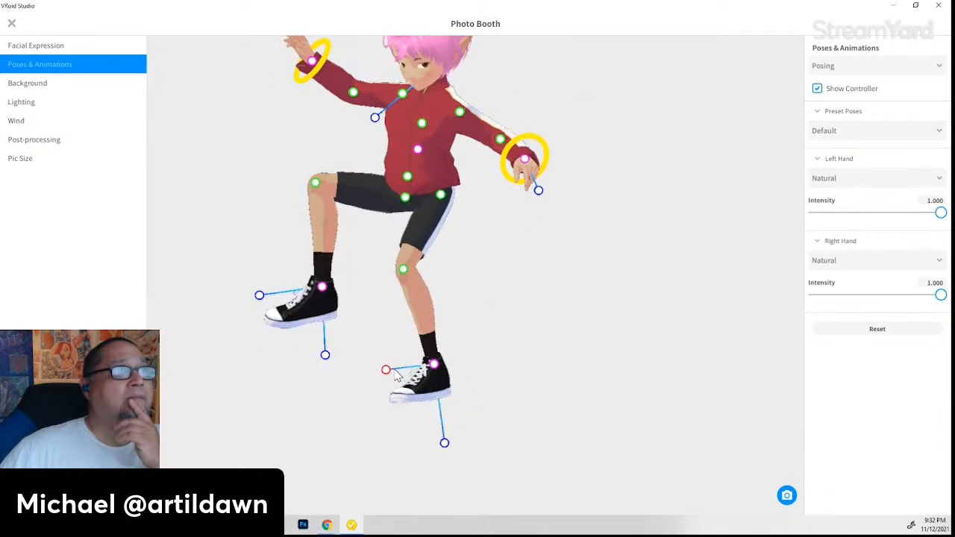
mouse_move(445, 443)
left_mouse_down()
mouse_move(408, 465)
mouse_move(448, 453)
left_mouse_up()
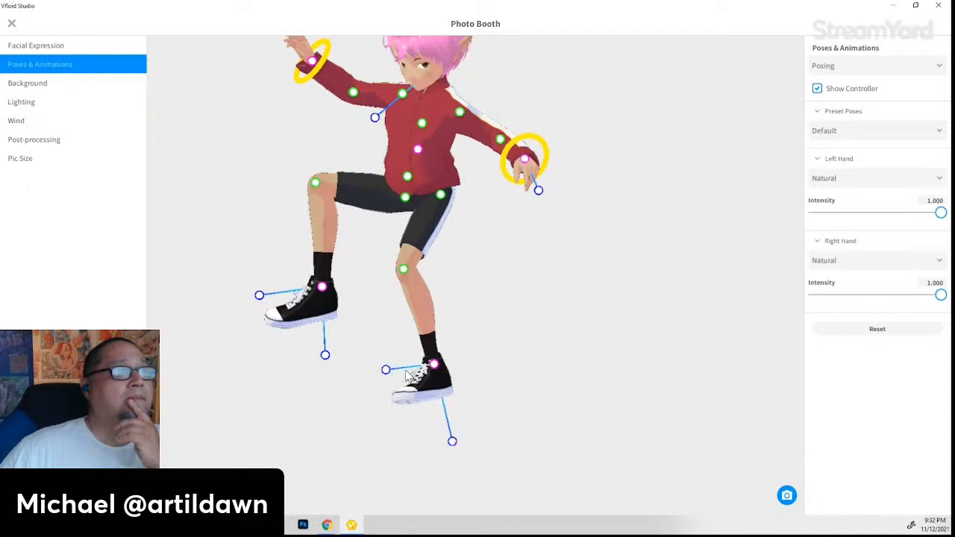
- Extend the lower leg down-left and turn the elf to face the camera
left_click_drag(437, 365, 357, 376)
mouse_move(473, 404)
right_mouse_down()
mouse_move(501, 406)
mouse_move(485, 407)
right_mouse_up()
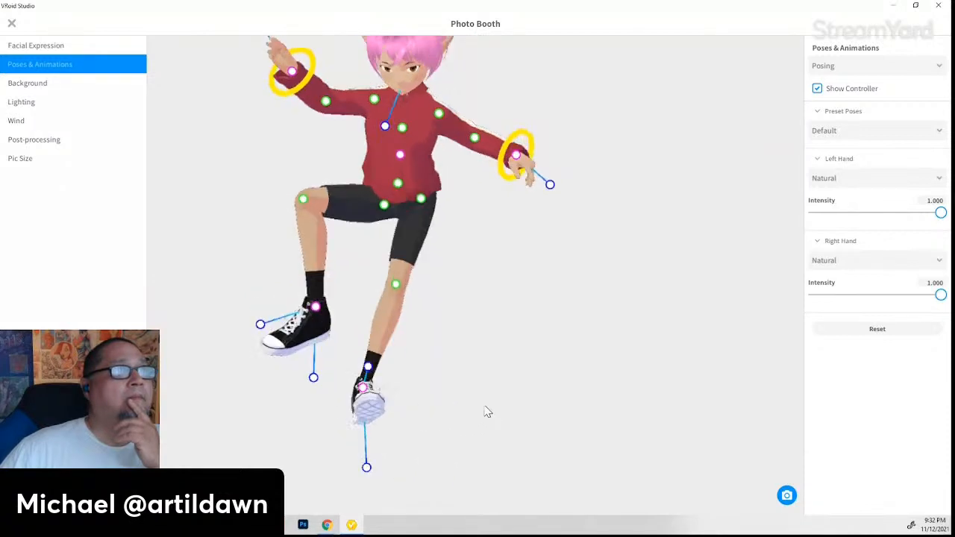
right_click_drag(518, 369, 484, 363)
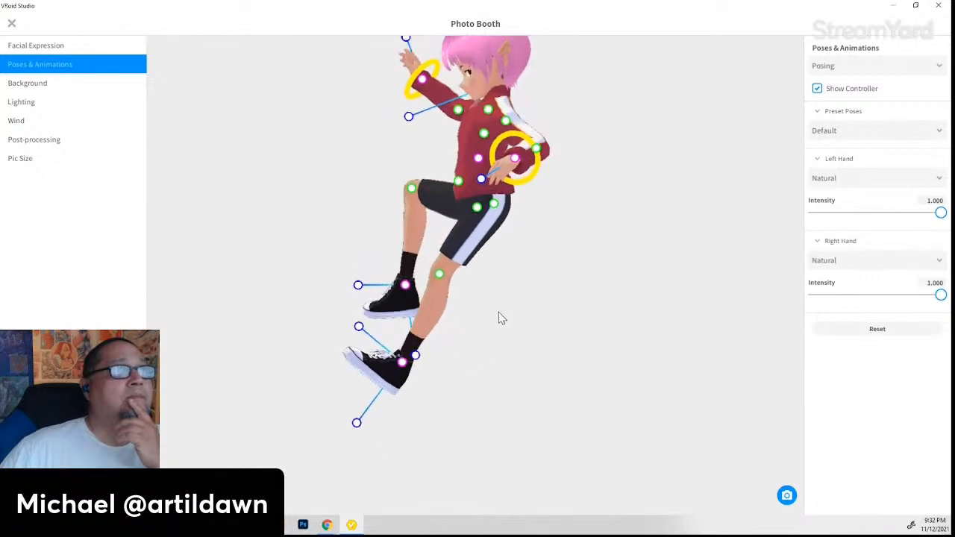
middle_click_drag(512, 267, 512, 331)
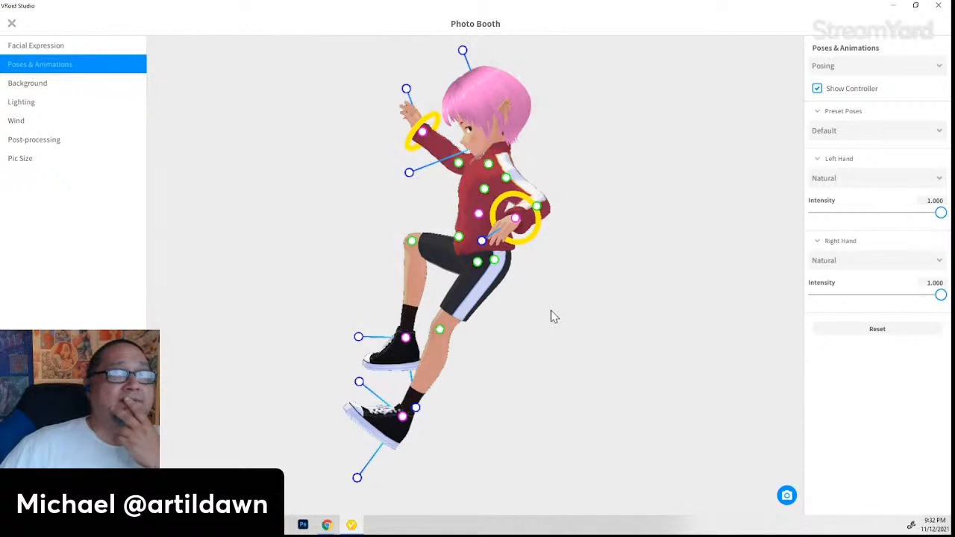
right_click_drag(481, 337, 498, 333)
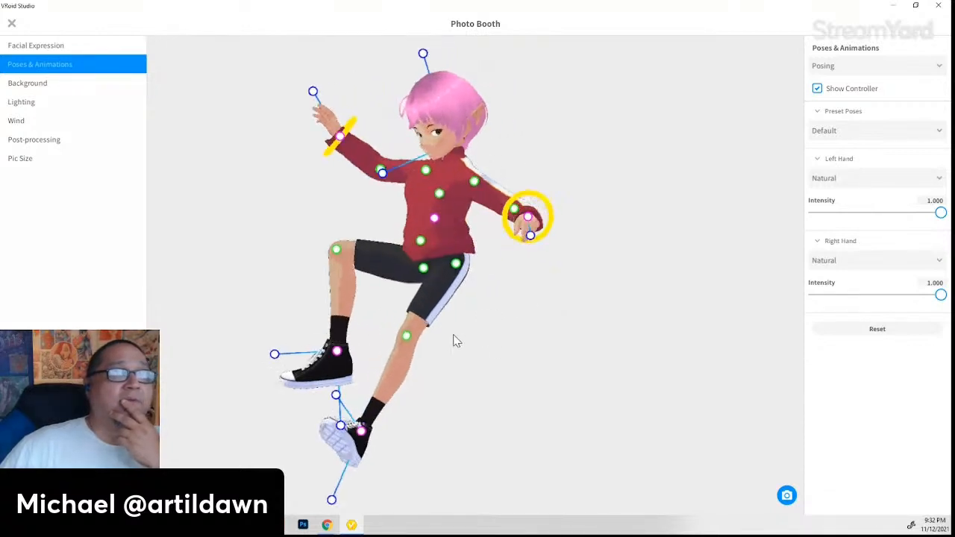
middle_click_drag(457, 341, 534, 325)
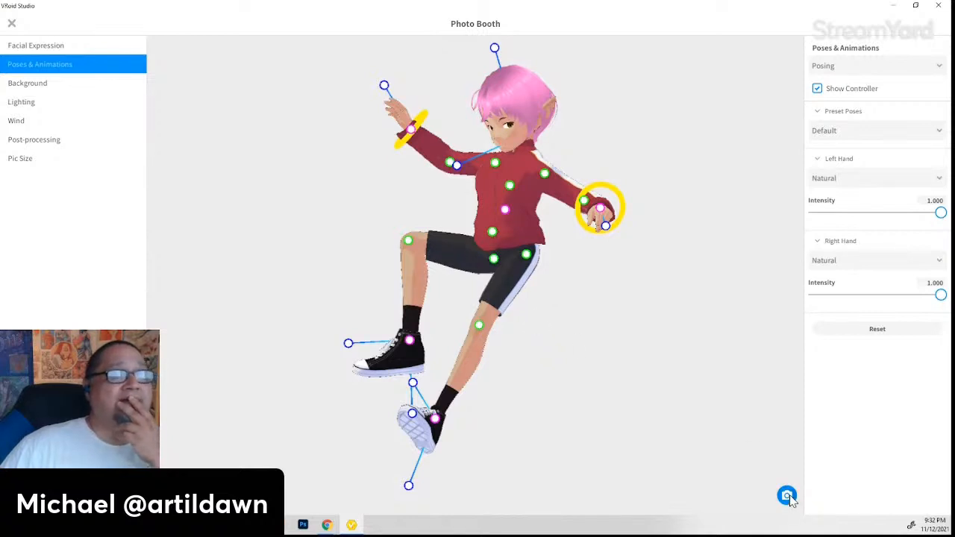
right_click_drag(521, 404, 693, 212)
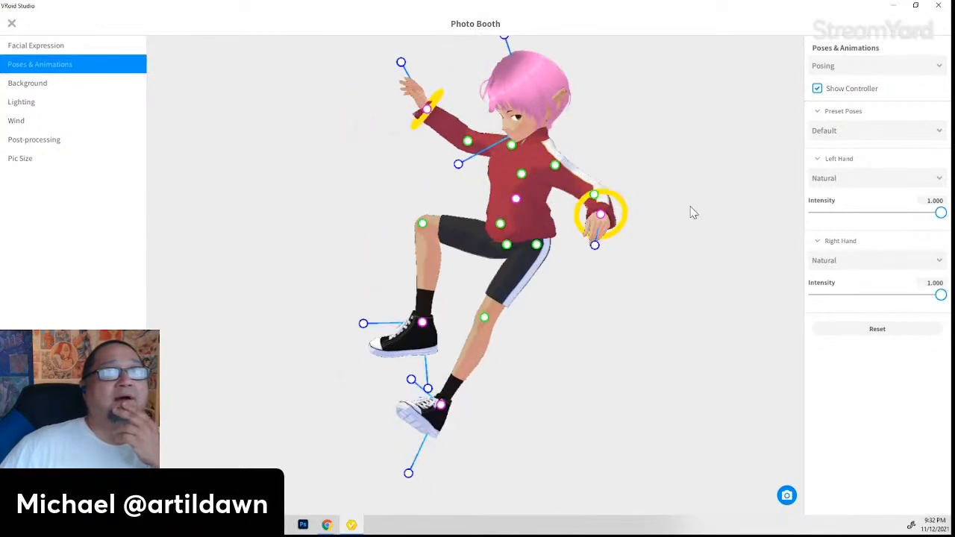
- Hide the pose controllers and view the finished pose from front, rear and above
left_click(818, 89)
right_click_drag(591, 365, 622, 361)
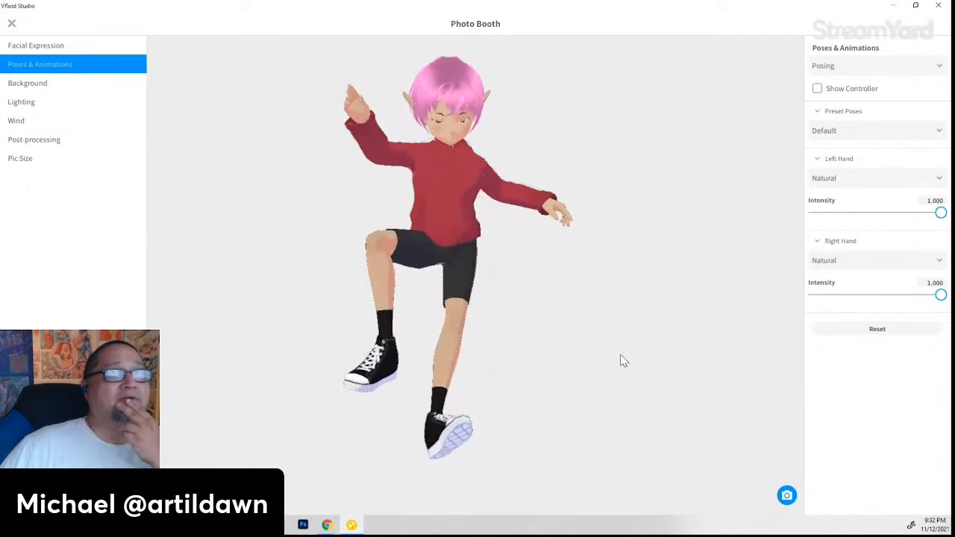
right_click_drag(573, 366, 616, 376)
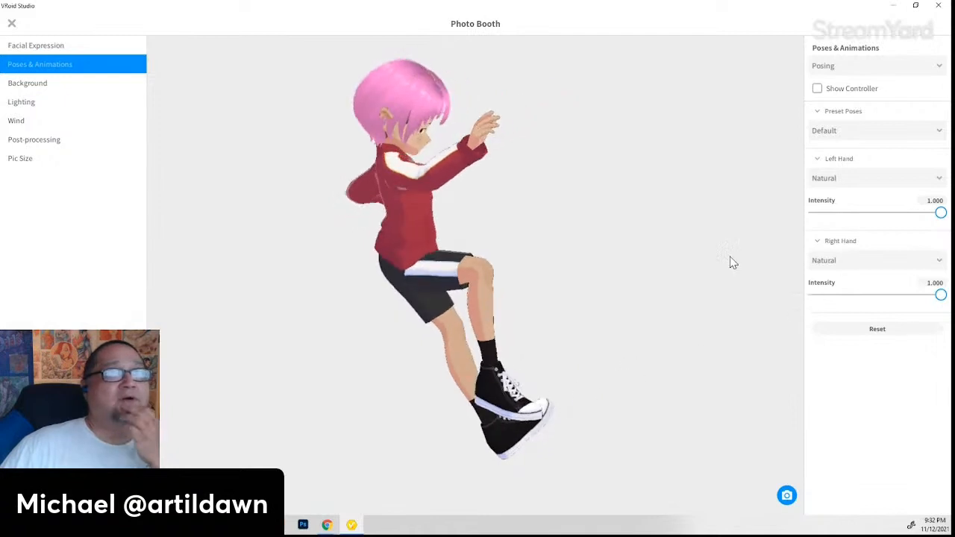
right_click_drag(719, 266, 681, 327)
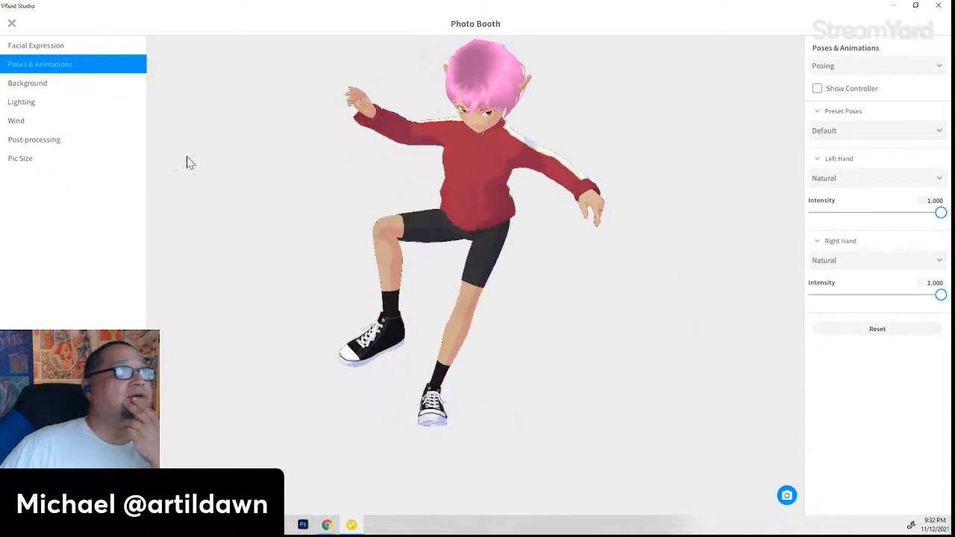
- Cancel importing a background picture, keeping the plain background, and move to Lighting
left_click(23, 87)
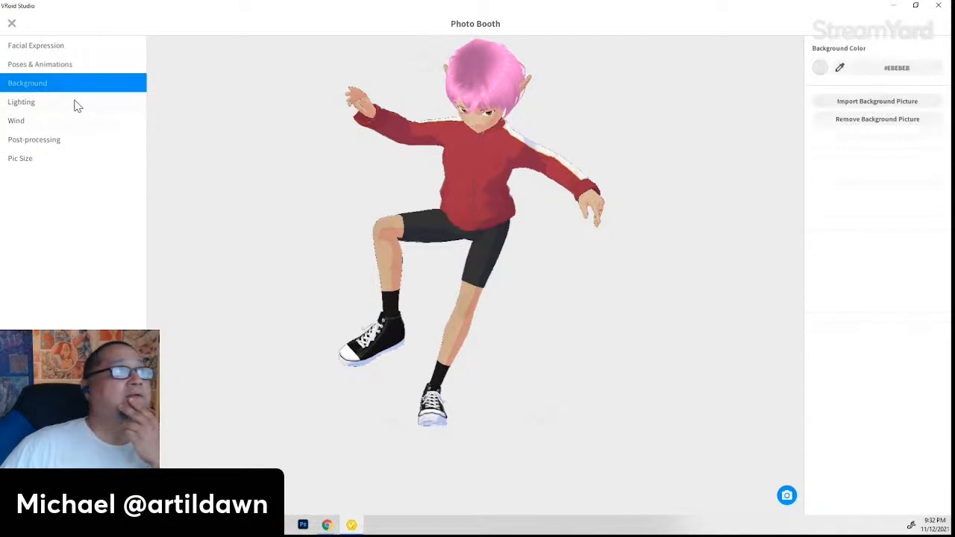
left_click(855, 104)
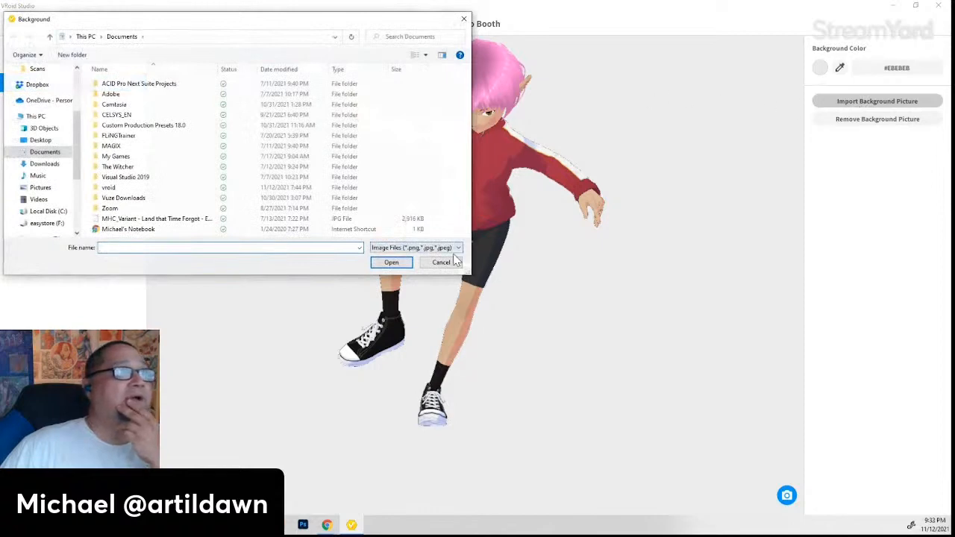
left_click(440, 264)
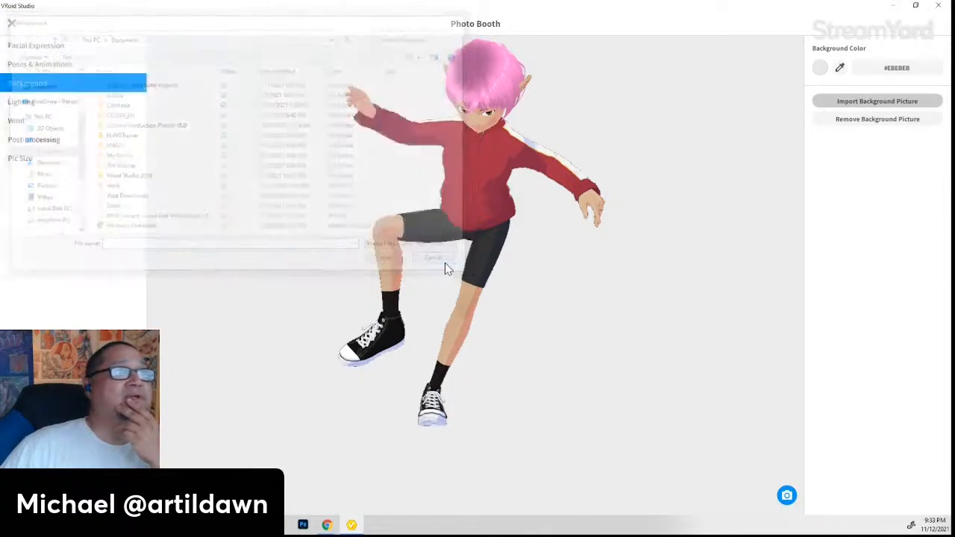
left_click(30, 104)
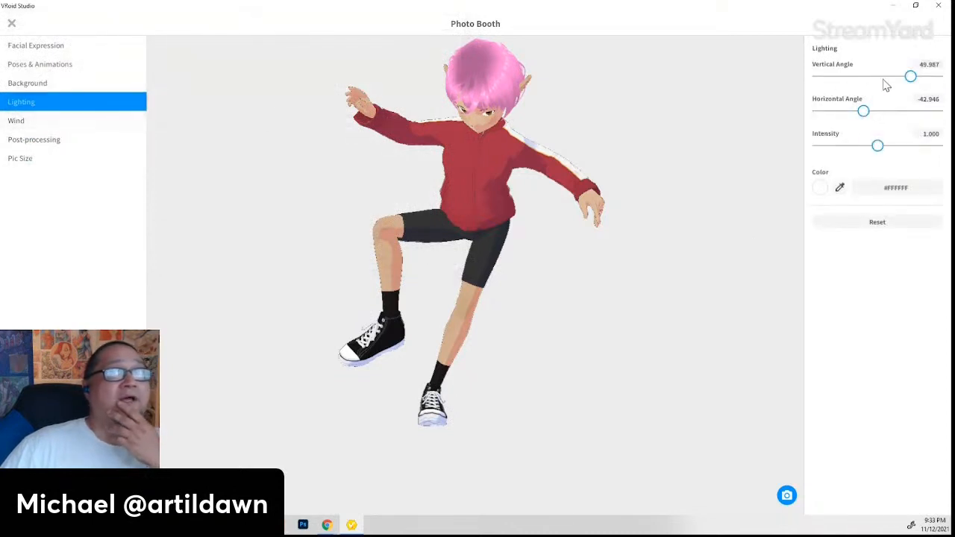
- Set the light to vertical angle -34.763, horizontal angle -147.946 and intensity 0.800
left_click_drag(911, 76, 872, 81)
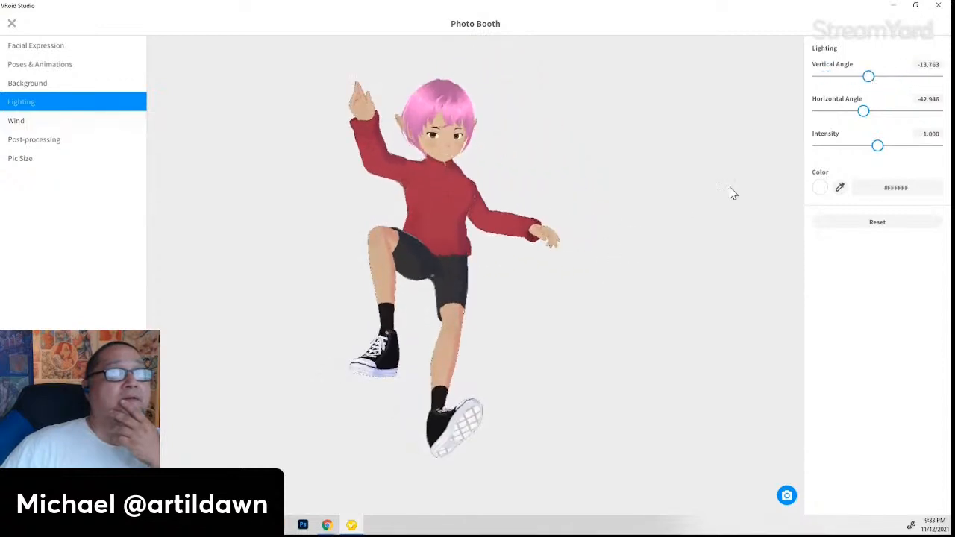
left_click_drag(872, 81, 831, 122)
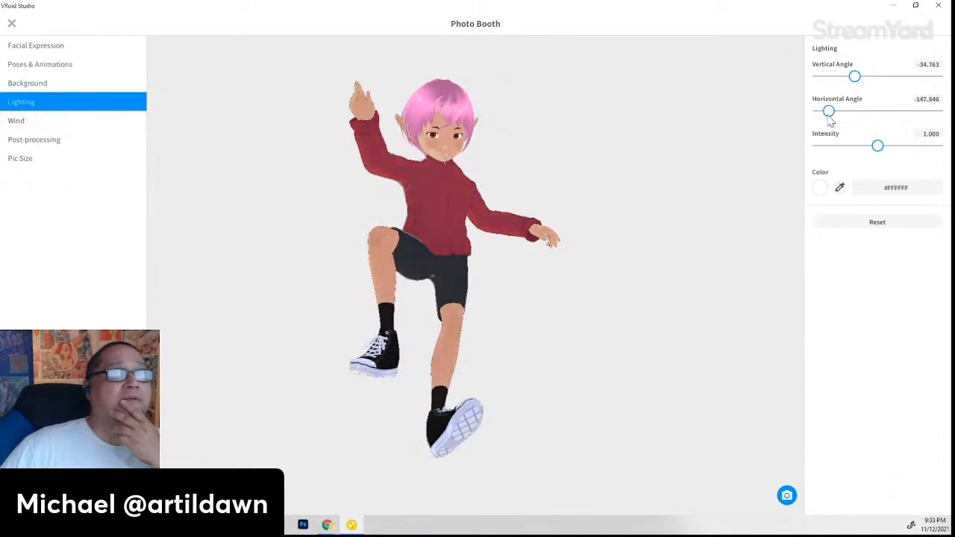
left_click_drag(565, 239, 598, 222)
mouse_move(883, 148)
left_mouse_down()
mouse_move(843, 154)
mouse_move(944, 152)
mouse_move(859, 151)
mouse_move(866, 148)
left_mouse_up()
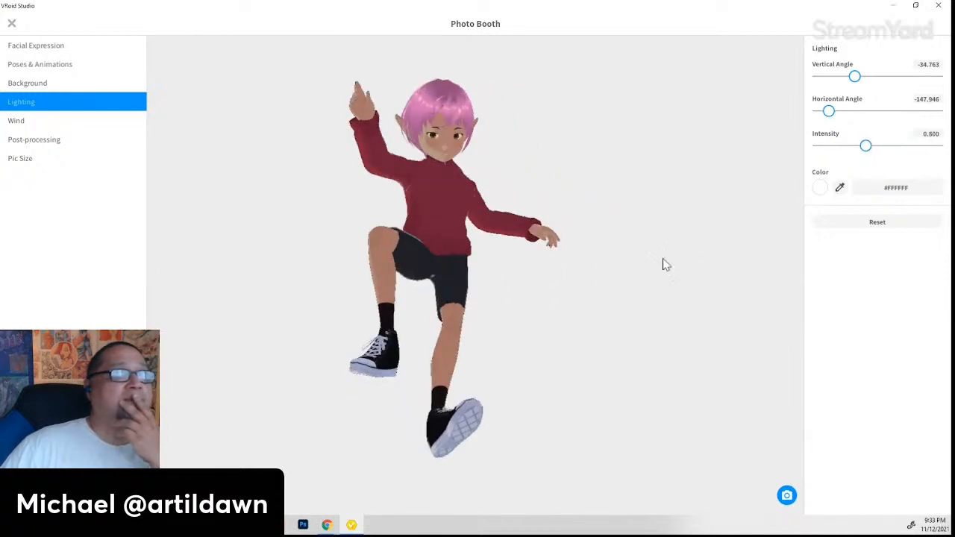
left_click(35, 123)
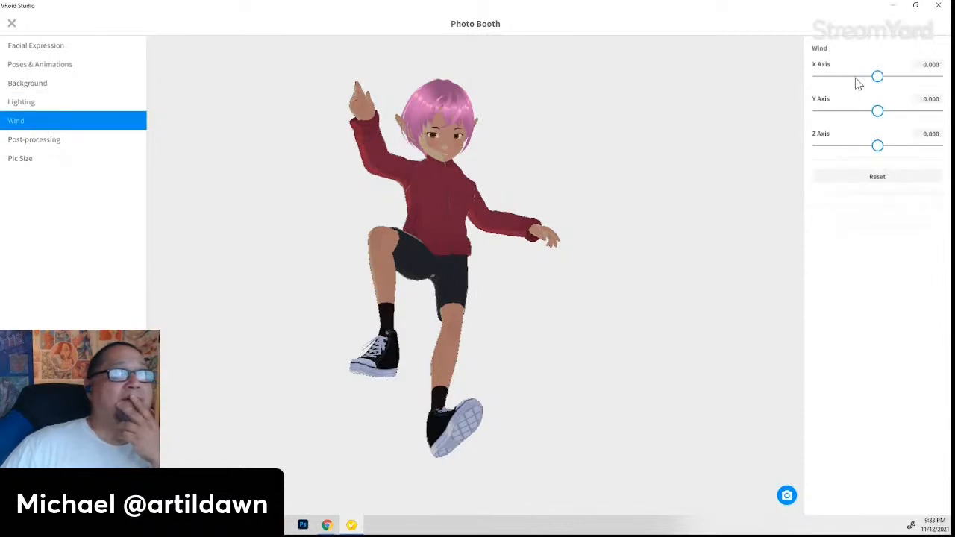
- Set the wind axes to X 1.000, Y -1.000 and Z -0.808
left_click_drag(857, 78, 876, 87)
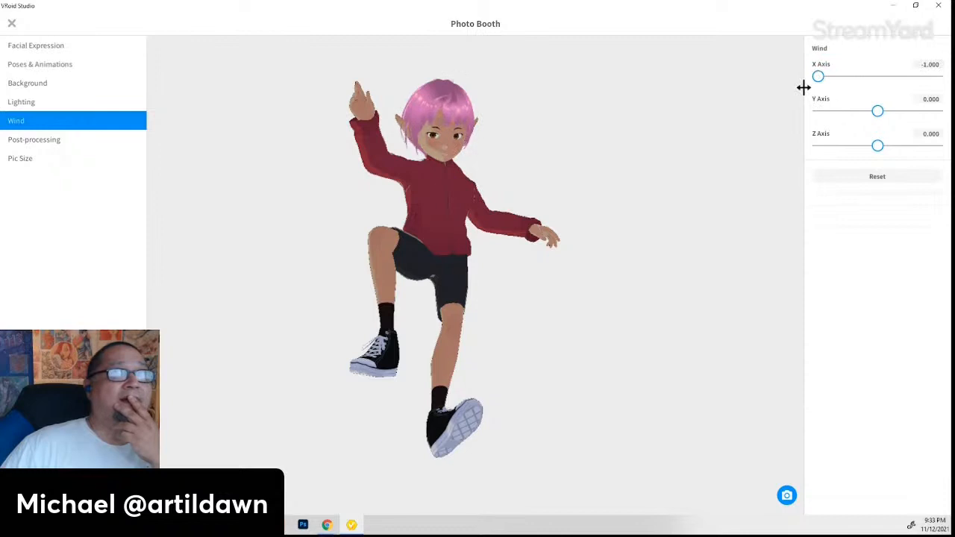
left_click_drag(803, 88, 942, 89)
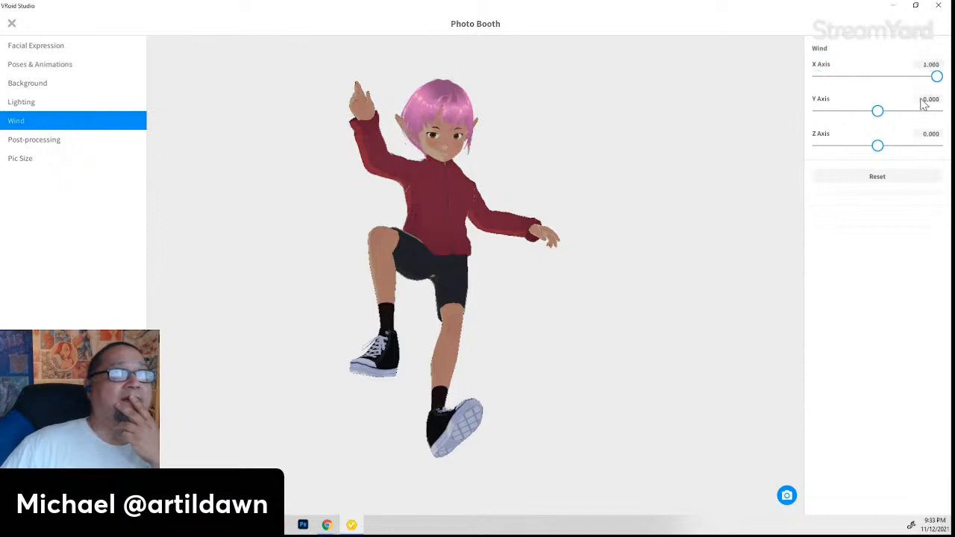
left_click_drag(878, 111, 802, 120)
left_click_drag(876, 146, 830, 146)
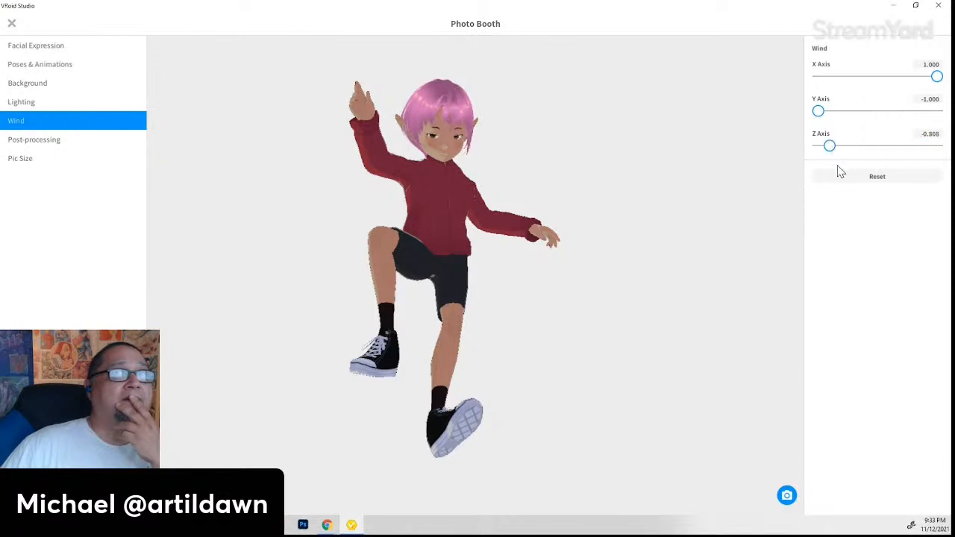
left_click(37, 141)
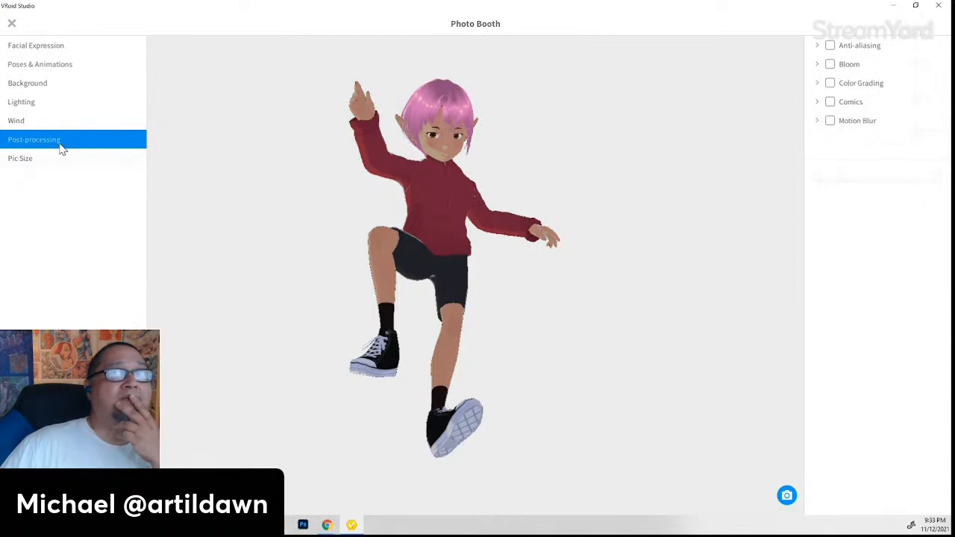
- Frame the elf's head and raised arm, toggling anti-aliasing on and off to compare
scroll(462, 170, "up", 4)
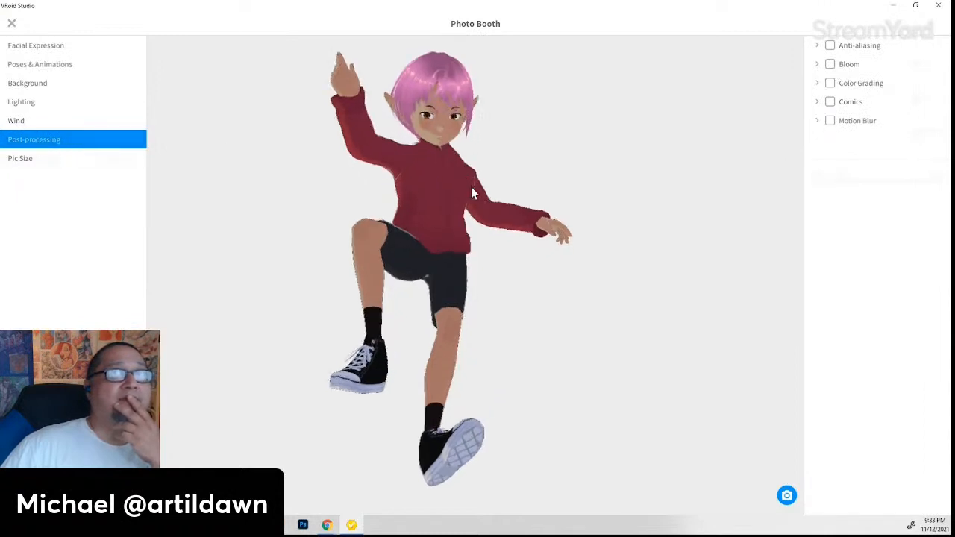
scroll(488, 160, "up", 1)
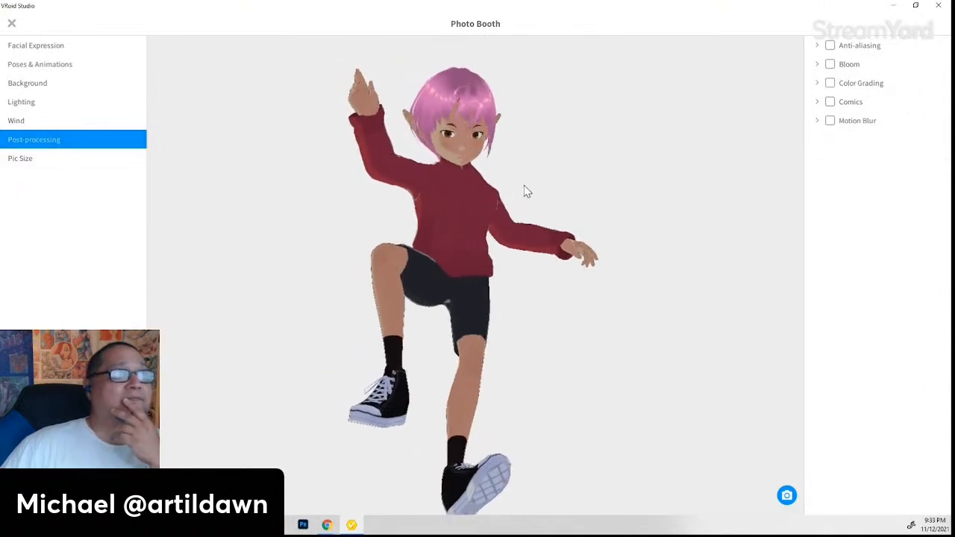
scroll(500, 191, "up", 4)
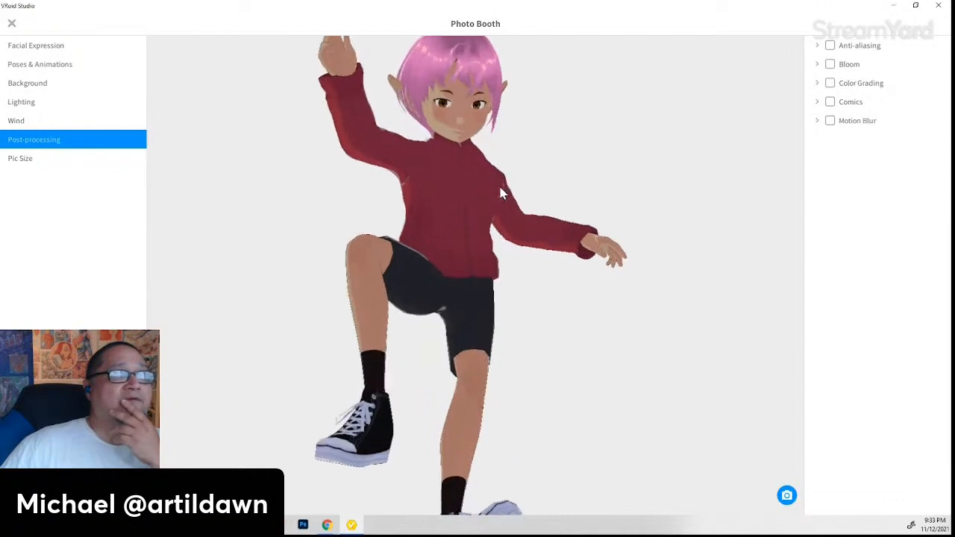
scroll(500, 189, "up", 4)
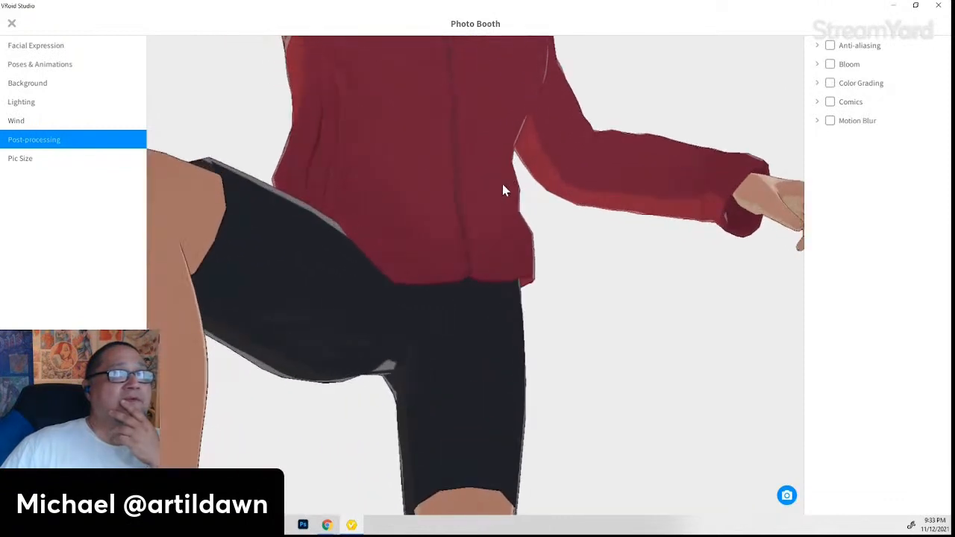
middle_click_drag(505, 86, 634, 263)
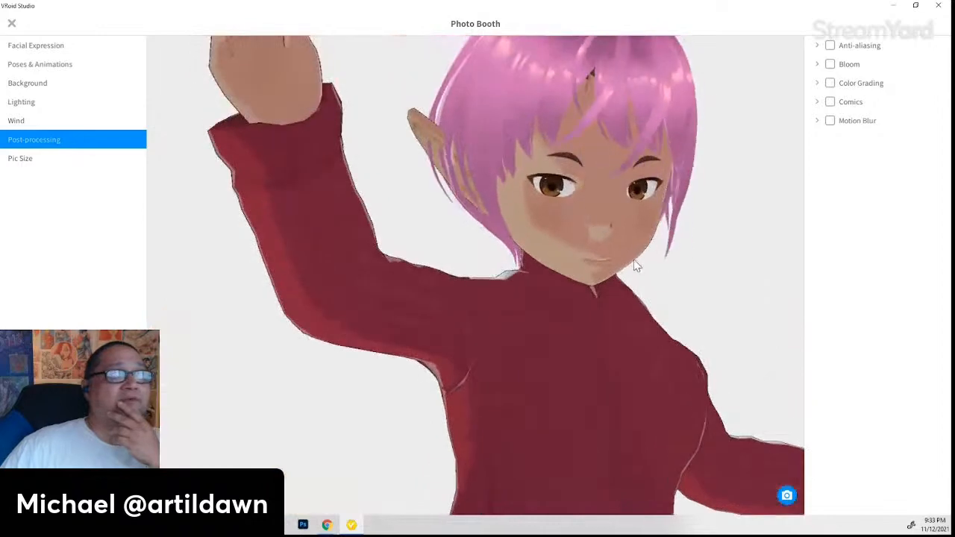
right_click_drag(635, 262, 605, 321)
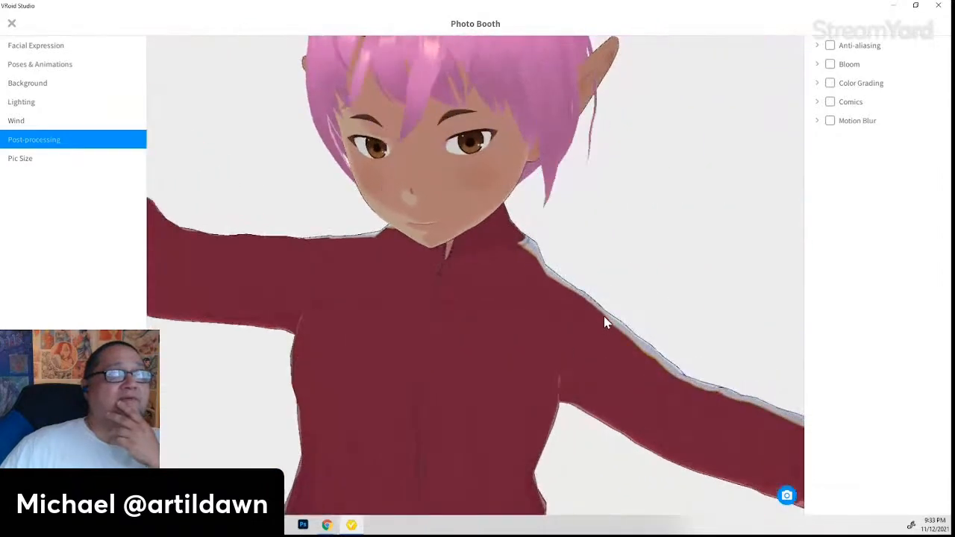
left_click(830, 45)
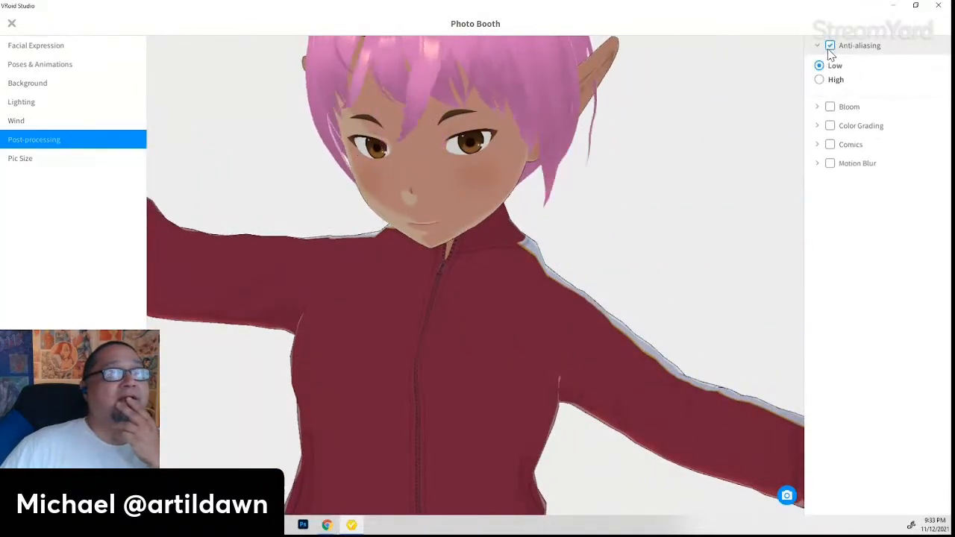
left_click(830, 45)
left_click(830, 46)
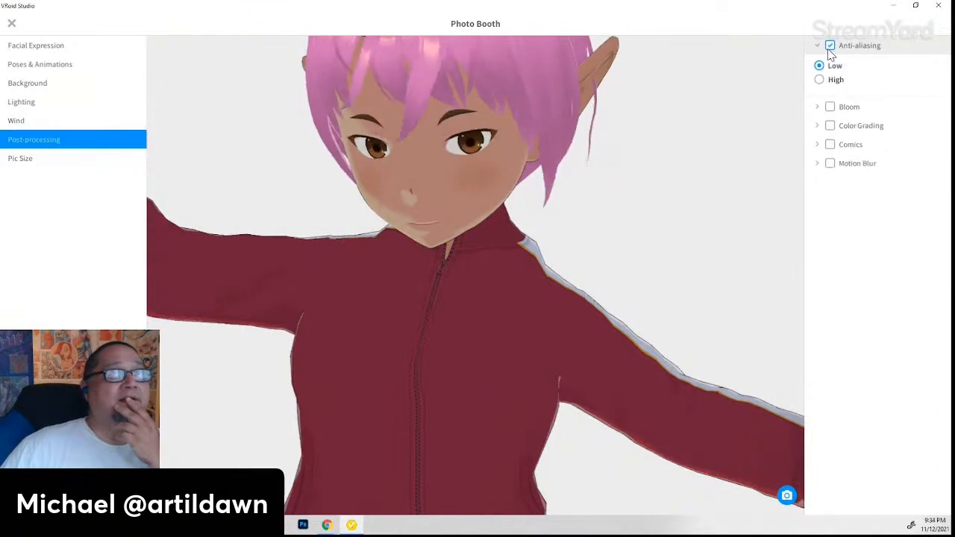
left_click(830, 45)
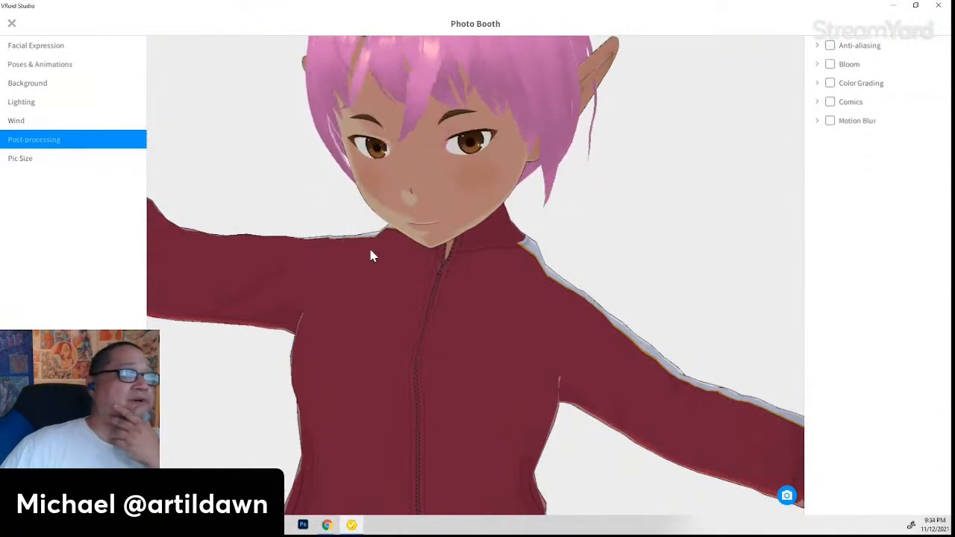
- Turn anti-aliasing back on at Low quality and frame the face and hair
scroll(370, 246, "up", 2)
scroll(377, 241, "up", 1)
scroll(351, 228, "up", 1)
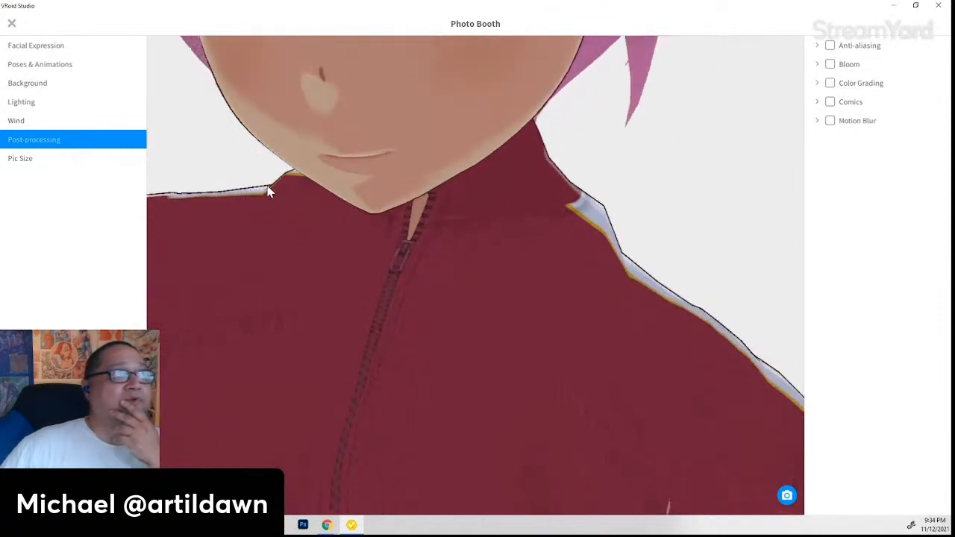
left_click(835, 46)
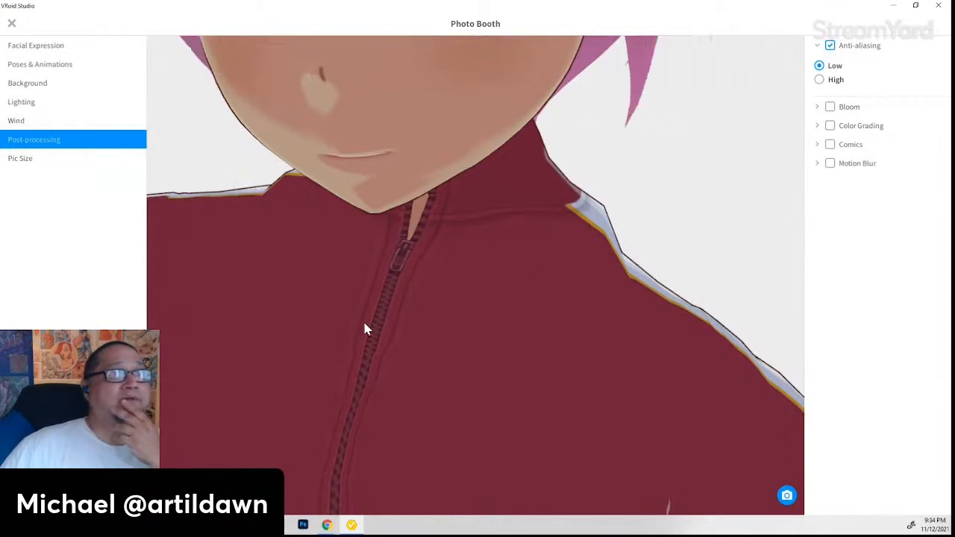
middle_click_drag(398, 91, 437, 286)
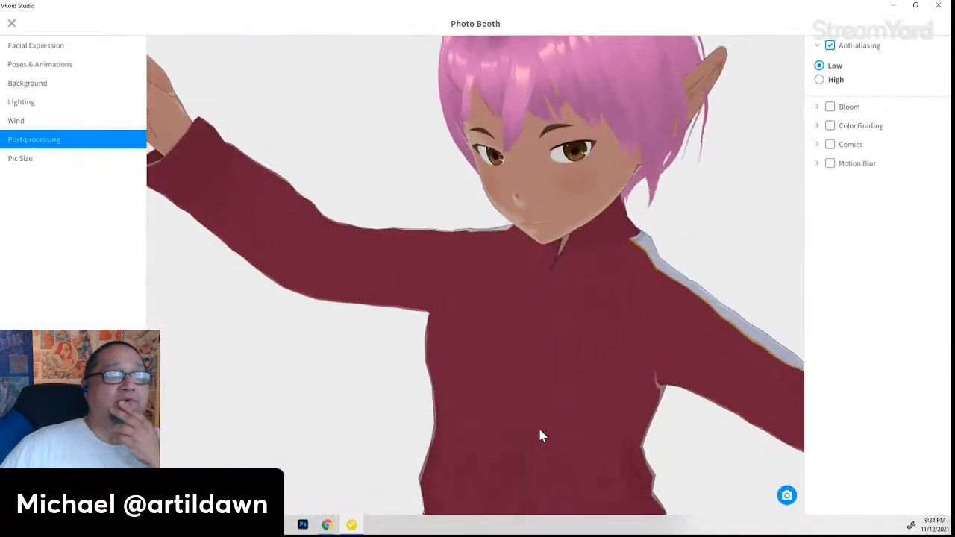
- Turn on Bloom, toggling it off and on a few times to compare the look
left_click(834, 110)
left_click(834, 110)
left_click(834, 109)
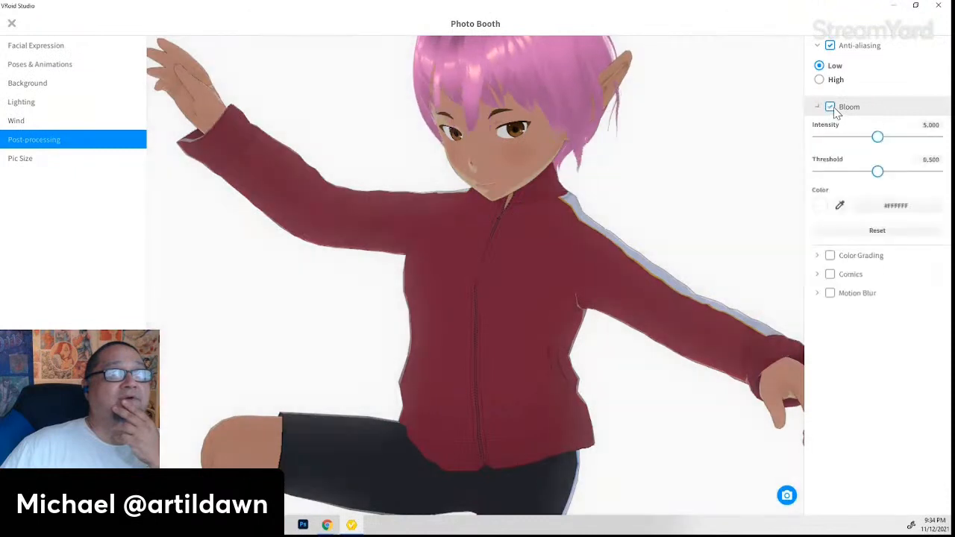
left_click(834, 110)
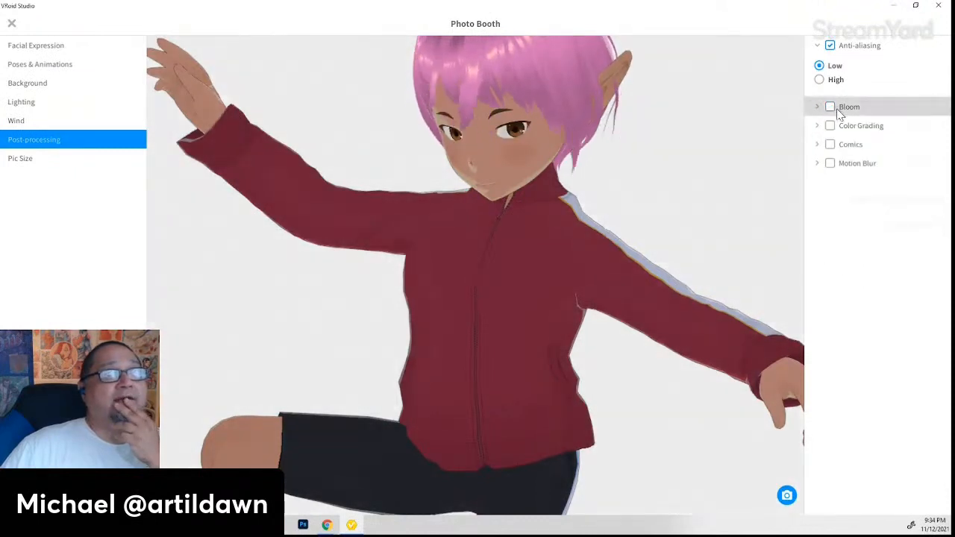
left_click(833, 110)
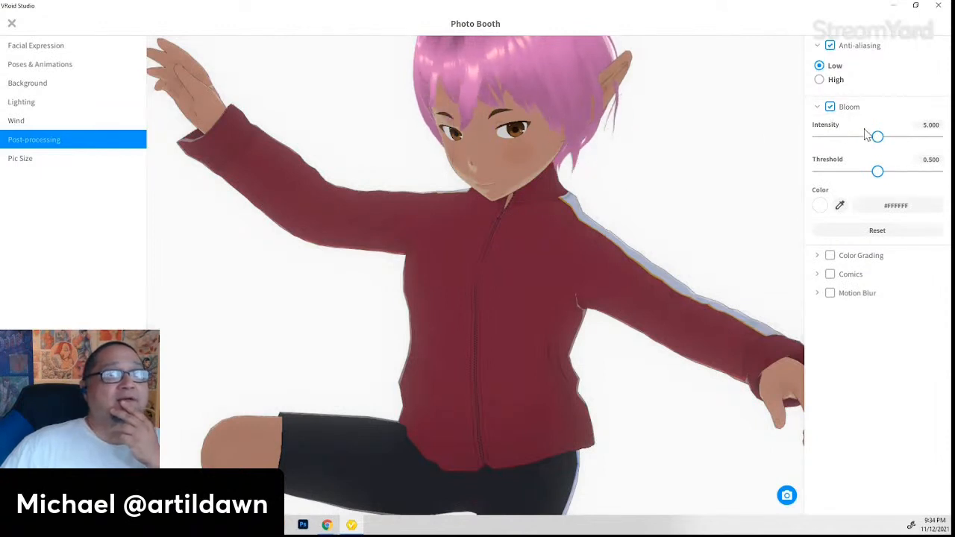
left_click(831, 108)
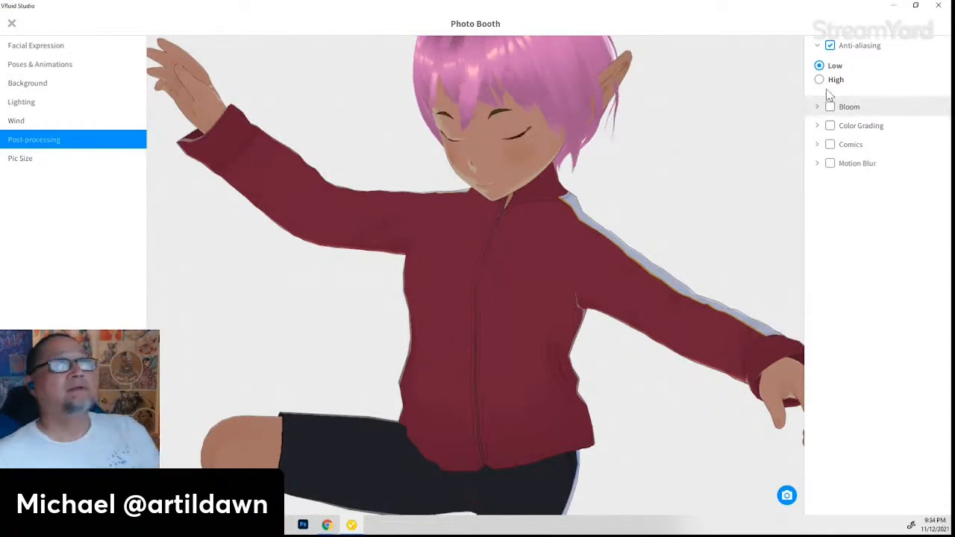
left_click(830, 108)
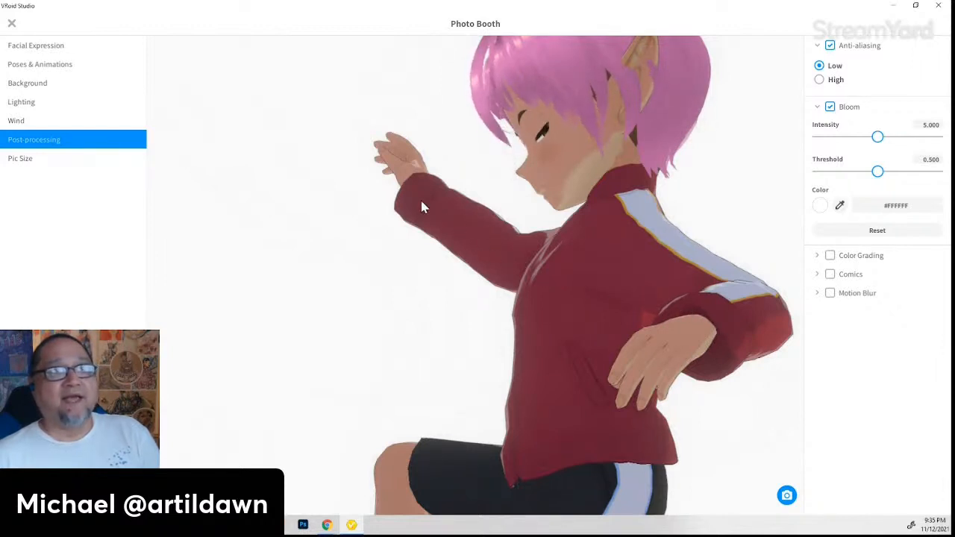
- Set Bloom intensity to 5.667 and threshold to 0.629, comparing the result with bloom off
mouse_move(879, 140)
left_mouse_down()
mouse_move(901, 136)
mouse_move(800, 129)
mouse_move(937, 134)
mouse_move(889, 136)
left_mouse_up()
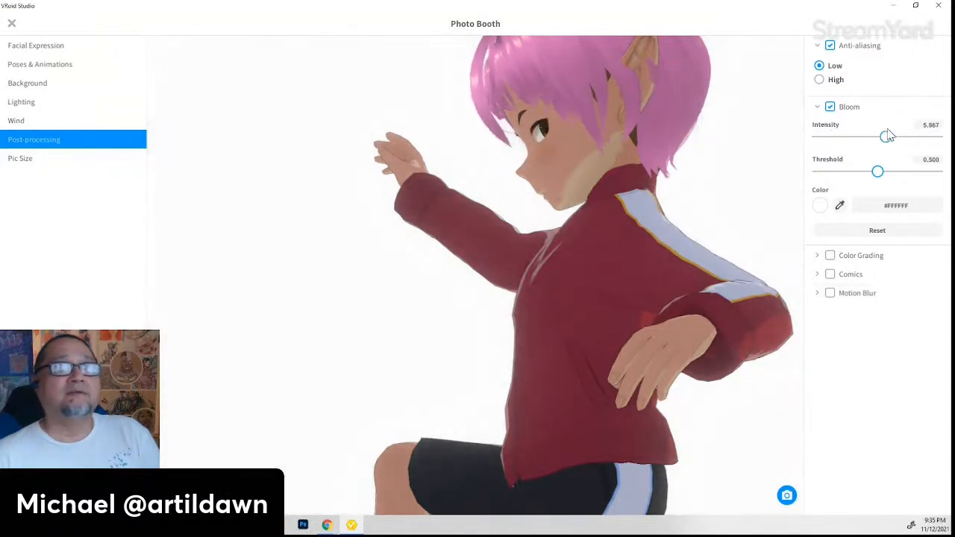
left_click_drag(877, 171, 857, 235)
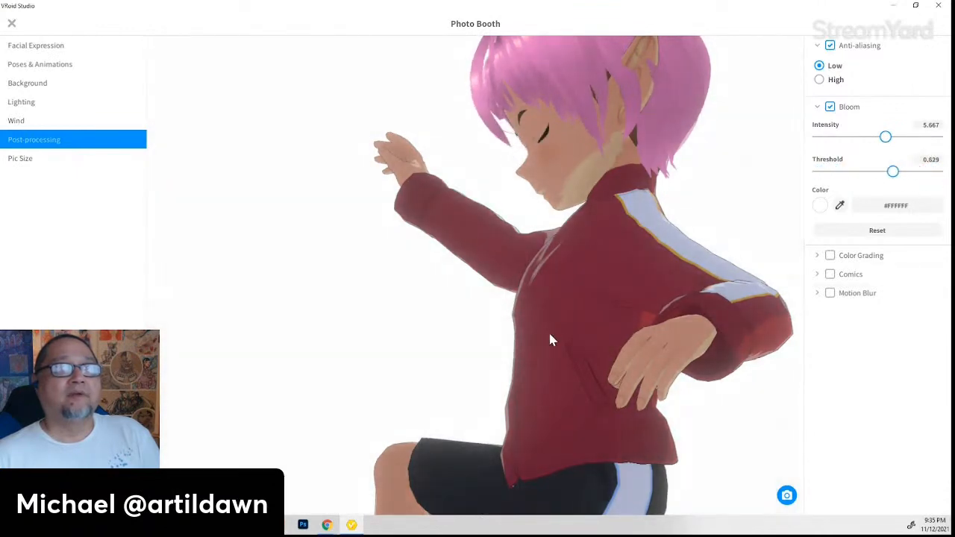
right_click_drag(550, 335, 588, 339)
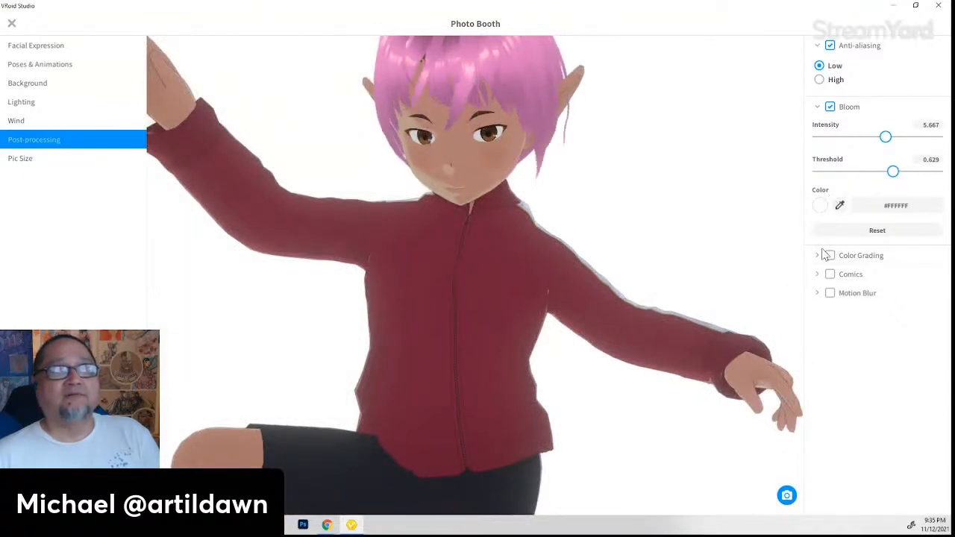
left_click(818, 110)
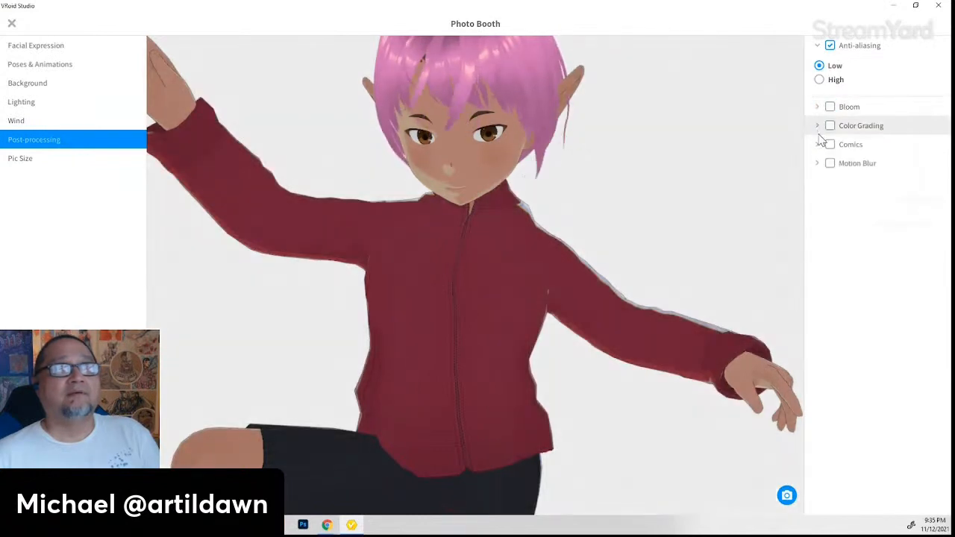
left_click(830, 109)
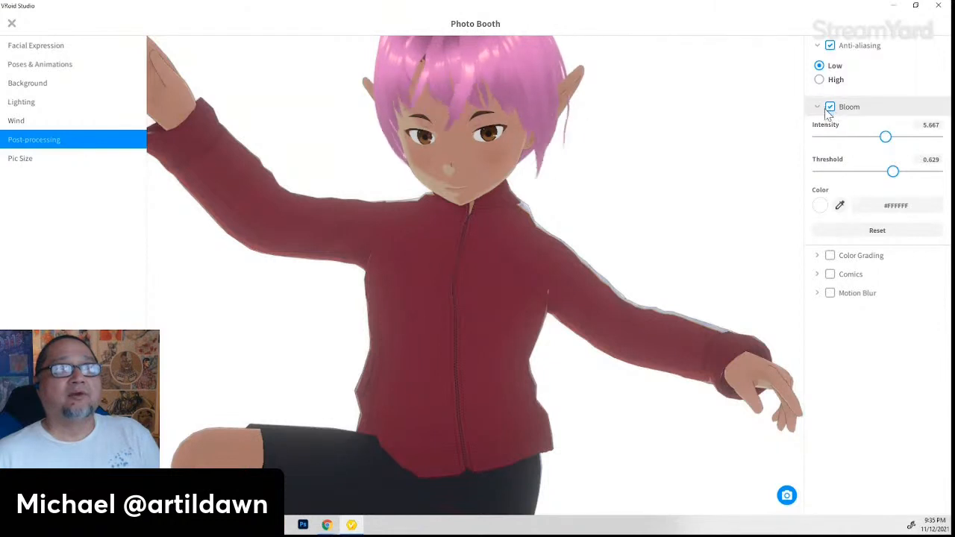
left_click(830, 107)
left_click(830, 107)
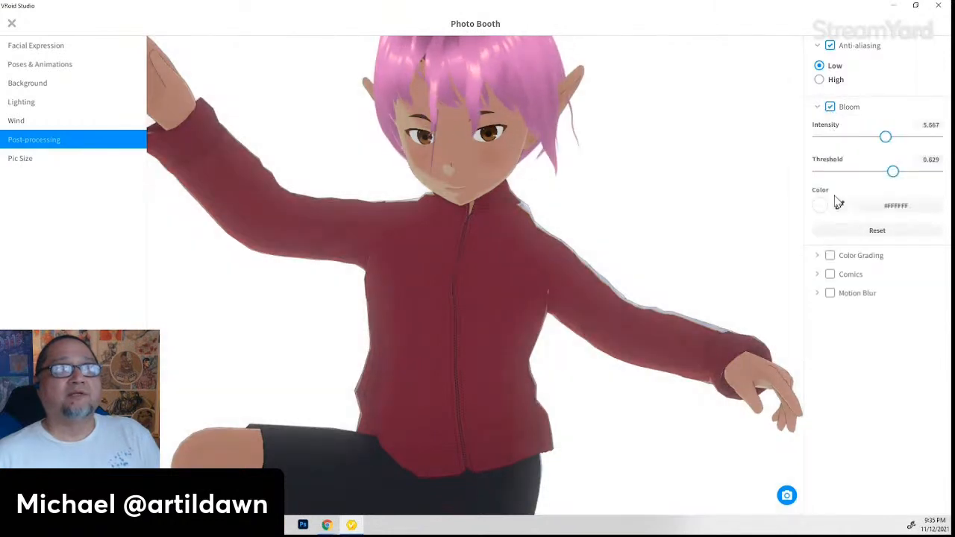
left_click(819, 258)
left_click(830, 258)
- Enable Color Grading with temperature -76.652, tint 8.370, hue -30.837 and saturation 0.881
left_click(830, 255)
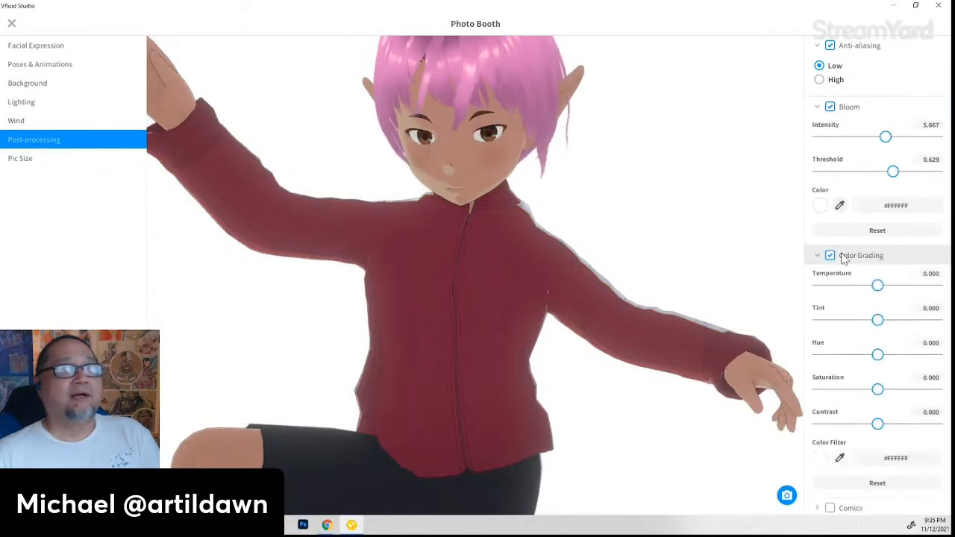
left_click_drag(875, 287, 834, 288)
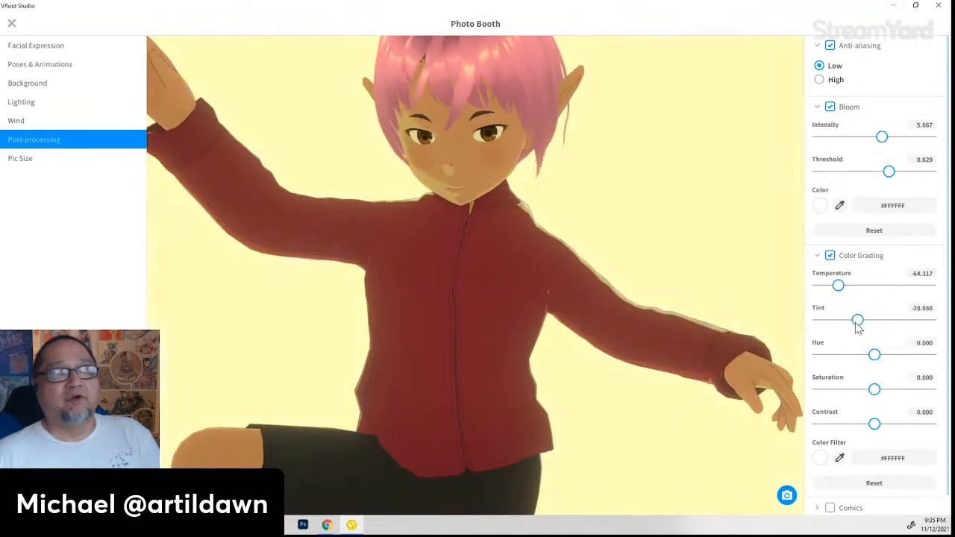
left_click_drag(858, 326, 900, 328)
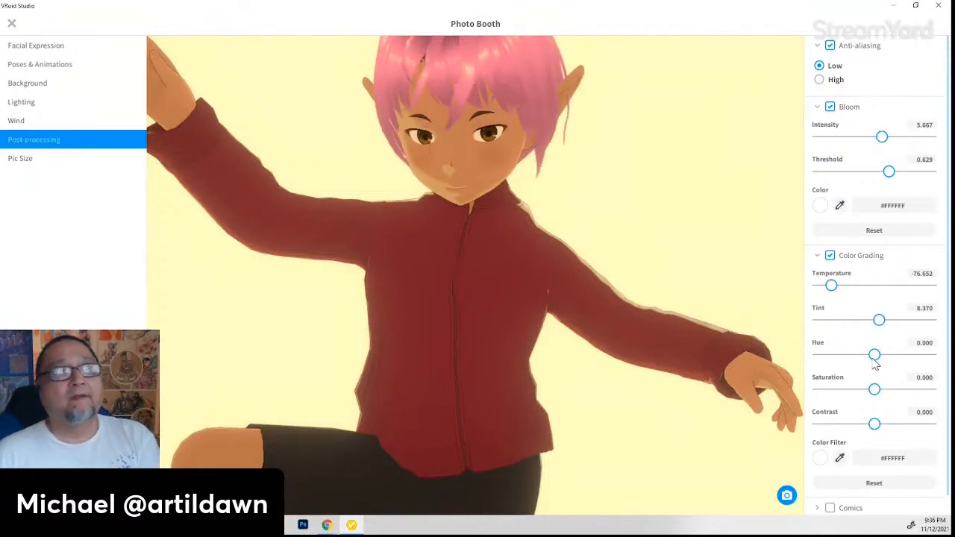
mouse_move(874, 362)
left_mouse_down()
mouse_move(844, 364)
mouse_move(866, 363)
mouse_move(857, 366)
left_mouse_up()
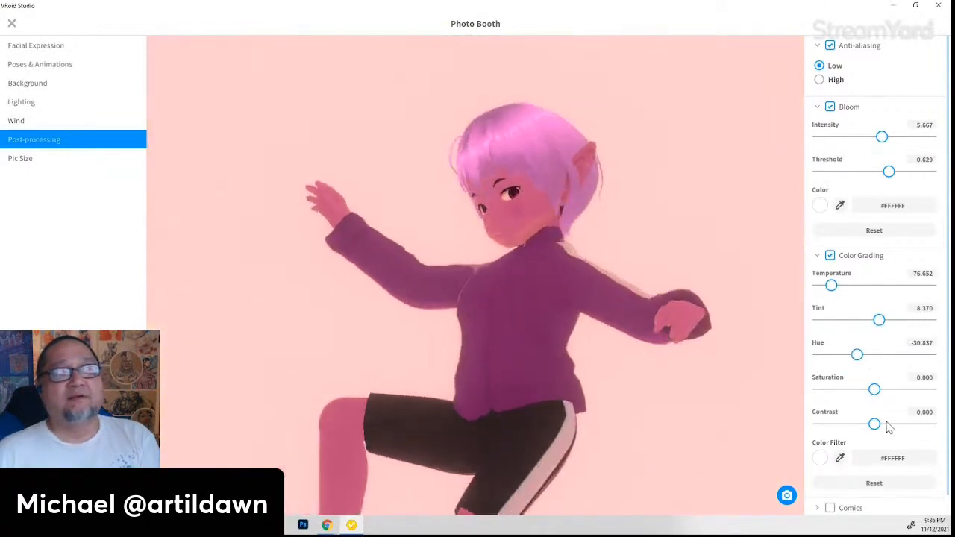
left_click_drag(877, 393, 880, 425)
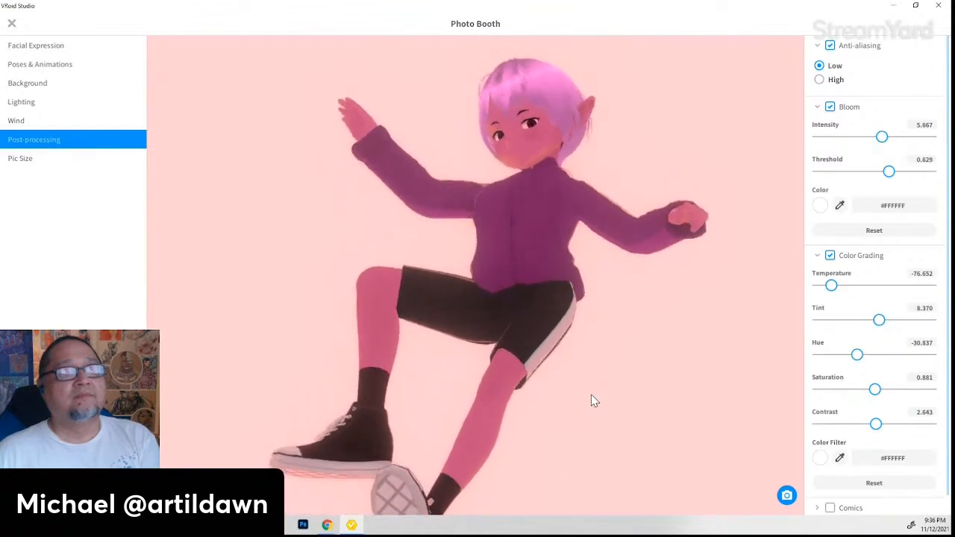
scroll(847, 420, "down", 1)
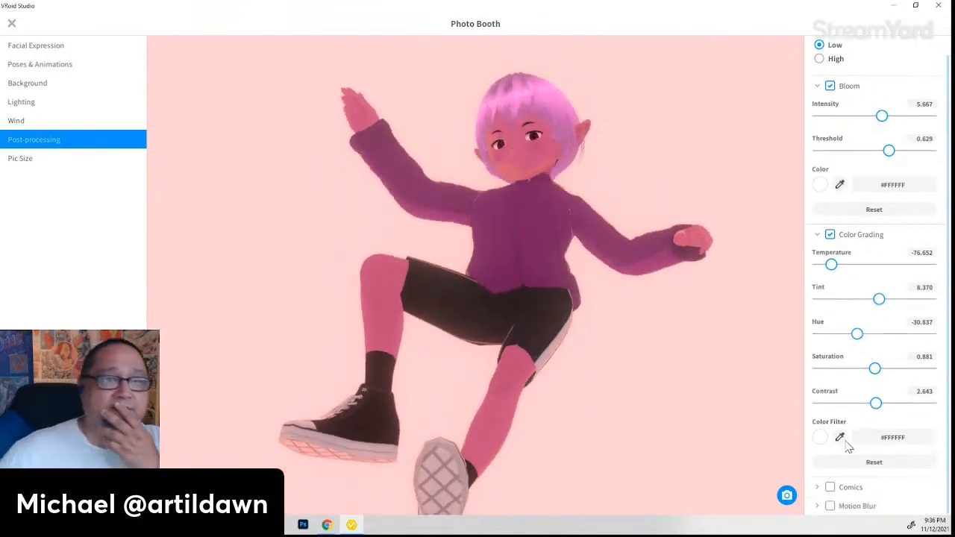
left_click(829, 487)
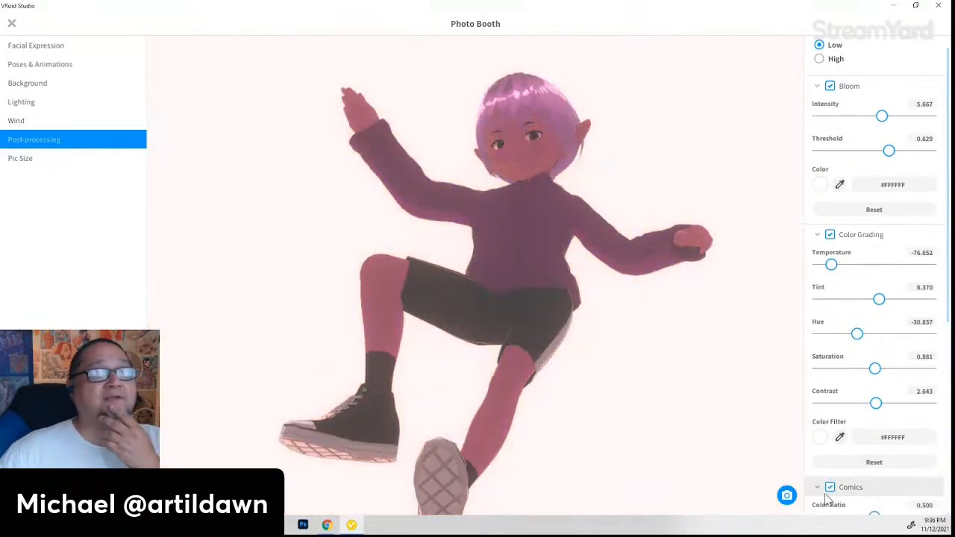
left_click(830, 489)
left_click(831, 489)
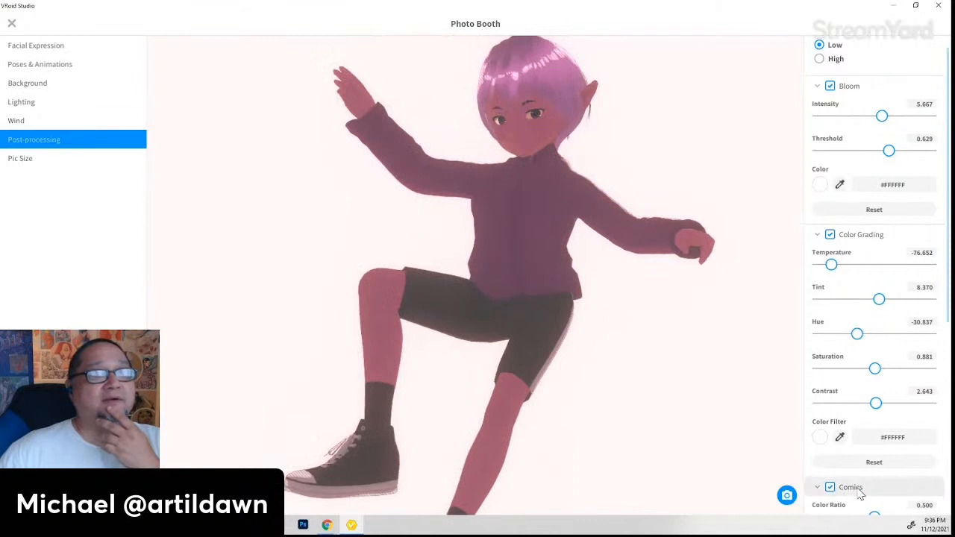
scroll(910, 468, "down", 3)
scroll(910, 468, "down", 2)
mouse_move(874, 394)
left_mouse_down()
mouse_move(802, 403)
mouse_move(898, 405)
mouse_move(804, 399)
mouse_move(917, 404)
mouse_move(839, 433)
left_mouse_up()
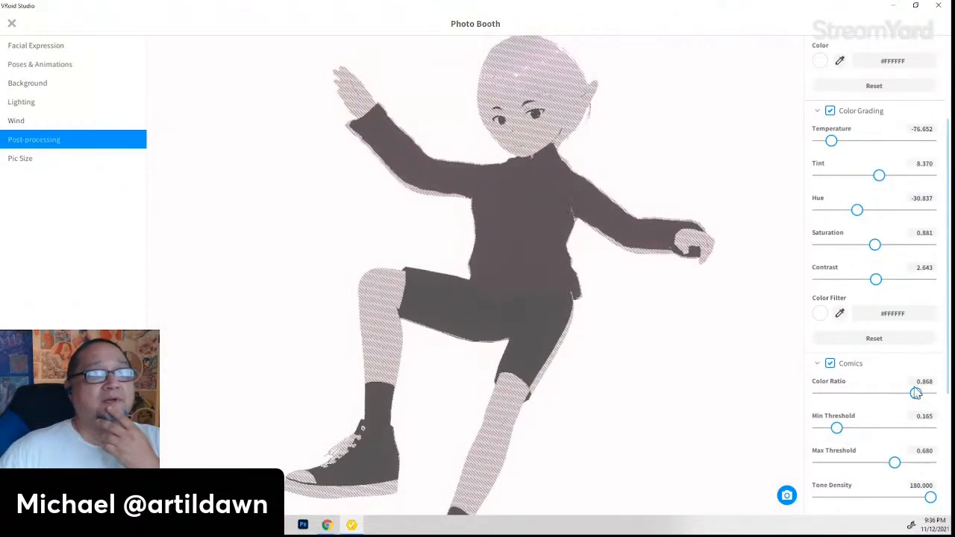
mouse_move(917, 393)
left_mouse_down()
mouse_move(816, 393)
mouse_move(832, 393)
left_mouse_up()
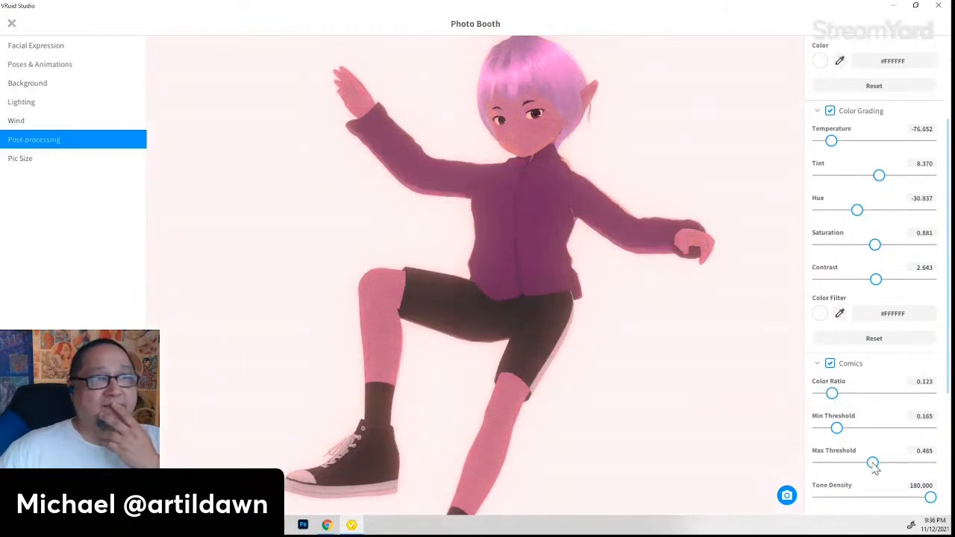
left_click_drag(874, 466, 848, 466)
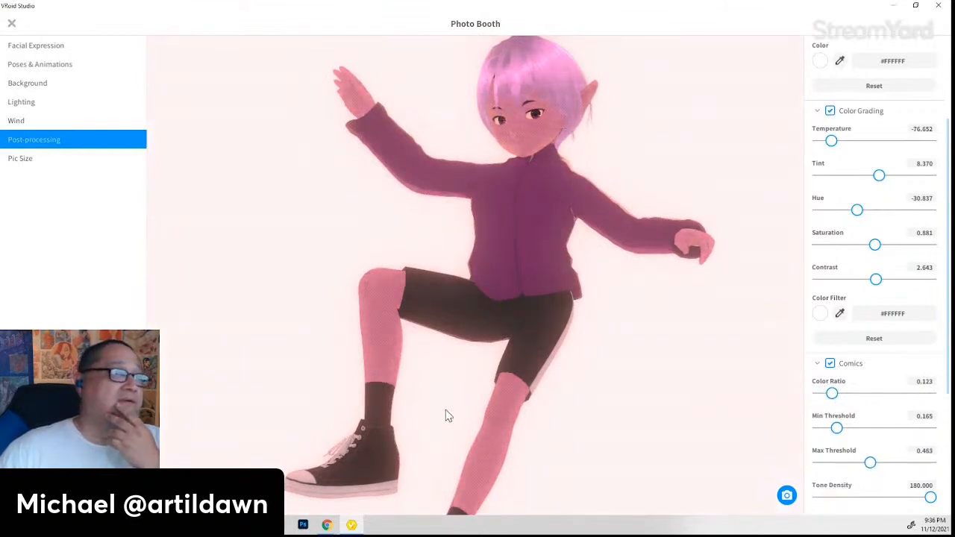
scroll(514, 429, "up", 10)
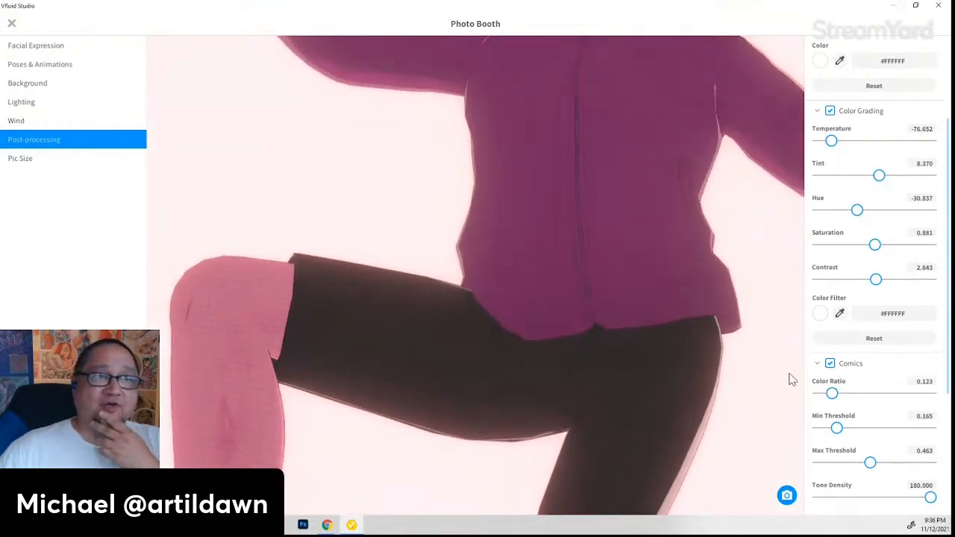
scroll(770, 360, "down", 1)
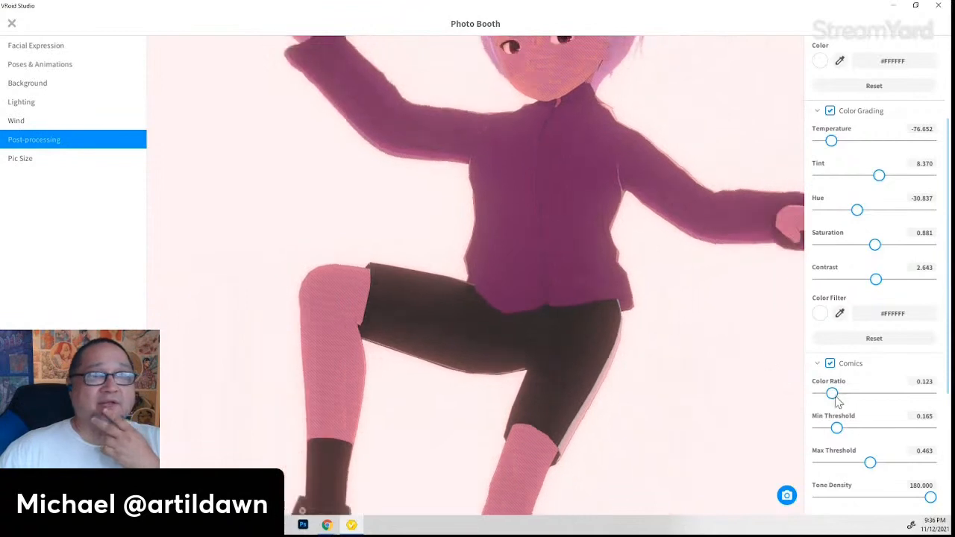
scroll(836, 399, "down", 3)
left_click_drag(842, 336, 832, 332)
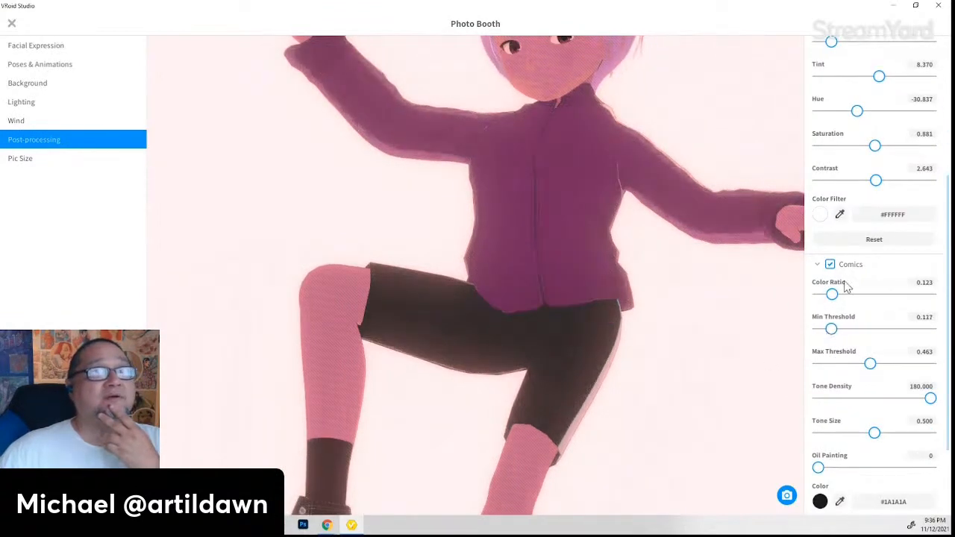
left_click(830, 265)
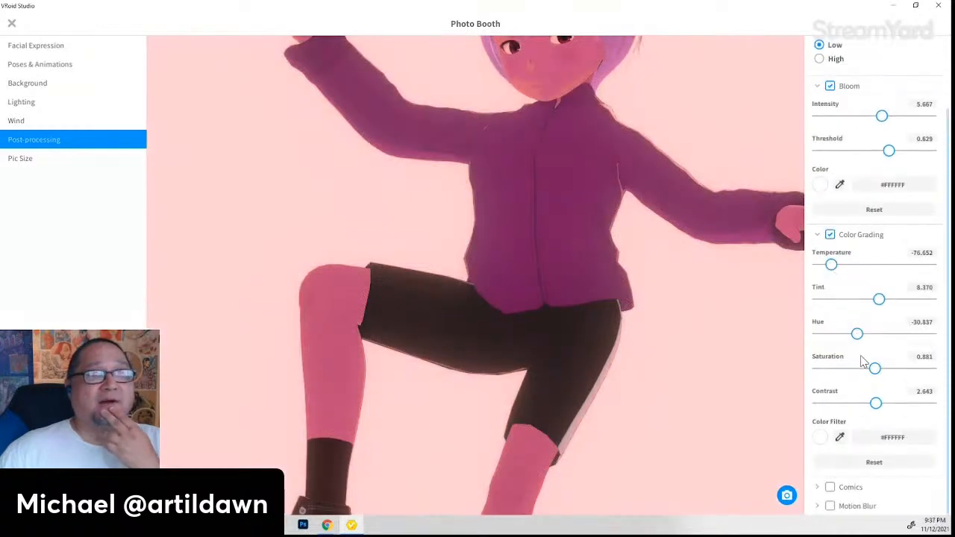
- Enable Motion Blur and angle its X direction slightly negative, to about -0.026
left_click(831, 507)
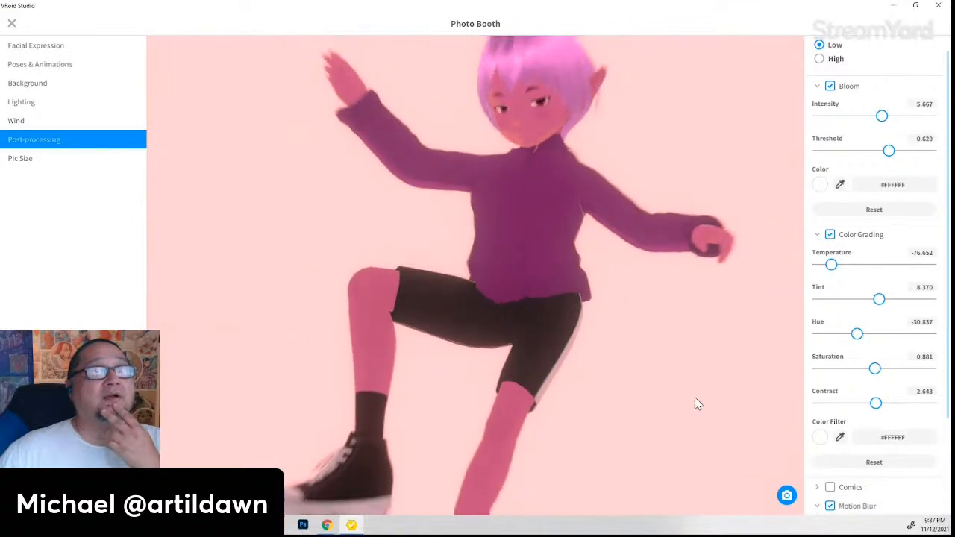
scroll(901, 445, "down", 3)
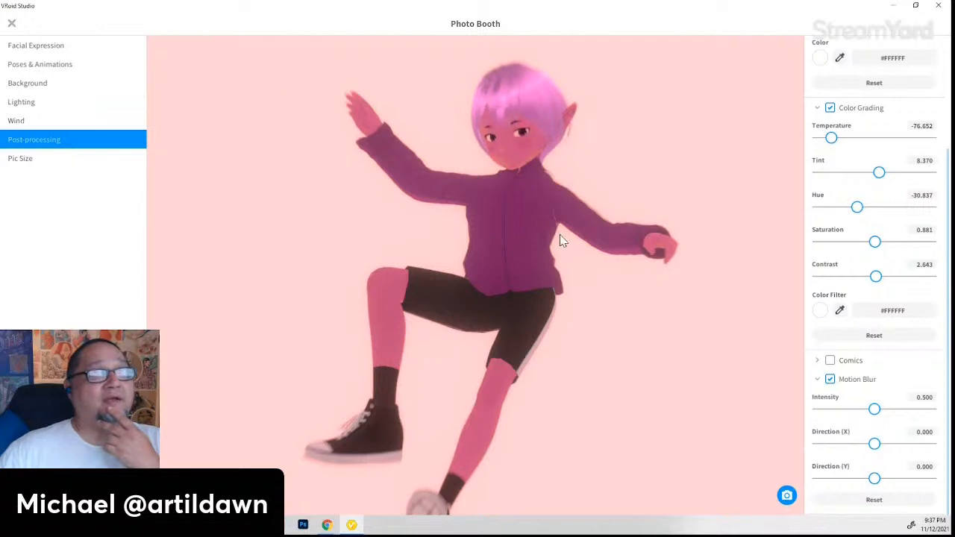
mouse_move(875, 445)
left_mouse_down()
mouse_move(820, 446)
mouse_move(900, 444)
mouse_move(859, 445)
mouse_move(870, 445)
left_mouse_up()
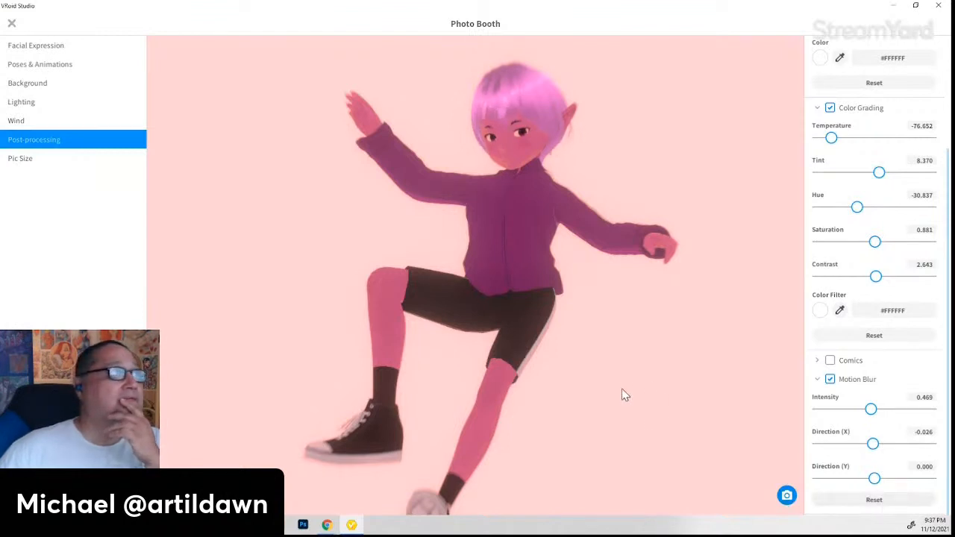
left_click(18, 159)
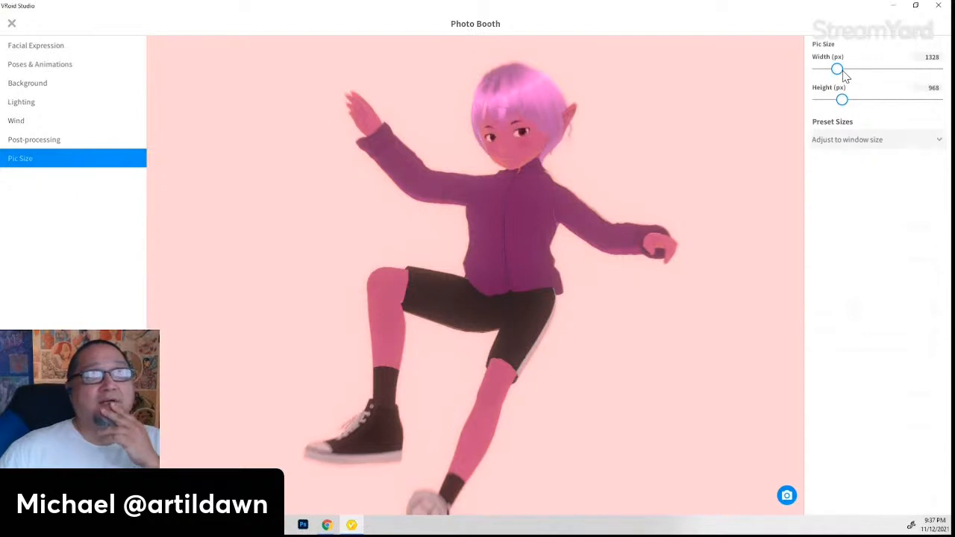
- Turn Motion Blur off and set a 730 × 1038 px portrait picture size framing the elf
mouse_move(844, 73)
left_mouse_down()
mouse_move(871, 77)
mouse_move(832, 76)
mouse_move(850, 87)
mouse_move(842, 91)
left_mouse_up()
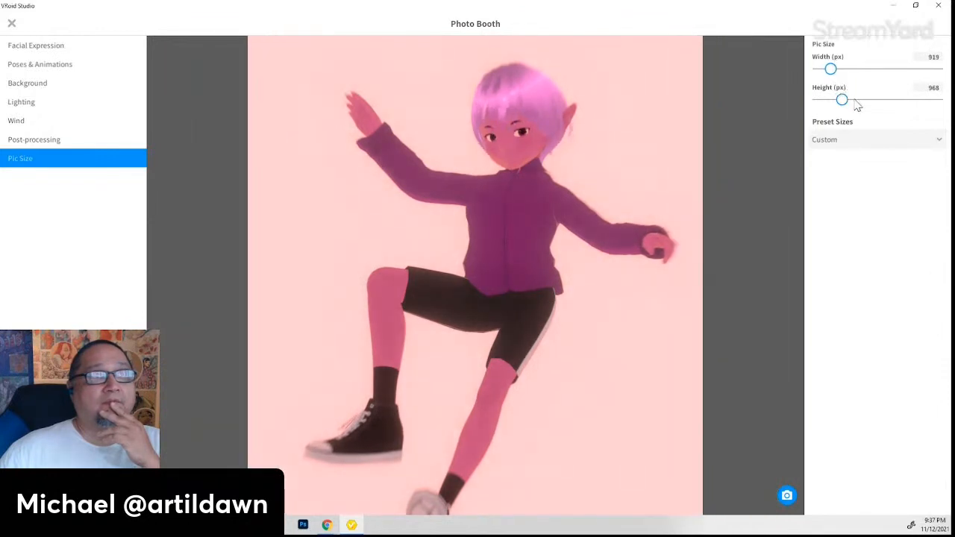
left_click(46, 139)
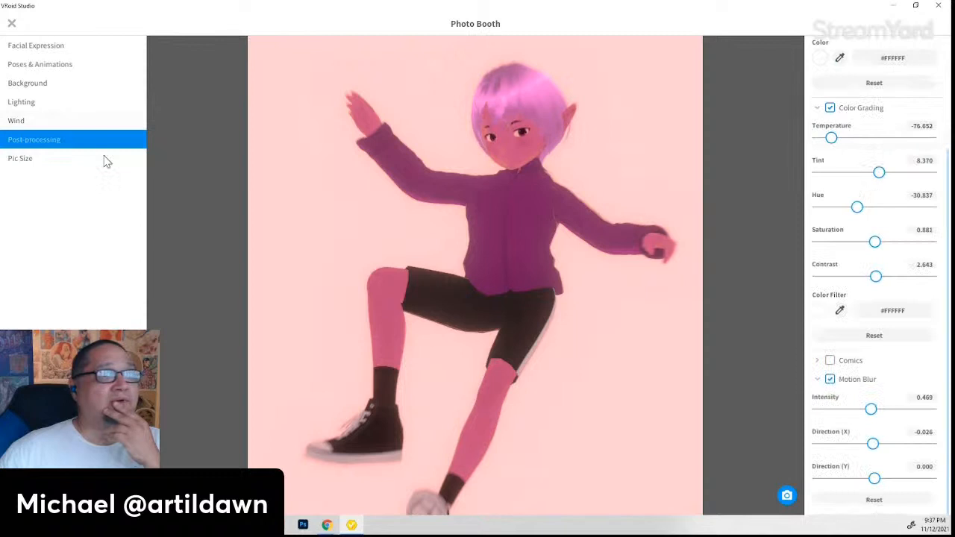
left_click(830, 379)
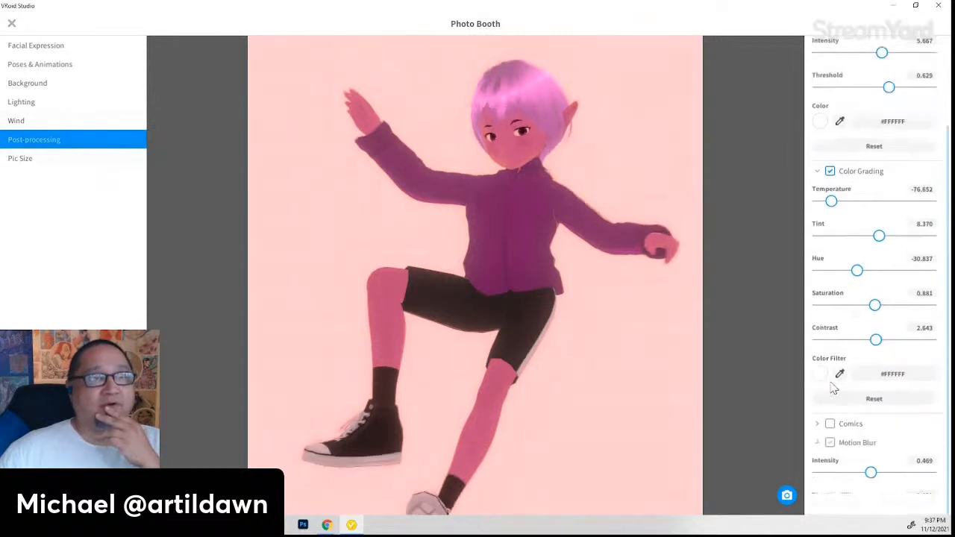
left_click(44, 159)
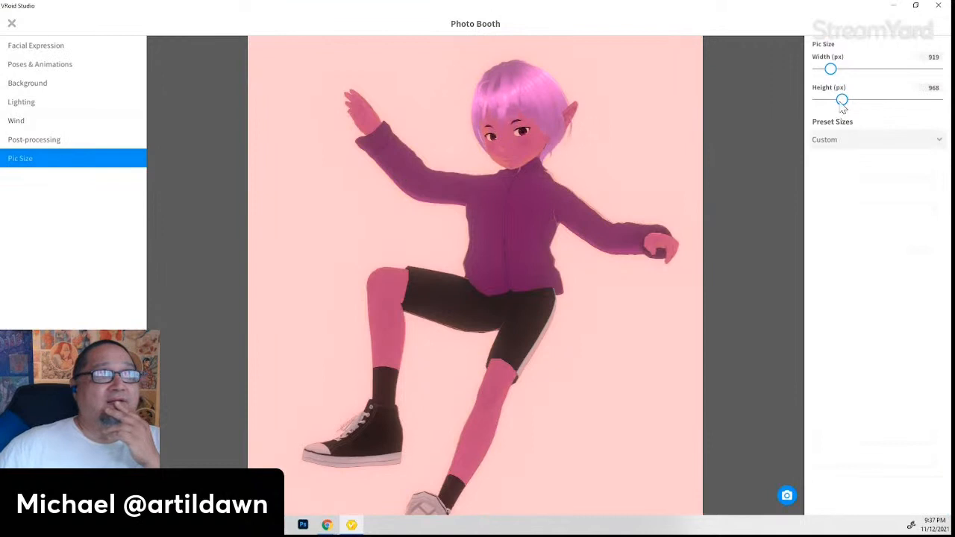
mouse_move(842, 106)
left_mouse_down()
mouse_move(823, 103)
mouse_move(844, 105)
left_mouse_up()
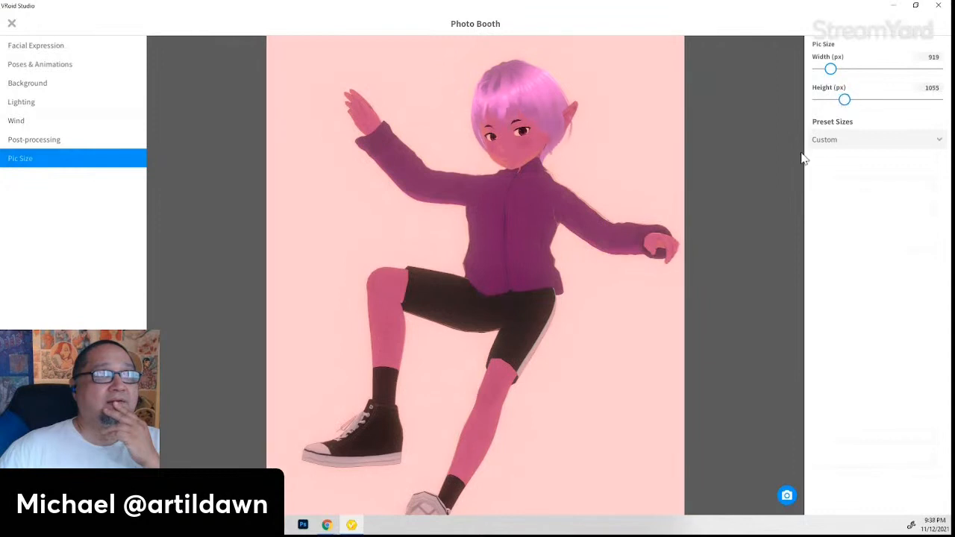
middle_click_drag(528, 244, 510, 241)
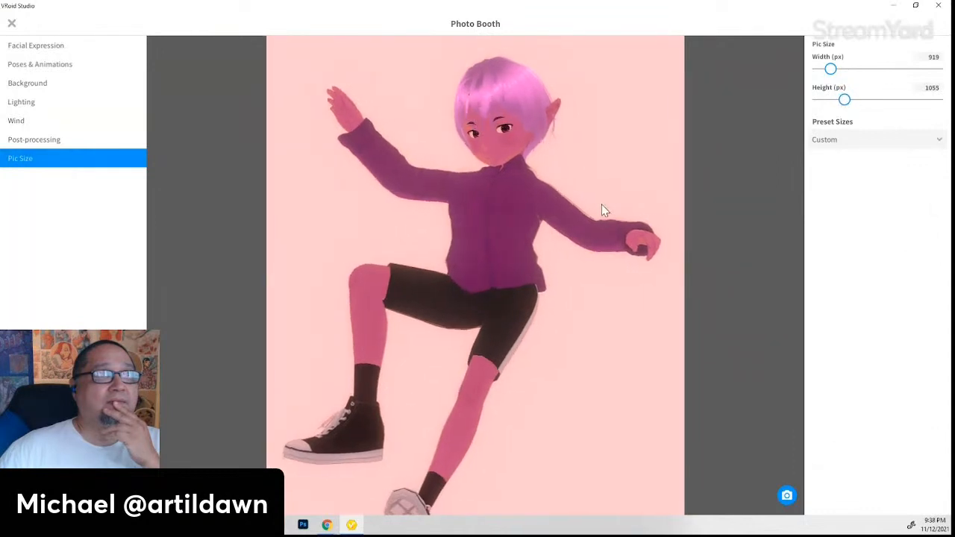
scroll(599, 200, "down", 2)
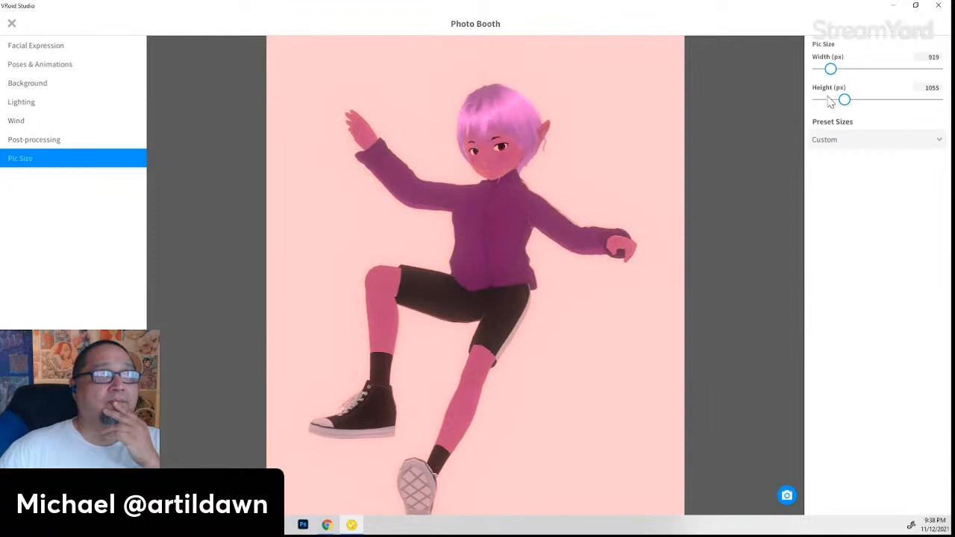
left_click_drag(831, 68, 828, 69)
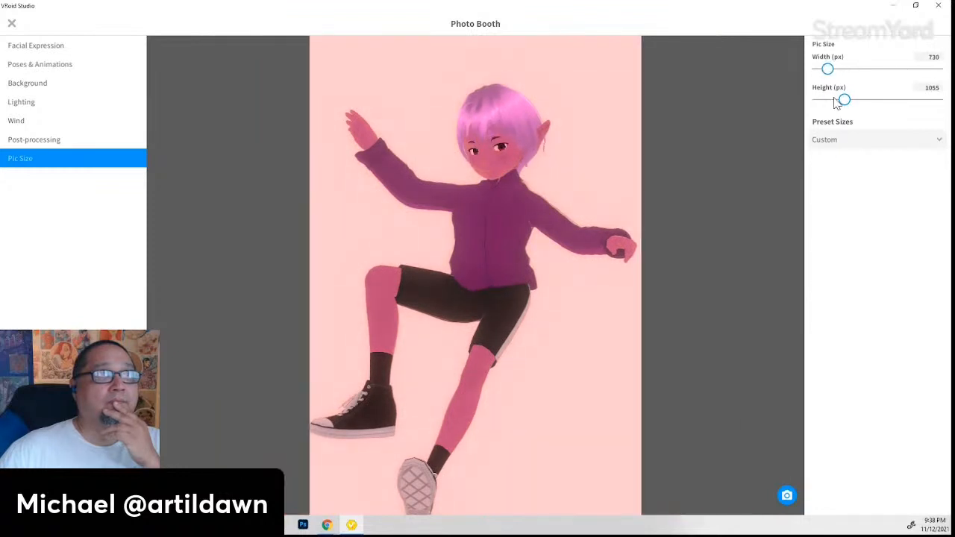
left_click_drag(837, 103, 842, 109)
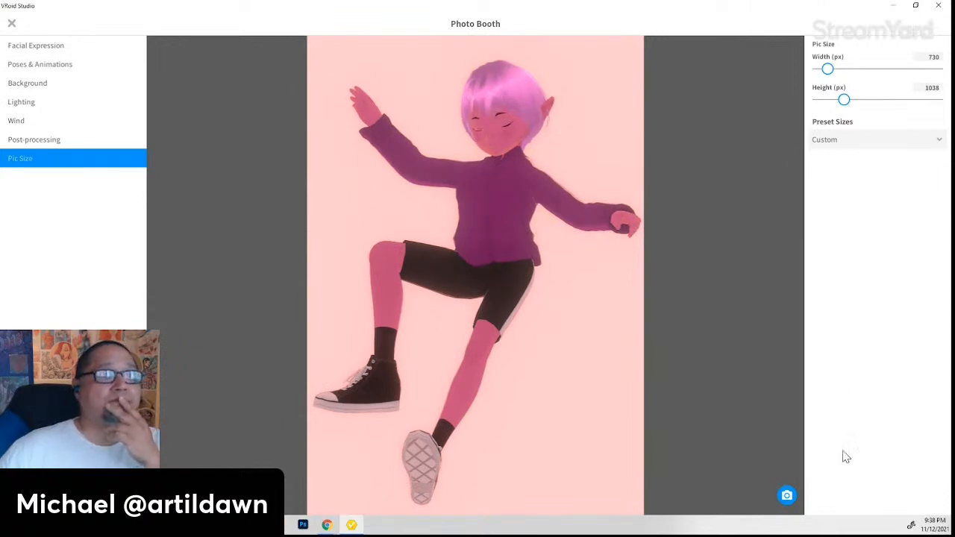
- Take the 730 × 1038 photo of the elf and close the PNG save dialog
left_click(787, 496)
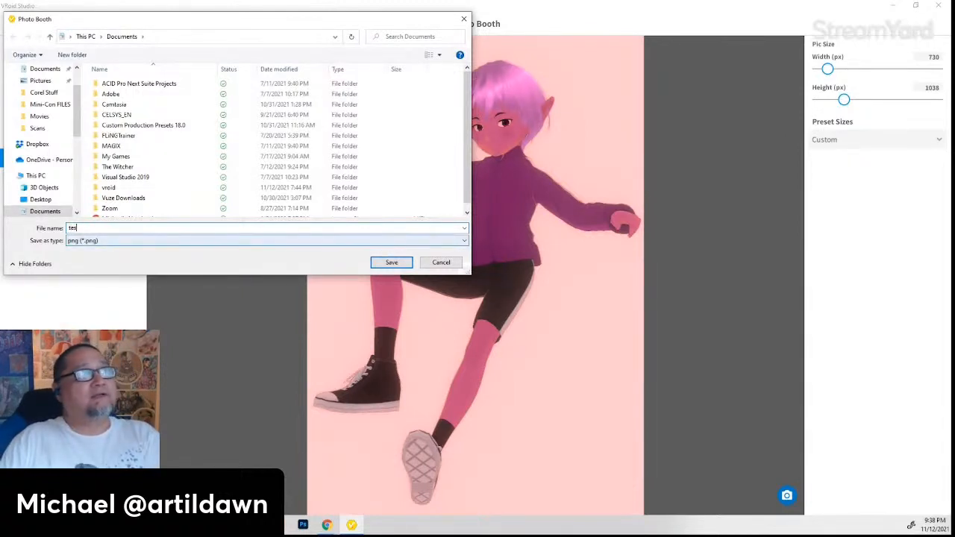
key("Escape")
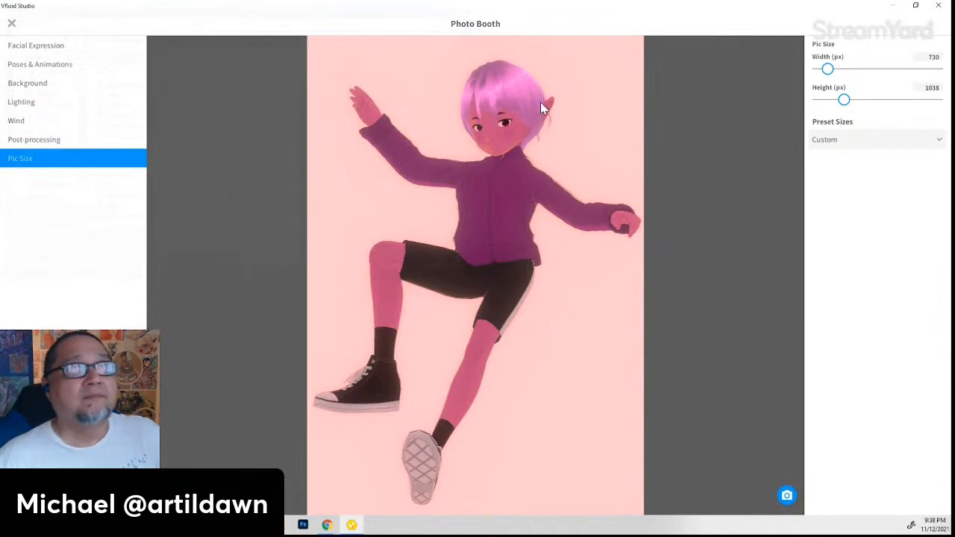